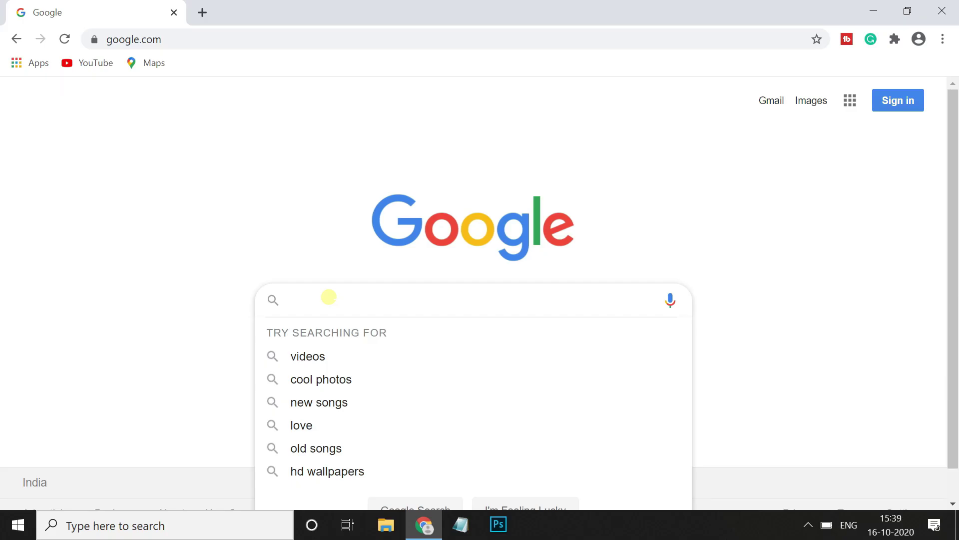
Search Google for 'kdenlive' and open the official Kdenlive download page
{"action": "type", "text": "kdenlive"}
{"action": "left_click", "coordinate": [325, 332]}
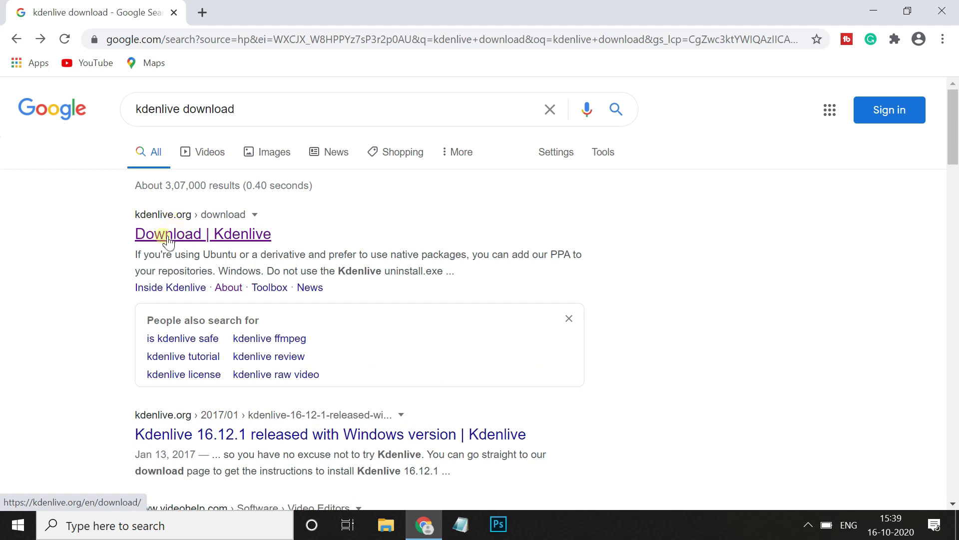
{"action": "left_click", "coordinate": [176, 237]}
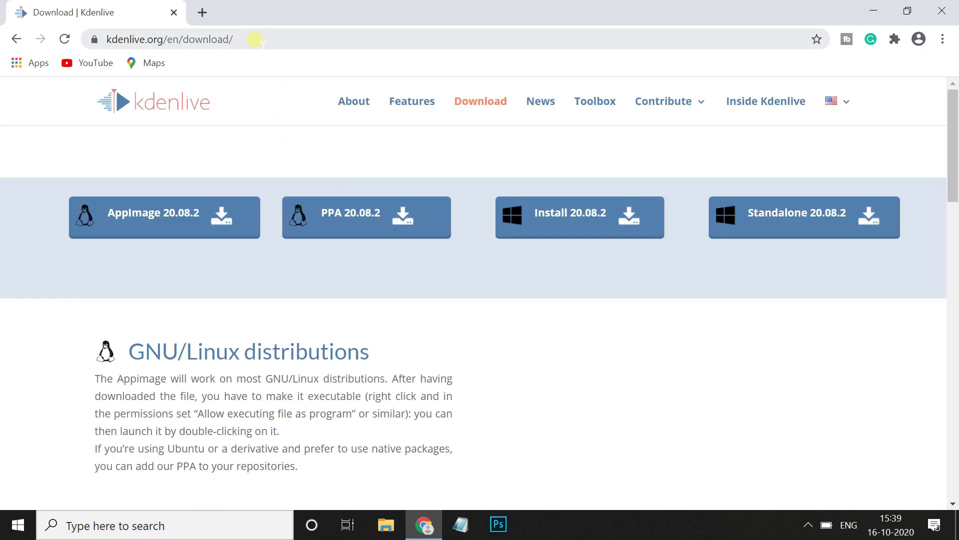
{"action": "left_click", "coordinate": [255, 41]}
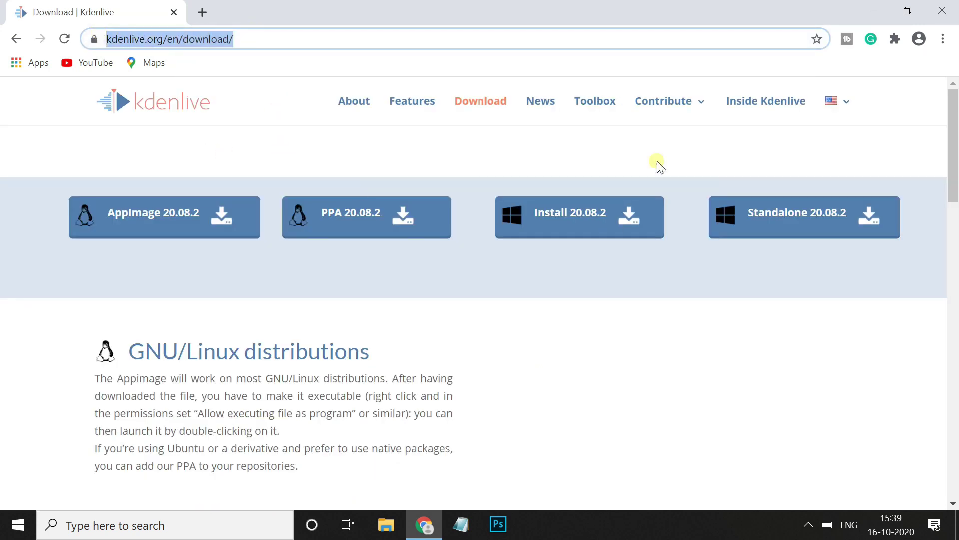
{"action": "left_click", "coordinate": [370, 297]}
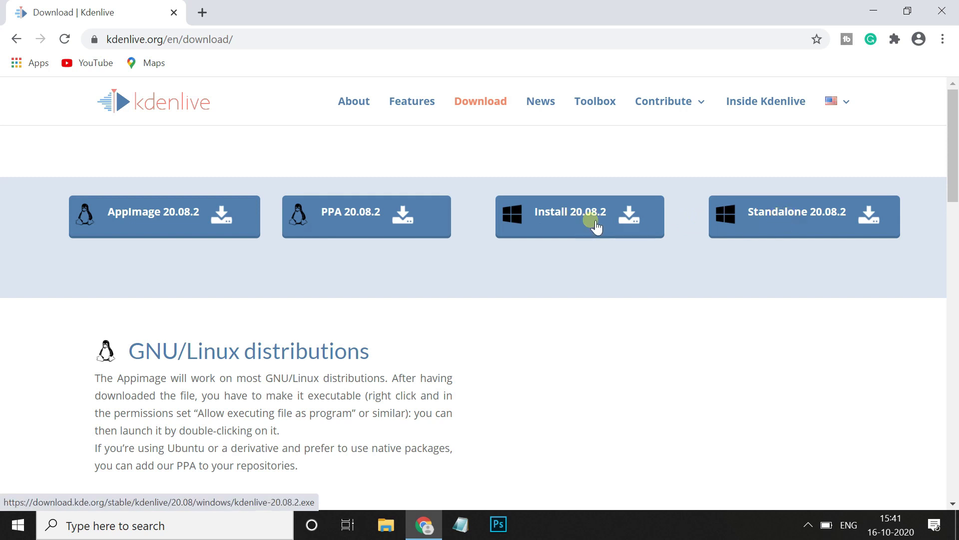
Download the Kdenlive 20.08.2 Windows installer and show it in its folder
{"action": "left_click", "coordinate": [564, 220]}
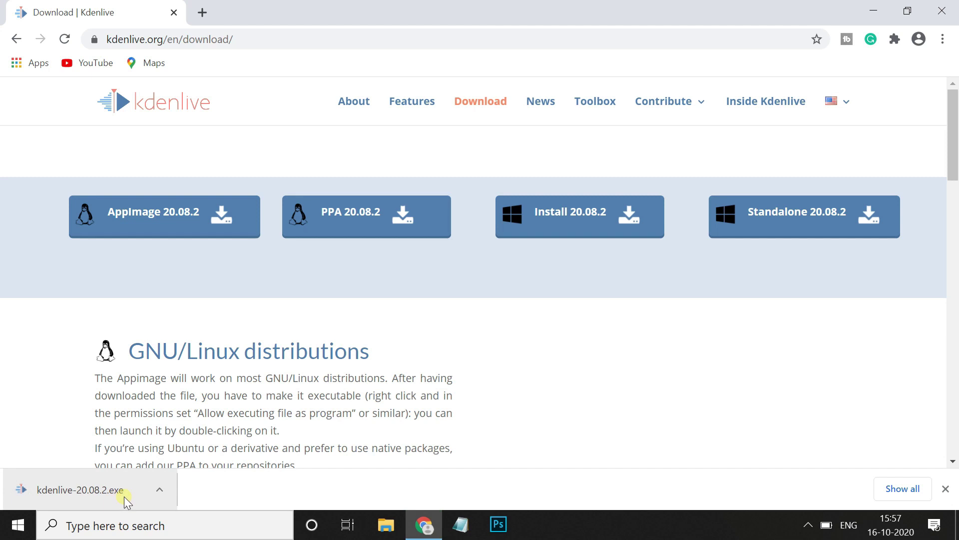
{"action": "left_click", "coordinate": [160, 492]}
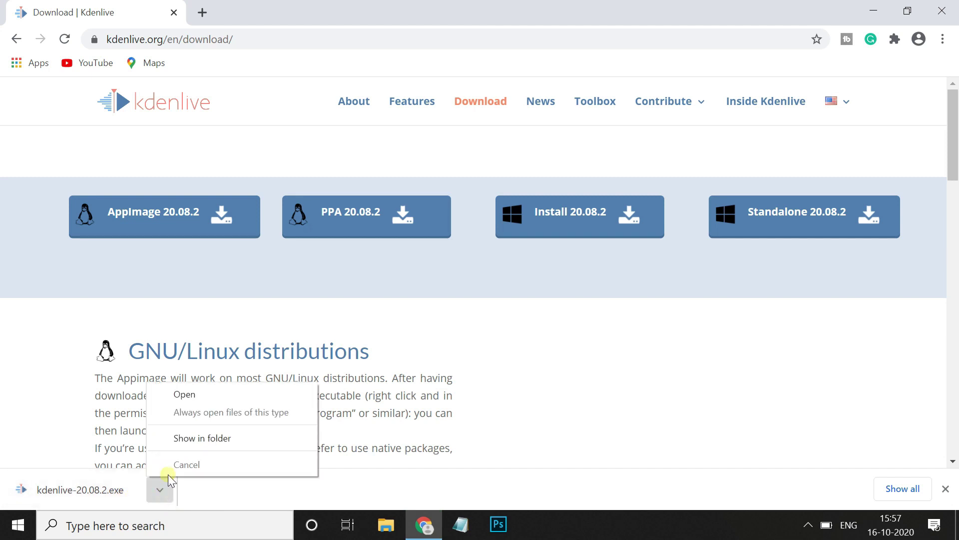
{"action": "left_click", "coordinate": [197, 437]}
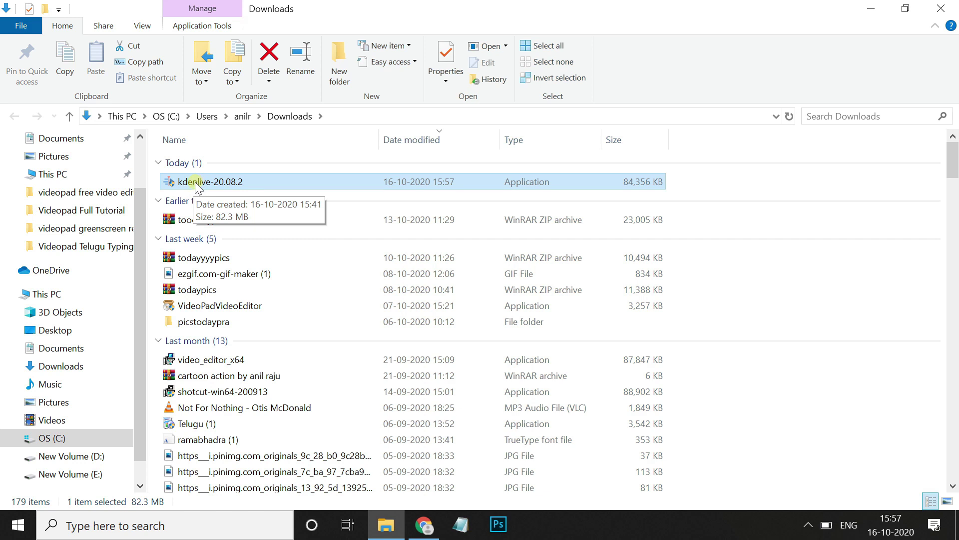
Install Kdenlive 20.08.2 with default settings to C:\Program Files\kdenlive, then minimize Explorer
{"action": "right_click", "coordinate": [194, 182]}
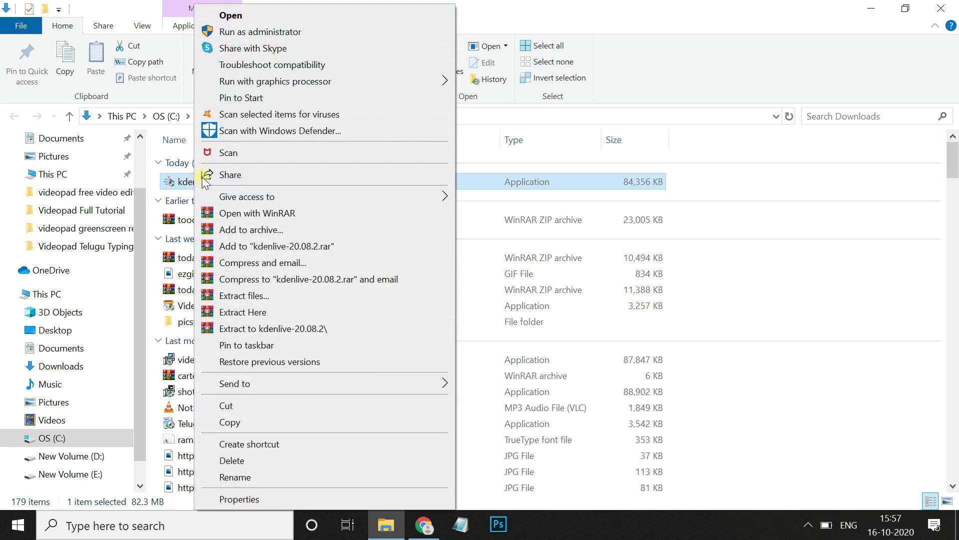
{"action": "left_click", "coordinate": [233, 16]}
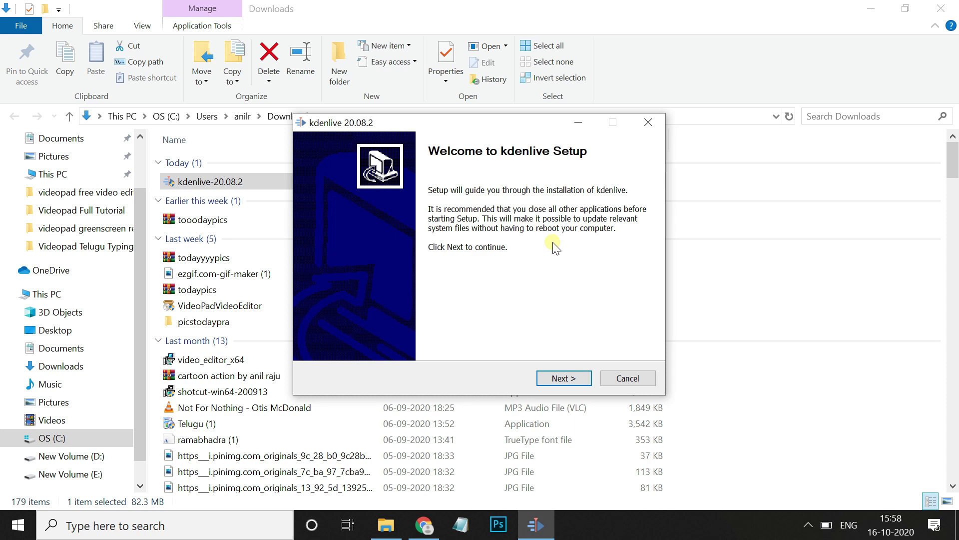
{"action": "left_click", "coordinate": [562, 378]}
{"action": "left_click", "coordinate": [563, 379]}
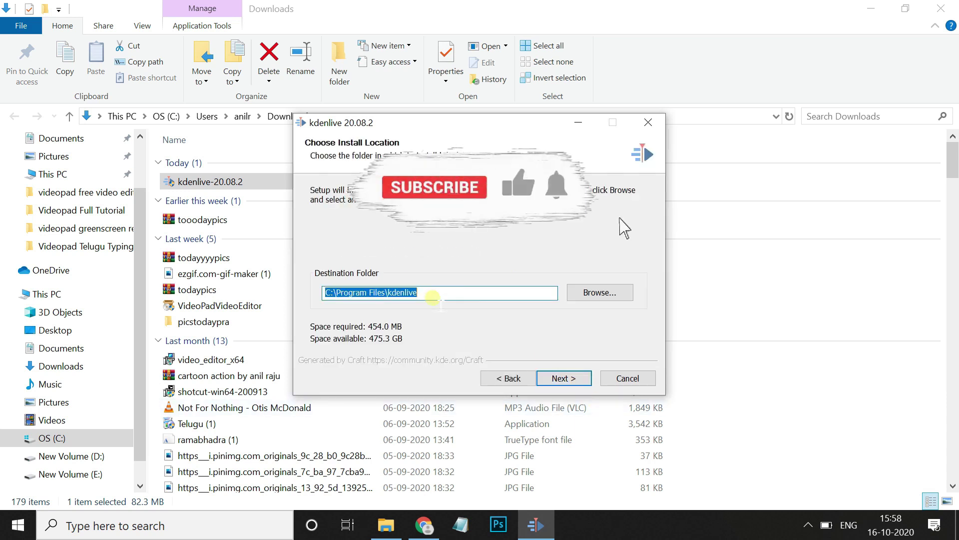
{"action": "left_click", "coordinate": [560, 380]}
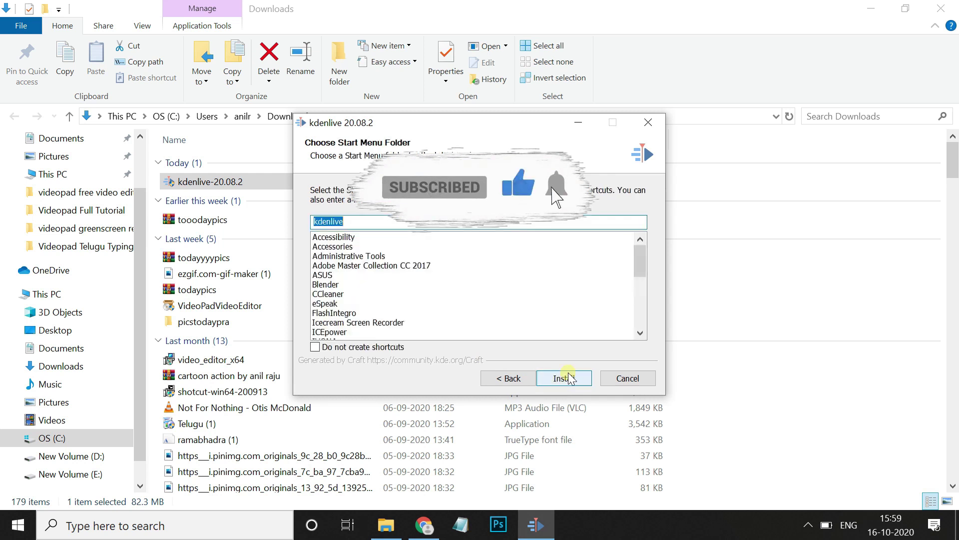
{"action": "left_click", "coordinate": [568, 379]}
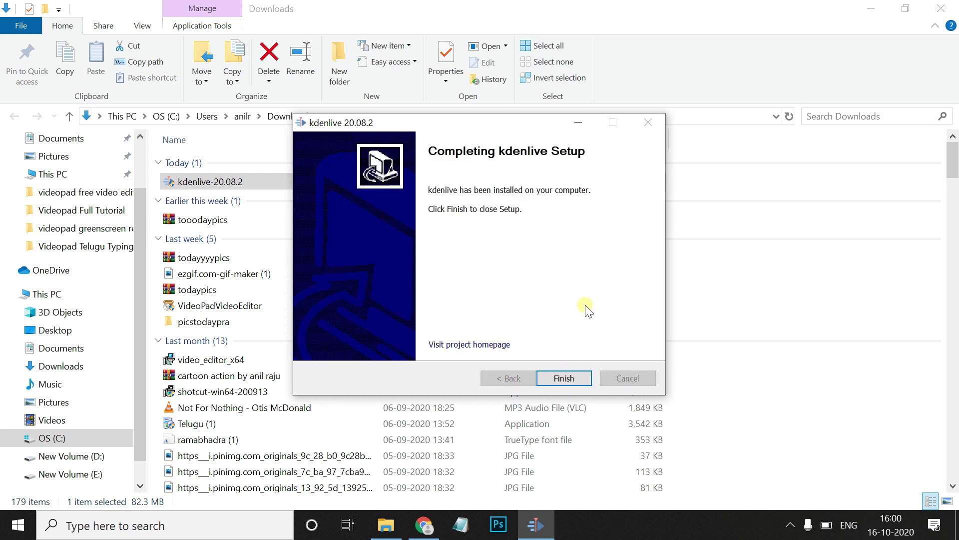
{"action": "left_click", "coordinate": [568, 382]}
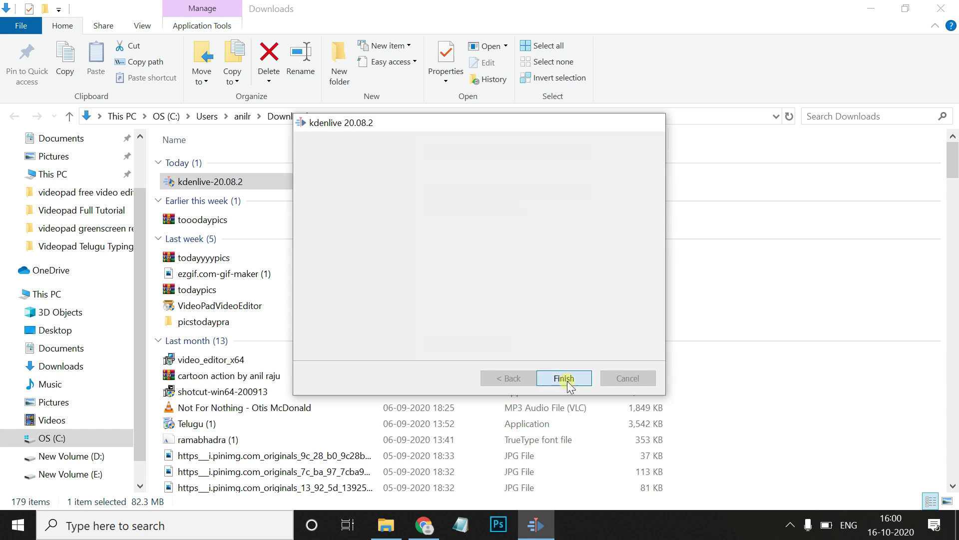
{"action": "left_click", "coordinate": [871, 9]}
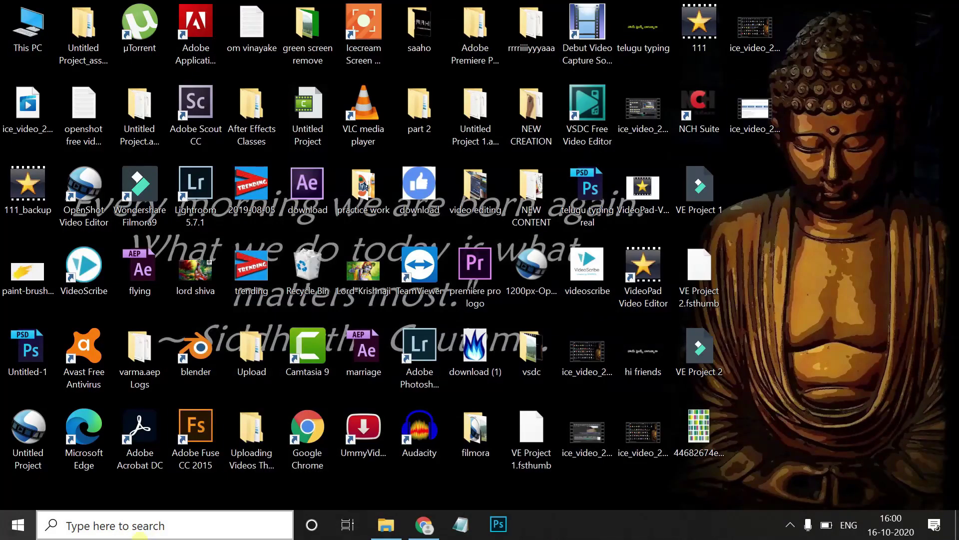
Search Windows for 'kdenlive' and launch the Kdenlive app
{"action": "left_click", "coordinate": [148, 528]}
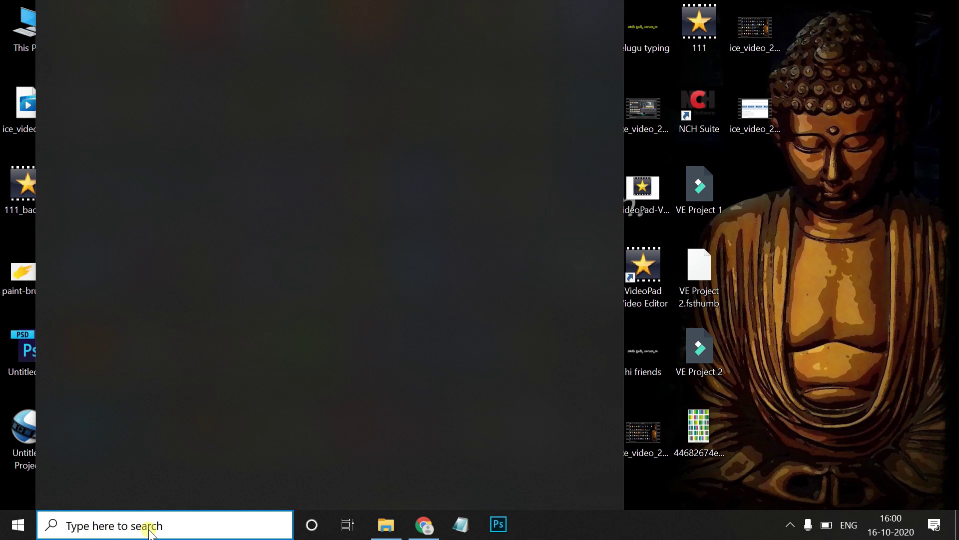
{"action": "type", "text": "kdenlive"}
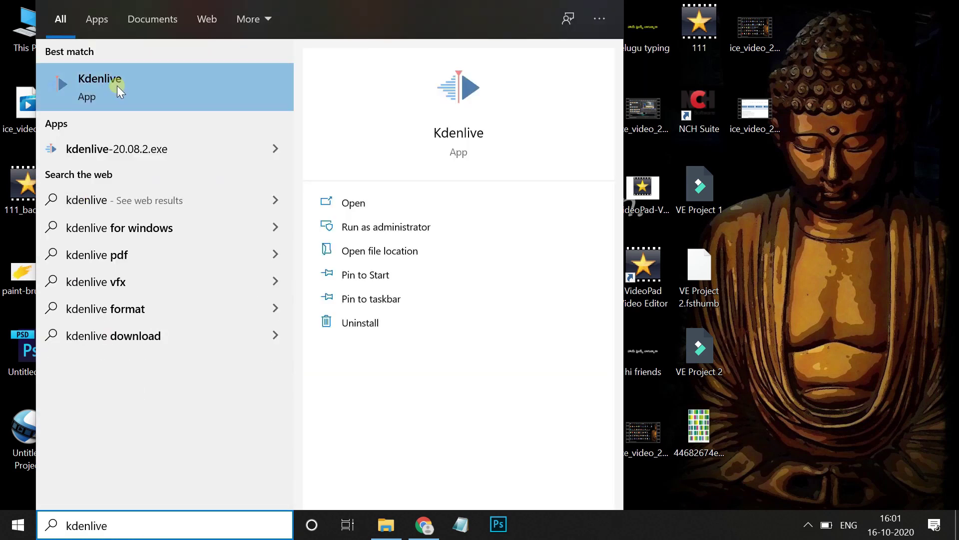
{"action": "left_click", "coordinate": [113, 83]}
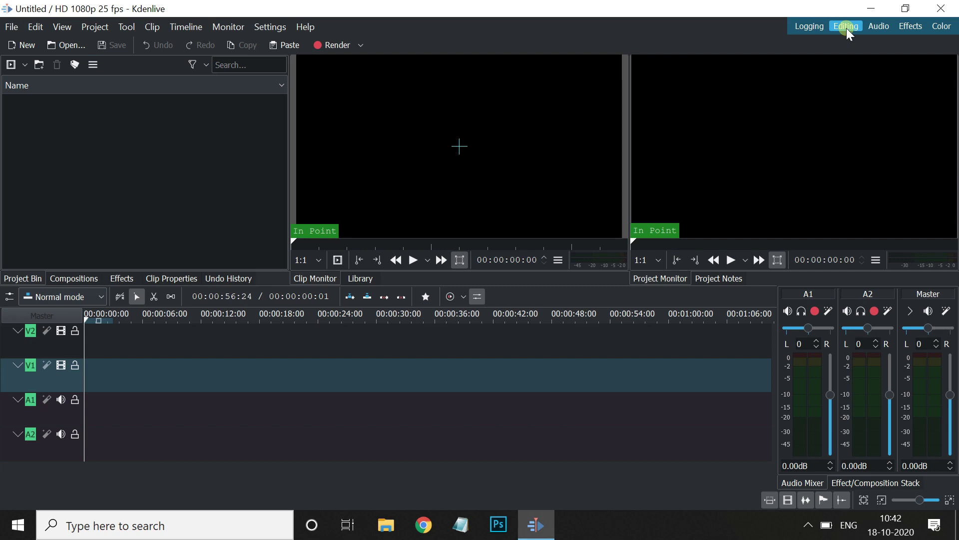
{"action": "left_click", "coordinate": [917, 26]}
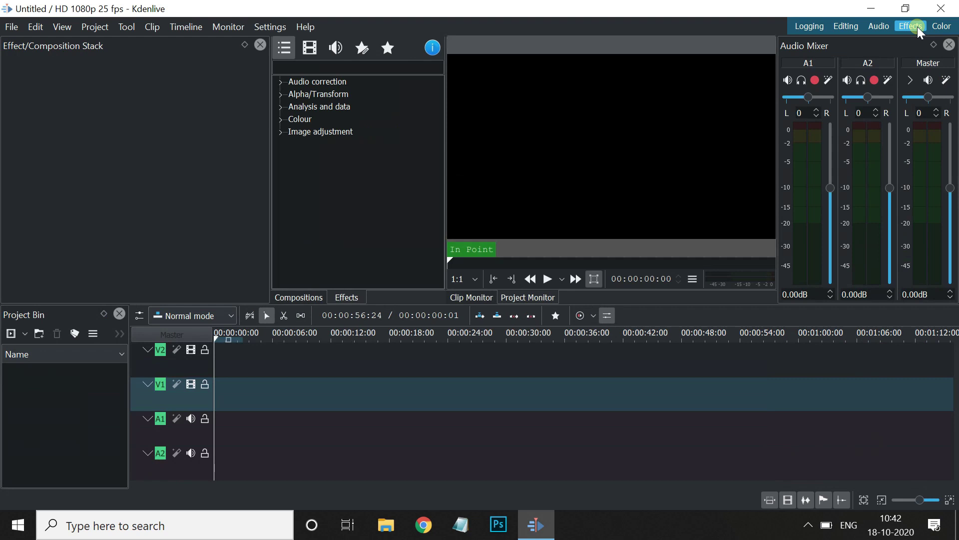
{"action": "left_click", "coordinate": [881, 28]}
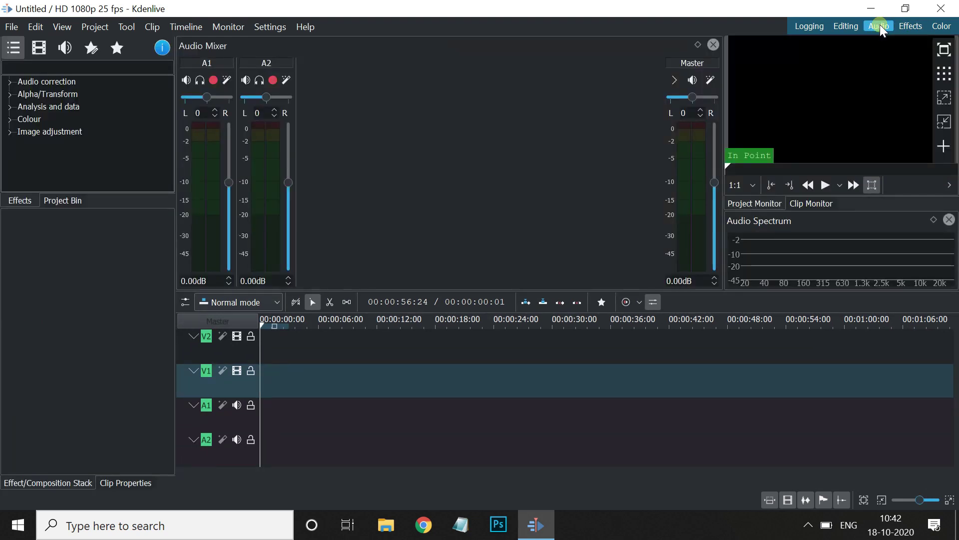
{"action": "left_click", "coordinate": [941, 27]}
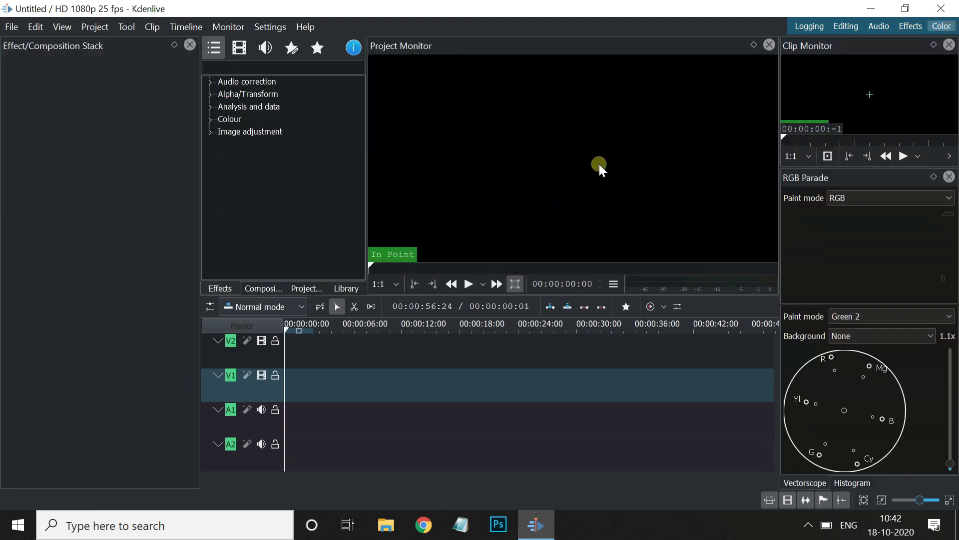
{"action": "left_click", "coordinate": [848, 28]}
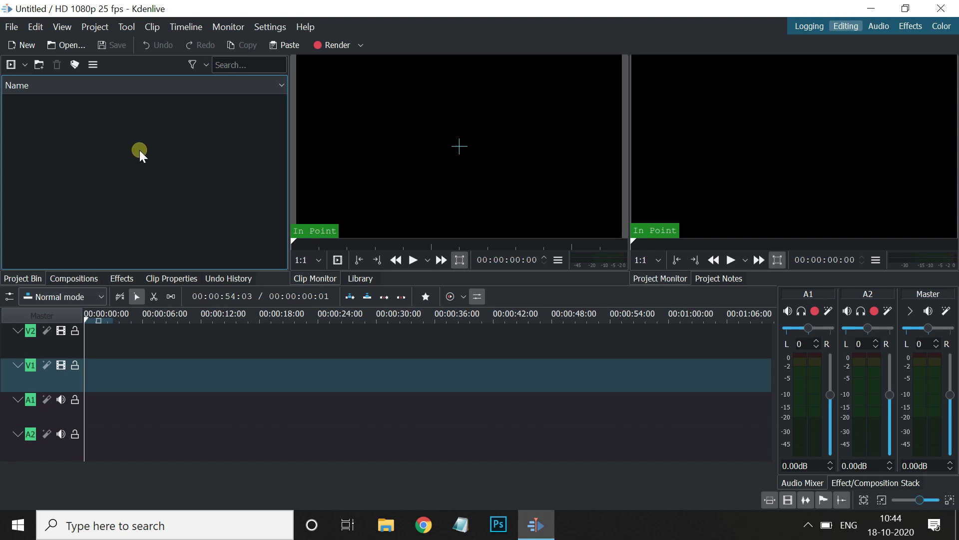
{"action": "double_click", "coordinate": [166, 152]}
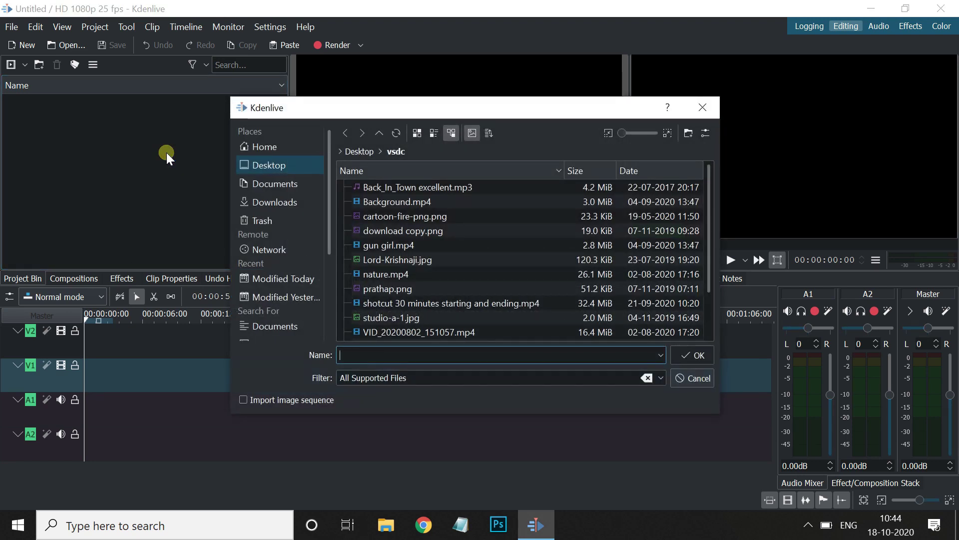
{"action": "left_click", "coordinate": [703, 108]}
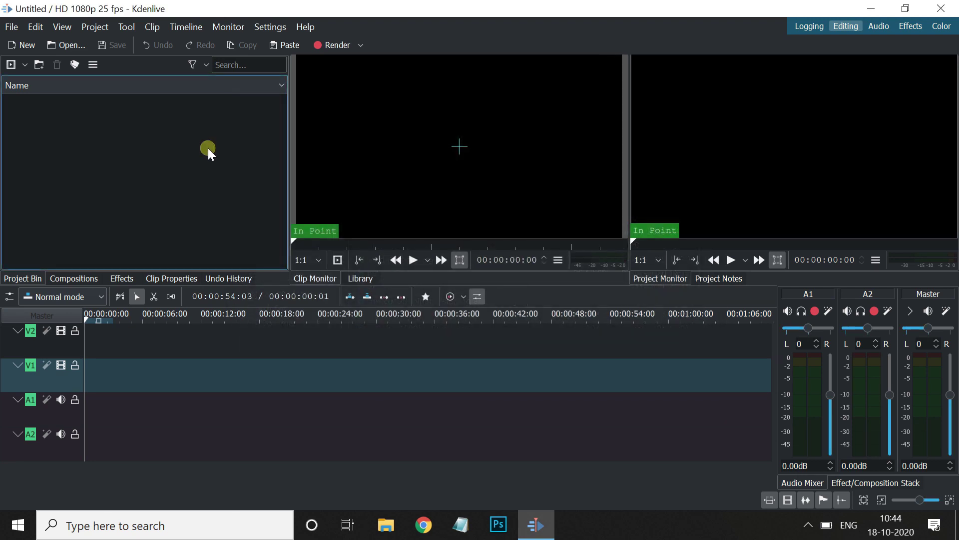
{"action": "right_click", "coordinate": [124, 149]}
{"action": "left_click", "coordinate": [35, 143]}
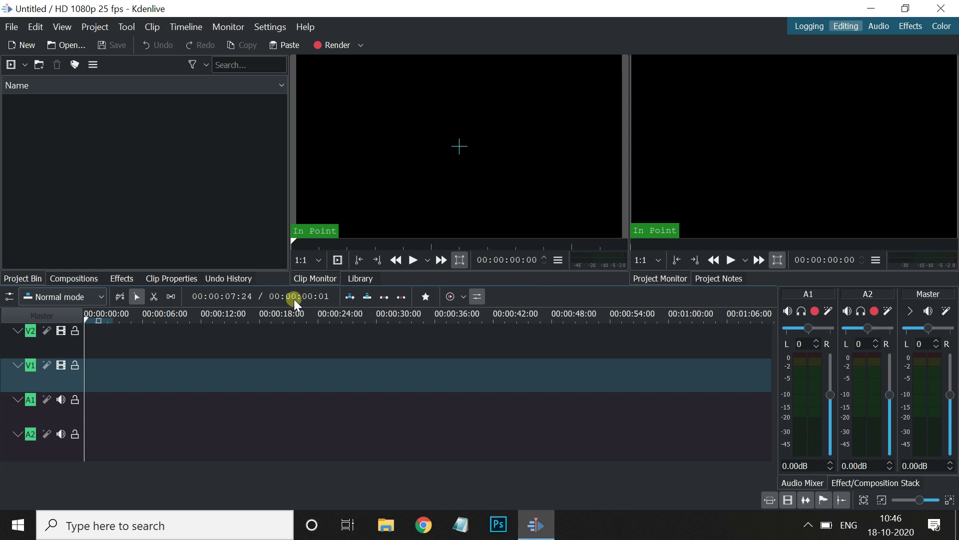
{"action": "left_click", "coordinate": [121, 278]}
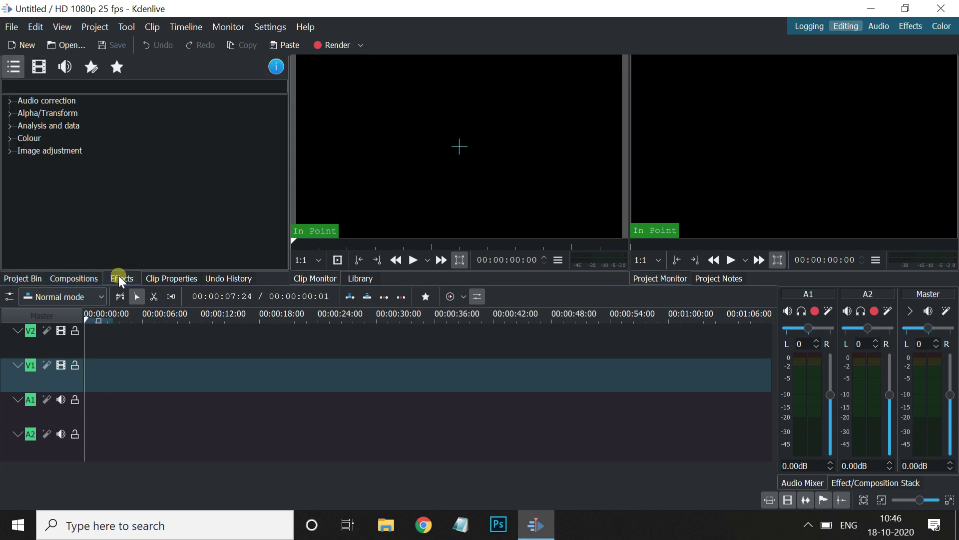
{"action": "left_click", "coordinate": [83, 278]}
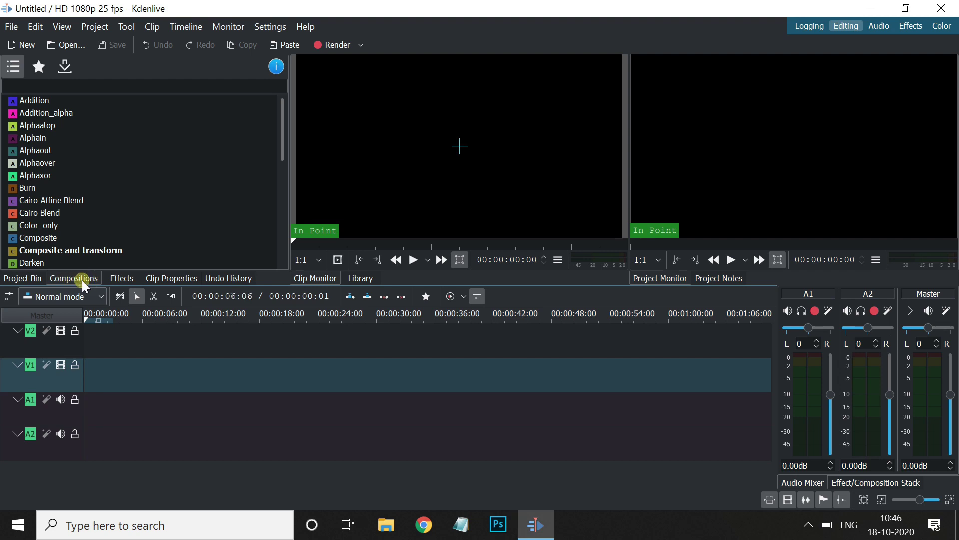
{"action": "left_click", "coordinate": [123, 284]}
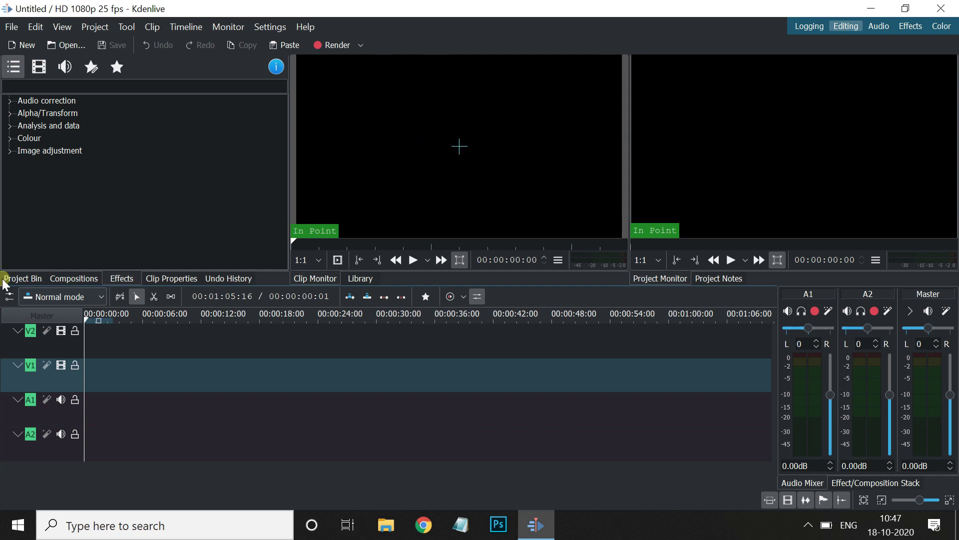
{"action": "left_click", "coordinate": [31, 276]}
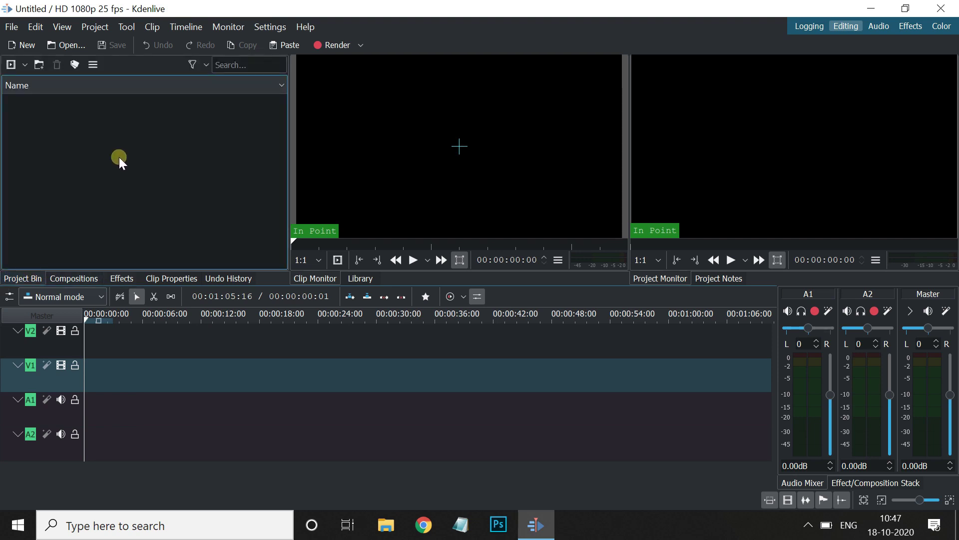
{"action": "double_click", "coordinate": [113, 200]}
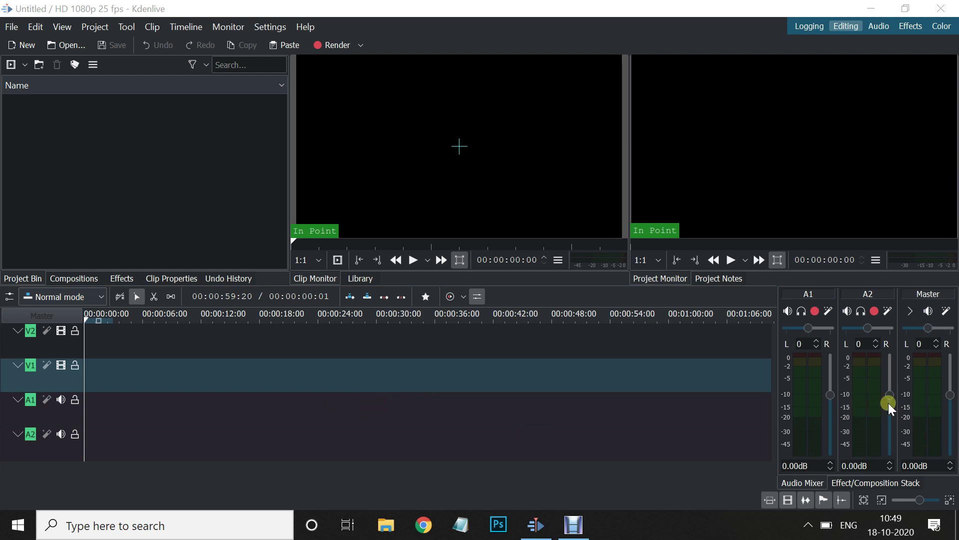
Show the Audio Mixer with A1, A2 and Master strips in the right-hand panel
{"action": "left_click", "coordinate": [877, 483]}
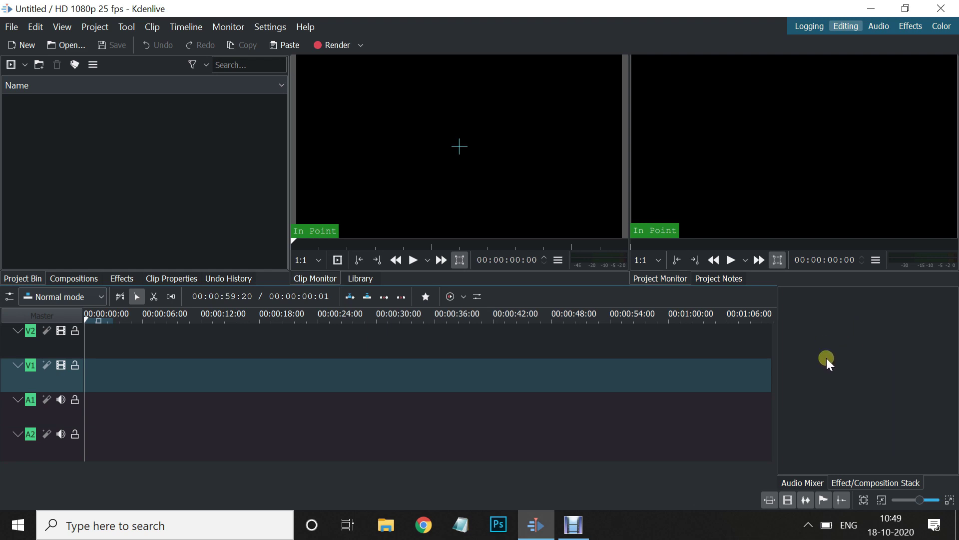
{"action": "left_click", "coordinate": [809, 483]}
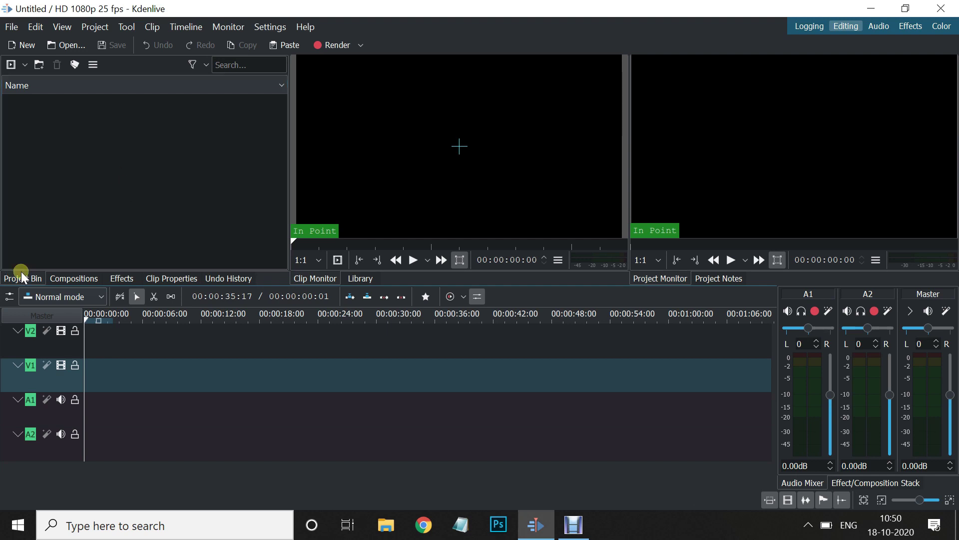
Start adding clips to the Project Bin and browse to Desktop > vsdc
{"action": "right_click", "coordinate": [112, 157]}
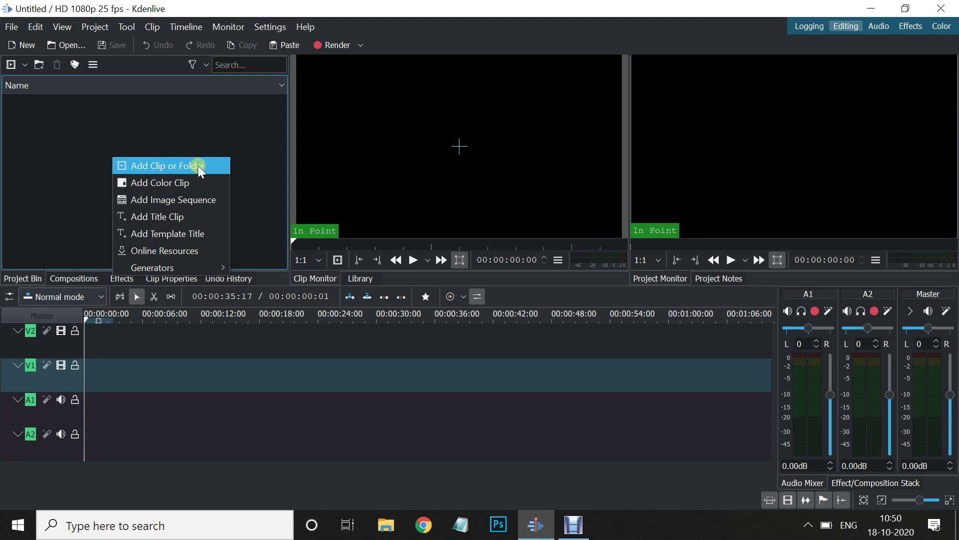
{"action": "left_click", "coordinate": [171, 166]}
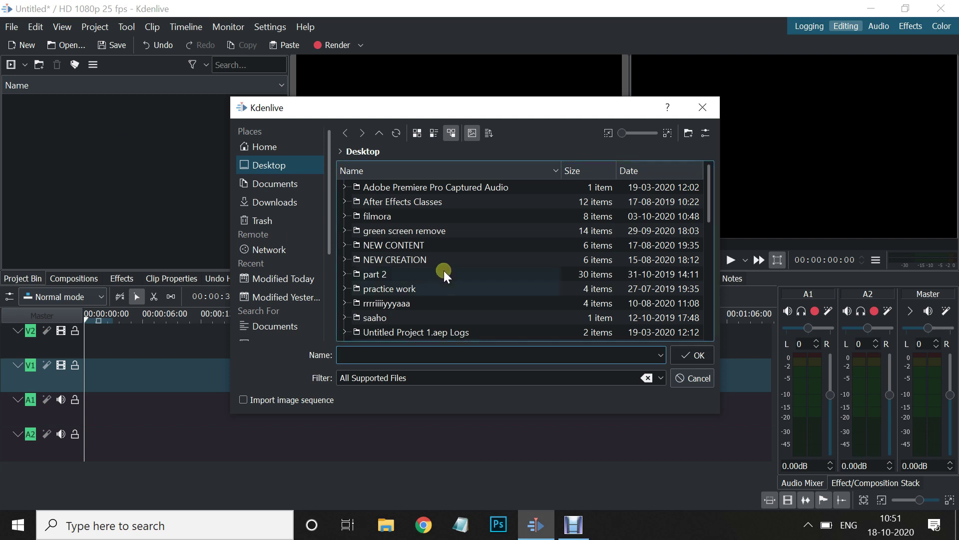
{"action": "left_click", "coordinate": [258, 170]}
{"action": "scroll", "coordinate": [419, 269], "scroll_direction": "down", "scroll_amount": 4}
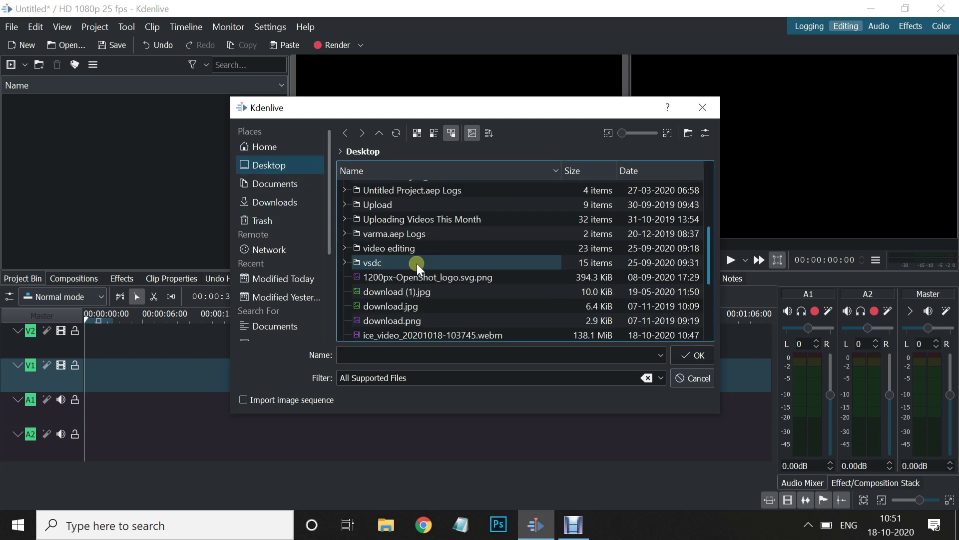
{"action": "left_click", "coordinate": [371, 262]}
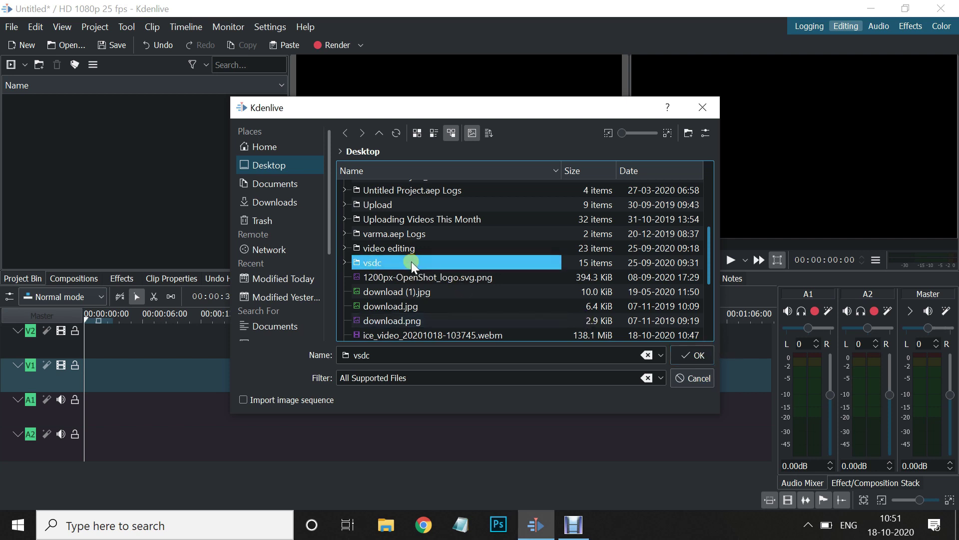
{"action": "left_click", "coordinate": [344, 262]}
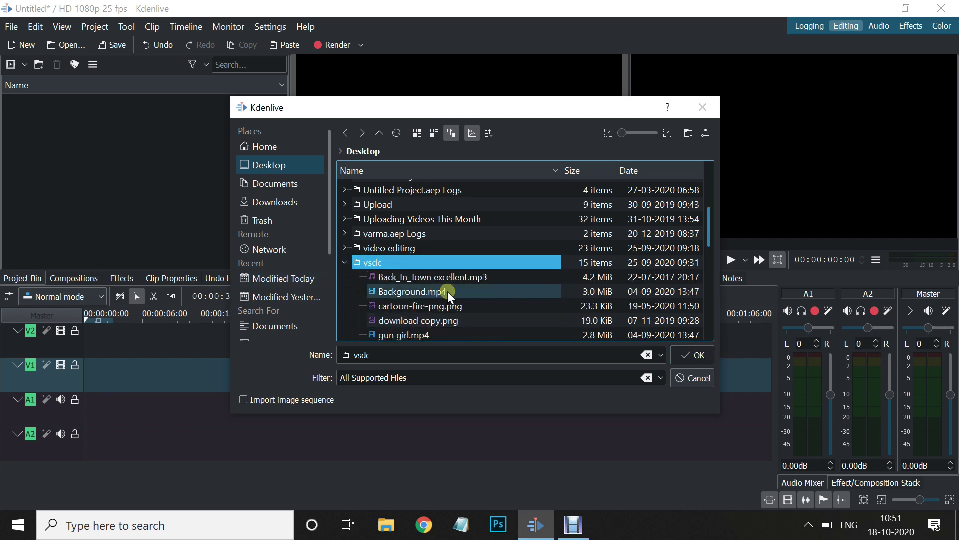
{"action": "scroll", "coordinate": [486, 292], "scroll_direction": "down", "scroll_amount": 2}
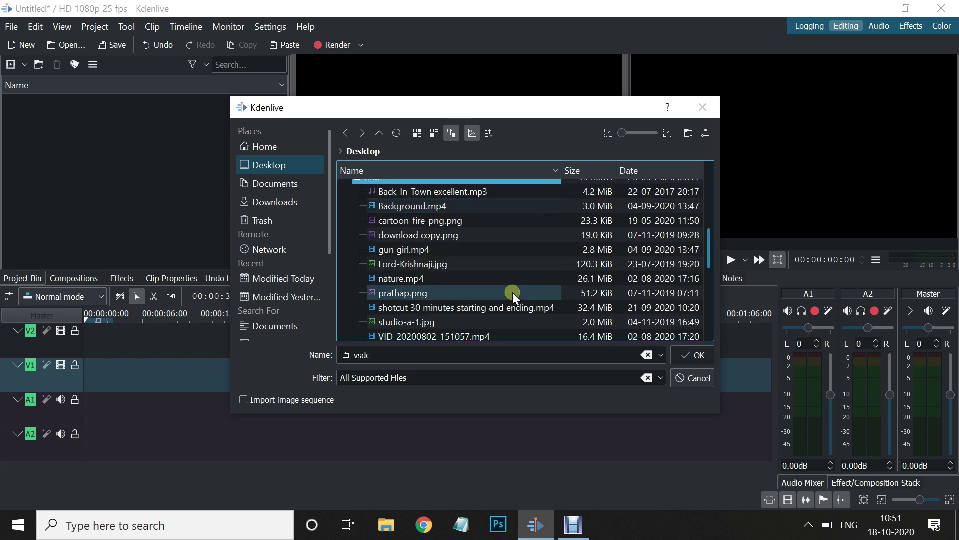
Select Back_In_Town excellent.mp3, Lord-Krishnaji.jpg, nature.mp4, prathap.png and gun girl.mp4
{"action": "left_click", "coordinate": [433, 190]}
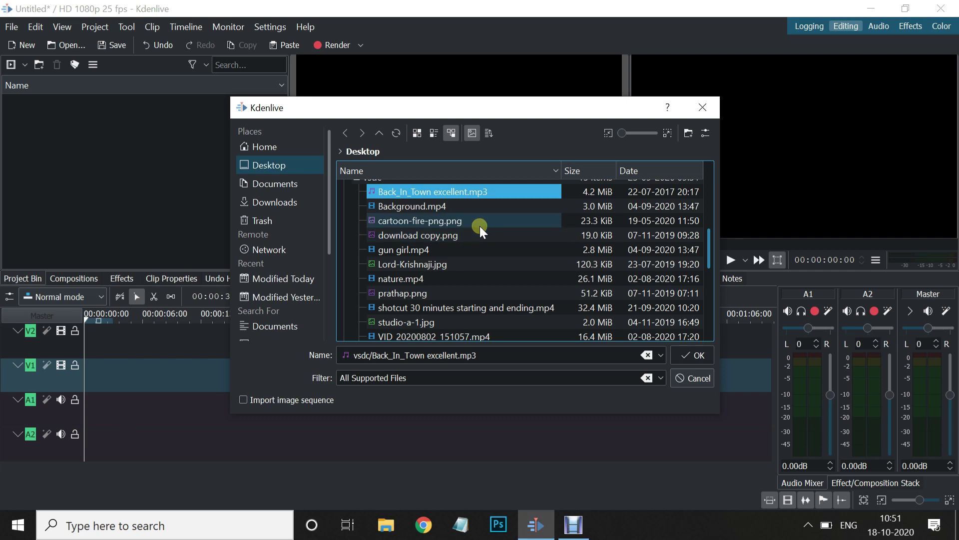
{"action": "left_click", "coordinate": [418, 133]}
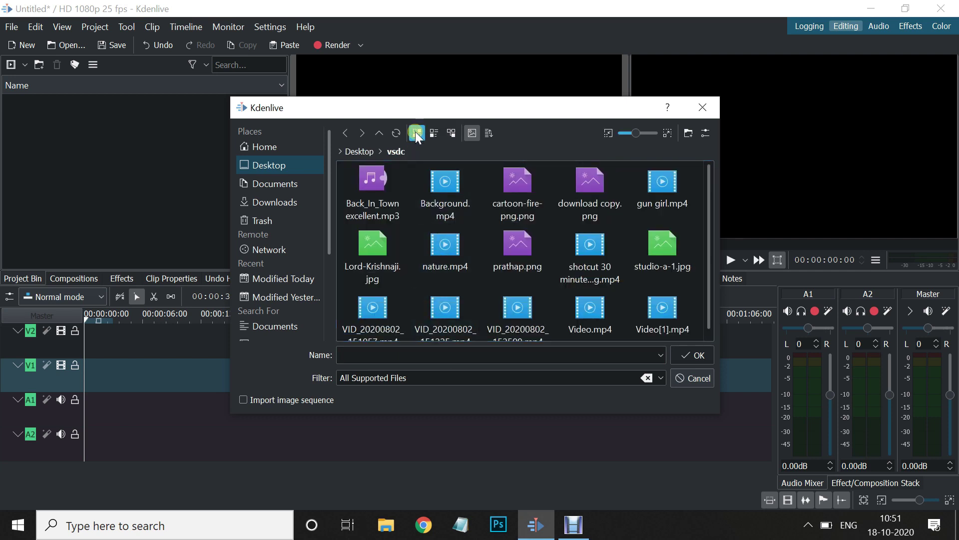
{"action": "scroll", "coordinate": [504, 254], "scroll_direction": "down", "scroll_amount": 1}
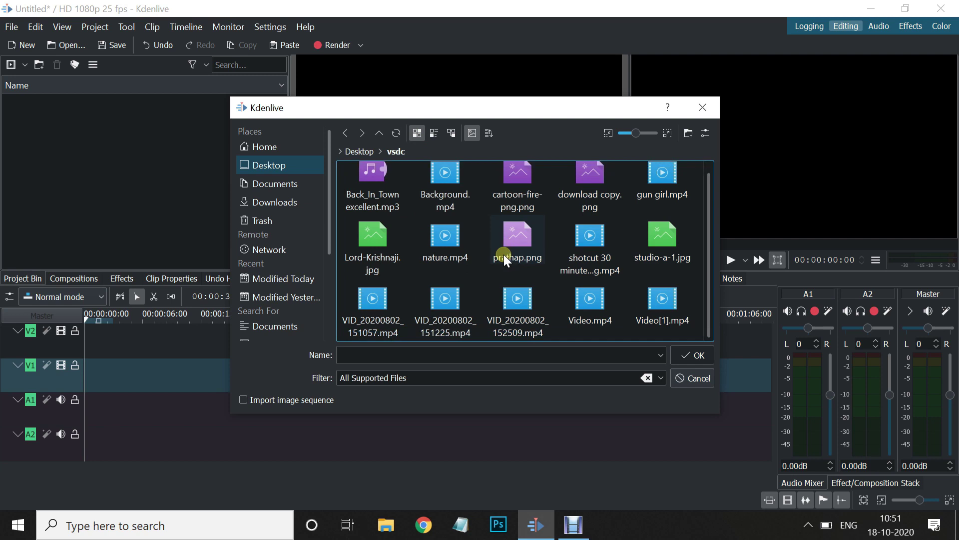
{"action": "left_click", "coordinate": [385, 243], "text": "ctrl"}
{"action": "left_click", "coordinate": [448, 242], "text": "ctrl"}
{"action": "left_click", "coordinate": [520, 244], "text": "ctrl"}
{"action": "left_click", "coordinate": [664, 192], "text": "ctrl"}
Add download copy.png, Background.mp4 and cartoon-fire-png.png, deselect gun girl.mp4, and import
{"action": "scroll", "coordinate": [588, 186], "scroll_direction": "up", "scroll_amount": 1}
{"action": "left_click", "coordinate": [588, 186], "text": "ctrl"}
{"action": "left_click", "coordinate": [661, 196], "text": "ctrl"}
{"action": "left_click", "coordinate": [445, 190], "text": "ctrl"}
{"action": "left_click", "coordinate": [518, 192], "text": "ctrl"}
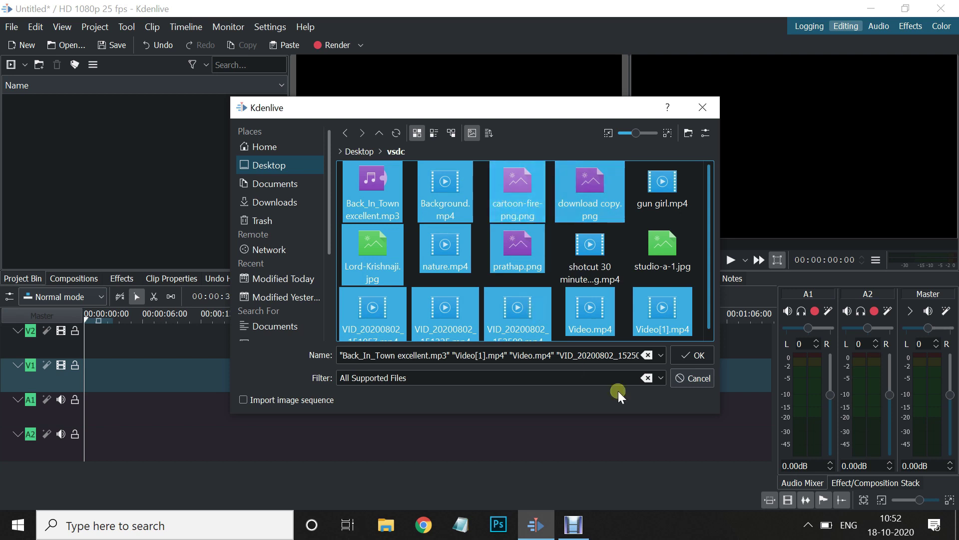
{"action": "left_click", "coordinate": [689, 355]}
Place VID_20200802_152509.mp4 at the V1 start with VID_20200802_151057.mp4 right after it
{"action": "left_click_drag", "start_coordinate": [284, 133], "coordinate": [283, 207]}
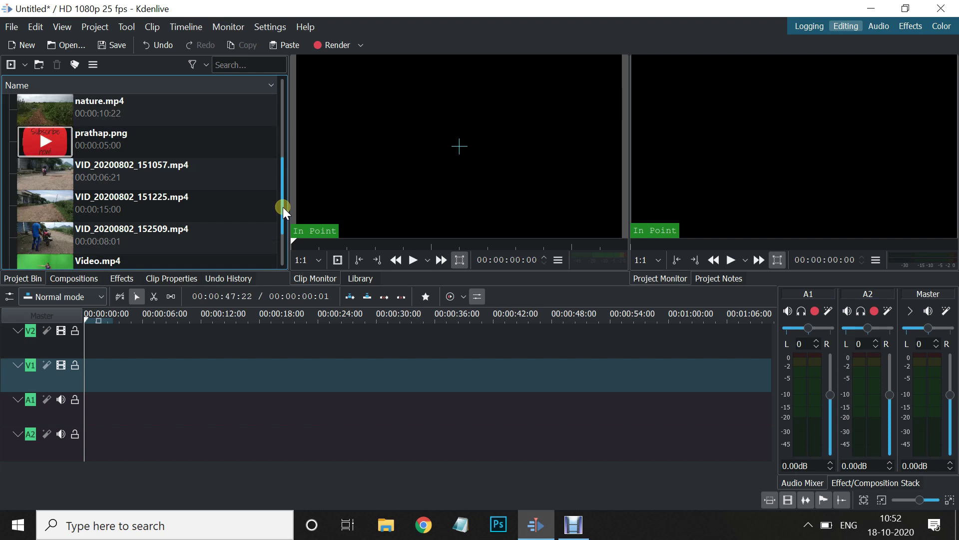
{"action": "left_click_drag", "start_coordinate": [31, 239], "coordinate": [80, 370]}
{"action": "left_click", "coordinate": [169, 292]}
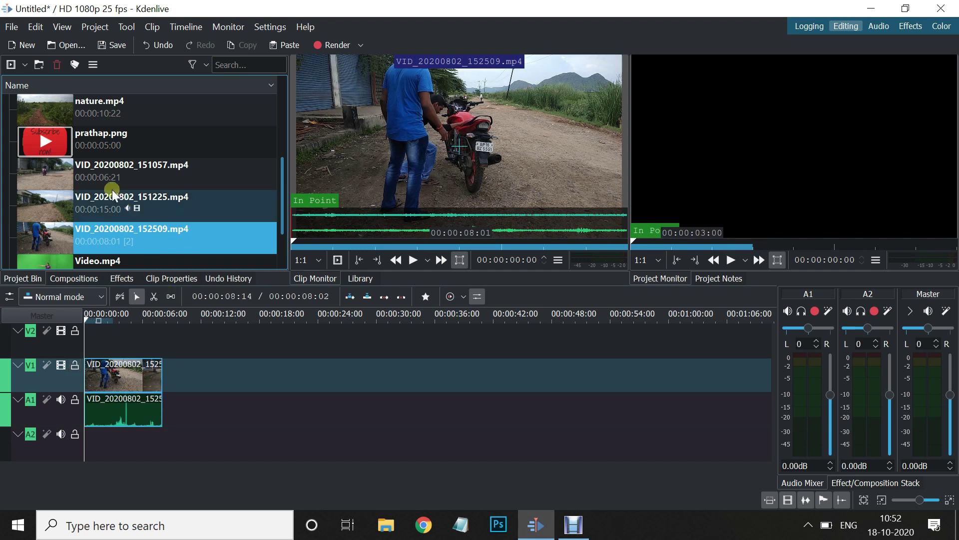
{"action": "left_click_drag", "start_coordinate": [189, 171], "coordinate": [166, 383]}
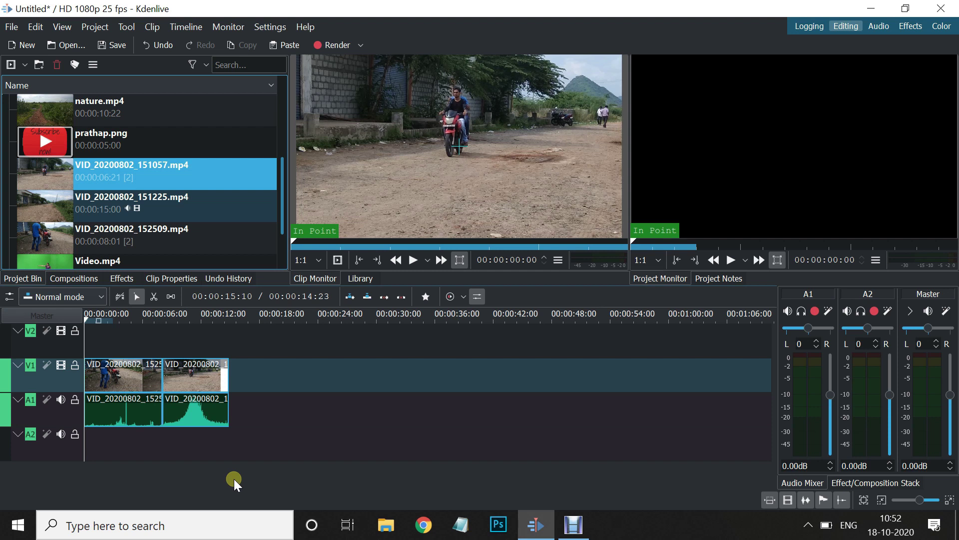
{"action": "left_click_drag", "start_coordinate": [920, 499], "coordinate": [925, 498]}
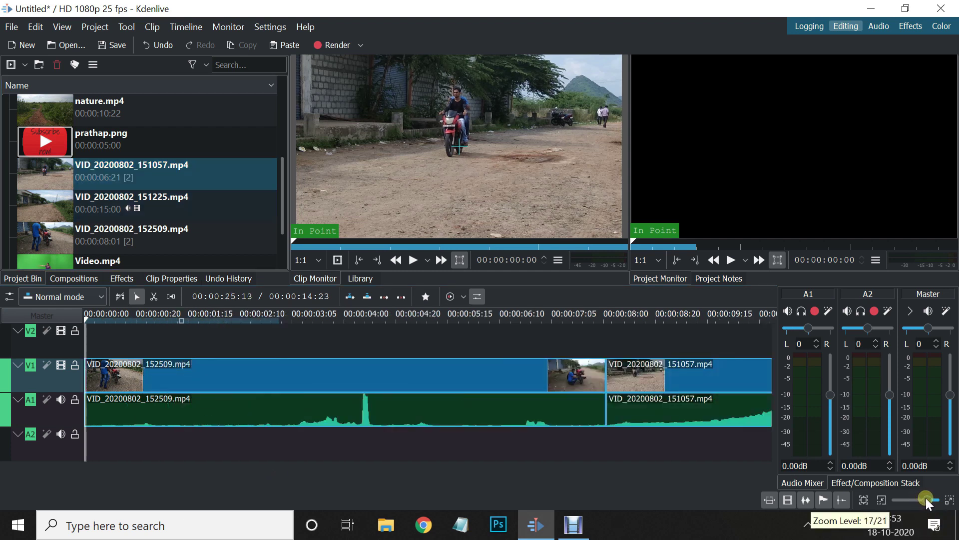
{"action": "left_click_drag", "start_coordinate": [925, 497], "coordinate": [912, 499]}
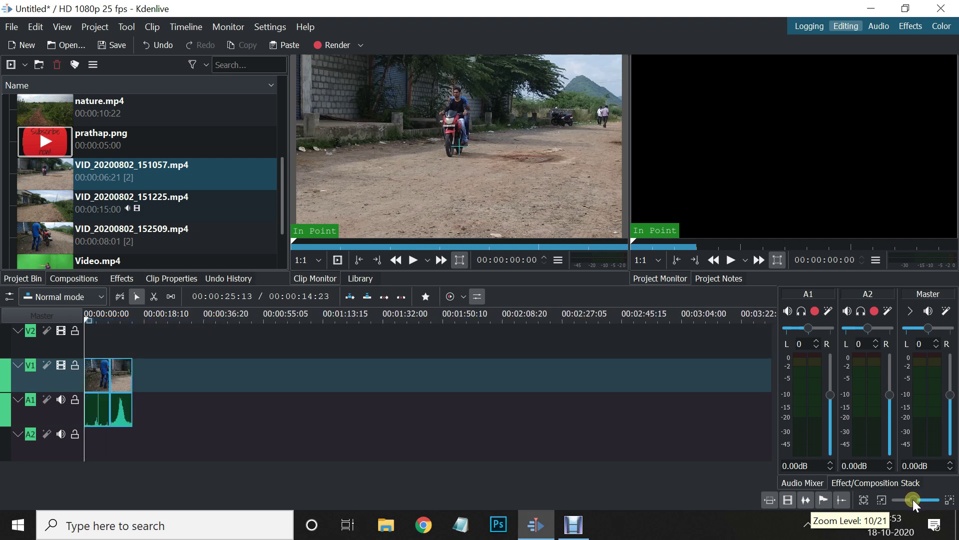
{"action": "left_click", "coordinate": [879, 499]}
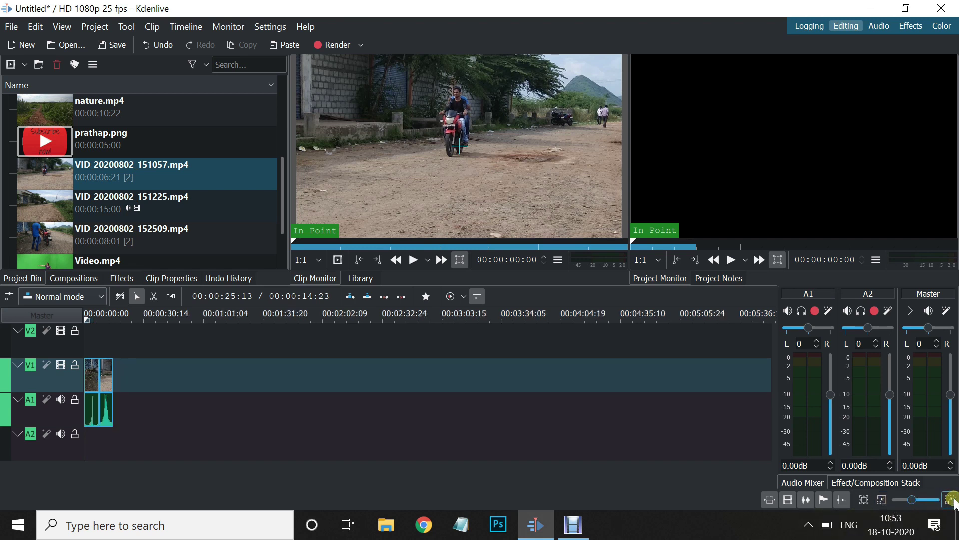
{"action": "left_click", "coordinate": [952, 501]}
{"action": "left_click", "coordinate": [952, 501]}
{"action": "left_click", "coordinate": [952, 501]}
{"action": "left_click", "coordinate": [951, 501]}
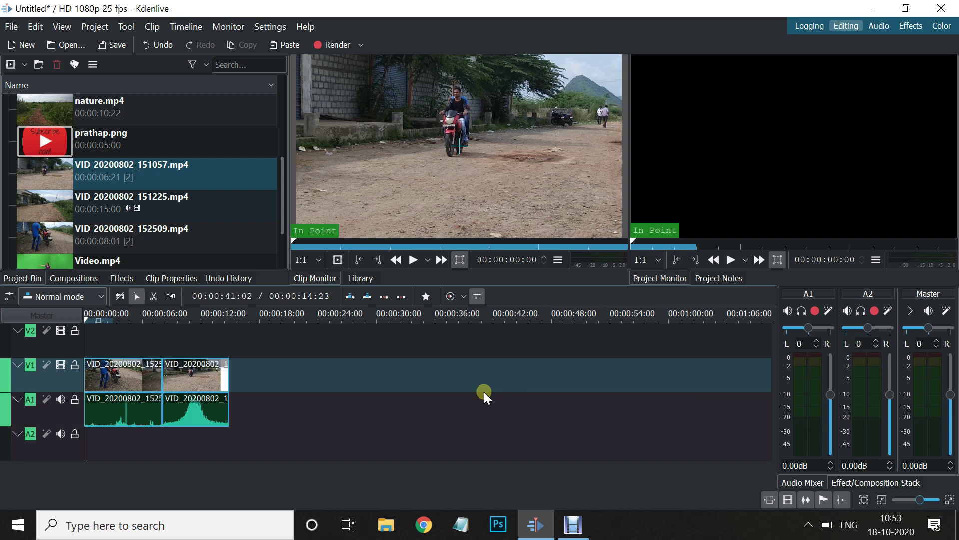
{"action": "left_click", "coordinate": [862, 500]}
{"action": "left_click", "coordinate": [84, 316]}
{"action": "left_click_drag", "start_coordinate": [131, 326], "coordinate": [363, 346]}
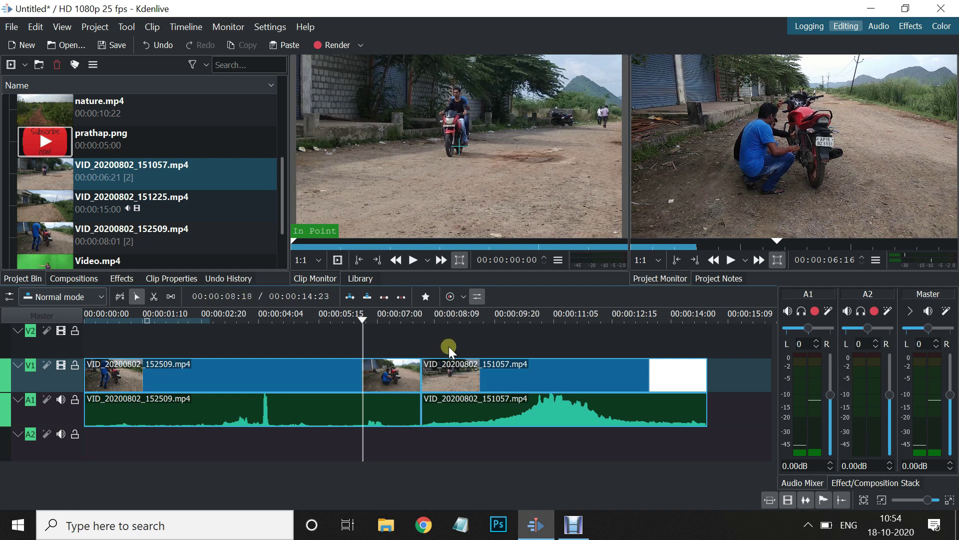
{"action": "key", "text": "space"}
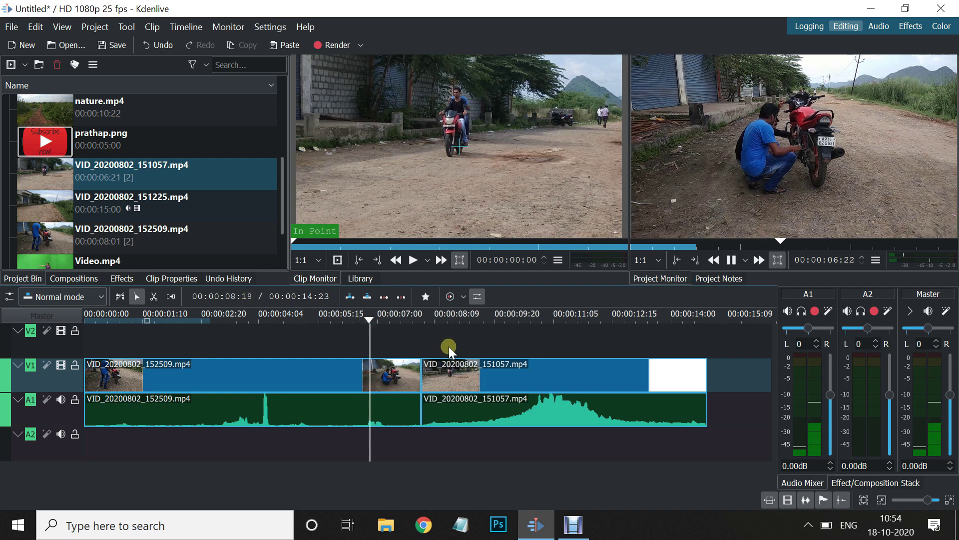
{"action": "key", "text": "space"}
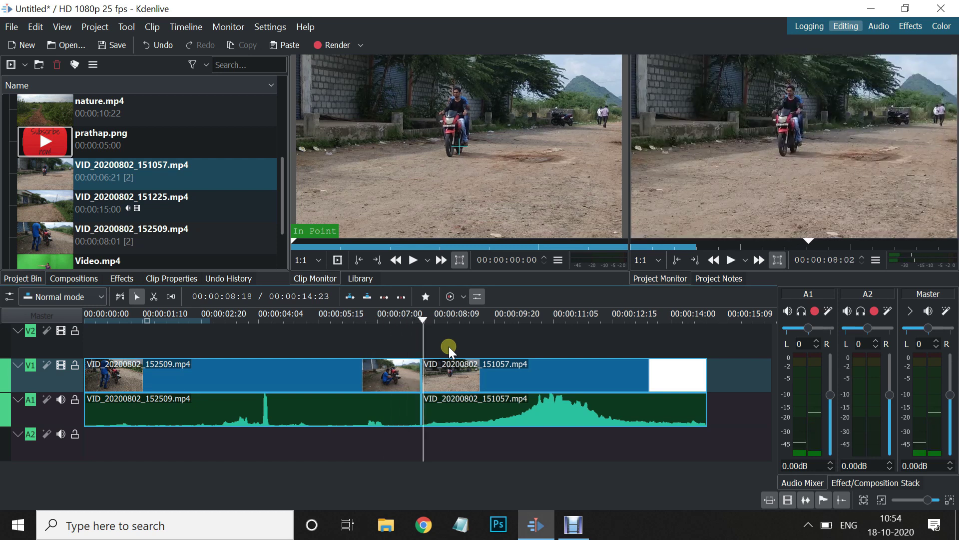
{"action": "key", "text": "space"}
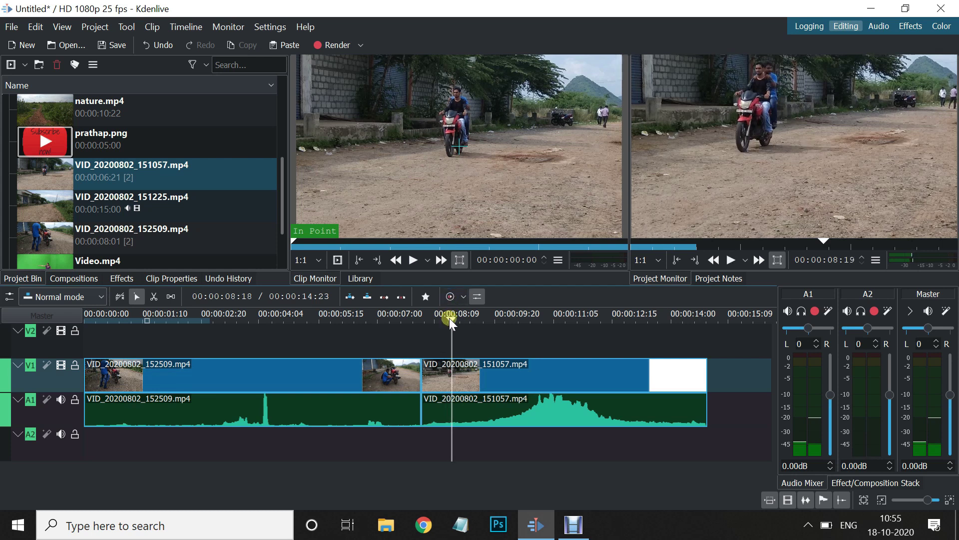
{"action": "left_click", "coordinate": [600, 340]}
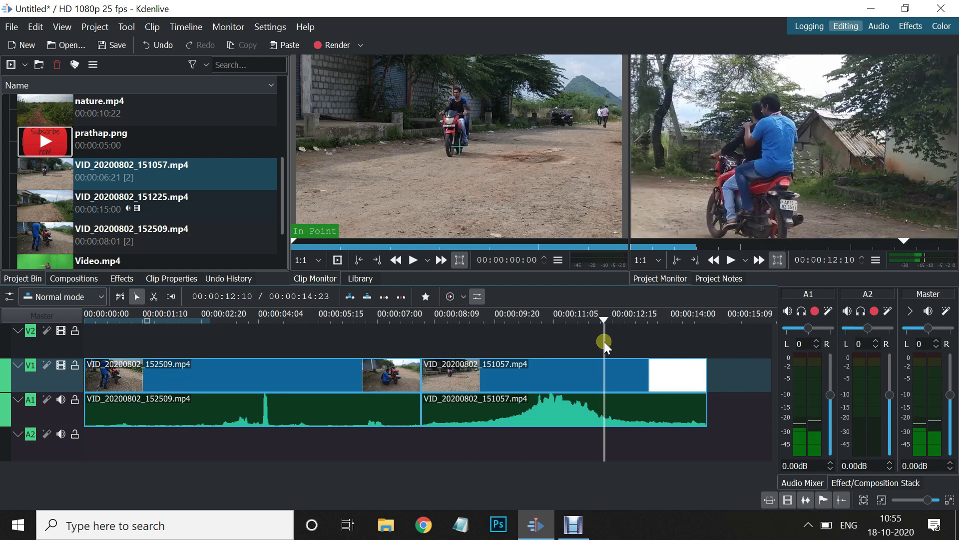
{"action": "left_click", "coordinate": [605, 318]}
{"action": "left_click_drag", "start_coordinate": [605, 319], "coordinate": [605, 337]}
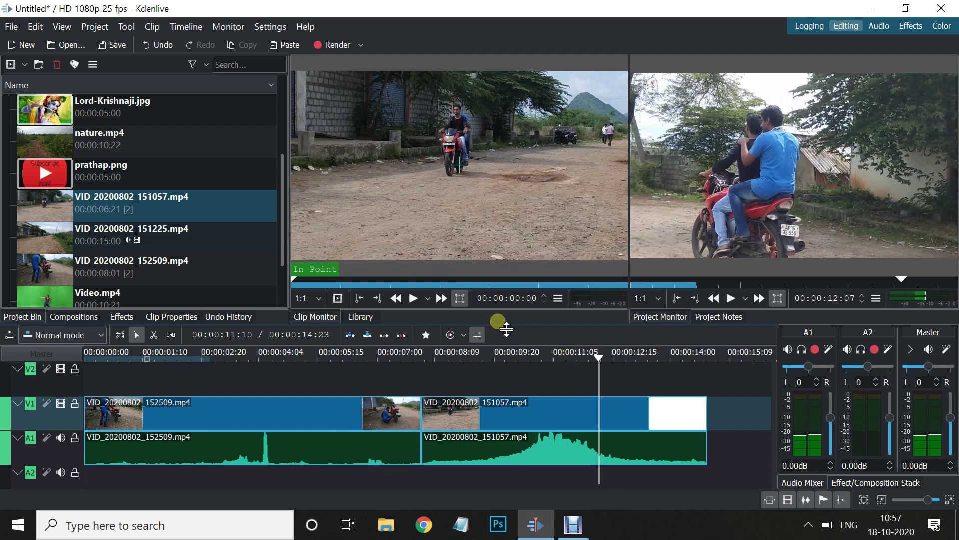
Enlarge the monitors over a shorter timeline, narrow the Project Bin, and open the View menu
{"action": "left_click_drag", "start_coordinate": [507, 329], "coordinate": [506, 204]}
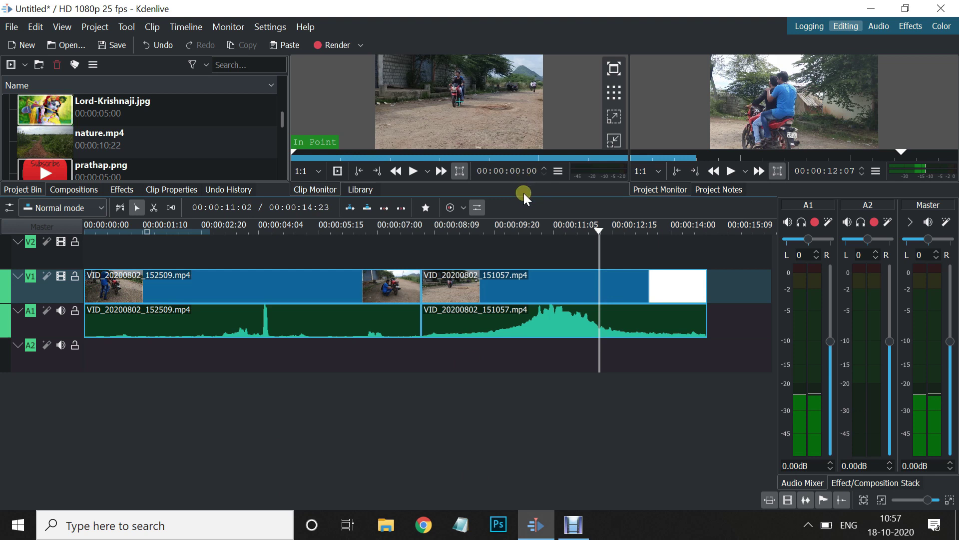
{"action": "left_click_drag", "start_coordinate": [532, 205], "coordinate": [509, 397]}
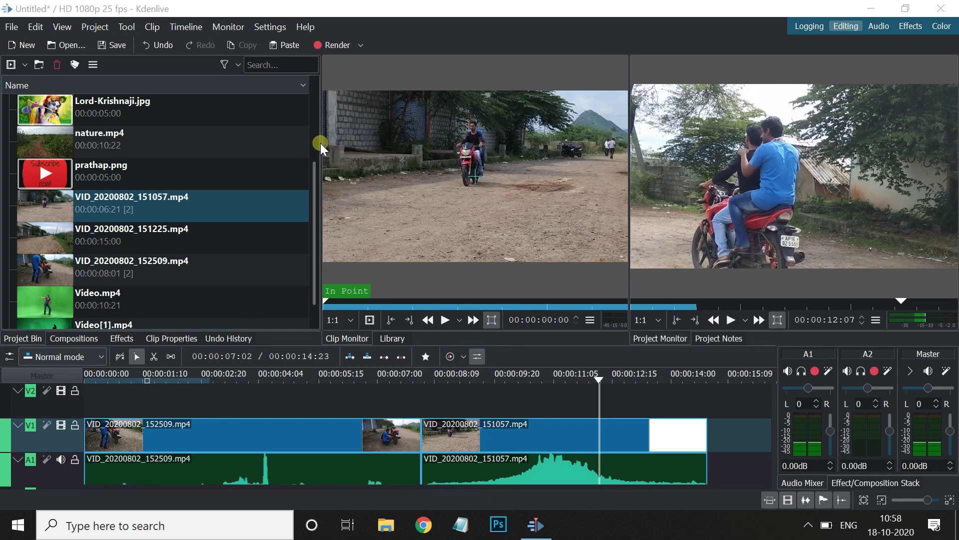
{"action": "left_click_drag", "start_coordinate": [323, 143], "coordinate": [301, 155]}
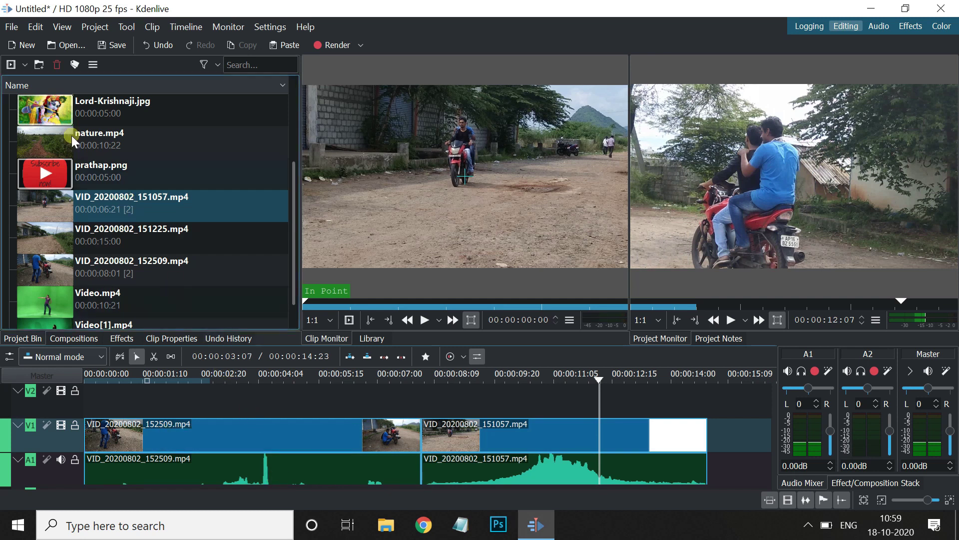
{"action": "left_click", "coordinate": [61, 28]}
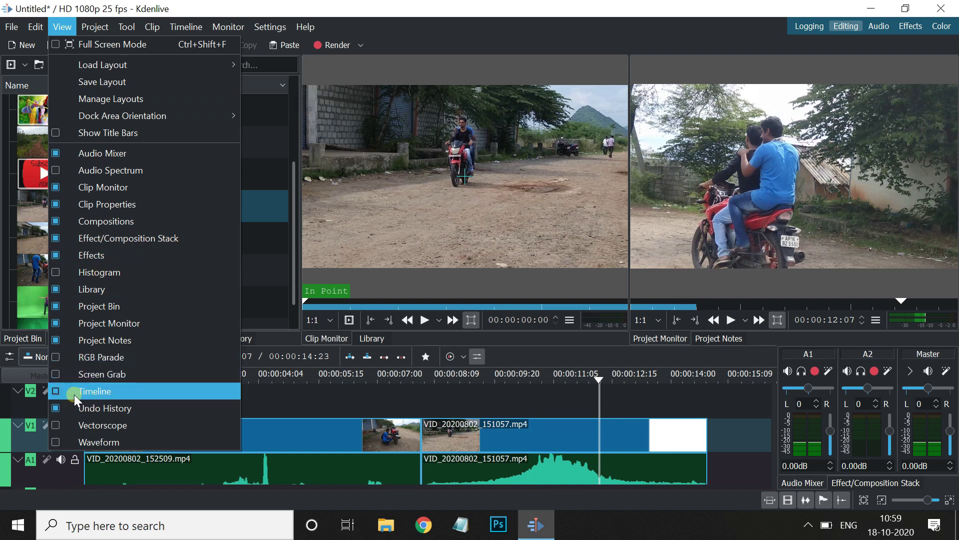
Re-enable the Timeline panel from the View menu after hiding it
{"action": "left_click", "coordinate": [55, 391]}
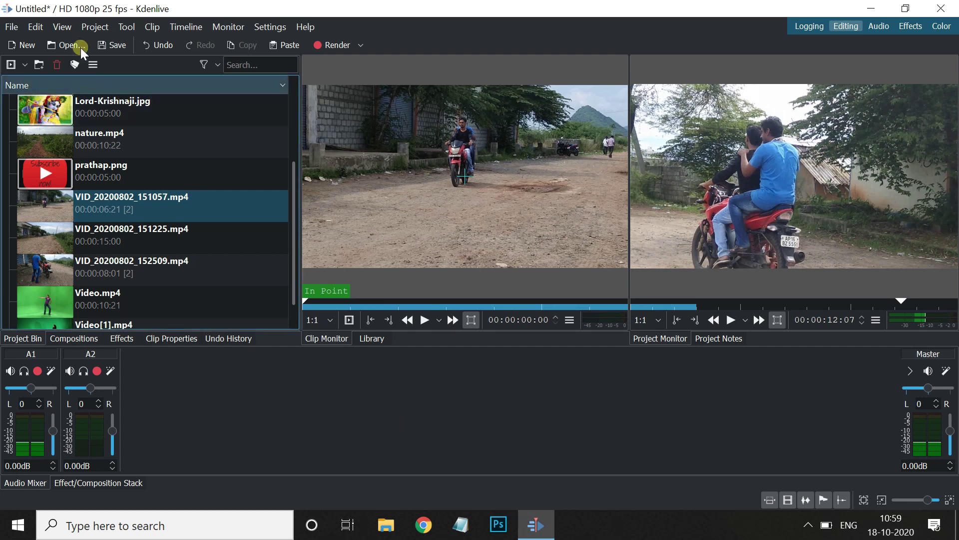
{"action": "left_click", "coordinate": [62, 28]}
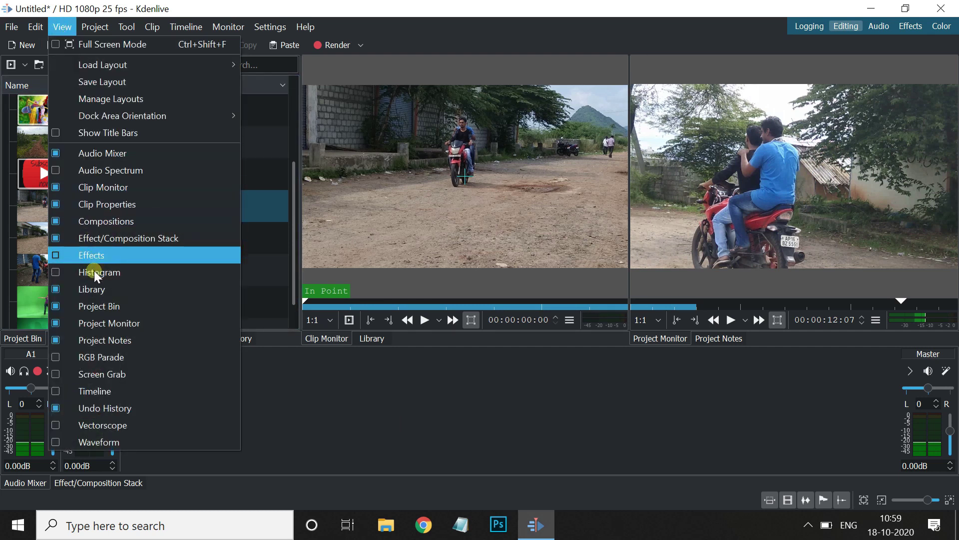
{"action": "left_click", "coordinate": [55, 390]}
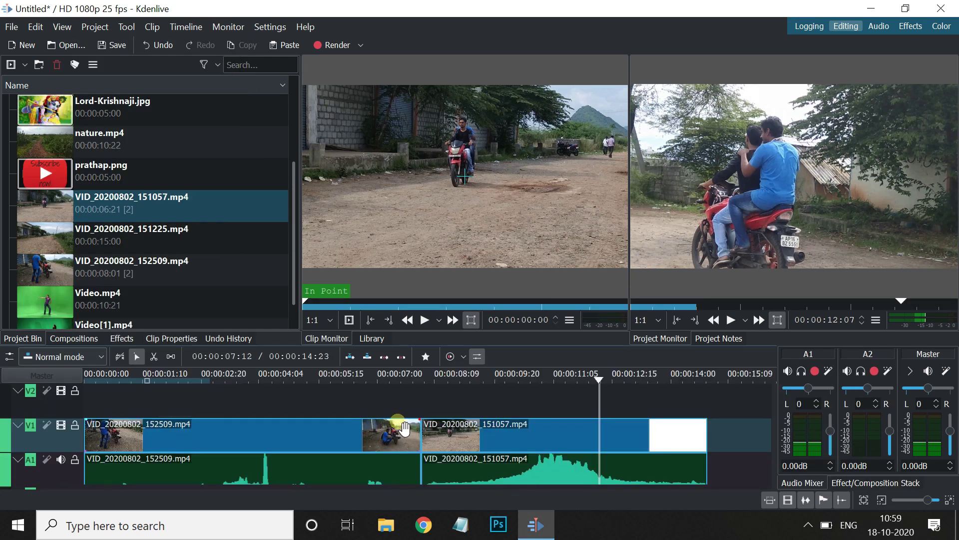
{"action": "left_click", "coordinate": [65, 31]}
{"action": "left_click", "coordinate": [260, 27]}
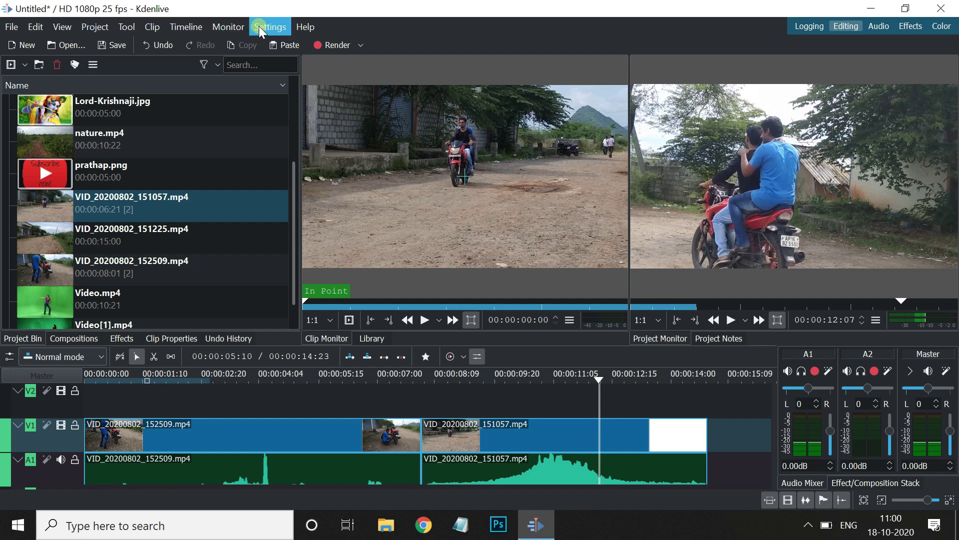
{"action": "left_click", "coordinate": [266, 27]}
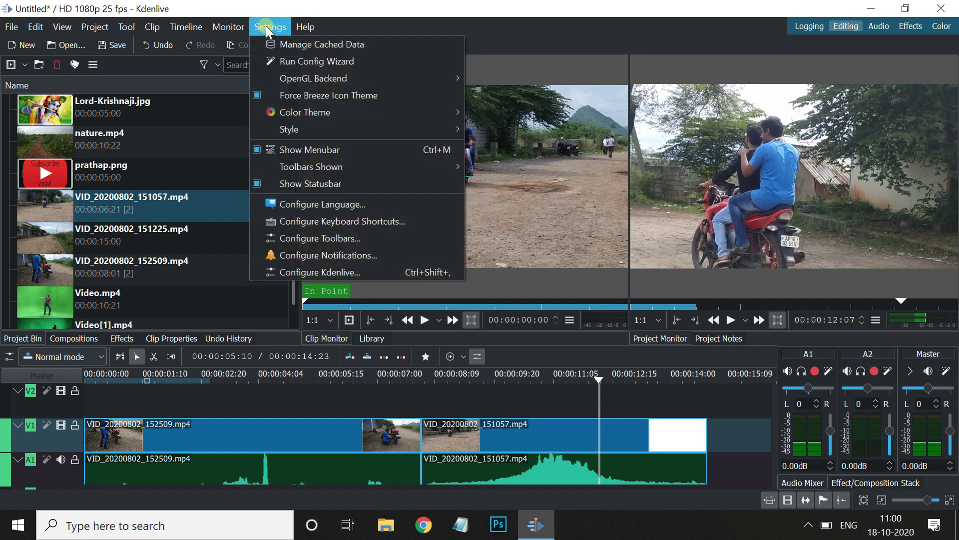
{"action": "mouse_move", "coordinate": [306, 107]}
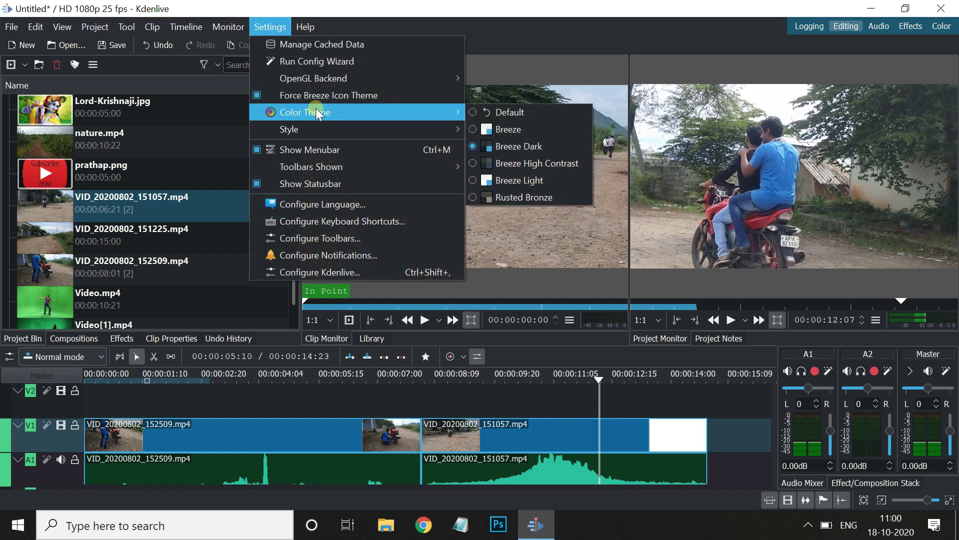
{"action": "left_click", "coordinate": [524, 148]}
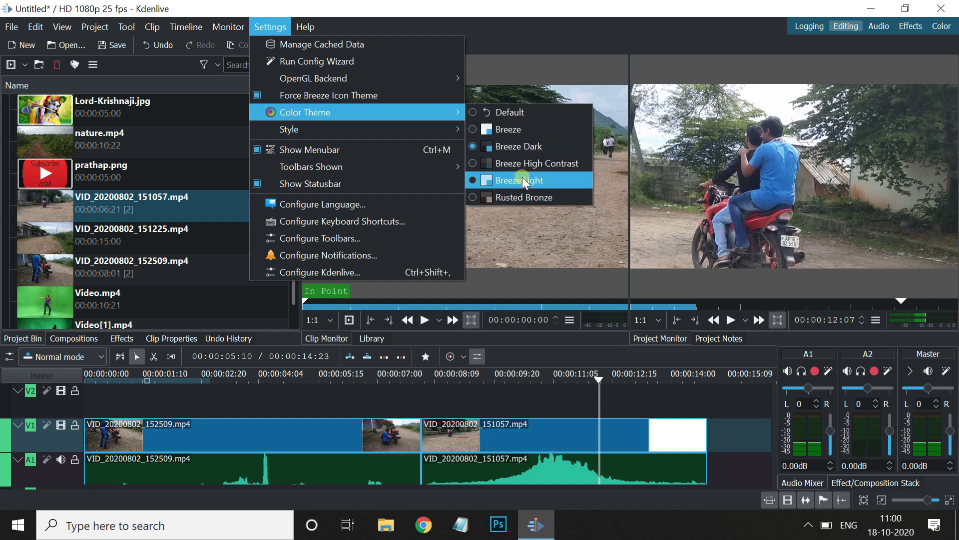
{"action": "left_click", "coordinate": [511, 113]}
{"action": "left_click_drag", "start_coordinate": [601, 382], "coordinate": [216, 406]}
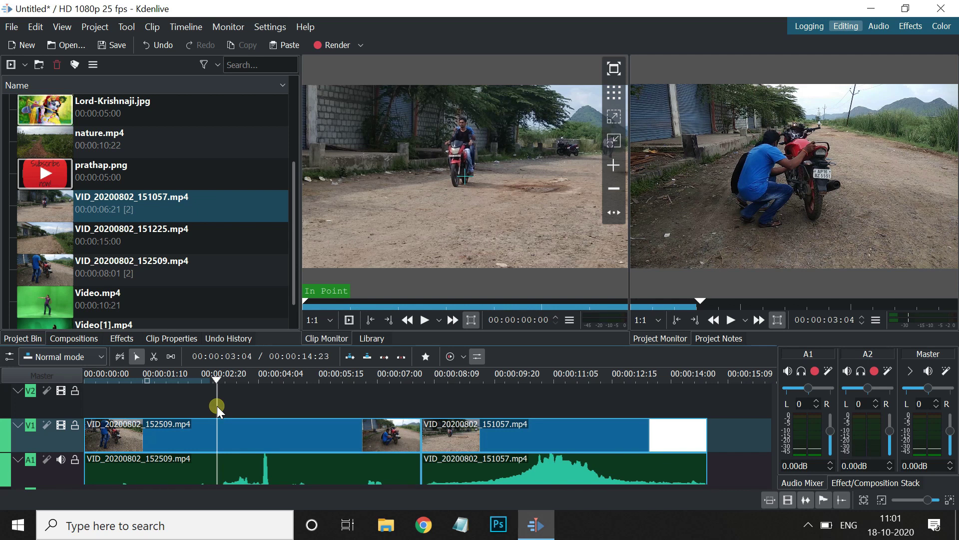
Trim the start of VID_20200802_152509.mp4 and butt both clips together at the timeline start
{"action": "left_click_drag", "start_coordinate": [89, 445], "coordinate": [217, 443]}
{"action": "key", "text": "space"}
{"action": "key", "text": "space"}
{"action": "left_click", "coordinate": [313, 443]}
{"action": "left_click_drag", "start_coordinate": [318, 453], "coordinate": [185, 444]}
{"action": "left_click_drag", "start_coordinate": [556, 438], "coordinate": [433, 442]}
{"action": "left_click_drag", "start_coordinate": [278, 375], "coordinate": [82, 415]}
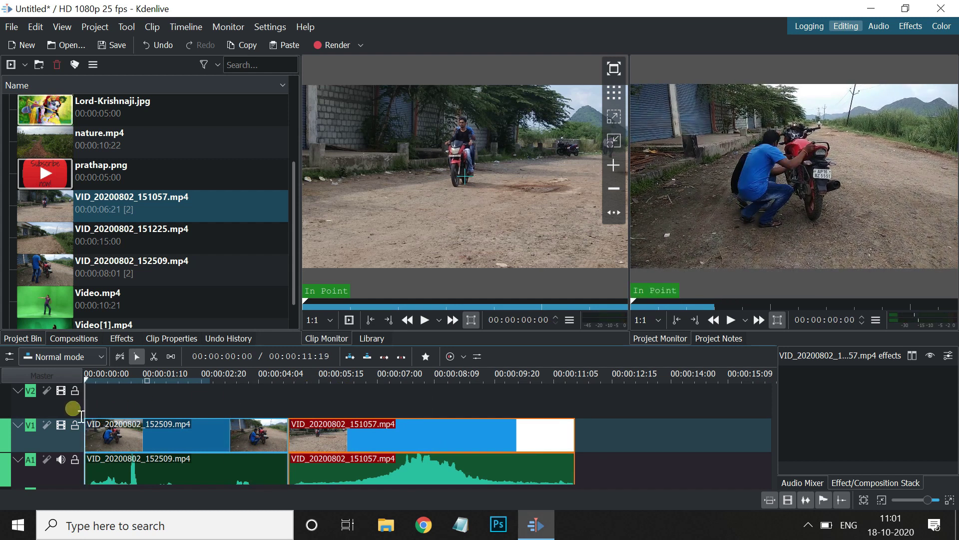
{"action": "key", "text": "space"}
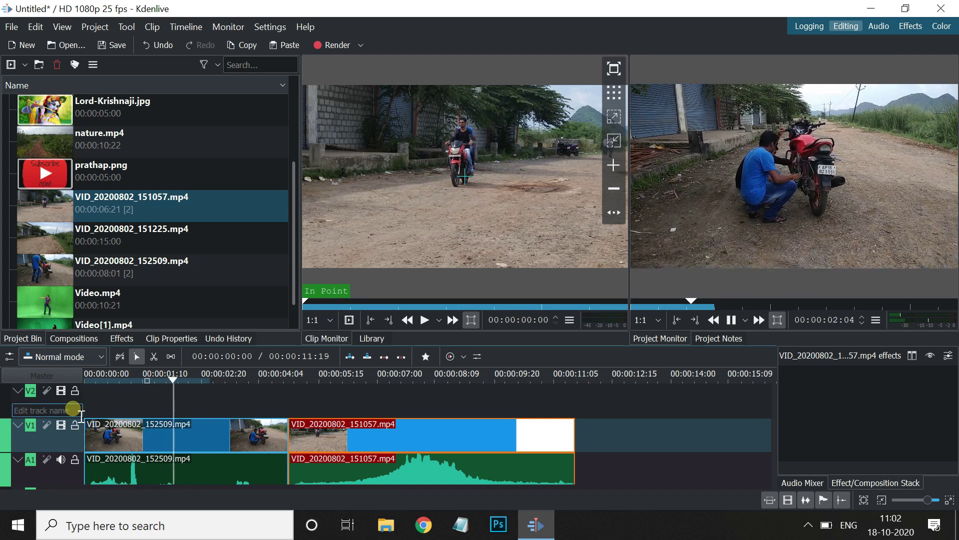
{"action": "left_click", "coordinate": [151, 403]}
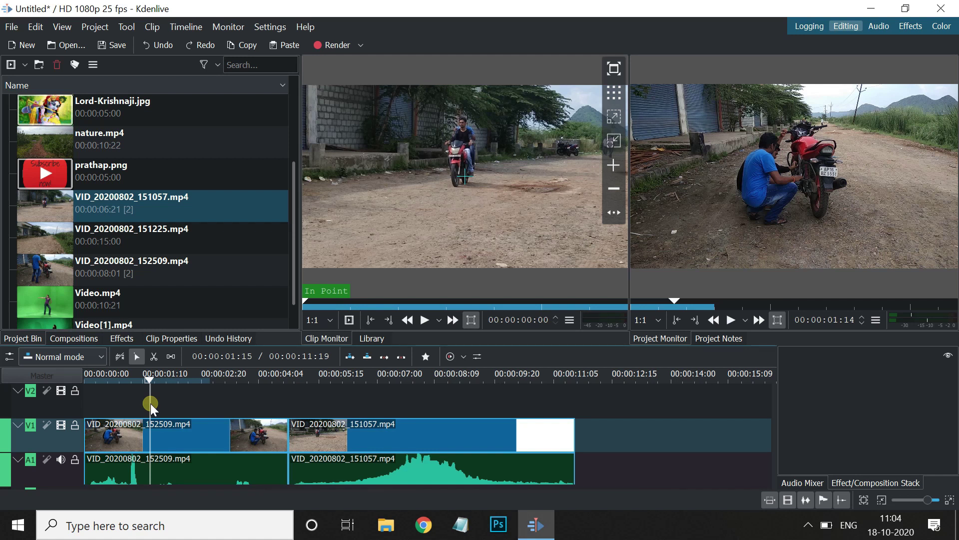
Restore some of the first clip's start, close the gap, and park the playhead near 00:00:02:16
{"action": "left_click_drag", "start_coordinate": [391, 439], "coordinate": [574, 445]}
{"action": "left_click_drag", "start_coordinate": [195, 451], "coordinate": [358, 452]}
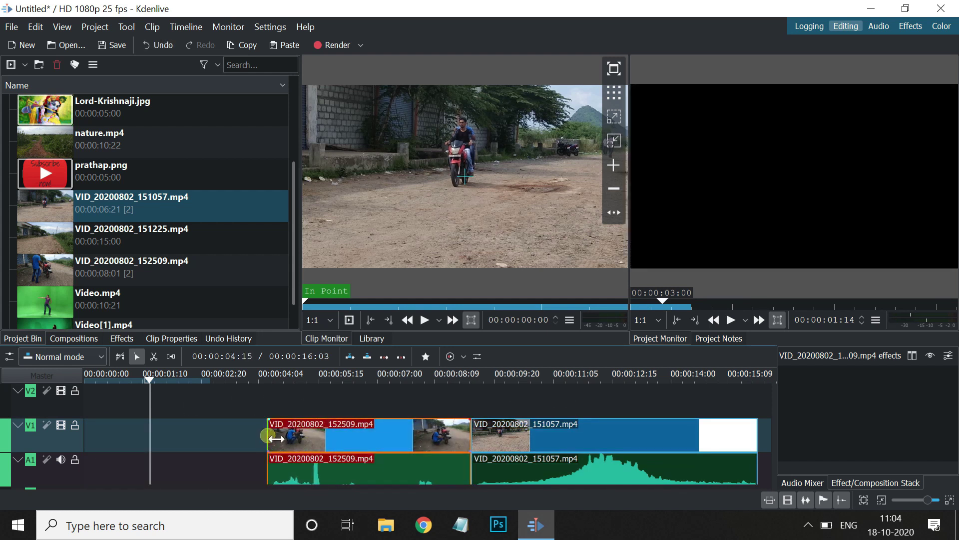
{"action": "left_click_drag", "start_coordinate": [276, 439], "coordinate": [136, 436]}
{"action": "left_click_drag", "start_coordinate": [239, 449], "coordinate": [187, 449]}
{"action": "left_click_drag", "start_coordinate": [510, 462], "coordinate": [455, 454]}
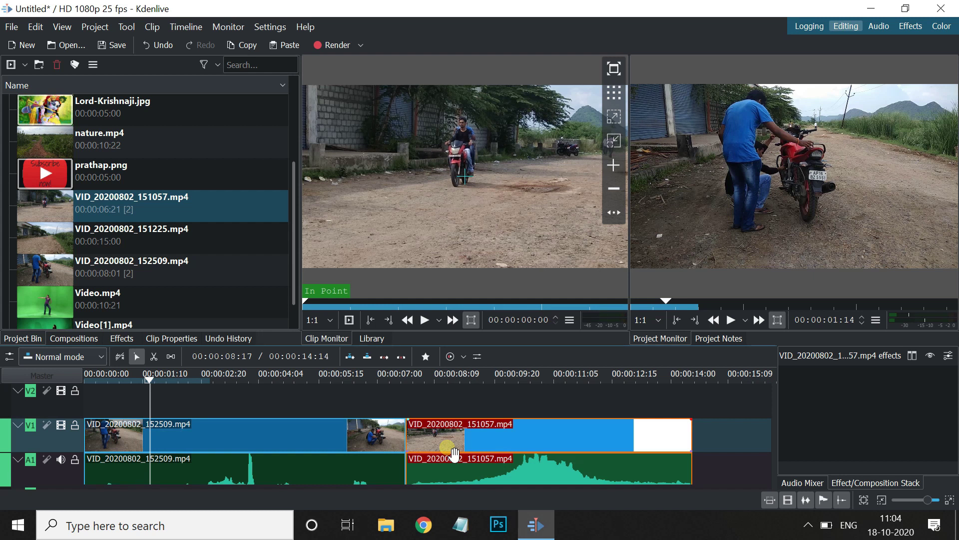
{"action": "left_click", "coordinate": [150, 379]}
{"action": "left_click_drag", "start_coordinate": [151, 378], "coordinate": [197, 393]}
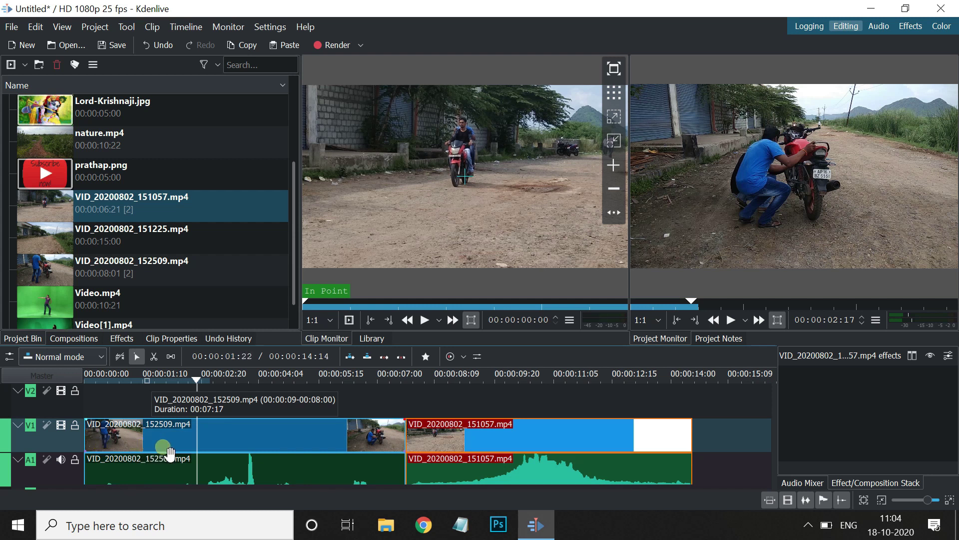
Razor-cut VID_20200802_152509.mp4 twice and delete its middle piece (source 03:01–05:11)
{"action": "left_click", "coordinate": [157, 358]}
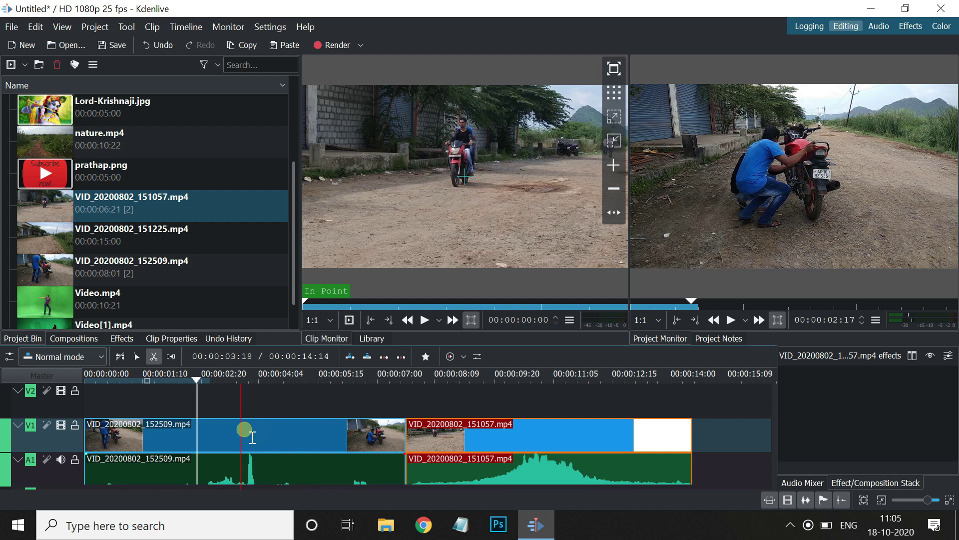
{"action": "left_click", "coordinate": [197, 427]}
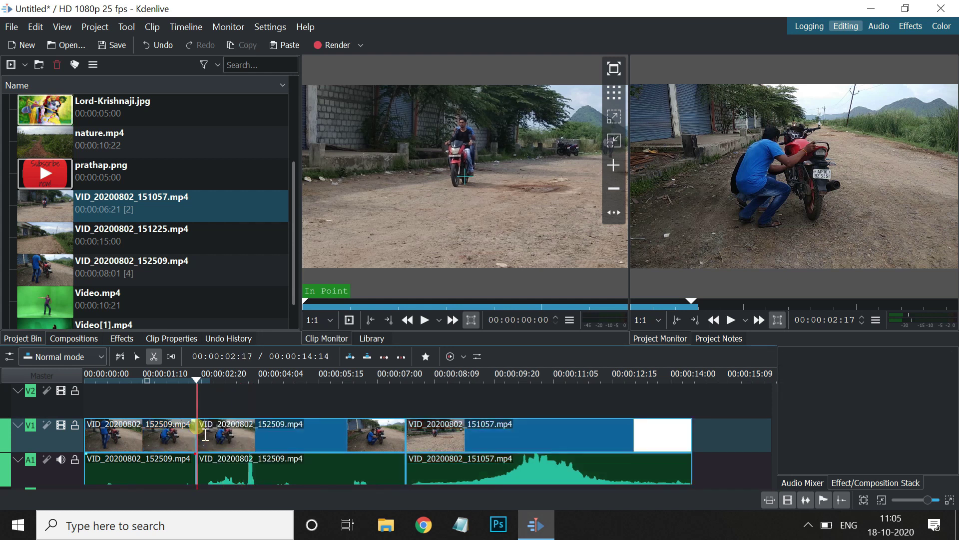
{"action": "left_click", "coordinate": [299, 450]}
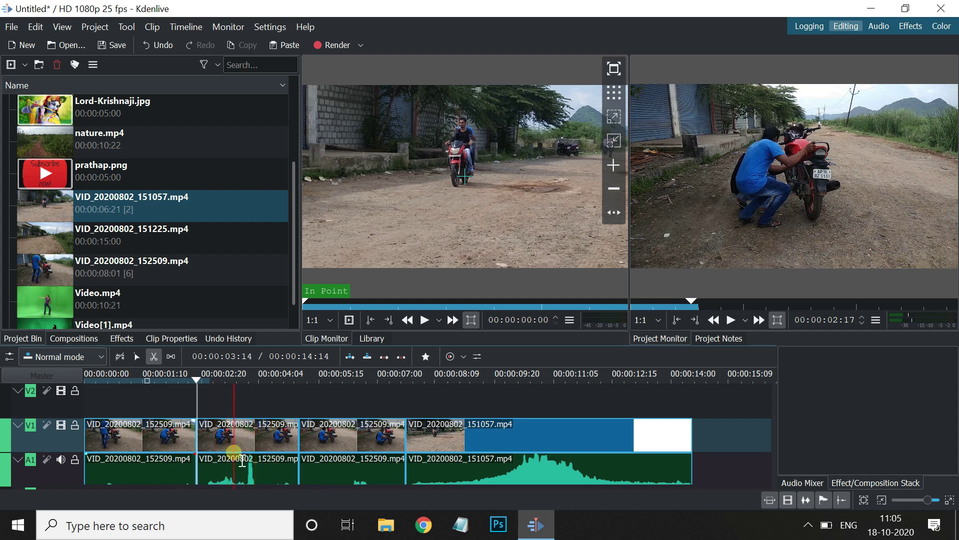
{"action": "left_click", "coordinate": [137, 357]}
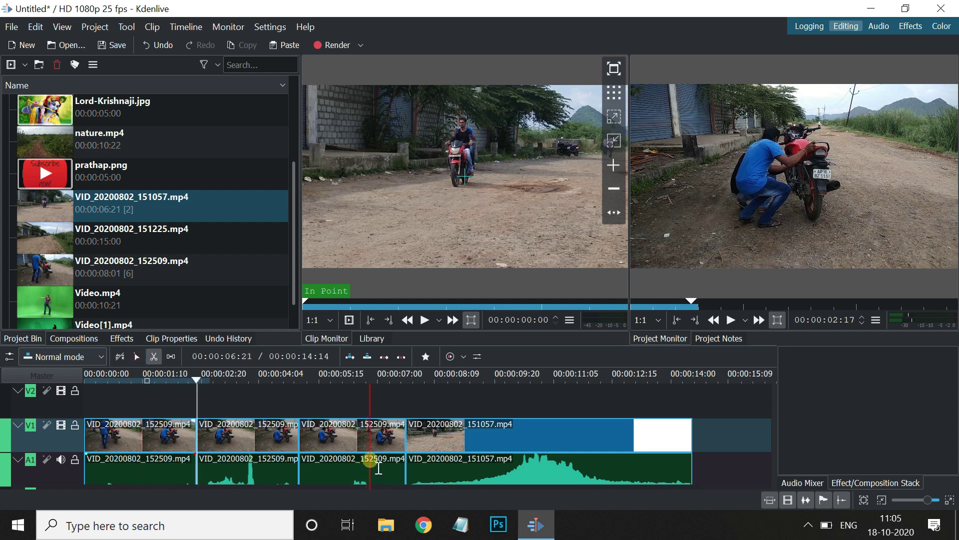
{"action": "left_click", "coordinate": [258, 466]}
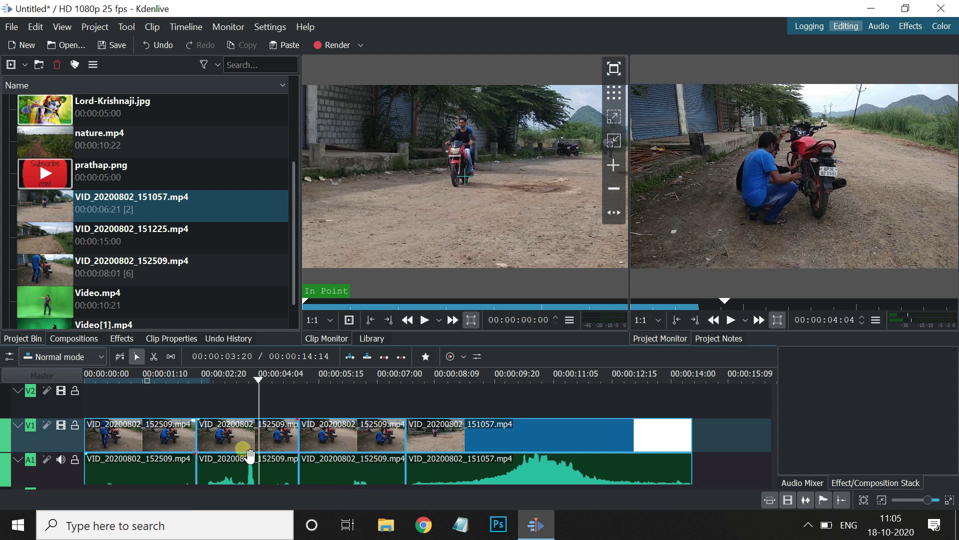
{"action": "left_click", "coordinate": [249, 452]}
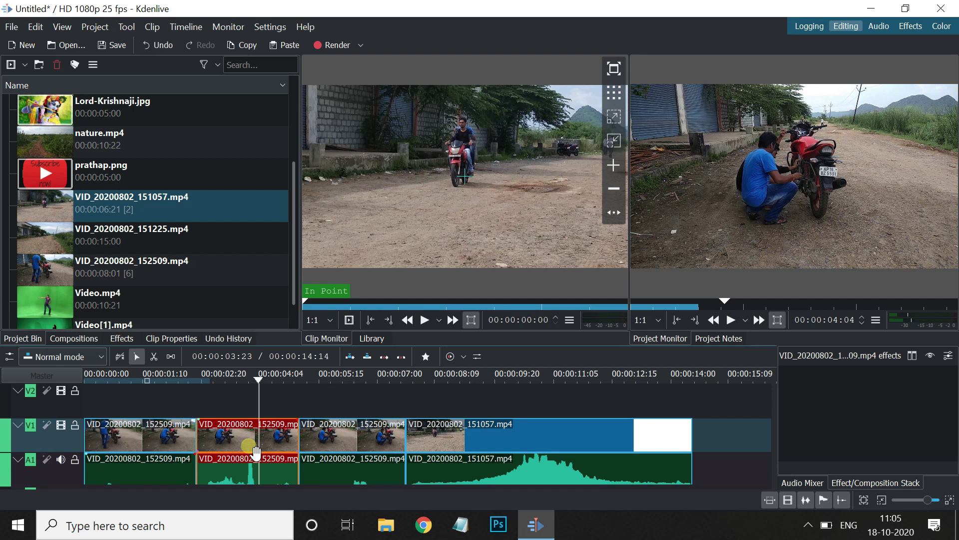
{"action": "key", "text": "Delete"}
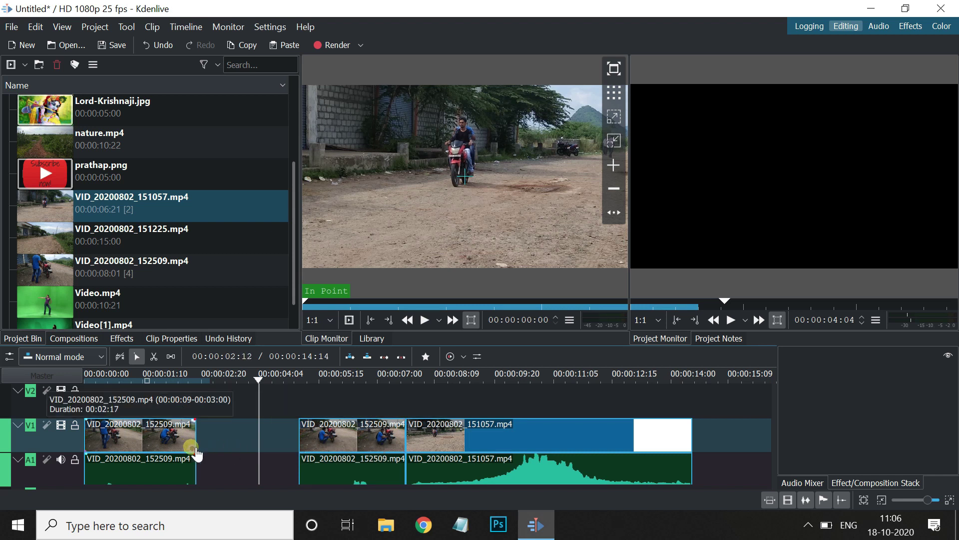
Remove the empty gap on V1 and A1 so the clips run back to back, totalling 00:00:12:03
{"action": "right_click", "coordinate": [241, 437]}
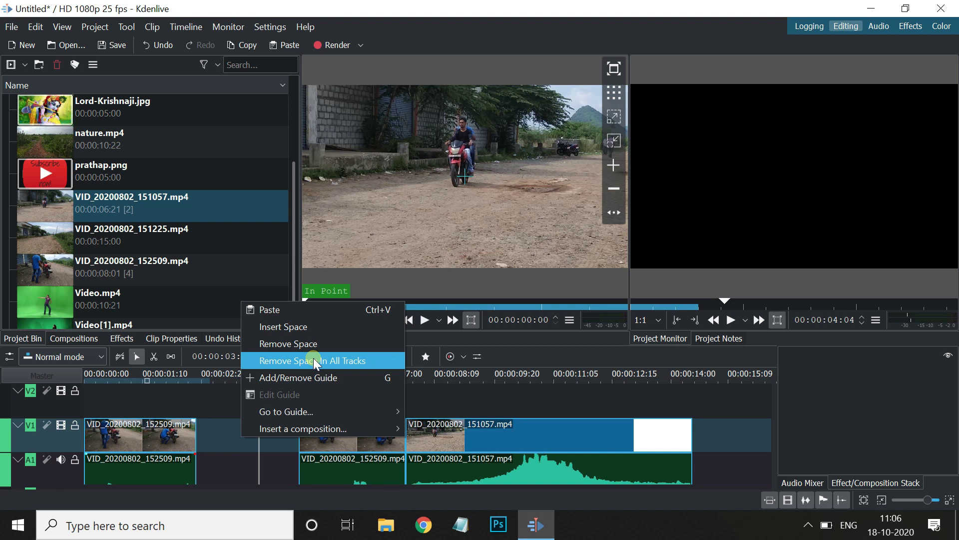
{"action": "left_click", "coordinate": [298, 343]}
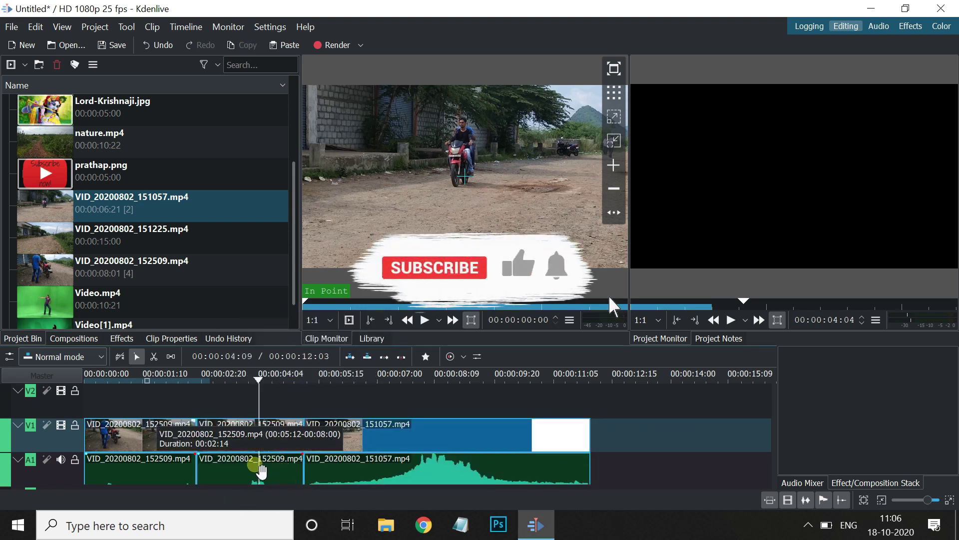
{"action": "left_click", "coordinate": [245, 393]}
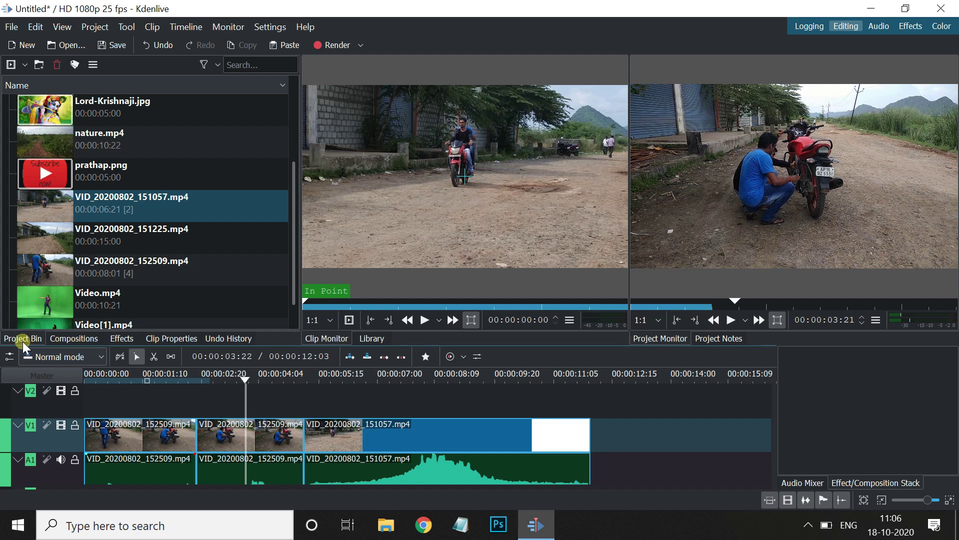
Preview prathap.png, Lord-Krishnaji.jpg, VID_20200802_152509.mp4 and Video.mp4 in the Clip Monitor, playing and pausing the videos
{"action": "left_click", "coordinate": [51, 172]}
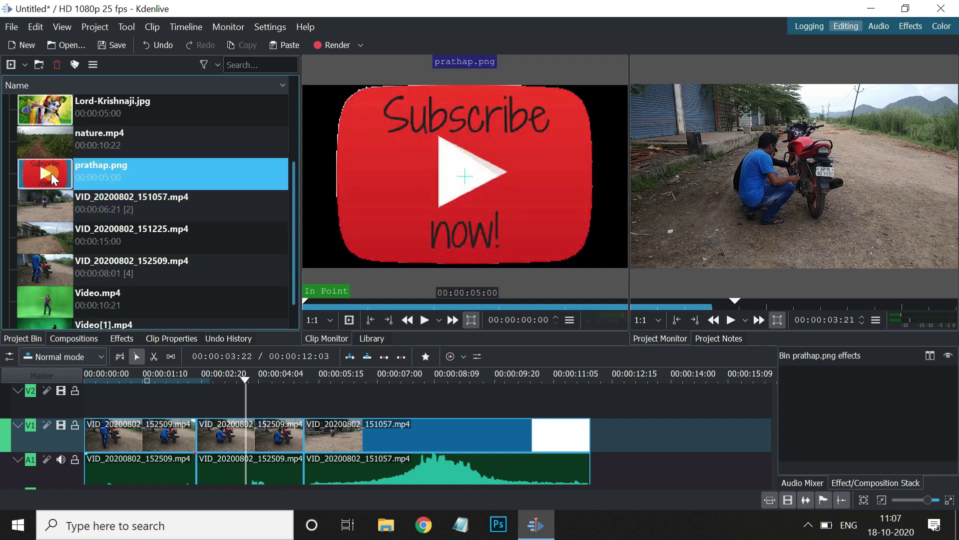
{"action": "left_click", "coordinate": [56, 108]}
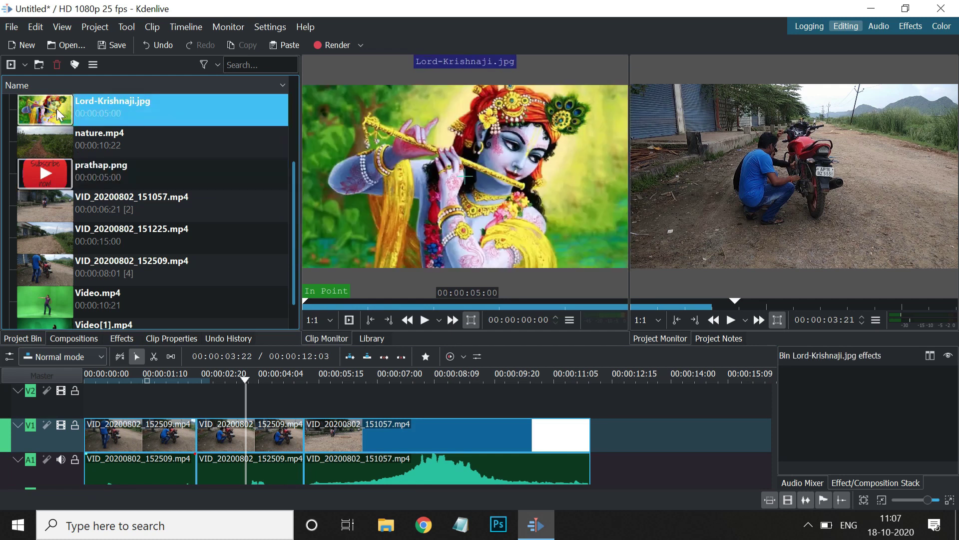
{"action": "left_click", "coordinate": [50, 263]}
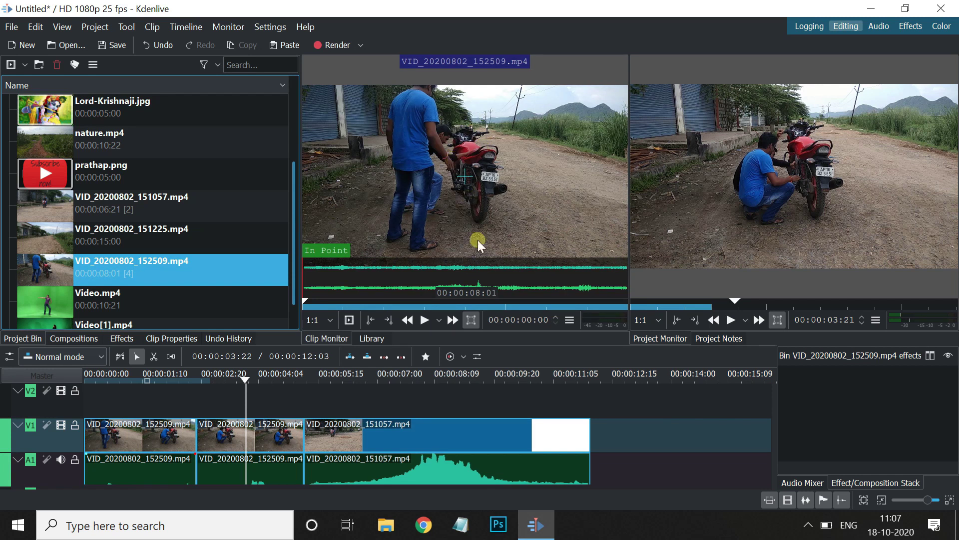
{"action": "left_click", "coordinate": [426, 319]}
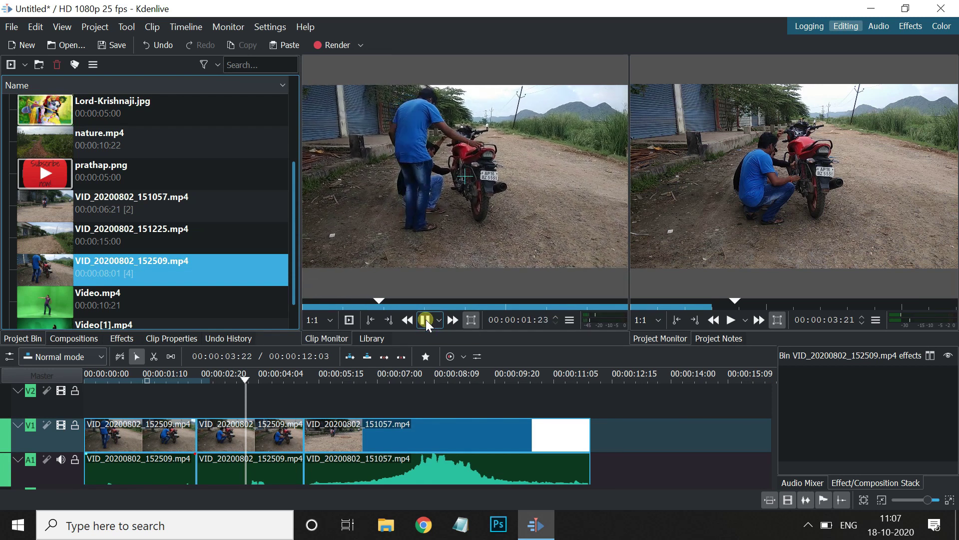
{"action": "left_click", "coordinate": [426, 319]}
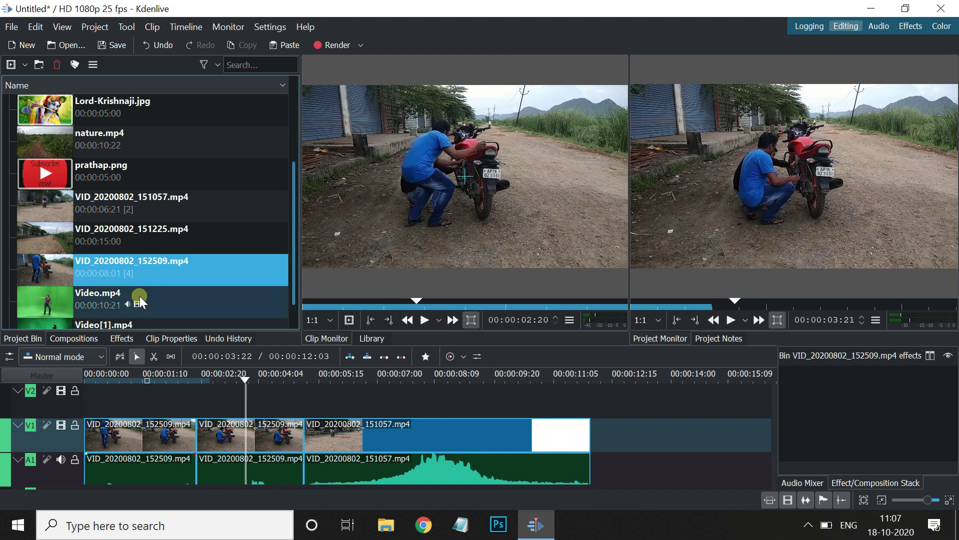
{"action": "left_click", "coordinate": [64, 299]}
{"action": "left_click", "coordinate": [425, 320]}
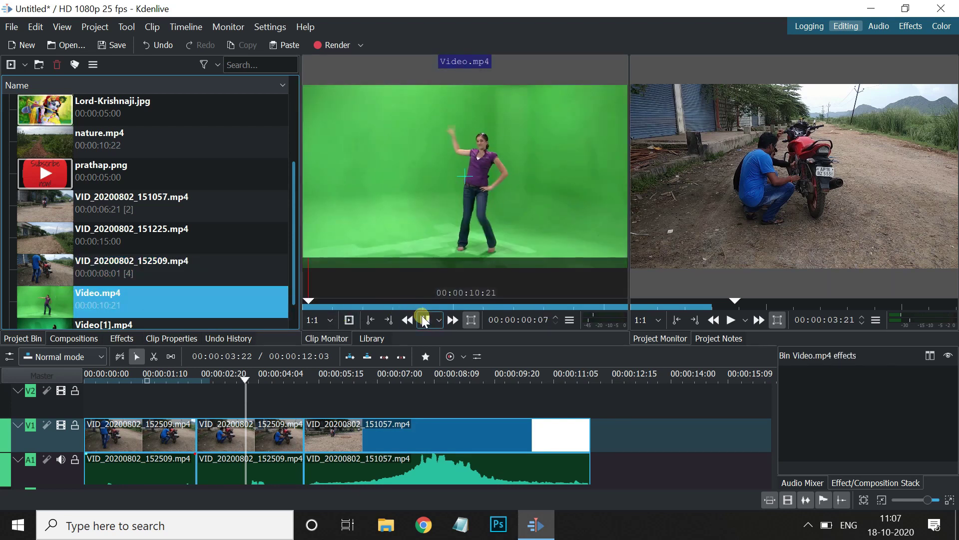
{"action": "left_click", "coordinate": [425, 319]}
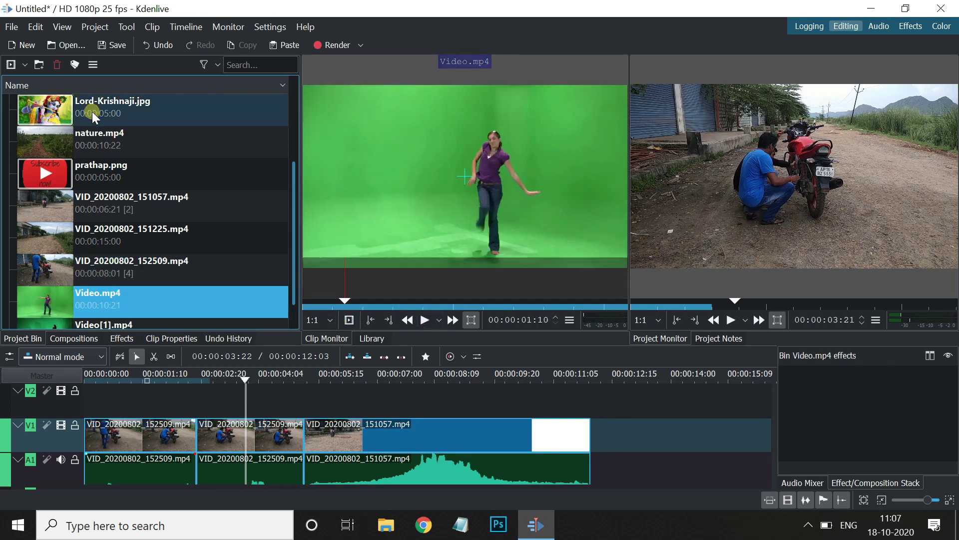
Load Lord-Krishnaji.jpg for preview and scrub the playhead to about 00:00:04:11
{"action": "left_click", "coordinate": [57, 119]}
{"action": "left_click", "coordinate": [403, 397]}
{"action": "left_click", "coordinate": [250, 405]}
{"action": "left_click_drag", "start_coordinate": [247, 381], "coordinate": [272, 387]}
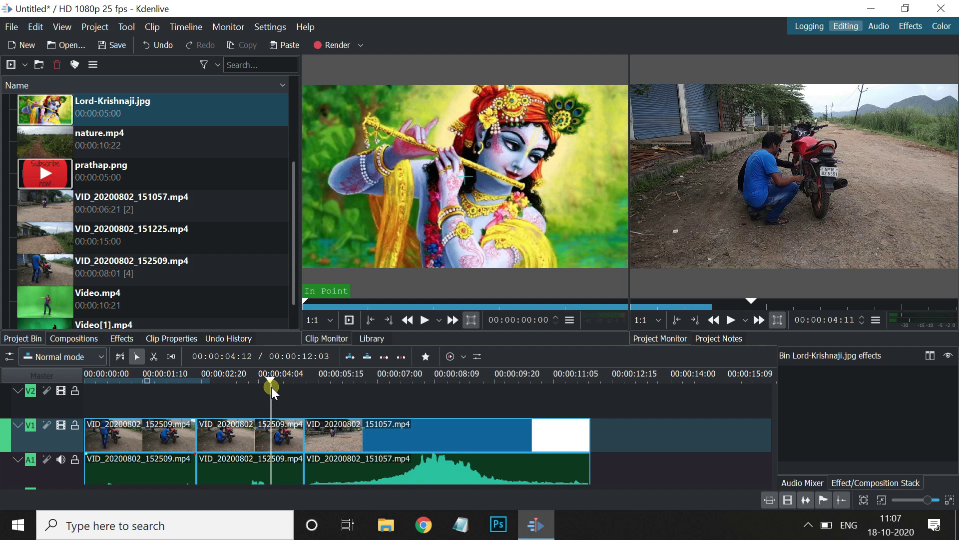
Undo the recent edits until the timeline empties, then restore the 152509 and 151057 clip insertions
{"action": "key", "text": "ctrl+z"}
{"action": "key", "text": "ctrl+z"}
{"action": "key", "text": "ctrl+z"}
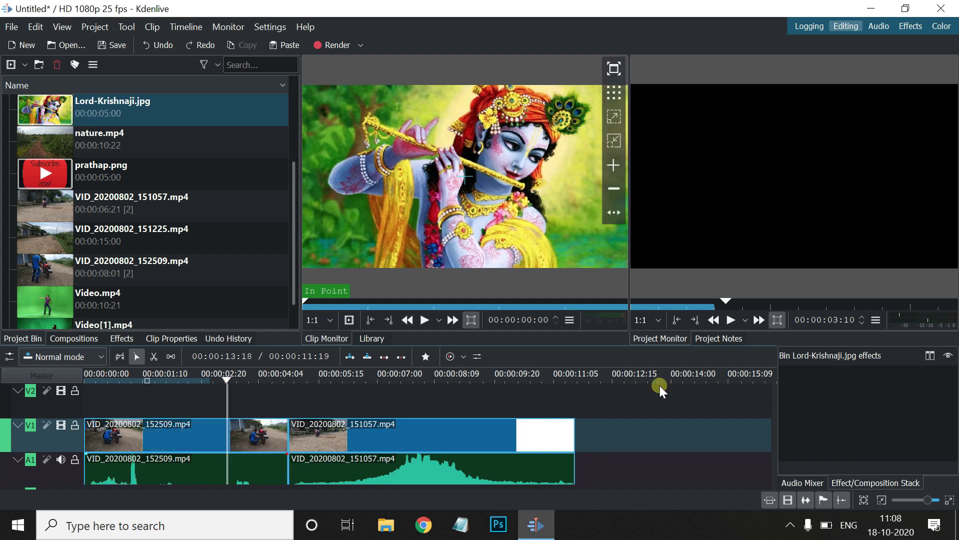
{"action": "key", "text": "ctrl+z"}
{"action": "key", "text": "ctrl+z"}
{"action": "key", "text": "ctrl+z"}
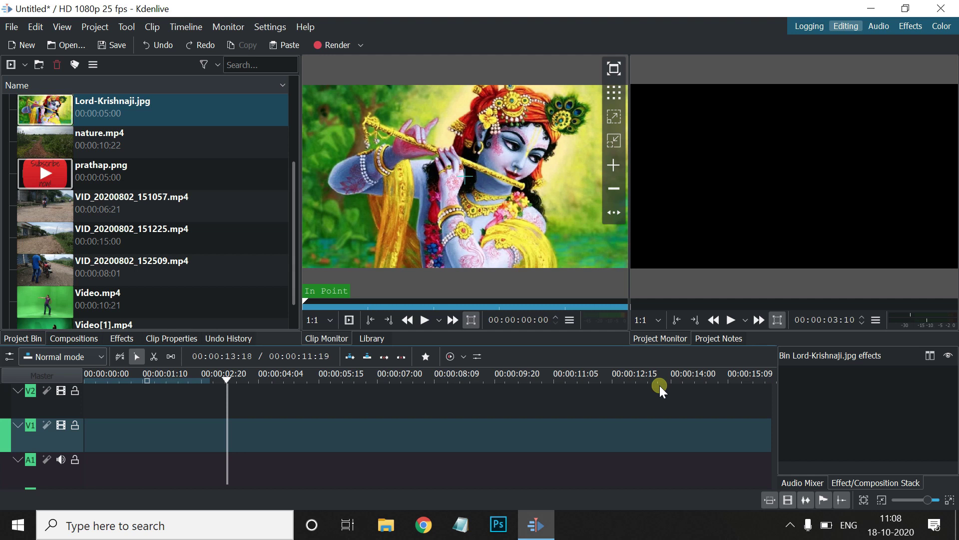
{"action": "key", "text": "ctrl+z"}
{"action": "key", "text": "ctrl+z"}
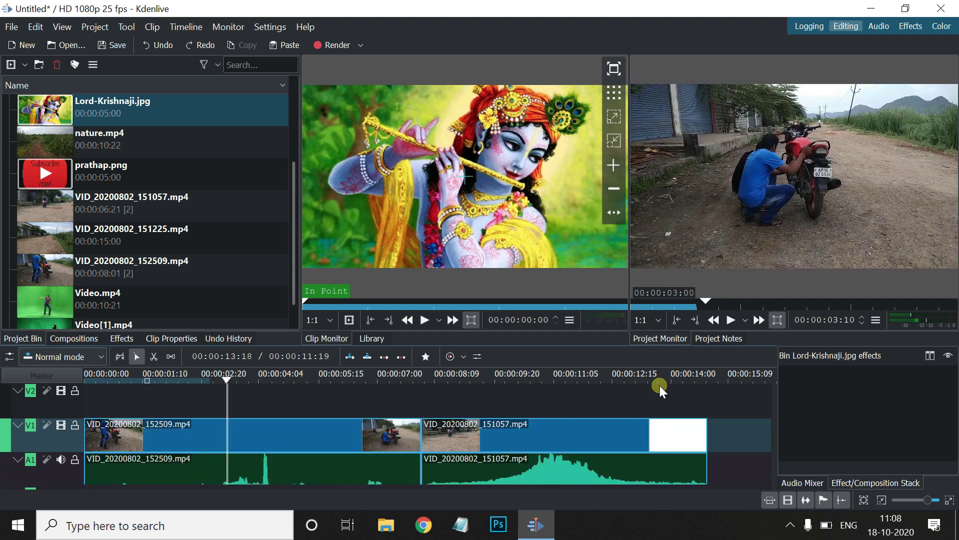
{"action": "key", "text": "ctrl+z"}
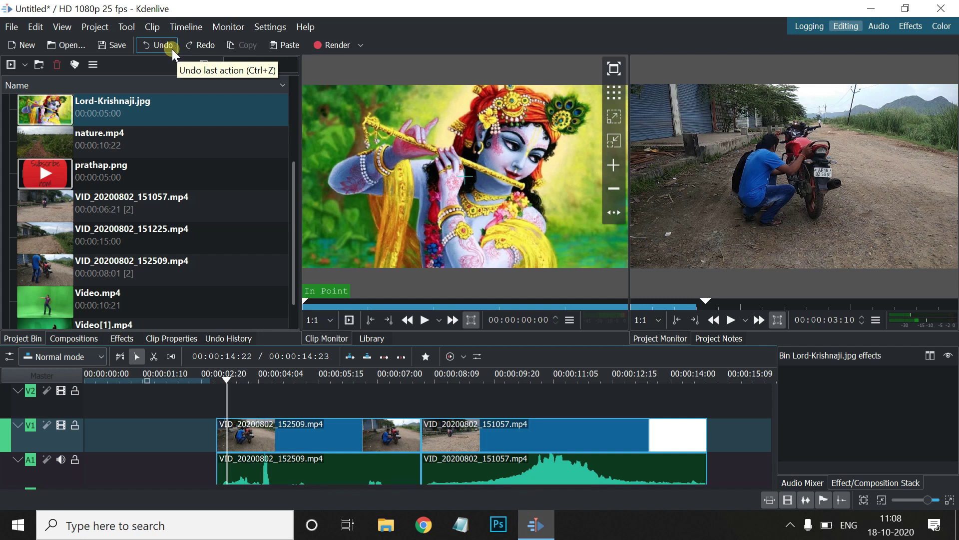
Redo moving the clips to the start and open the Undo History at its latest entry
{"action": "left_click", "coordinate": [203, 50]}
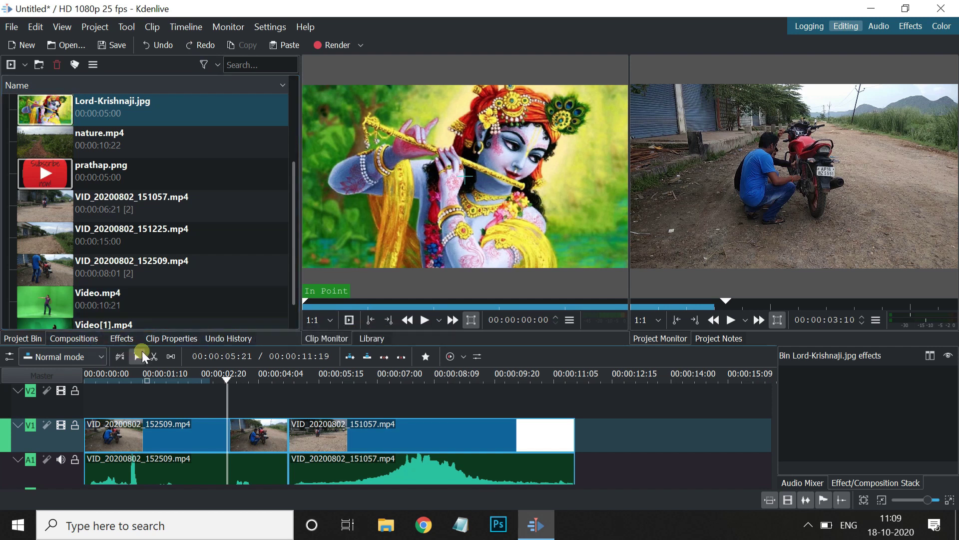
{"action": "left_click", "coordinate": [232, 338]}
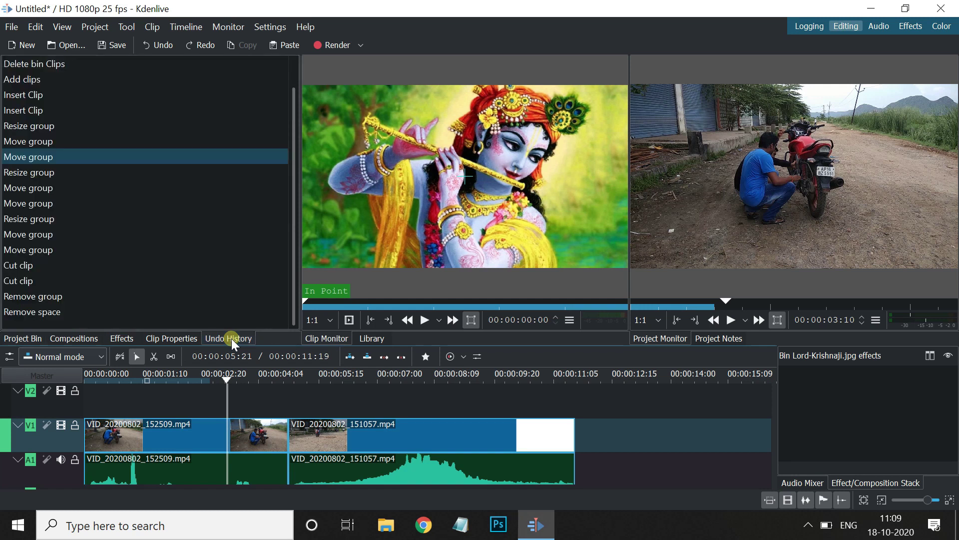
{"action": "left_click_drag", "start_coordinate": [295, 245], "coordinate": [297, 210]}
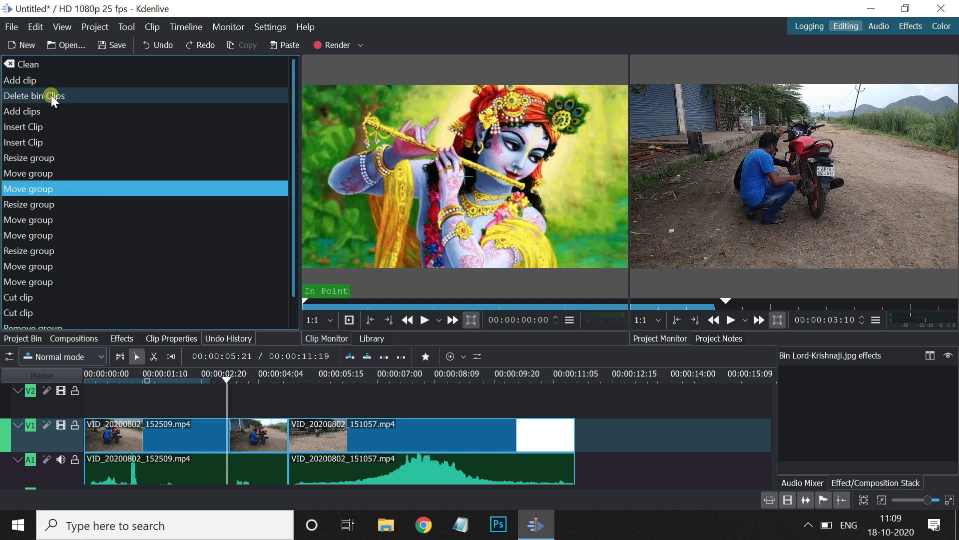
{"action": "scroll", "coordinate": [33, 245], "scroll_direction": "down", "scroll_amount": 1}
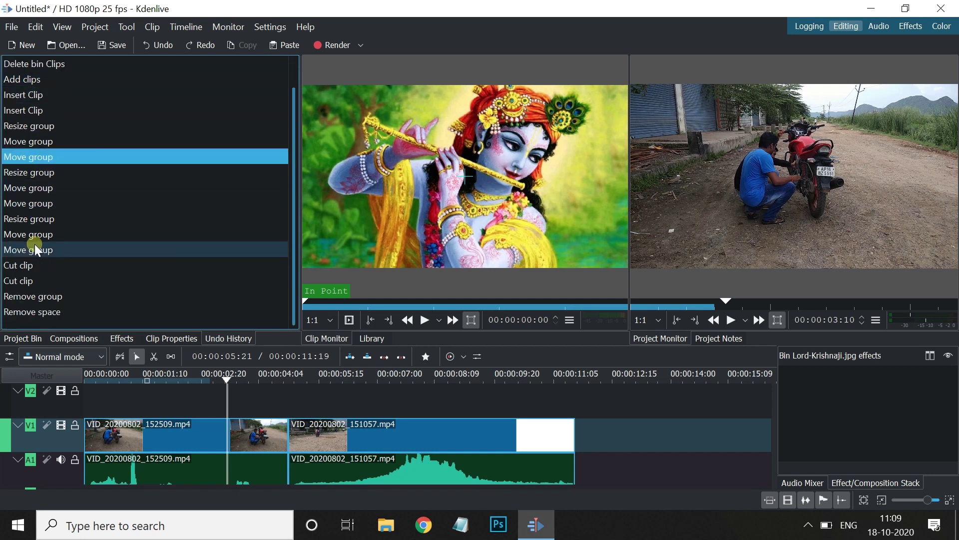
{"action": "key", "text": "End"}
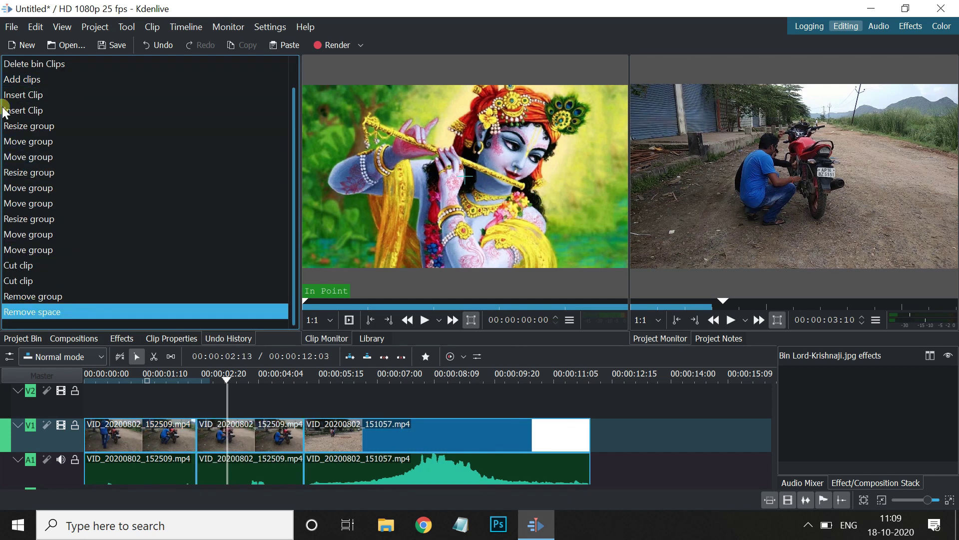
Step through the history from Add clips to the last 'Remove space' state, then return to the Project Bin
{"action": "left_click", "coordinate": [23, 81]}
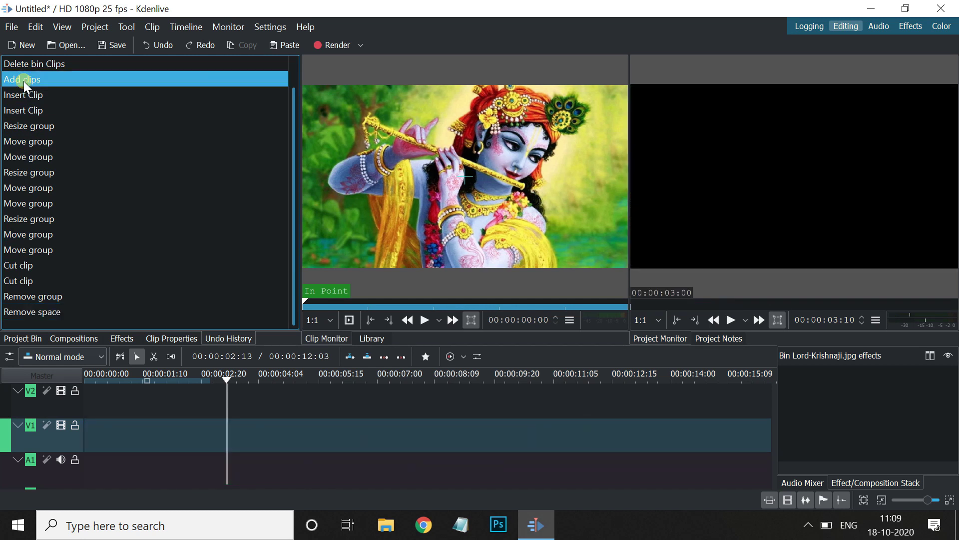
{"action": "left_click", "coordinate": [25, 91]}
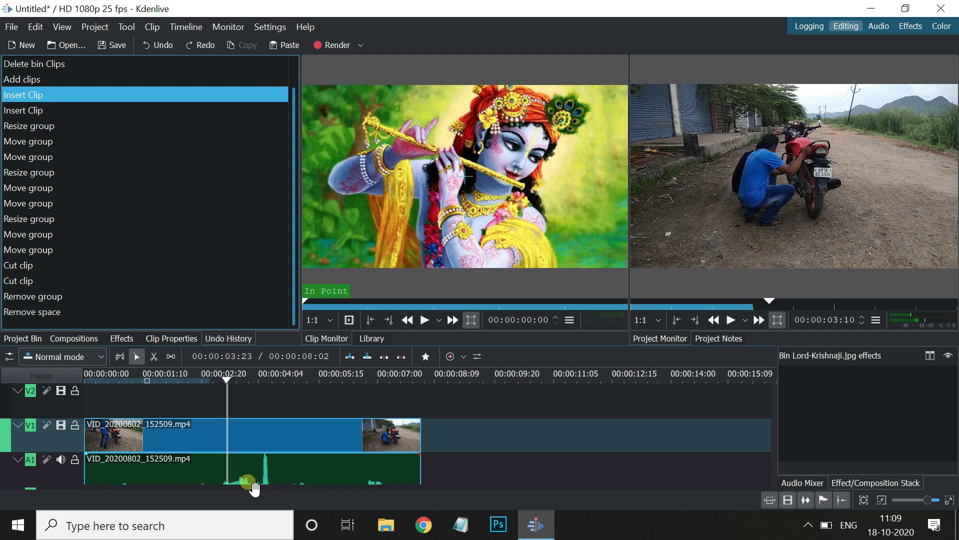
{"action": "left_click", "coordinate": [32, 312]}
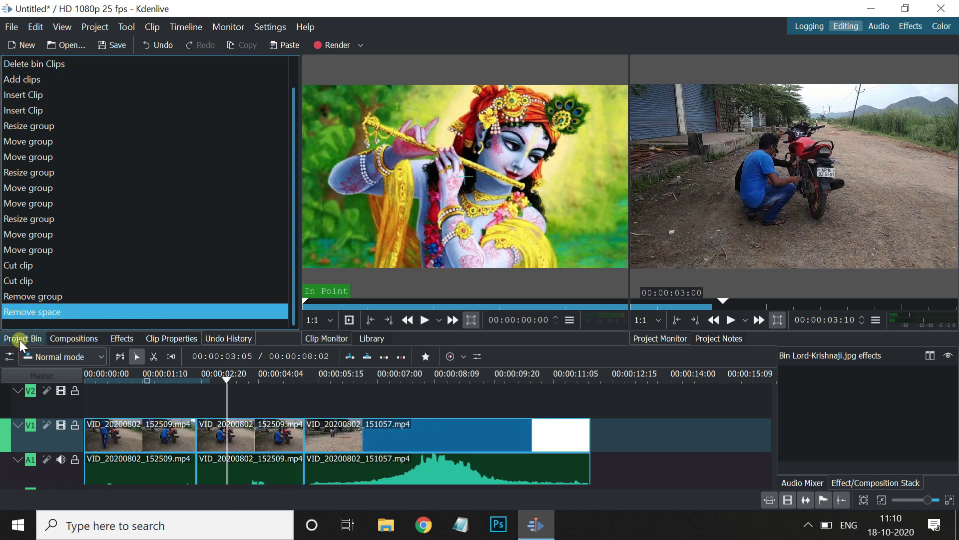
{"action": "left_click", "coordinate": [35, 342]}
{"action": "left_click", "coordinate": [208, 458]}
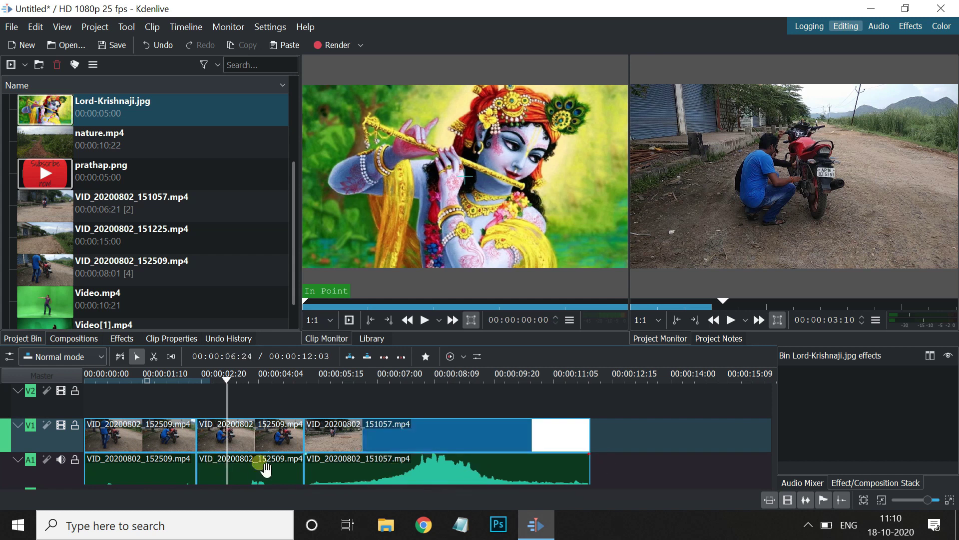
Ungroup VID_20200802_151057.mp4 so its audio is separate from its video
{"action": "left_click", "coordinate": [139, 451]}
{"action": "left_click", "coordinate": [234, 451]}
{"action": "left_click", "coordinate": [539, 460]}
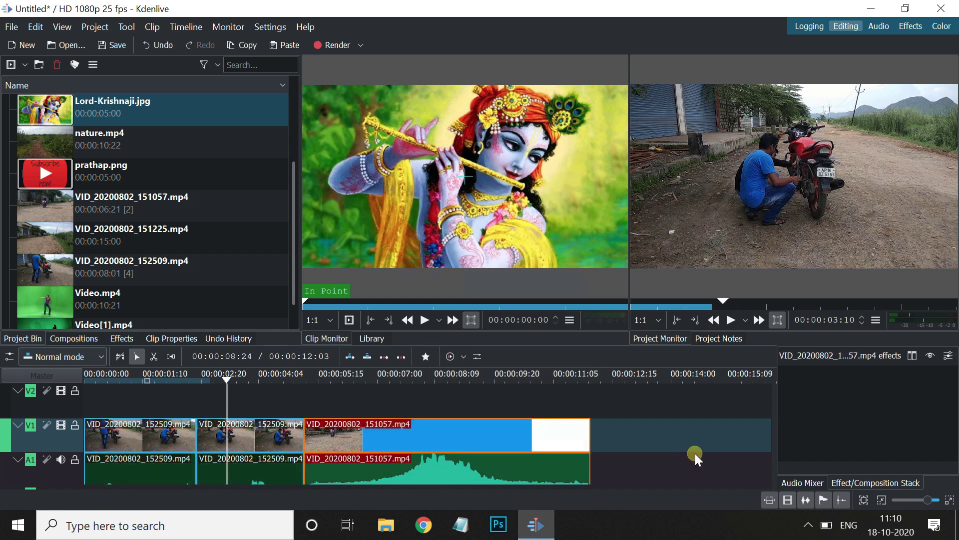
{"action": "right_click", "coordinate": [420, 449]}
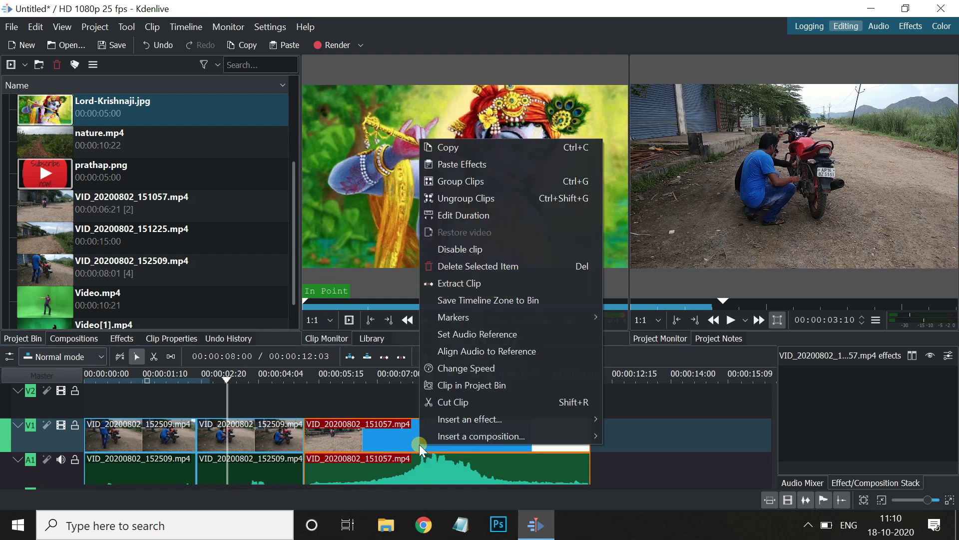
{"action": "left_click", "coordinate": [498, 198]}
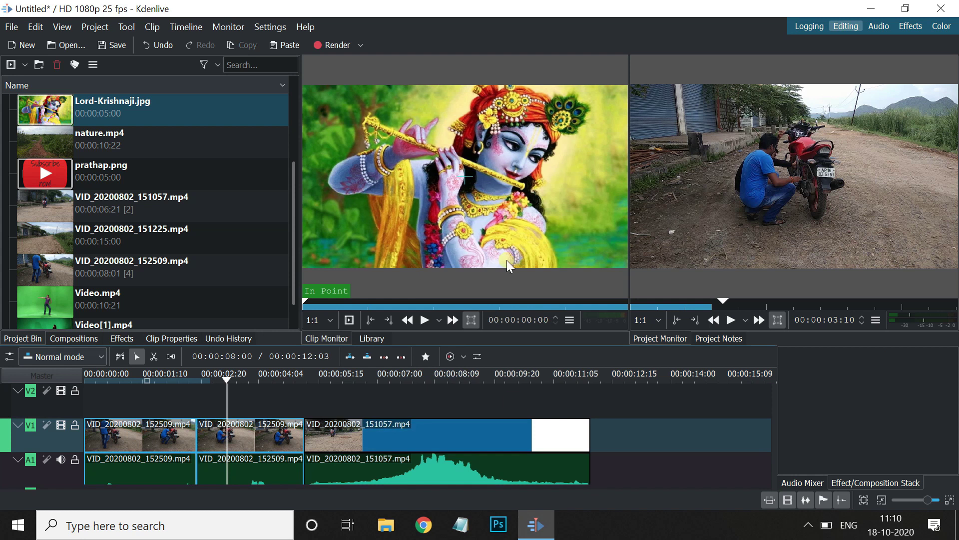
Move the 151057 audio later along A1 and trim its start to 01:05, leaving 05:16
{"action": "scroll", "coordinate": [464, 479], "scroll_direction": "down", "scroll_amount": 1}
{"action": "left_click_drag", "start_coordinate": [425, 432], "coordinate": [633, 439]}
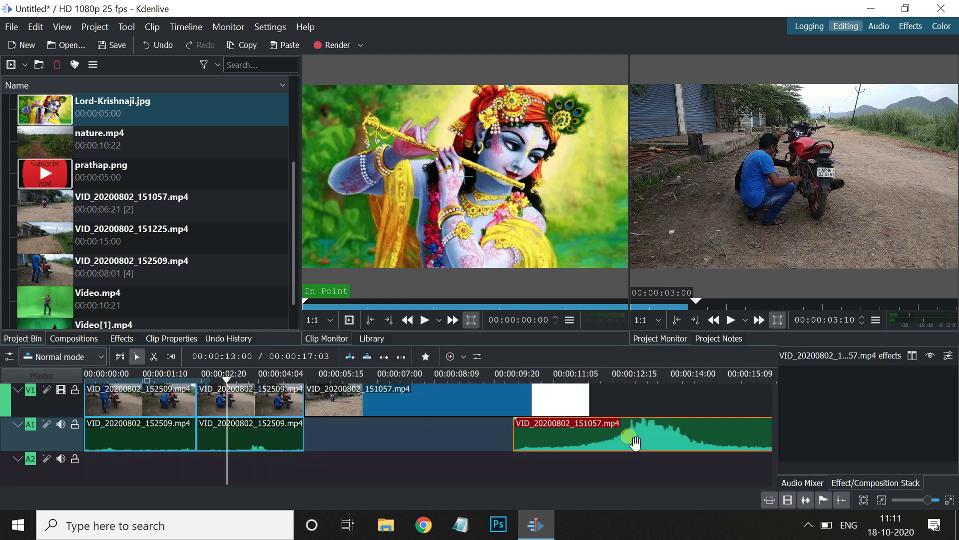
{"action": "left_click_drag", "start_coordinate": [523, 438], "coordinate": [564, 439]}
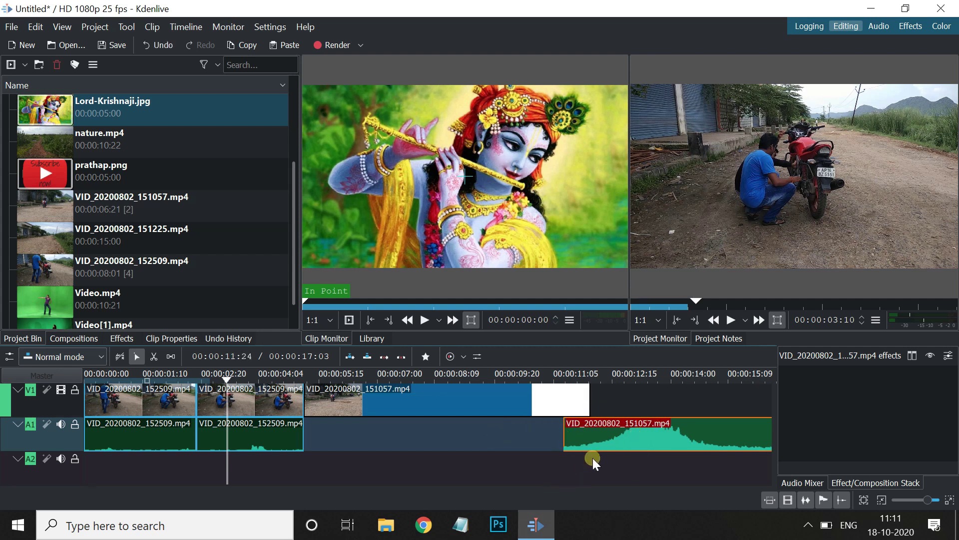
{"action": "left_click", "coordinate": [505, 410]}
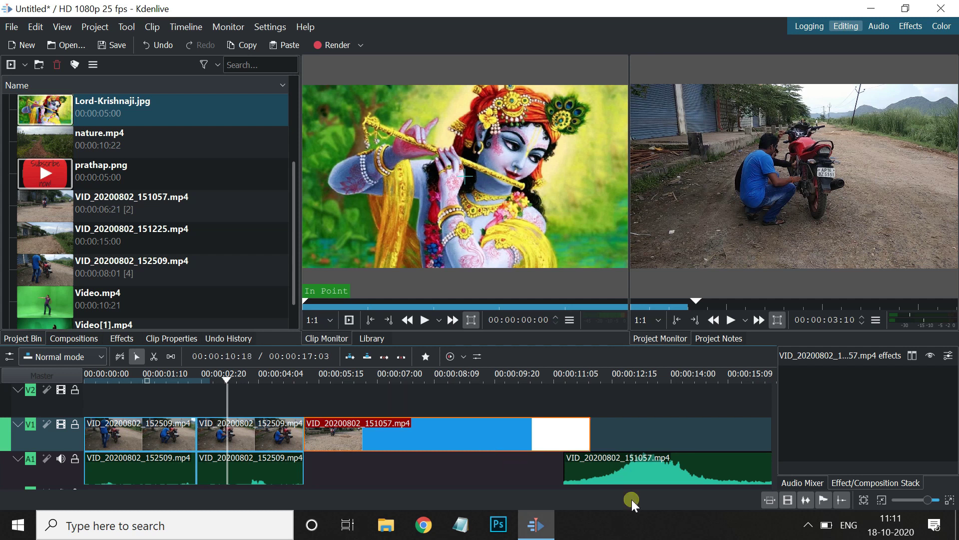
{"action": "left_click", "coordinate": [629, 475]}
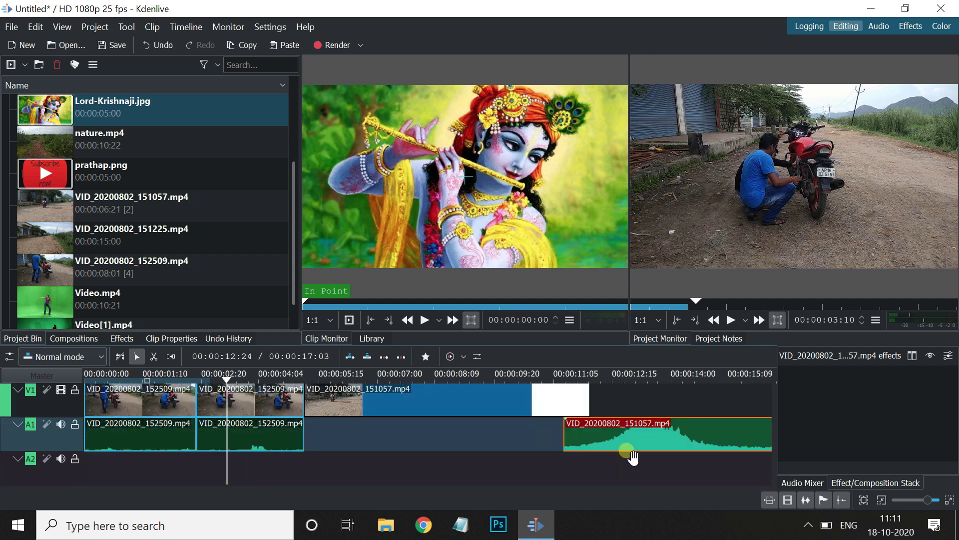
Delete the separated 151057 audio and select the second 152509 audio clip
{"action": "key", "text": "Delete"}
{"action": "left_click", "coordinate": [261, 447]}
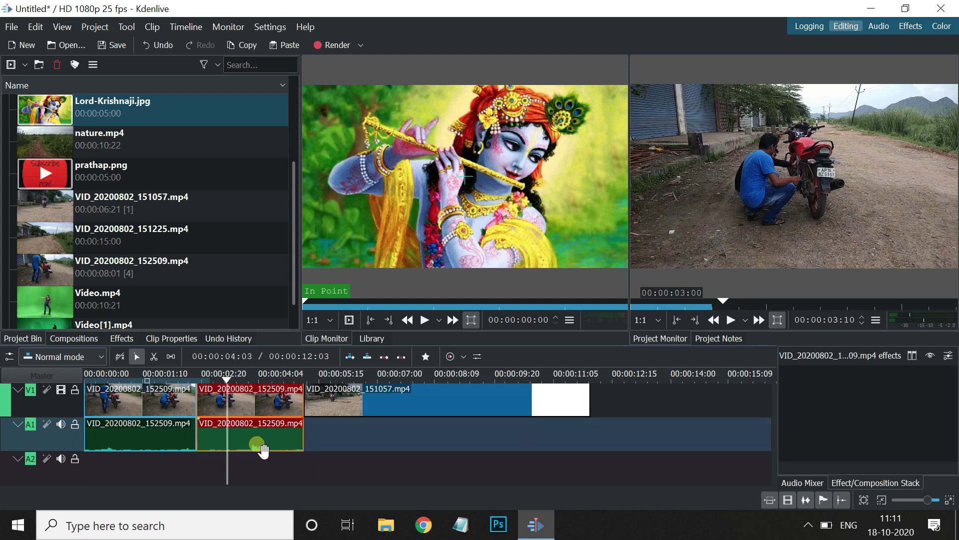
{"action": "right_click", "coordinate": [267, 410]}
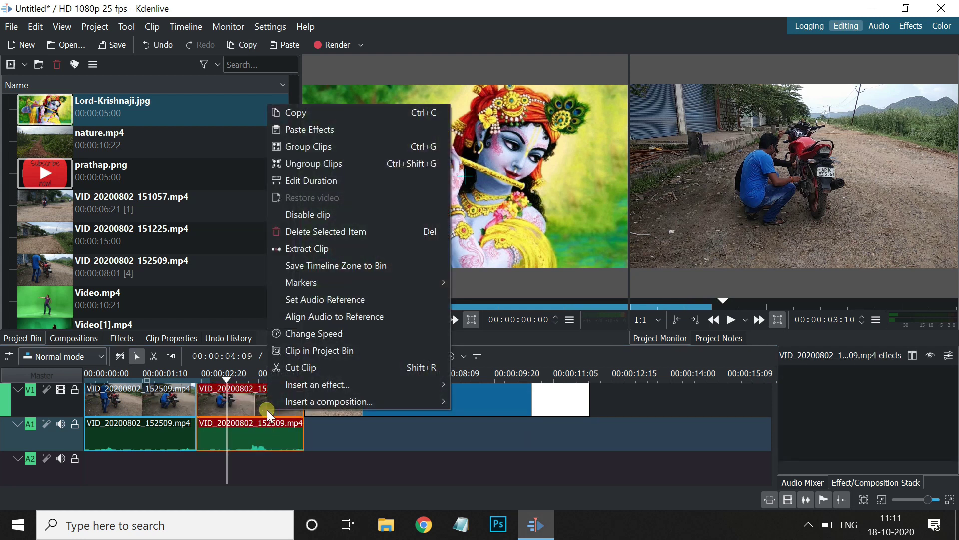
{"action": "left_click", "coordinate": [280, 457]}
{"action": "left_click", "coordinate": [278, 429]}
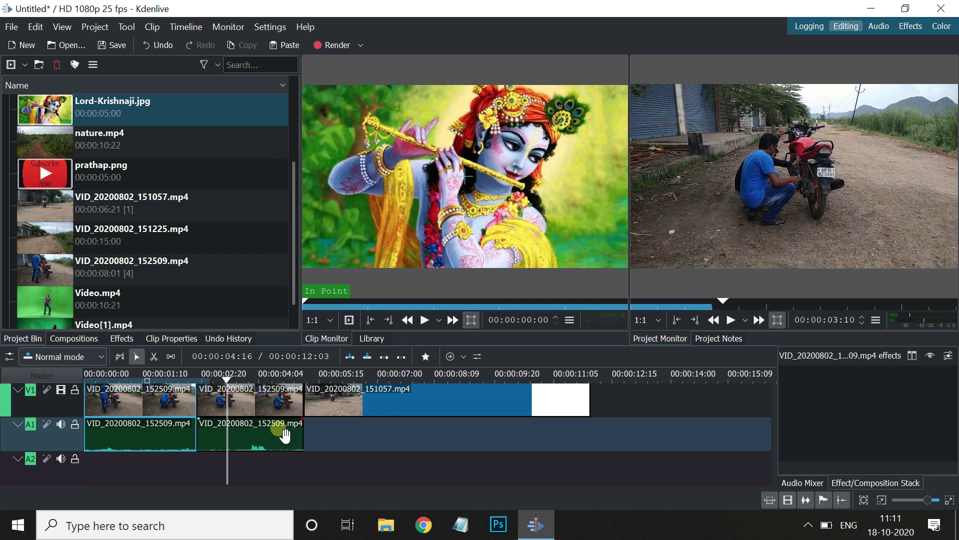
{"action": "left_click_drag", "start_coordinate": [285, 435], "coordinate": [134, 431]}
Ungroup the first 152509 clip and delete its audio, leaving track A1 empty
{"action": "right_click", "coordinate": [109, 448]}
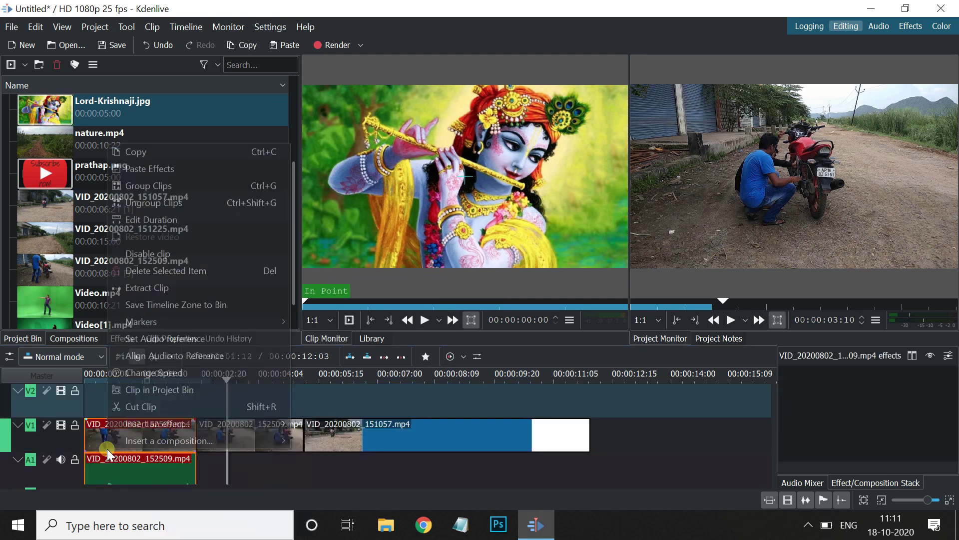
{"action": "left_click", "coordinate": [152, 202]}
{"action": "scroll", "coordinate": [153, 469], "scroll_direction": "down", "scroll_amount": 1}
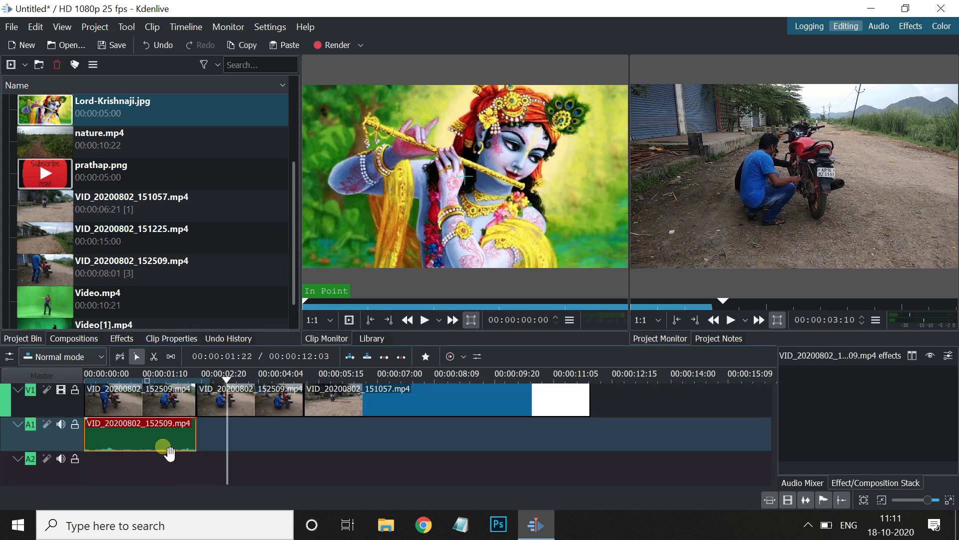
{"action": "key", "text": "Delete"}
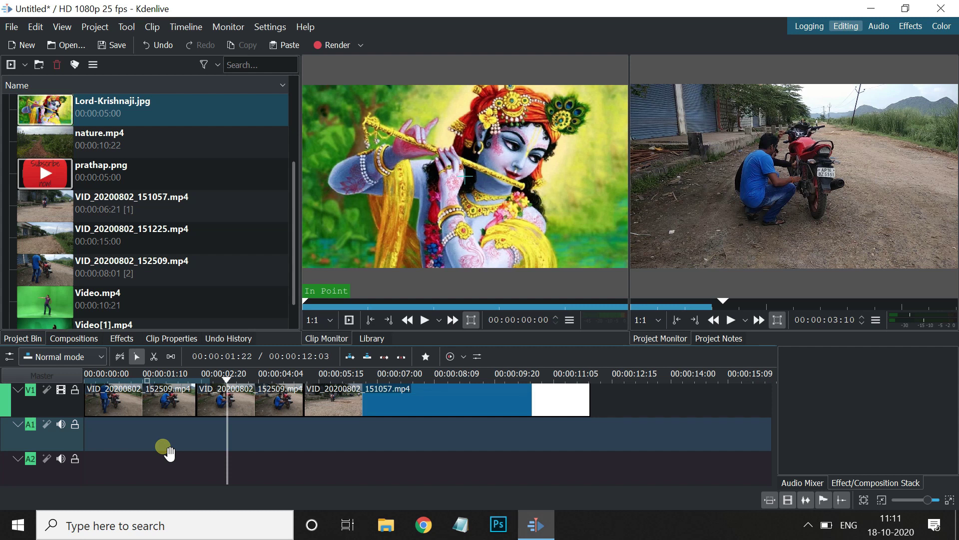
{"action": "left_click", "coordinate": [293, 190]}
Drag Back_In_Town excellent.mp3 from the Project Bin onto audio track A1 beneath the videos
{"action": "left_click_drag", "start_coordinate": [293, 190], "coordinate": [305, 95]}
{"action": "left_click_drag", "start_coordinate": [88, 100], "coordinate": [96, 420]}
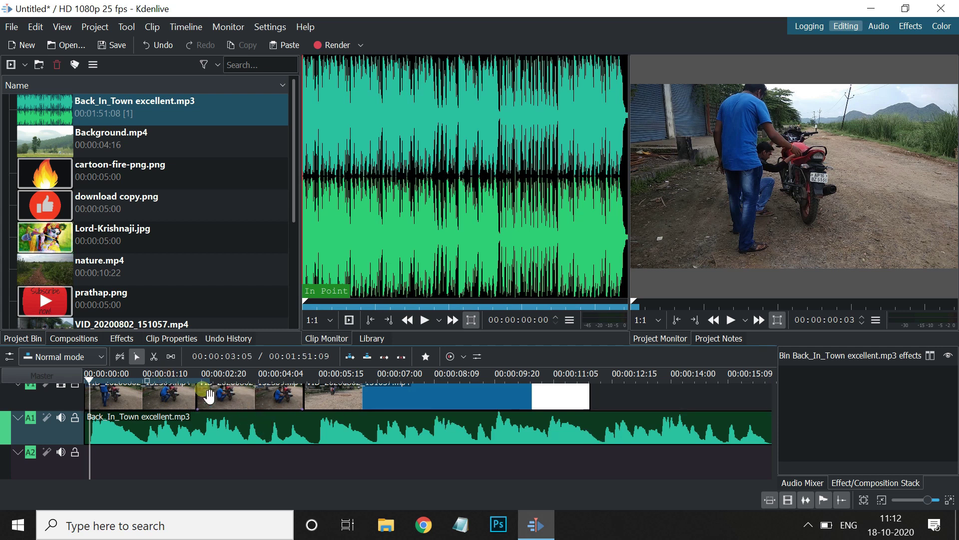
Cut the Back_In_Town music where the video ends and delete the extra piece, restoring 12:03
{"action": "left_click", "coordinate": [154, 357]}
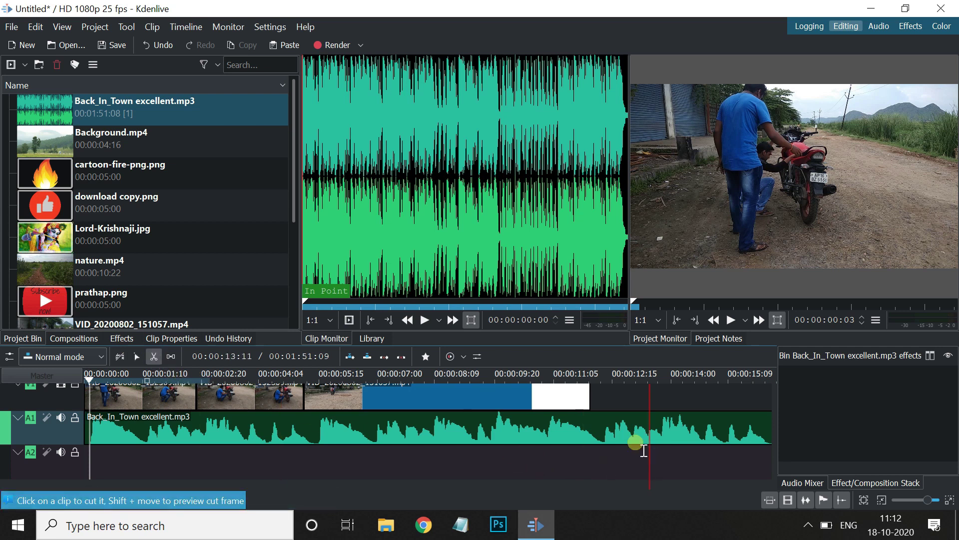
{"action": "left_click", "coordinate": [590, 431]}
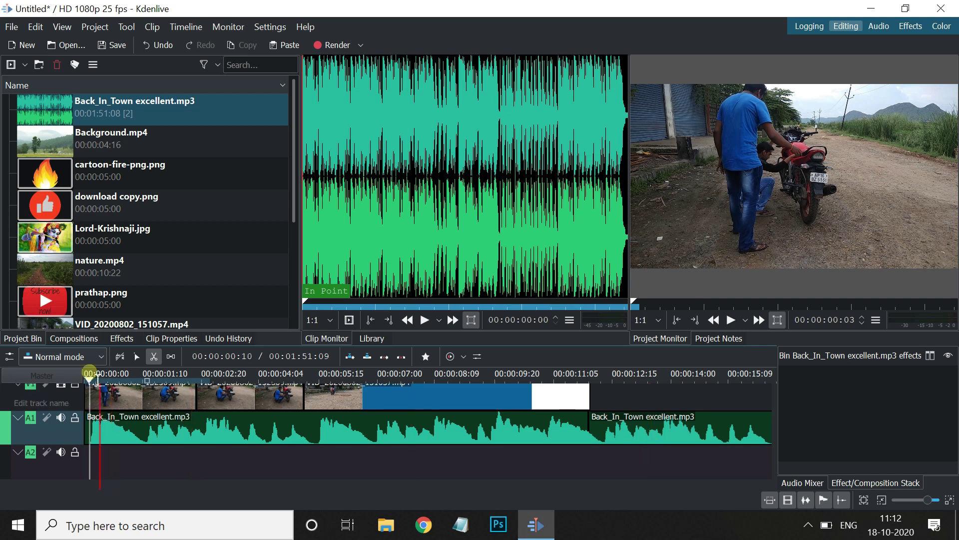
{"action": "left_click", "coordinate": [137, 356]}
{"action": "left_click", "coordinate": [710, 435]}
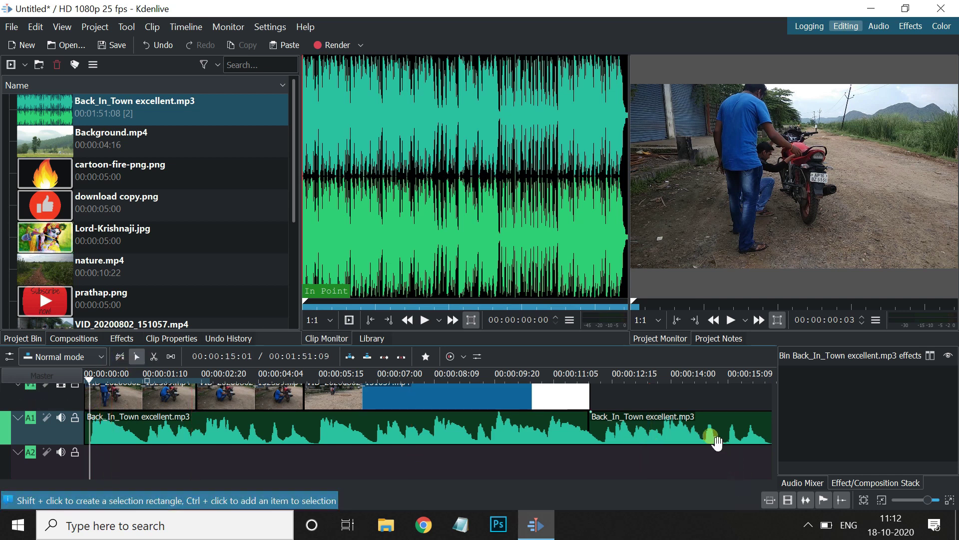
{"action": "key", "text": "Delete"}
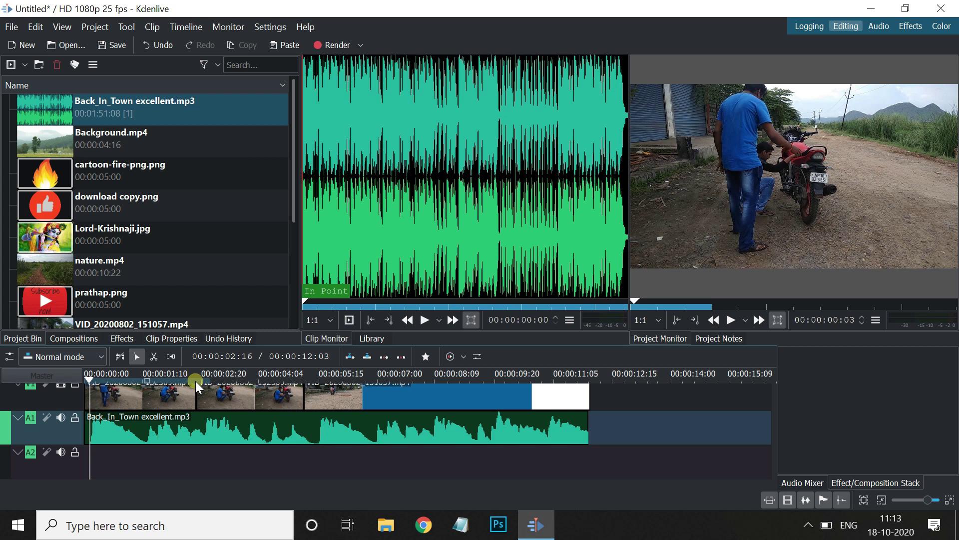
Play the timeline to check, then select the music clip and show the Effects list
{"action": "key", "text": "space"}
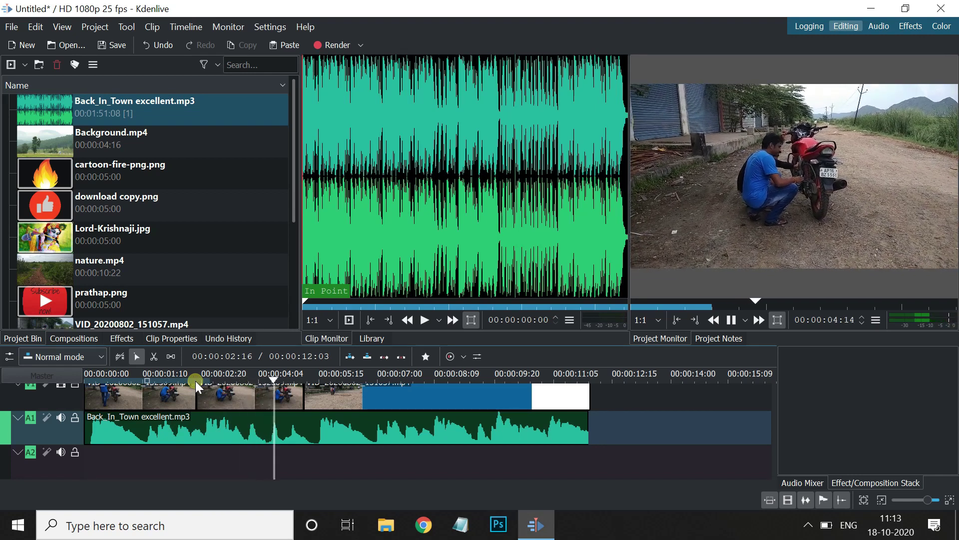
{"action": "key", "text": "space"}
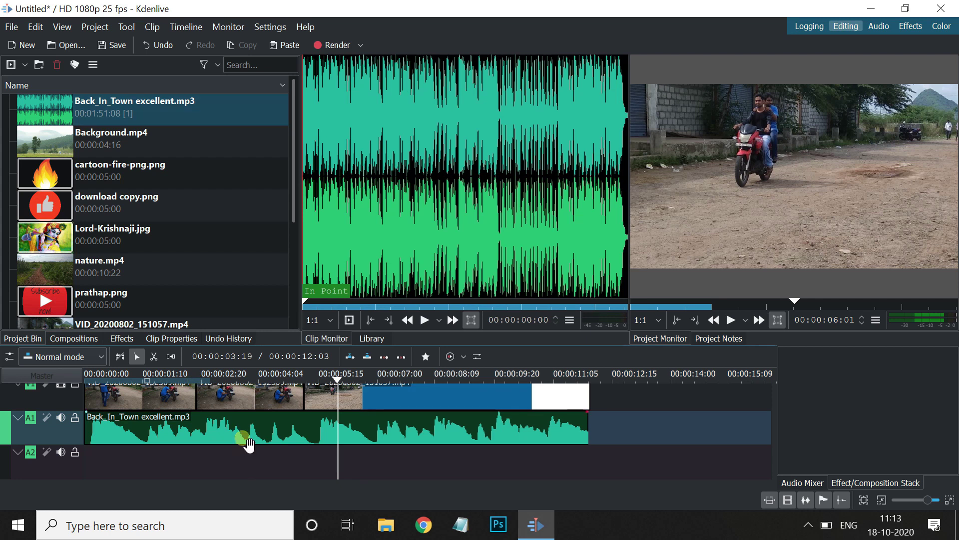
{"action": "left_click", "coordinate": [248, 440]}
{"action": "left_click", "coordinate": [124, 339]}
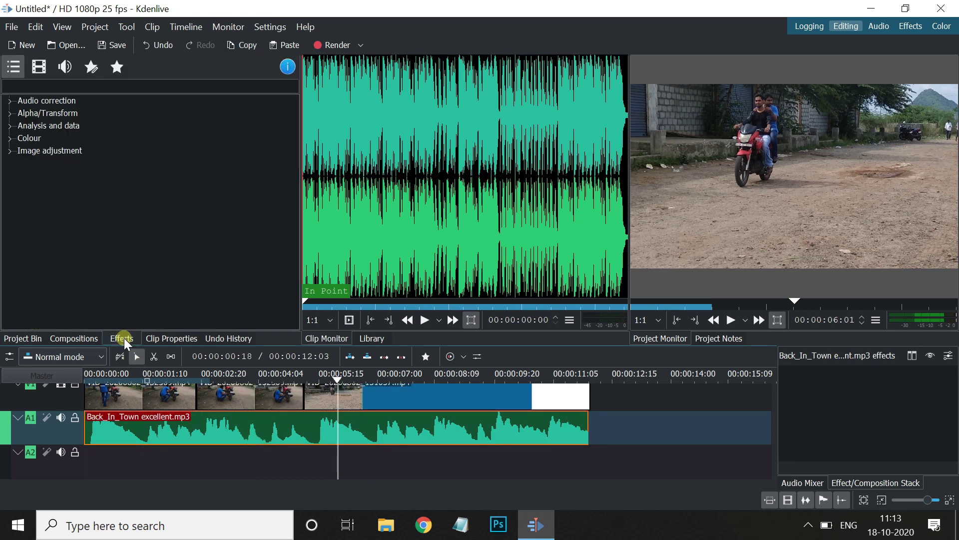
Search effects for 'gain' and apply Audio correction > Gain to the Back_In_Town music clip
{"action": "left_click", "coordinate": [43, 106]}
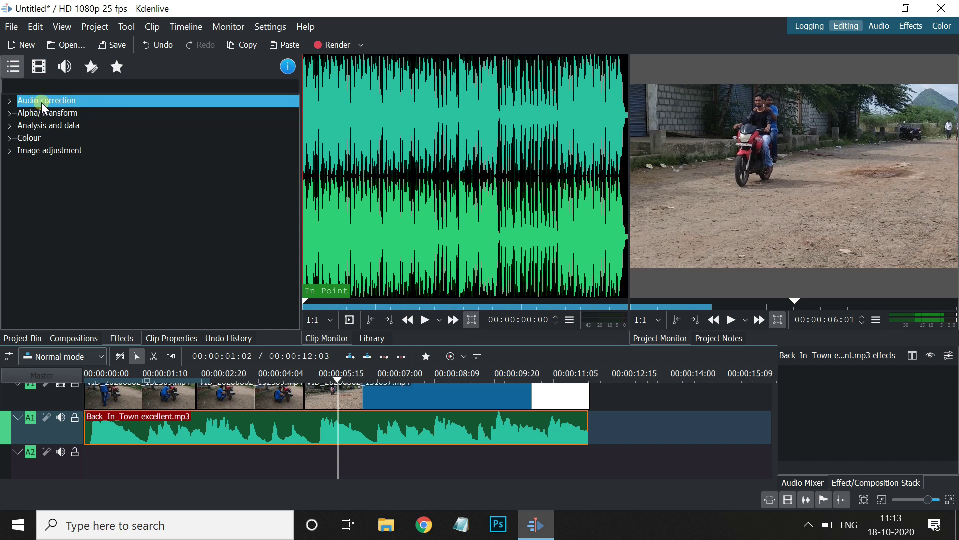
{"action": "left_click", "coordinate": [10, 102]}
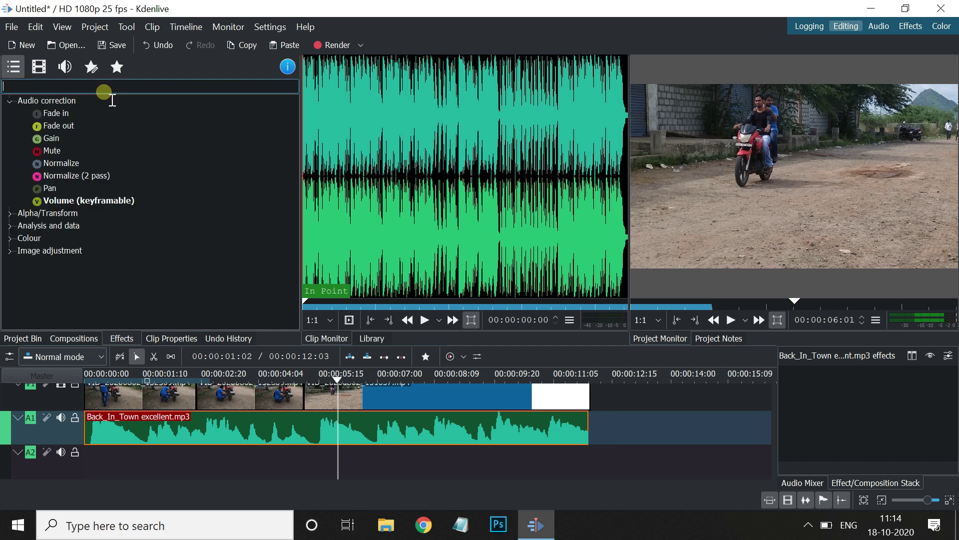
{"action": "left_click", "coordinate": [54, 139]}
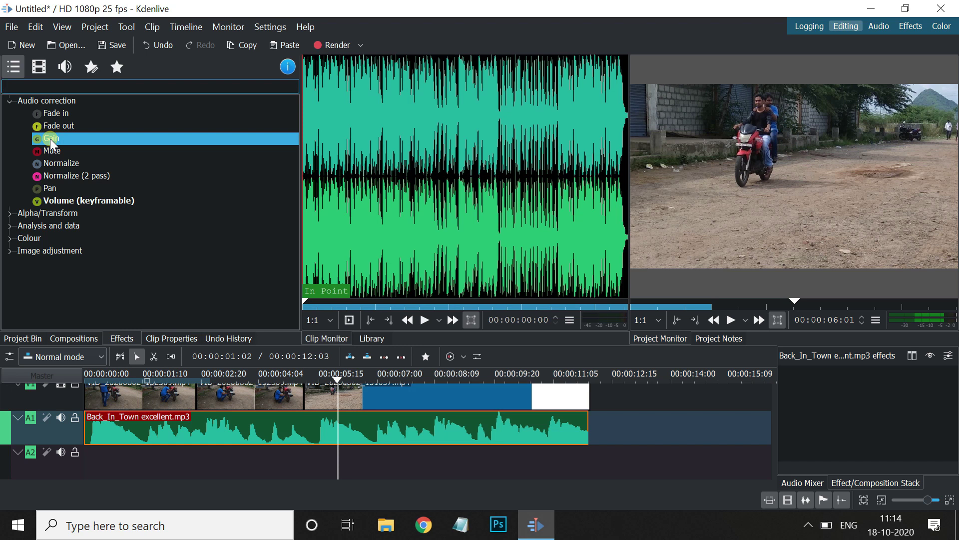
{"action": "left_click", "coordinate": [79, 85]}
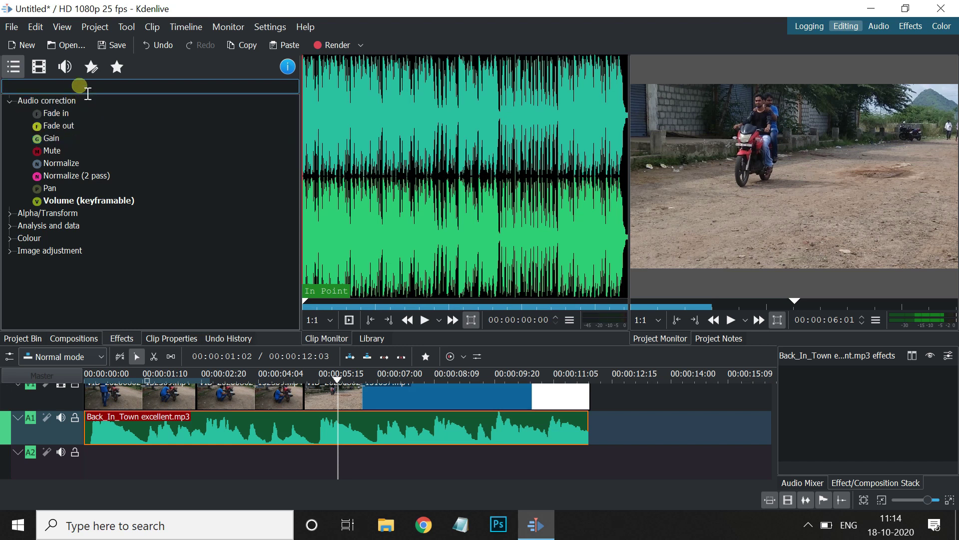
{"action": "type", "text": "gain"}
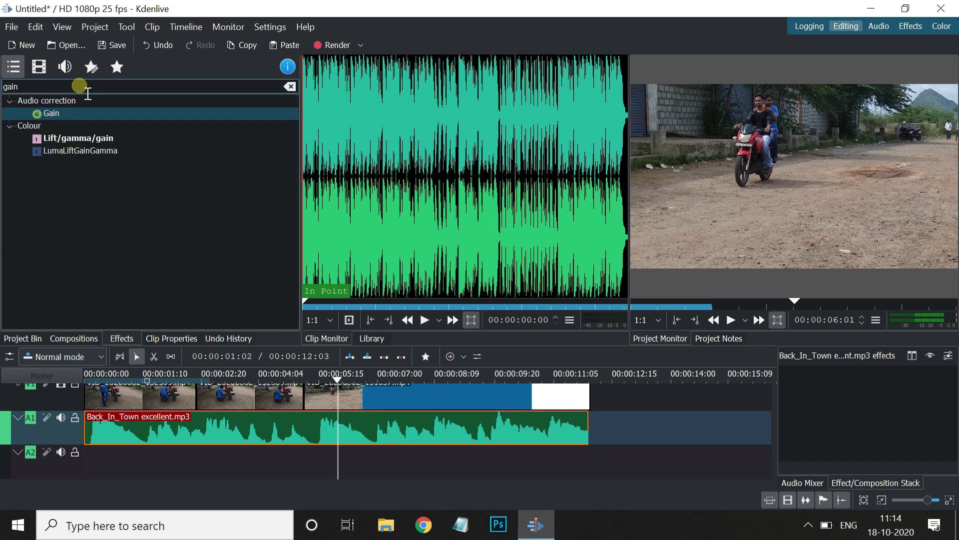
{"action": "left_click", "coordinate": [45, 113]}
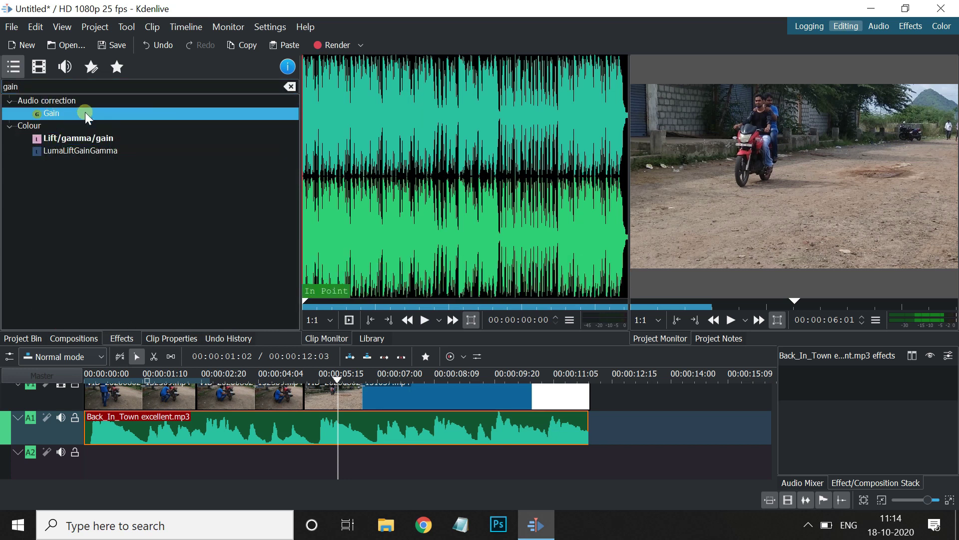
{"action": "double_click", "coordinate": [72, 114]}
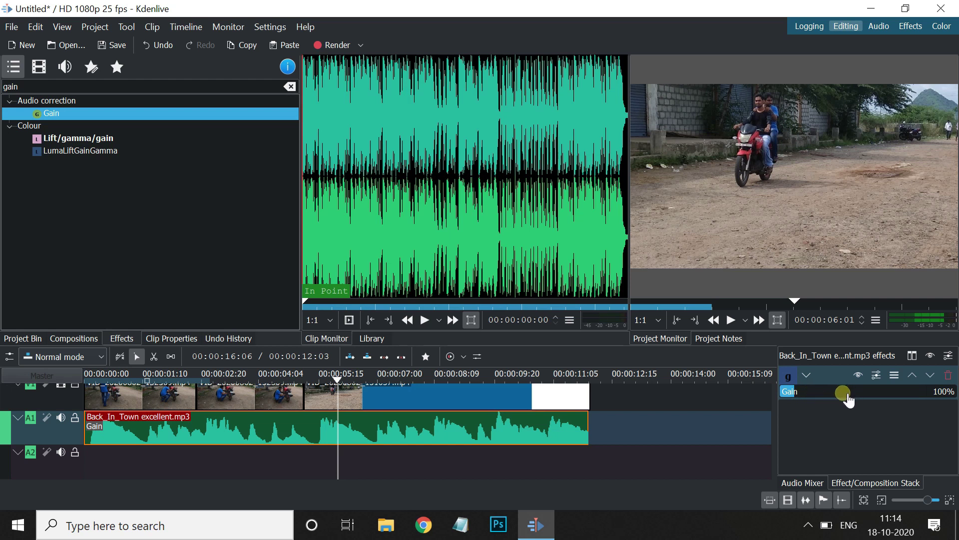
Lower the music's Gain to 20%, checking it by playback, then return to the Project Bin
{"action": "left_click", "coordinate": [946, 403]}
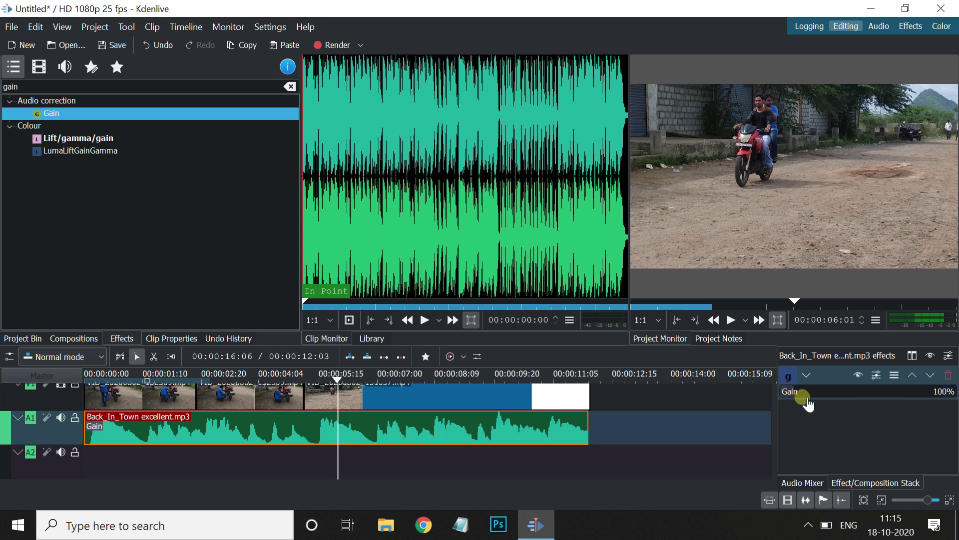
{"action": "left_click_drag", "start_coordinate": [793, 393], "coordinate": [893, 397]}
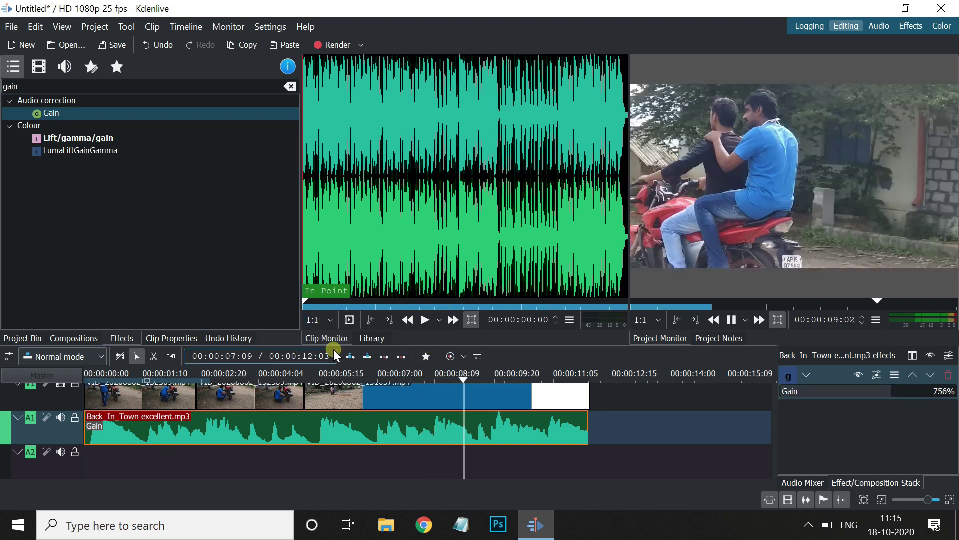
{"action": "key", "text": "space"}
{"action": "left_click_drag", "start_coordinate": [894, 399], "coordinate": [781, 400]}
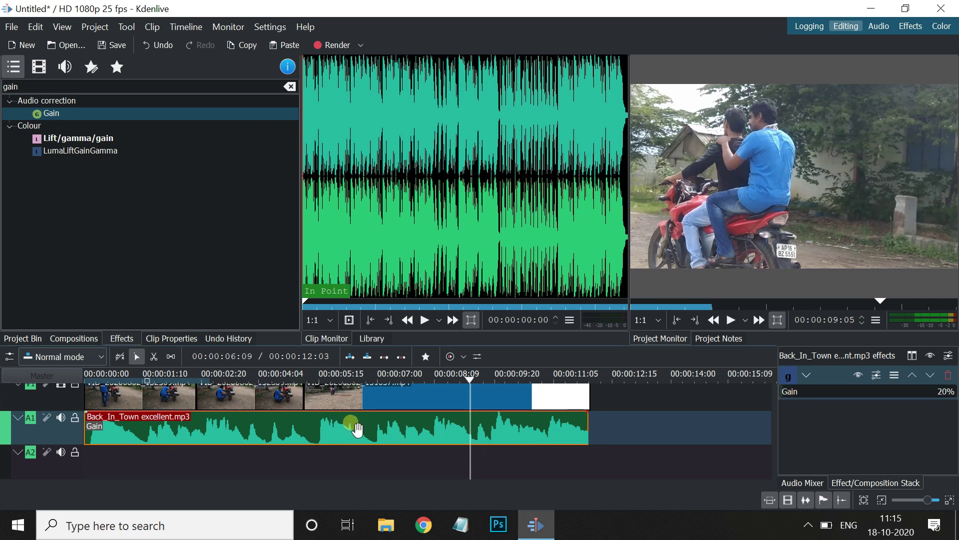
{"action": "key", "text": "space"}
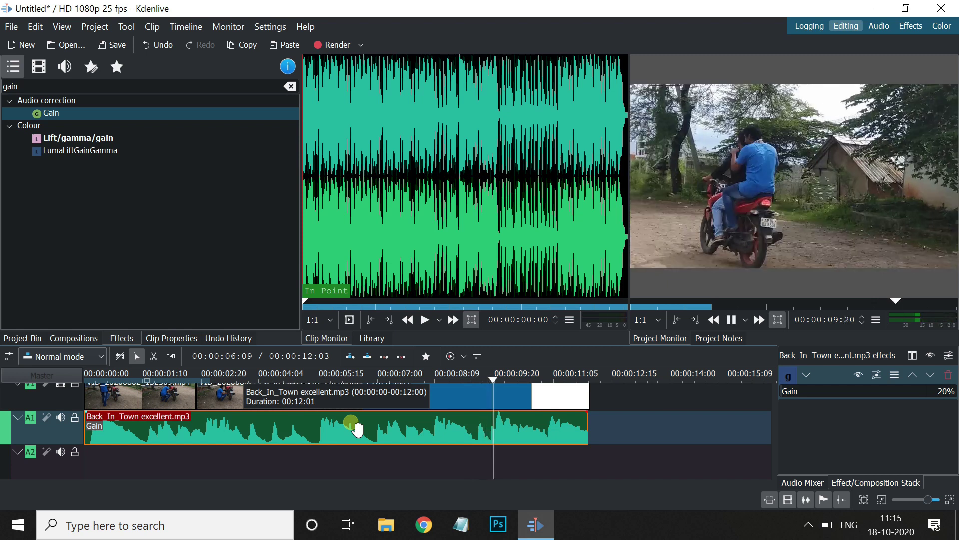
{"action": "key", "text": "space"}
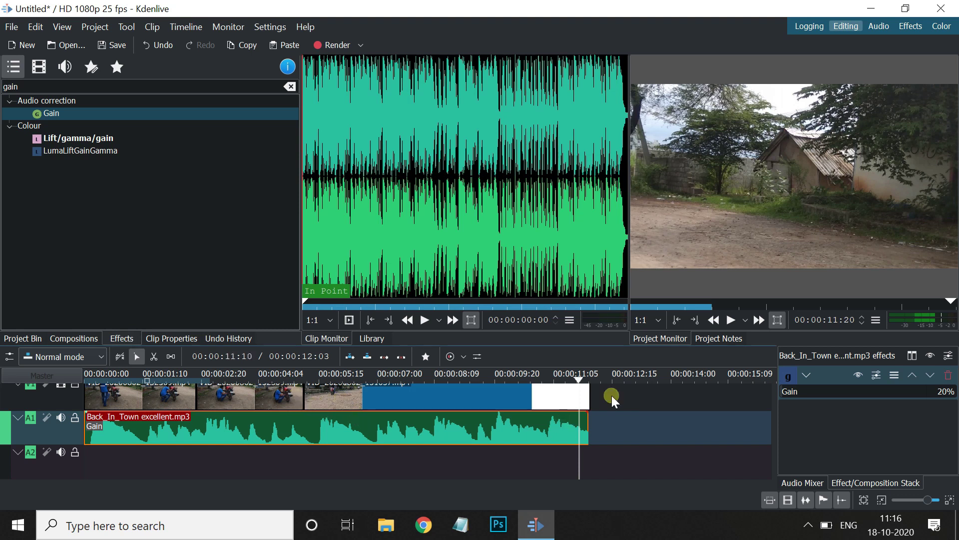
{"action": "left_click", "coordinate": [454, 393]}
{"action": "scroll", "coordinate": [422, 393], "scroll_direction": "up", "scroll_amount": 10}
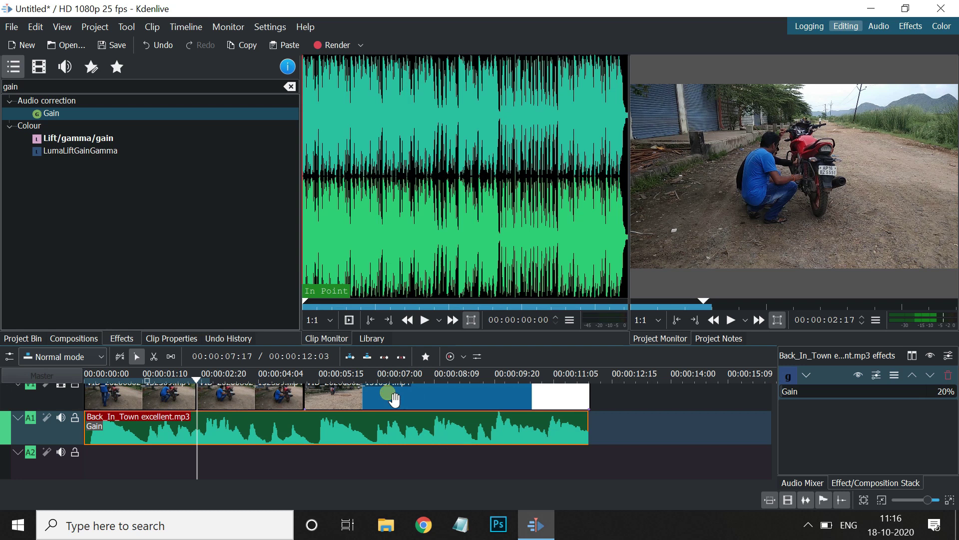
{"action": "left_click", "coordinate": [25, 339]}
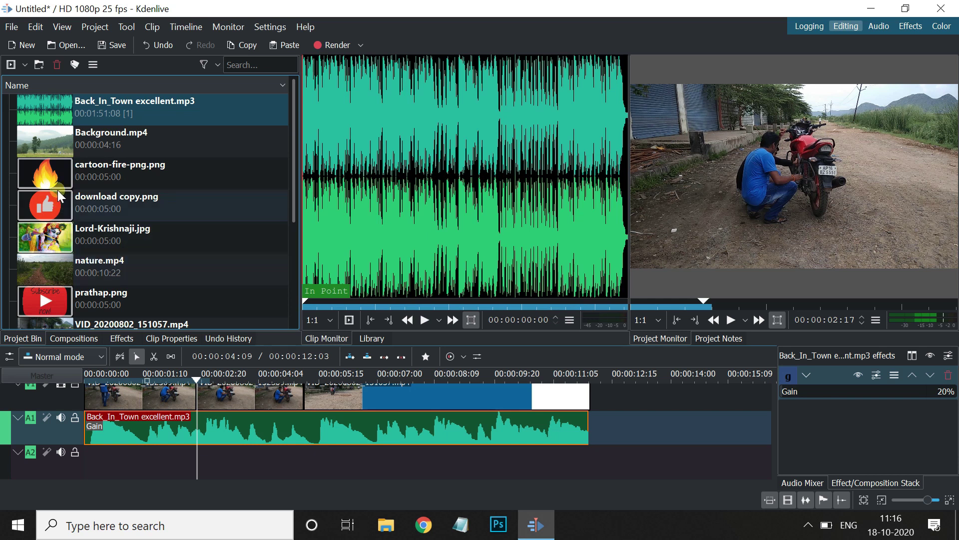
Place cartoon-fire-png.png on a new V2 track from 0:00, stretched to the video's end
{"action": "left_click_drag", "start_coordinate": [55, 178], "coordinate": [152, 392]}
{"action": "left_click_drag", "start_coordinate": [271, 407], "coordinate": [193, 412]}
{"action": "left_click_drag", "start_coordinate": [300, 410], "coordinate": [606, 406]}
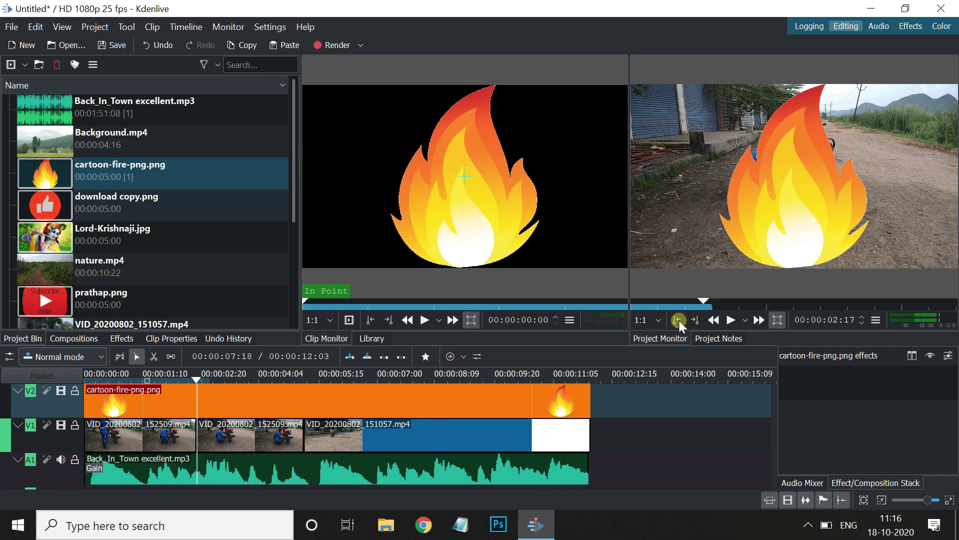
{"action": "left_click", "coordinate": [267, 409]}
Add a Transform effect to the V2 fire clip, shrinking it to 284×318 at X 1637, Y 753
{"action": "right_click", "coordinate": [277, 405]}
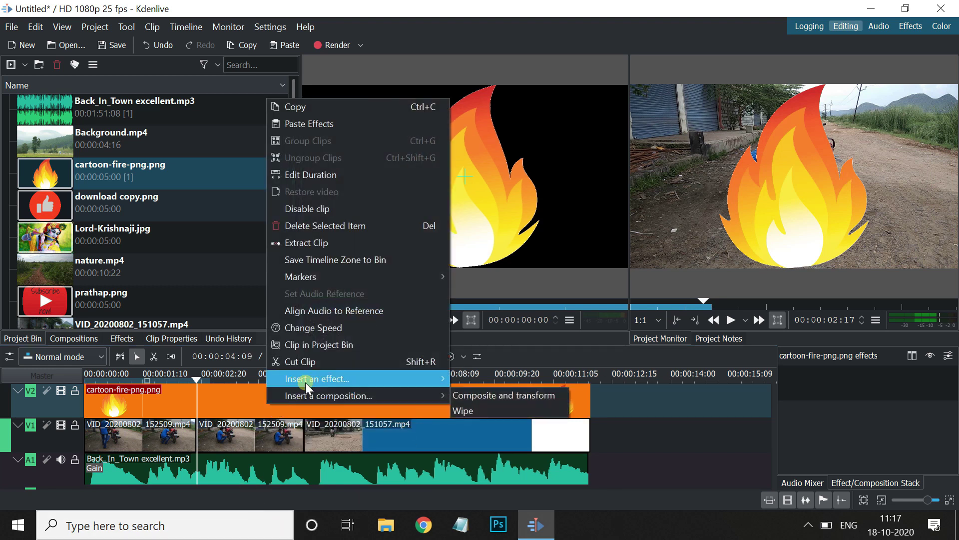
{"action": "mouse_move", "coordinate": [305, 379]}
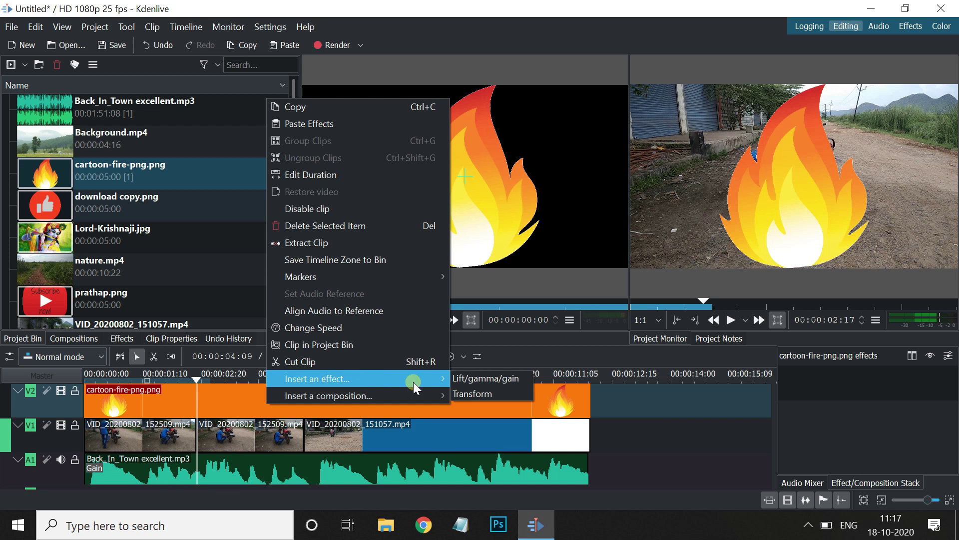
{"action": "left_click", "coordinate": [483, 394]}
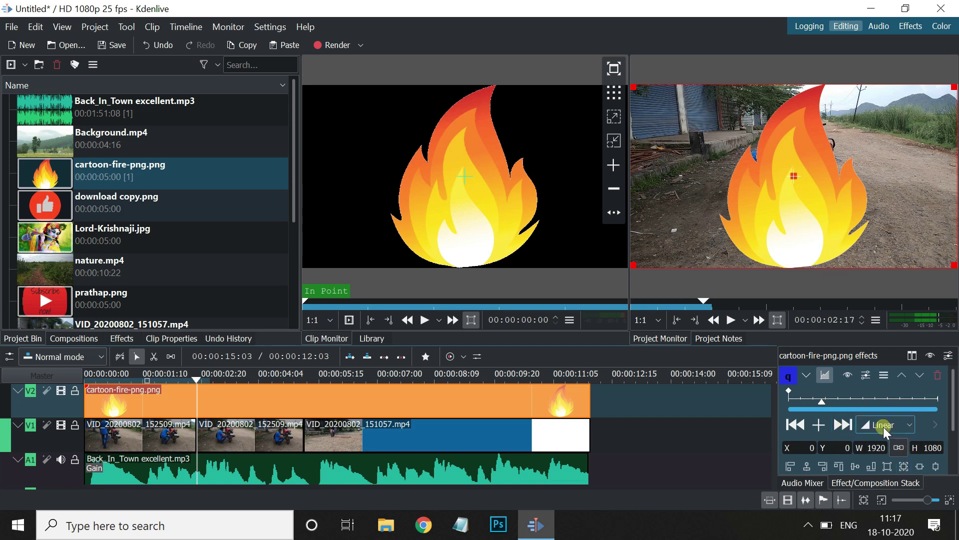
{"action": "left_click_drag", "start_coordinate": [633, 265], "coordinate": [823, 175]}
{"action": "left_click_drag", "start_coordinate": [830, 81], "coordinate": [940, 247]}
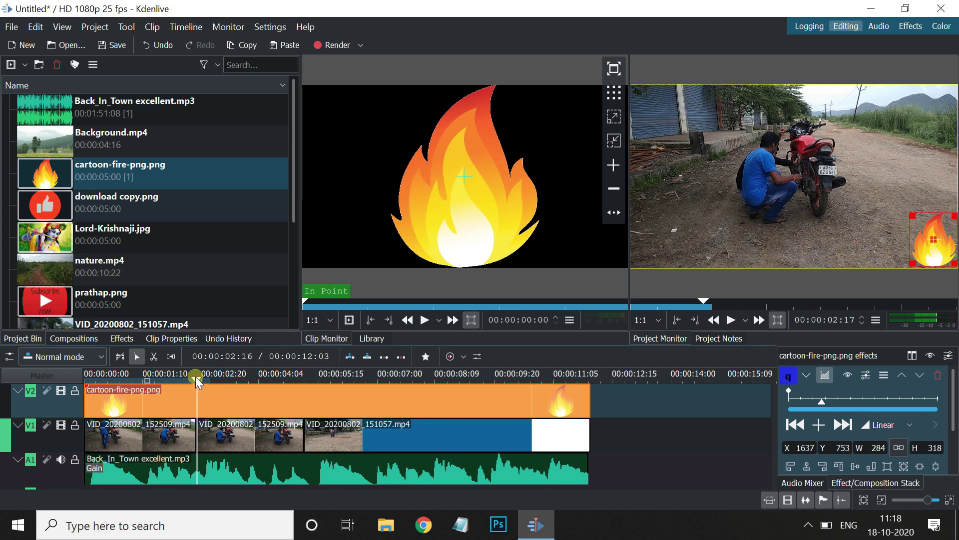
{"action": "left_click", "coordinate": [177, 373]}
{"action": "key", "text": "Home"}
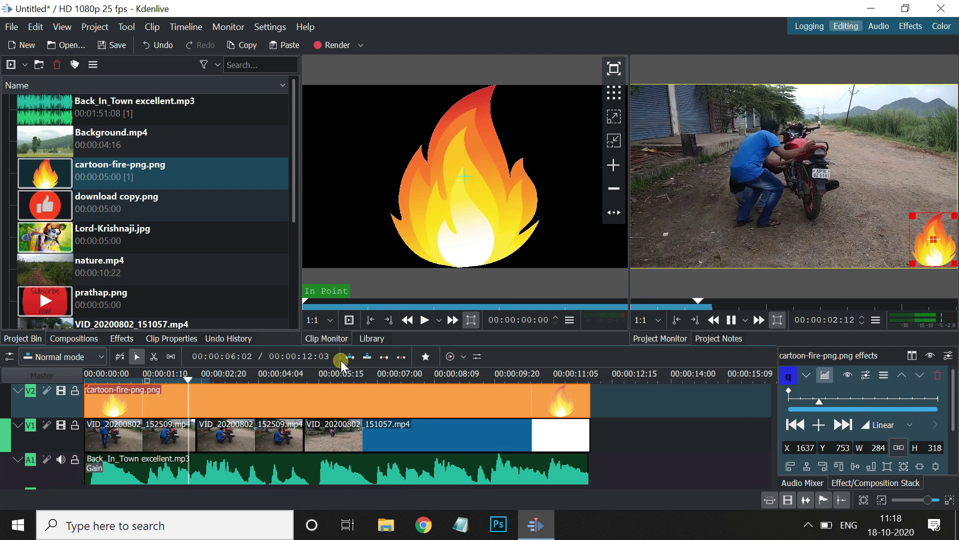
{"action": "left_click", "coordinate": [774, 134]}
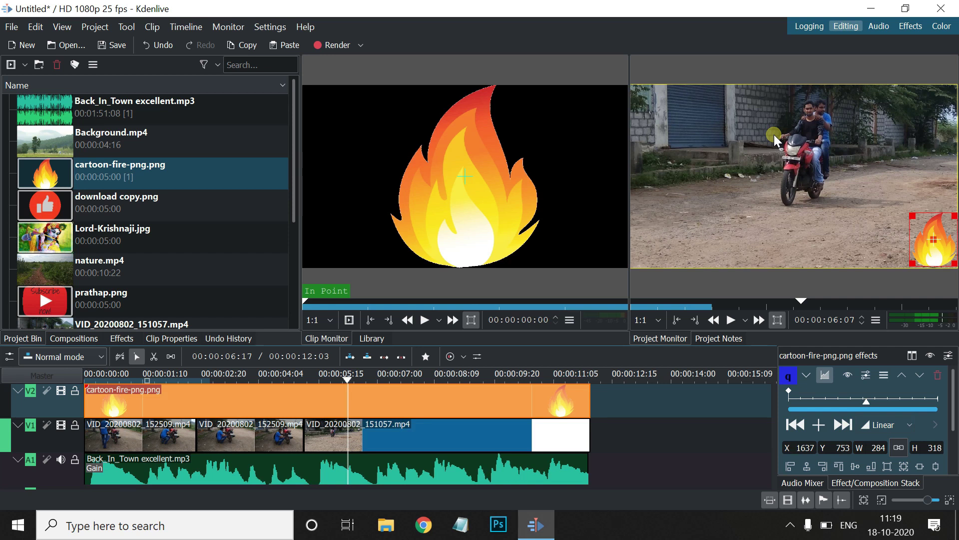
{"action": "left_click", "coordinate": [408, 444]}
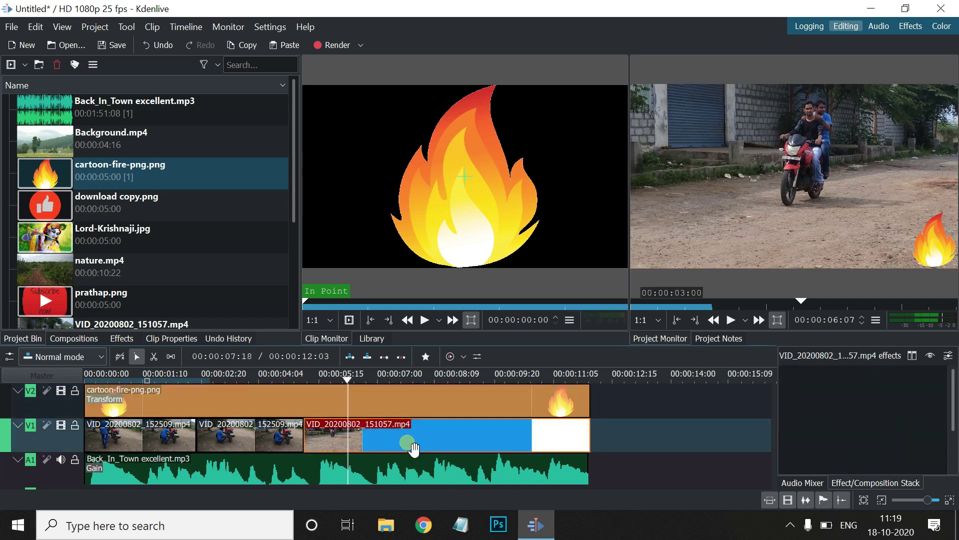
Speed up the VID_20200802_151057.mp4 clip on V1 with Change Speed, labelling it 342%
{"action": "right_click", "coordinate": [447, 442]}
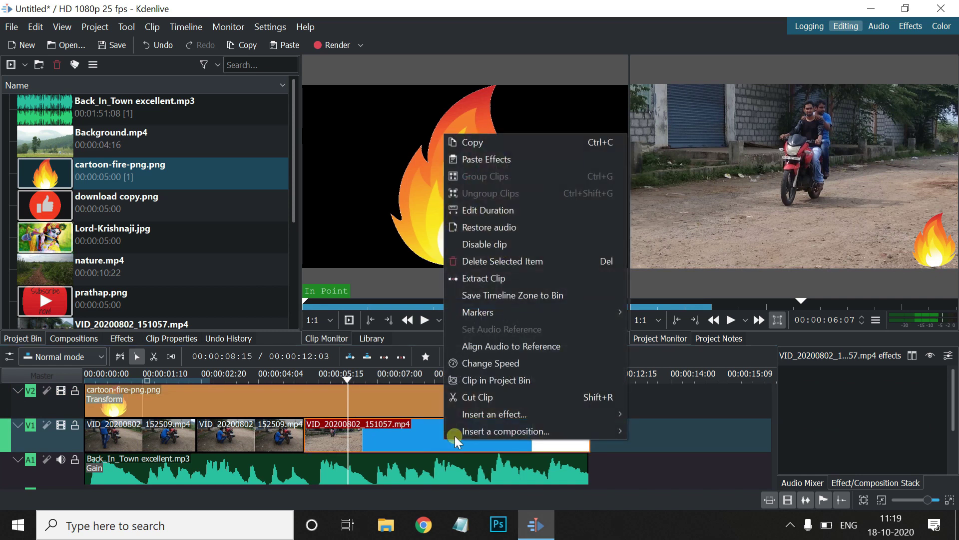
{"action": "left_click", "coordinate": [514, 362]}
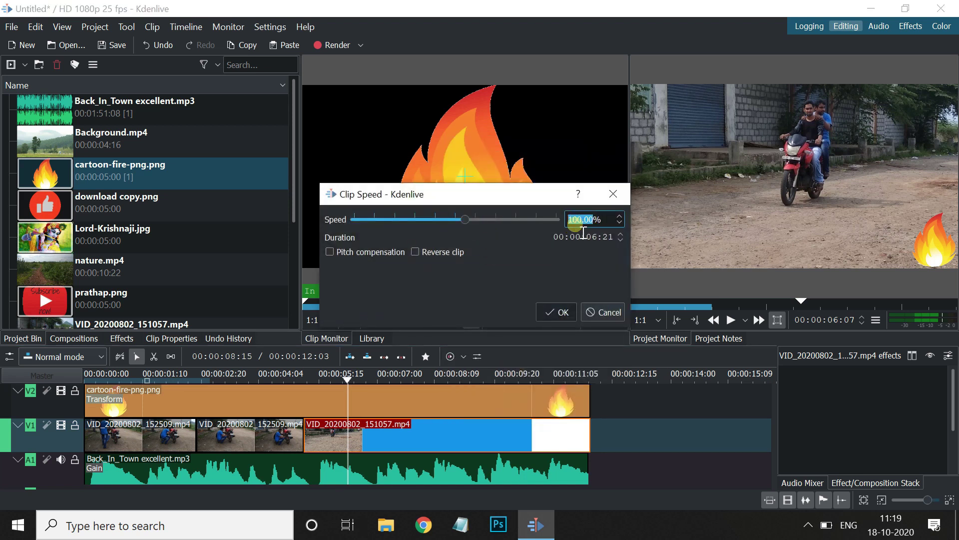
{"action": "left_click_drag", "start_coordinate": [466, 221], "coordinate": [496, 220]}
{"action": "left_click", "coordinate": [555, 313]}
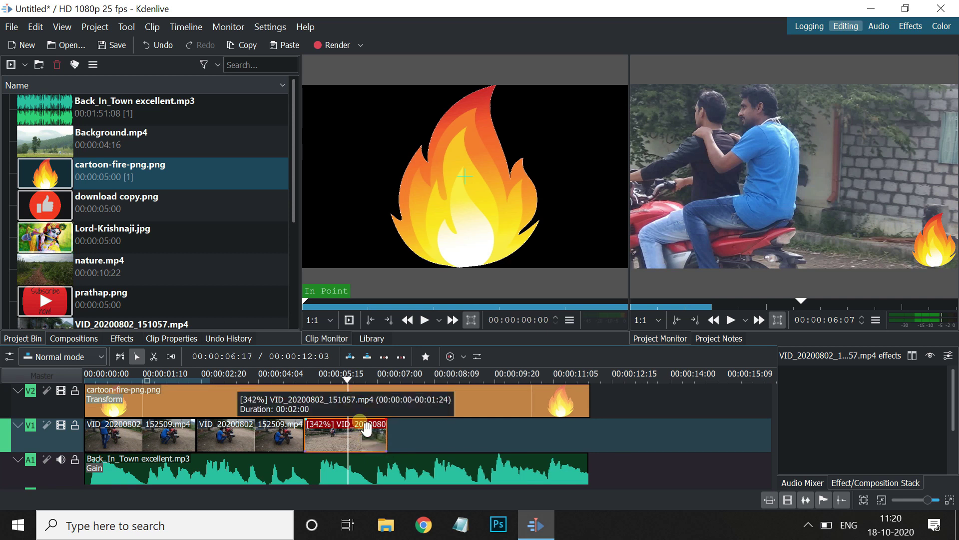
Scrub the playhead back to around 6:18 to preview the sped-up footage
{"action": "left_click", "coordinate": [327, 383]}
{"action": "left_click_drag", "start_coordinate": [327, 382], "coordinate": [307, 384]}
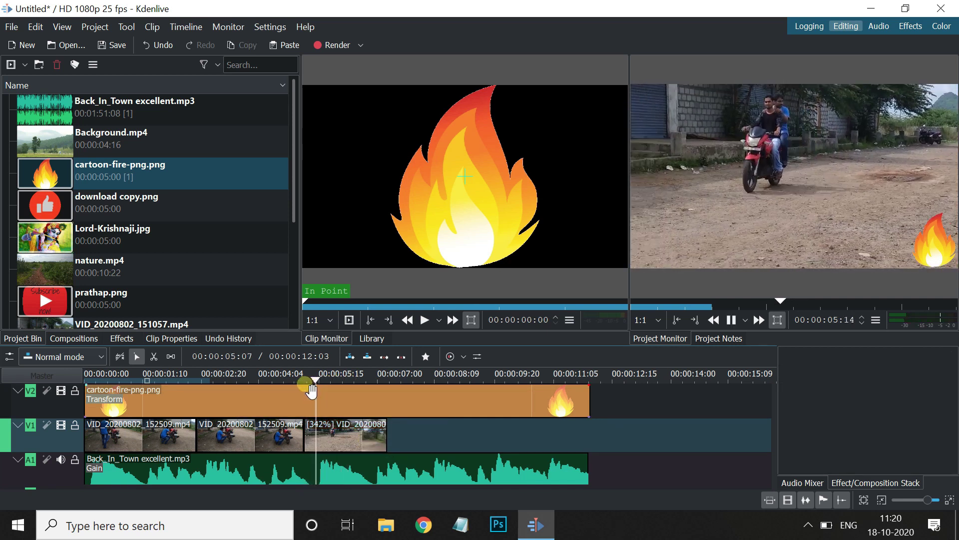
{"action": "key", "text": "space"}
{"action": "left_click_drag", "start_coordinate": [400, 376], "coordinate": [348, 380]}
Slow the last V1 clip down to about 26% speed
{"action": "left_click", "coordinate": [372, 445]}
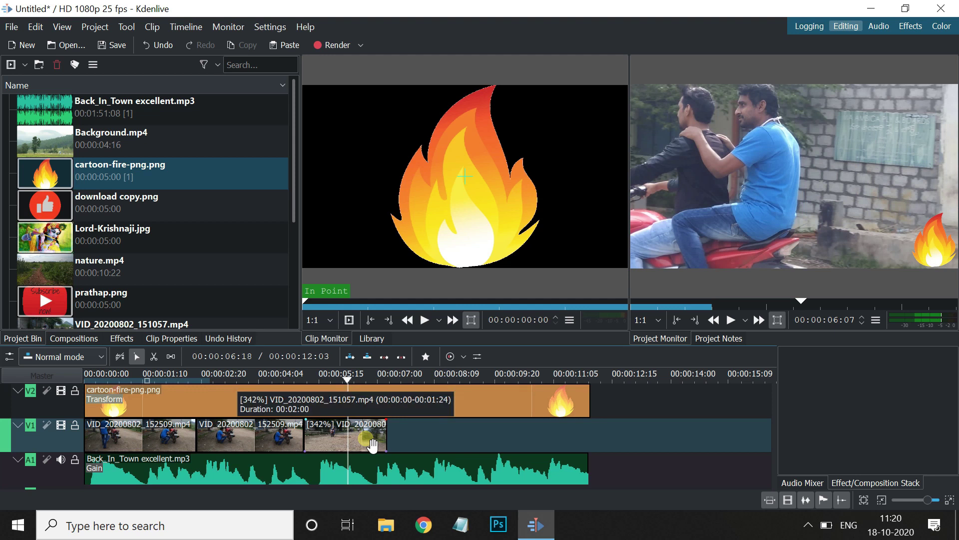
{"action": "left_click", "coordinate": [352, 442]}
{"action": "right_click", "coordinate": [348, 442]}
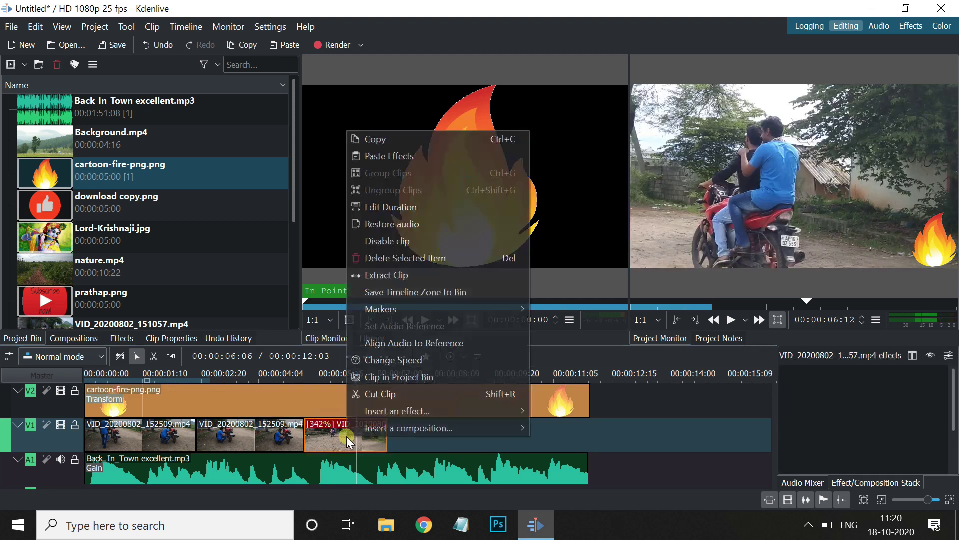
{"action": "left_click", "coordinate": [409, 362]}
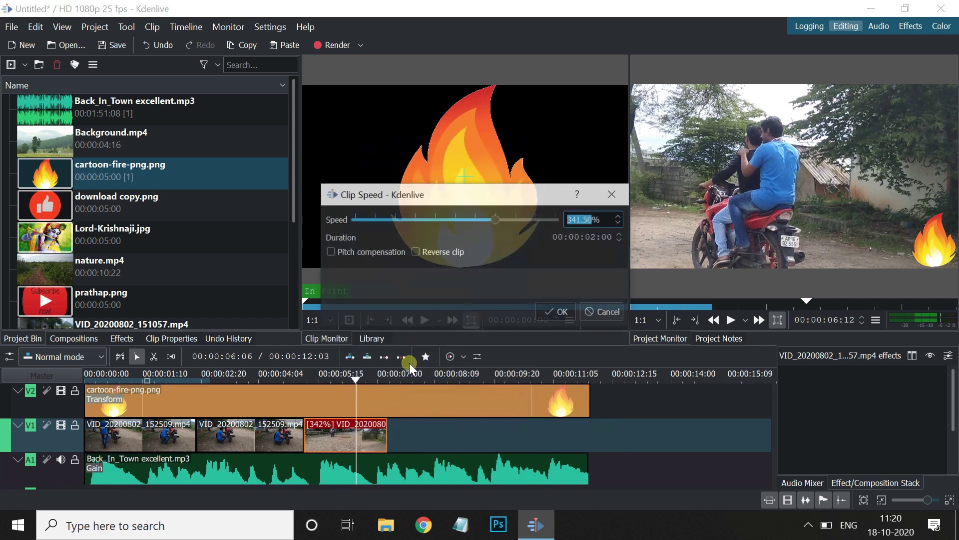
{"action": "left_click_drag", "start_coordinate": [496, 218], "coordinate": [433, 224]}
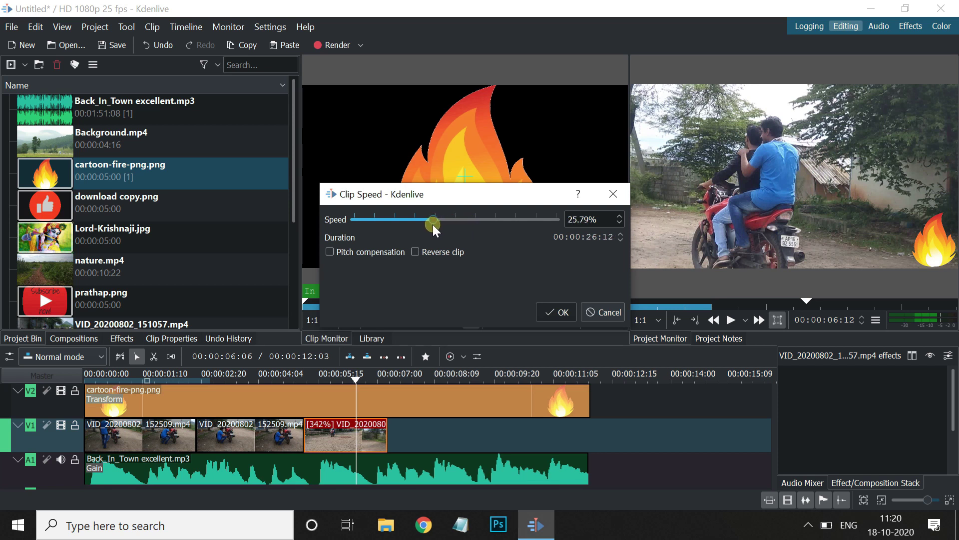
{"action": "left_click", "coordinate": [563, 313]}
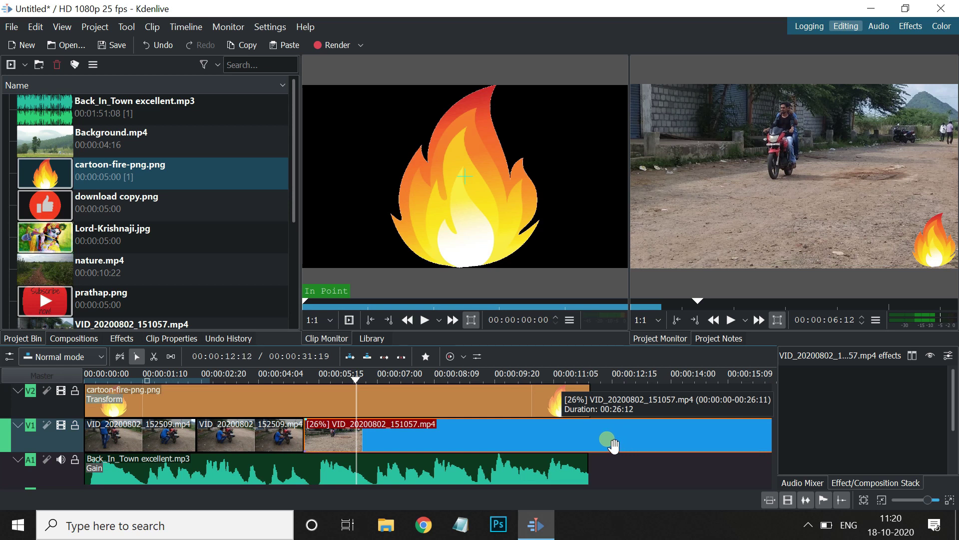
Preview the slowed clip, then reset the V1 clip's speed to 100%
{"action": "key", "text": "space"}
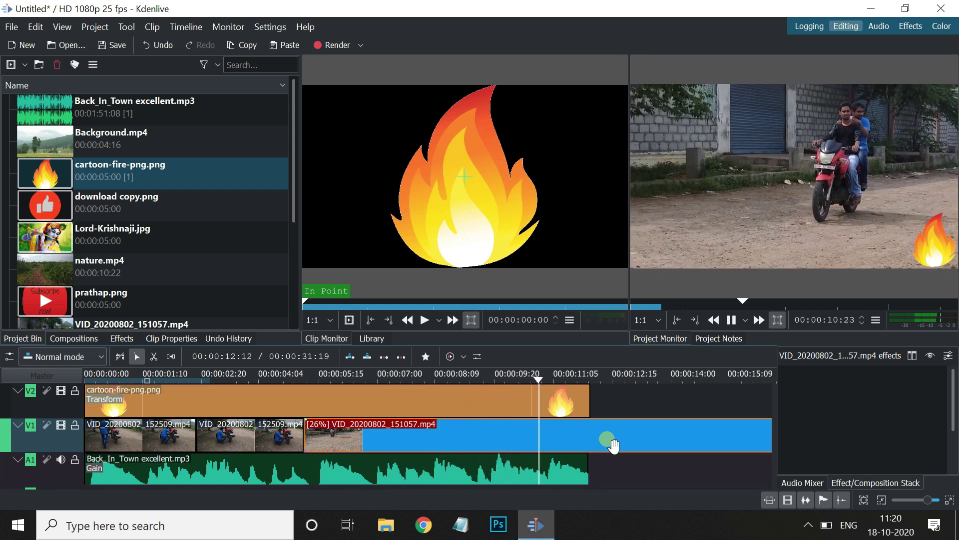
{"action": "key", "text": "space"}
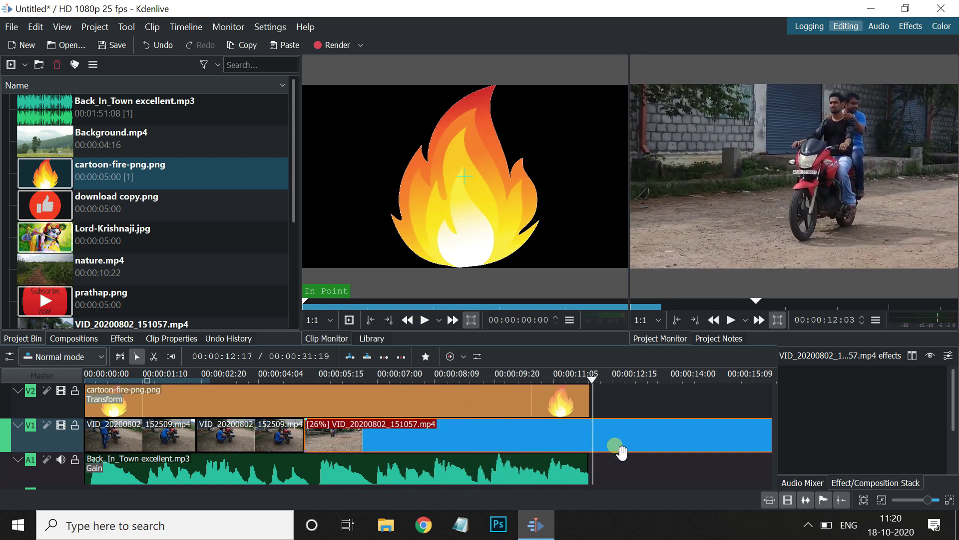
{"action": "right_click", "coordinate": [529, 443]}
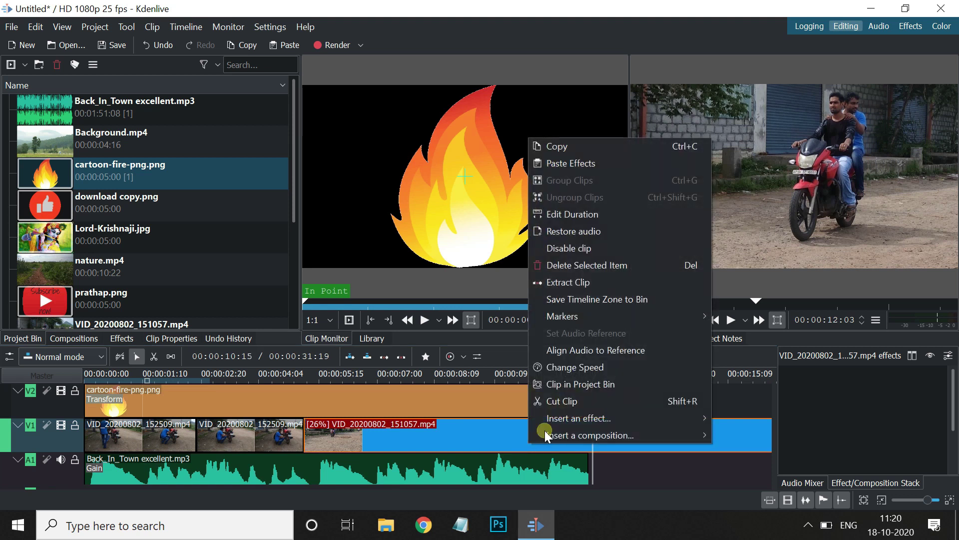
{"action": "left_click", "coordinate": [586, 367]}
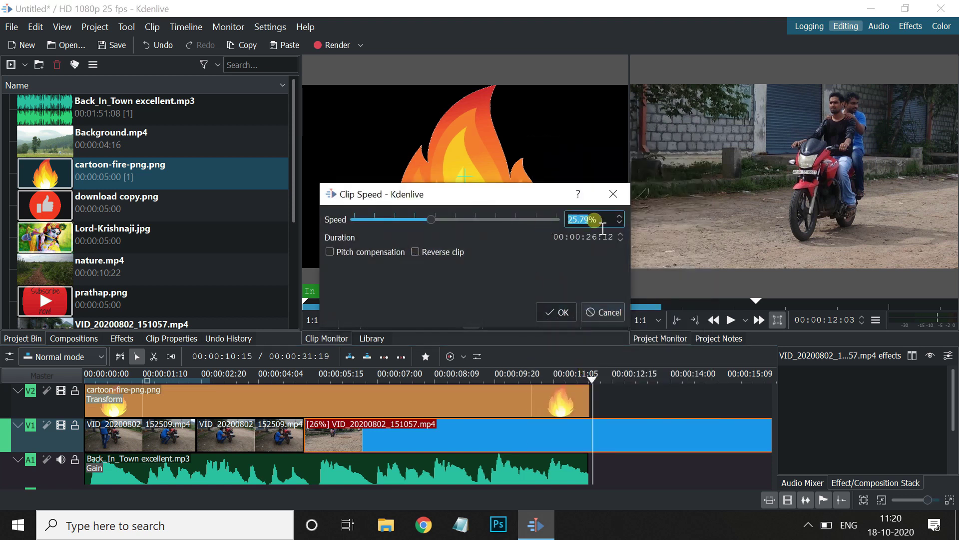
{"action": "type", "text": "100"}
{"action": "key", "text": "Return"}
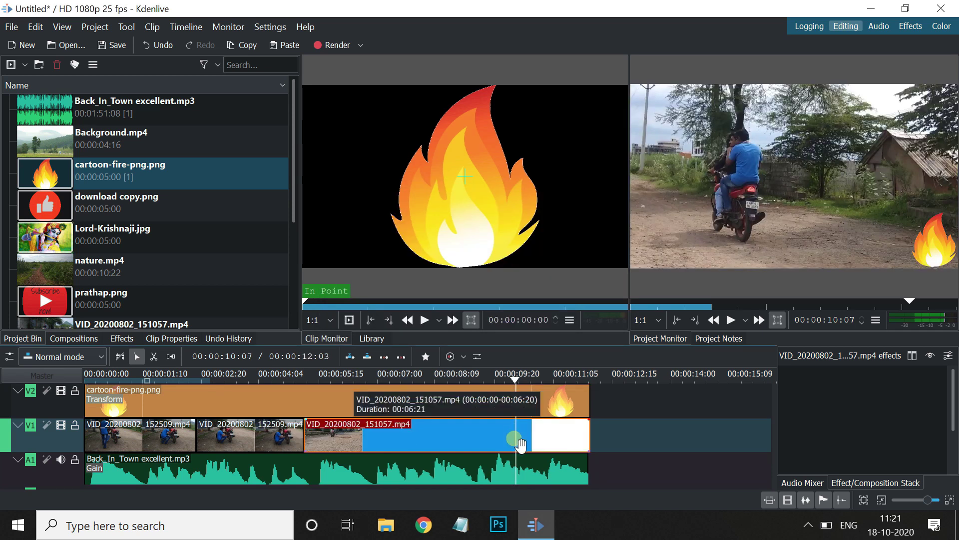
Tick Reverse clip in the V1 clip's Change Speed dialog so it plays at -100%
{"action": "right_click", "coordinate": [486, 438]}
{"action": "left_click", "coordinate": [543, 362]}
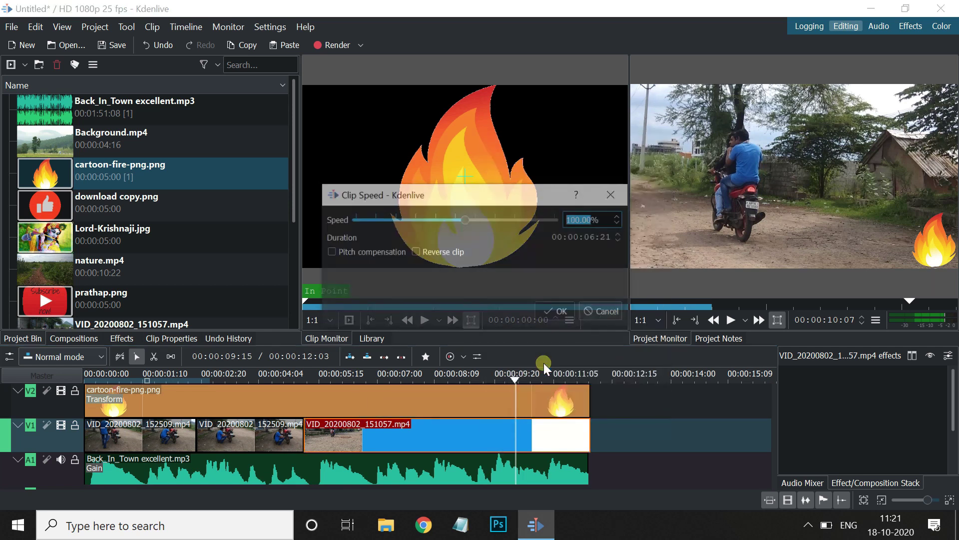
{"action": "double_click", "coordinate": [592, 227]}
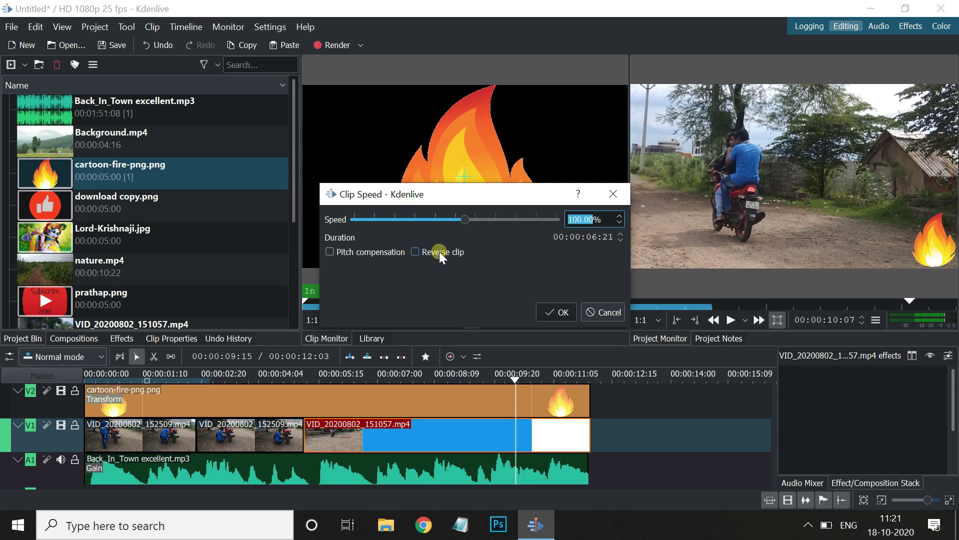
{"action": "left_click", "coordinate": [415, 252]}
{"action": "left_click", "coordinate": [563, 314]}
Preview the reversed clip from about 5:11
{"action": "left_click", "coordinate": [312, 374]}
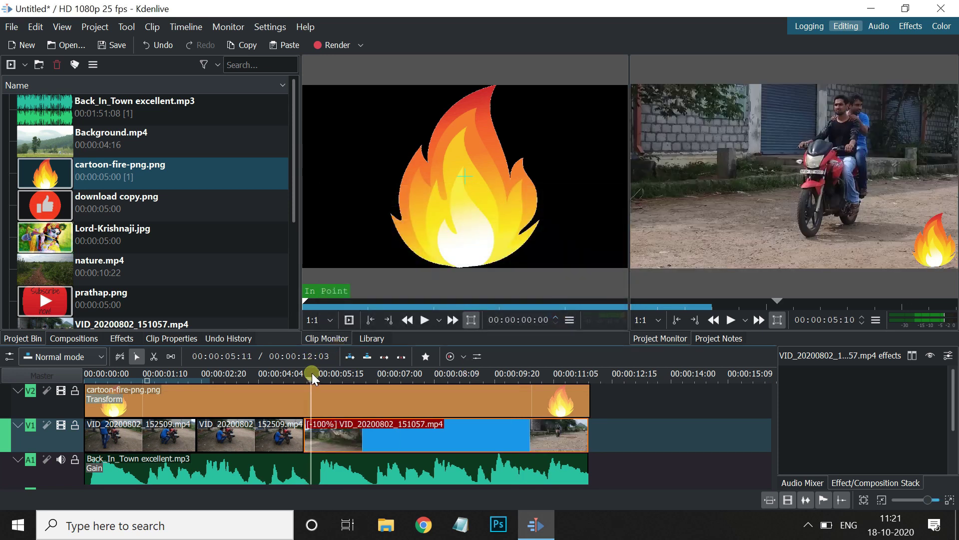
{"action": "key", "text": "space"}
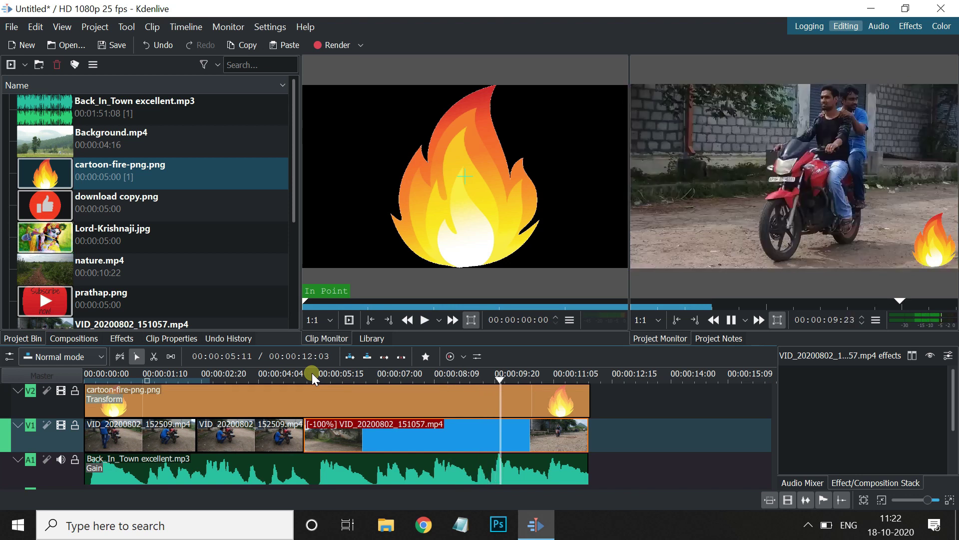
{"action": "key", "text": "space"}
Untick Reverse clip in the V1 clip's speed settings to restore forward playback
{"action": "right_click", "coordinate": [448, 437]}
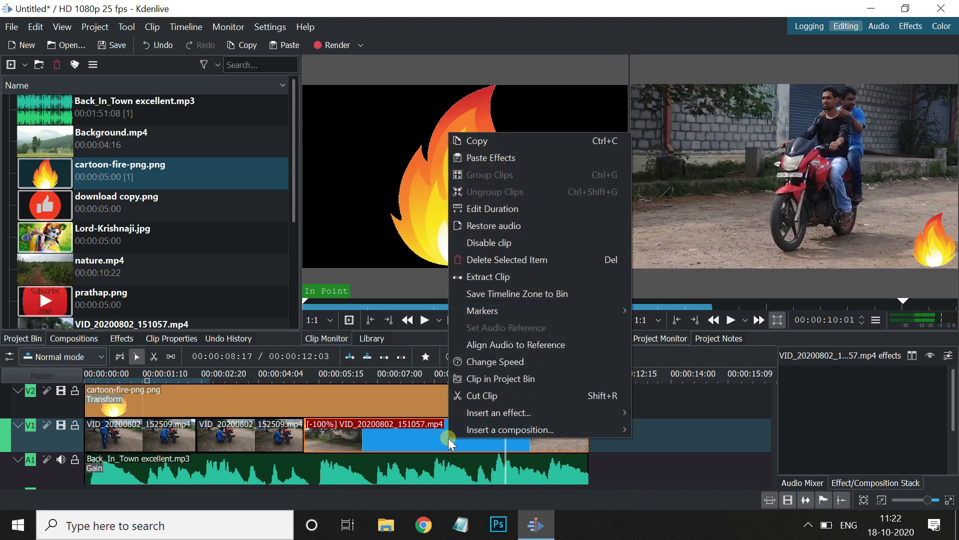
{"action": "left_click", "coordinate": [491, 361]}
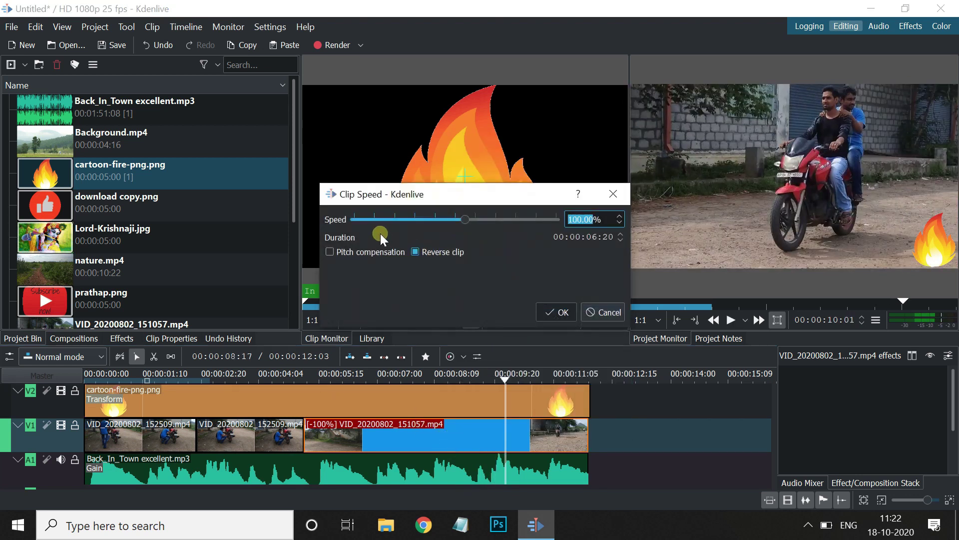
{"action": "left_click", "coordinate": [415, 251]}
{"action": "left_click", "coordinate": [565, 310]}
Move the playhead from about 10:24 back to an earlier frame
{"action": "left_click", "coordinate": [544, 381]}
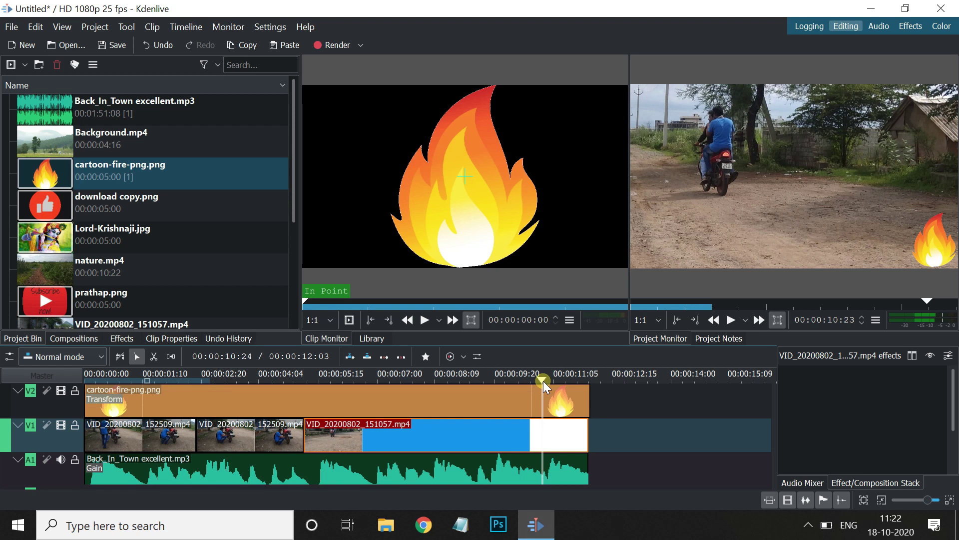
{"action": "key", "text": "Left"}
{"action": "key", "text": "Left"}
{"action": "key", "text": "Left"}
{"action": "key", "text": "Left"}
{"action": "key", "text": "Left"}
{"action": "key", "text": "Left"}
{"action": "left_click_drag", "start_coordinate": [520, 381], "coordinate": [411, 404]}
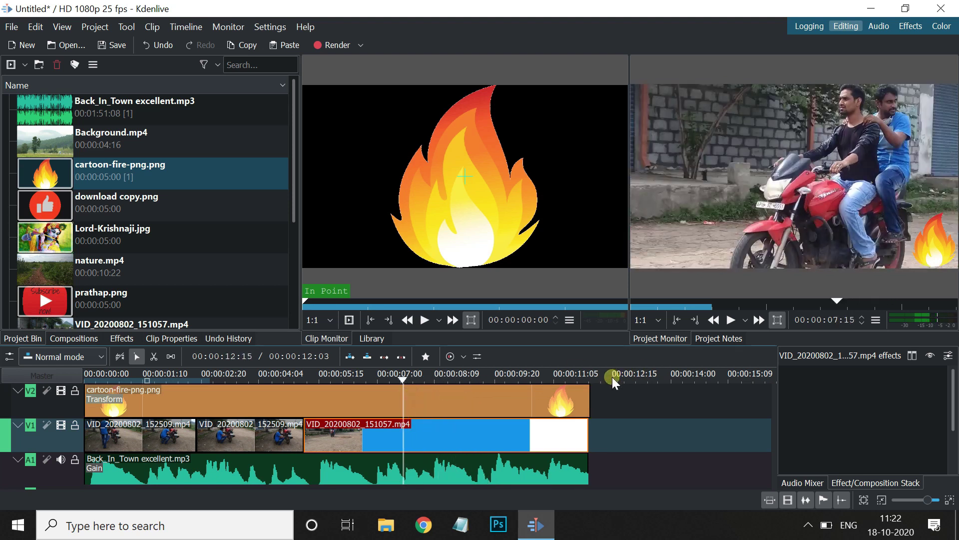
Extract the current monitor frame of the motorbike riders to the project bin as 777.png
{"action": "left_click", "coordinate": [814, 119]}
{"action": "right_click", "coordinate": [814, 119]}
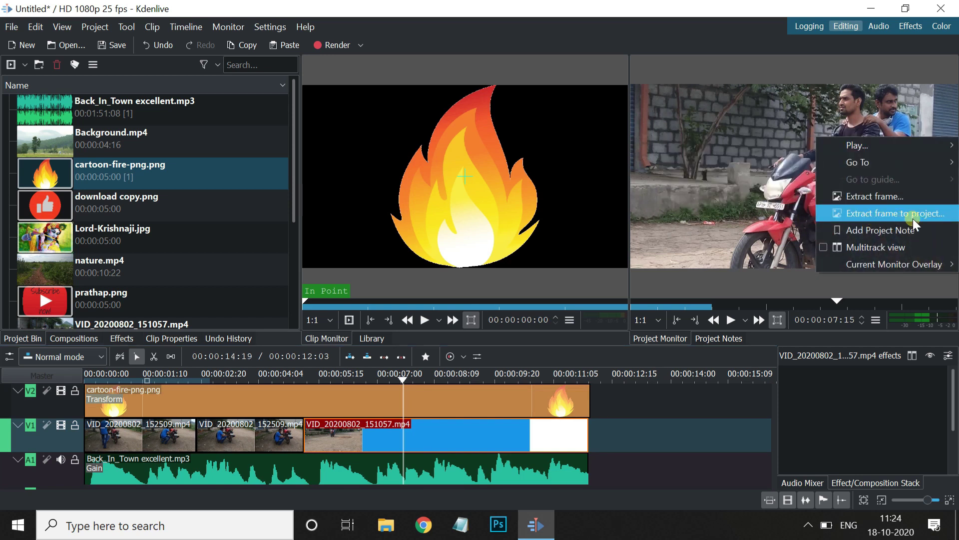
{"action": "left_click", "coordinate": [874, 213]}
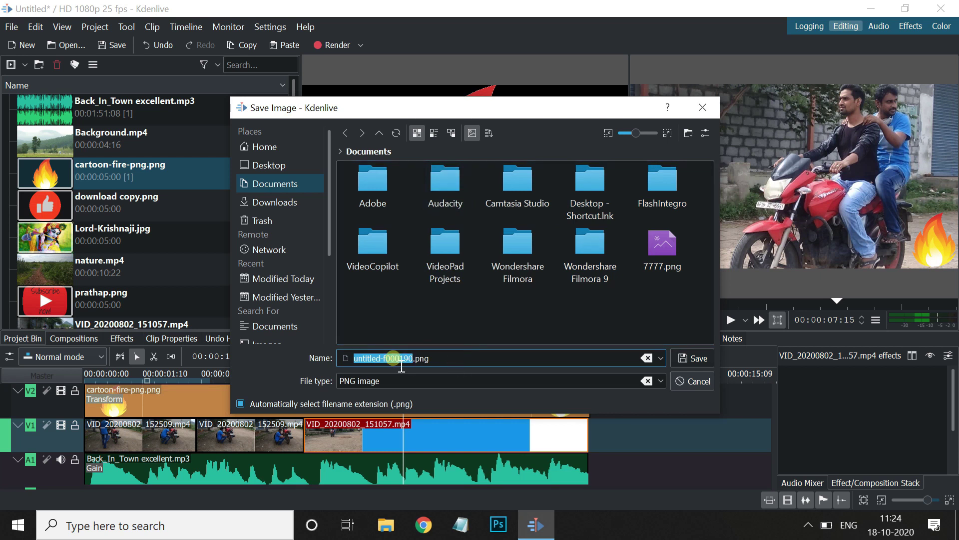
{"action": "type", "text": "777"}
{"action": "left_click", "coordinate": [693, 357]}
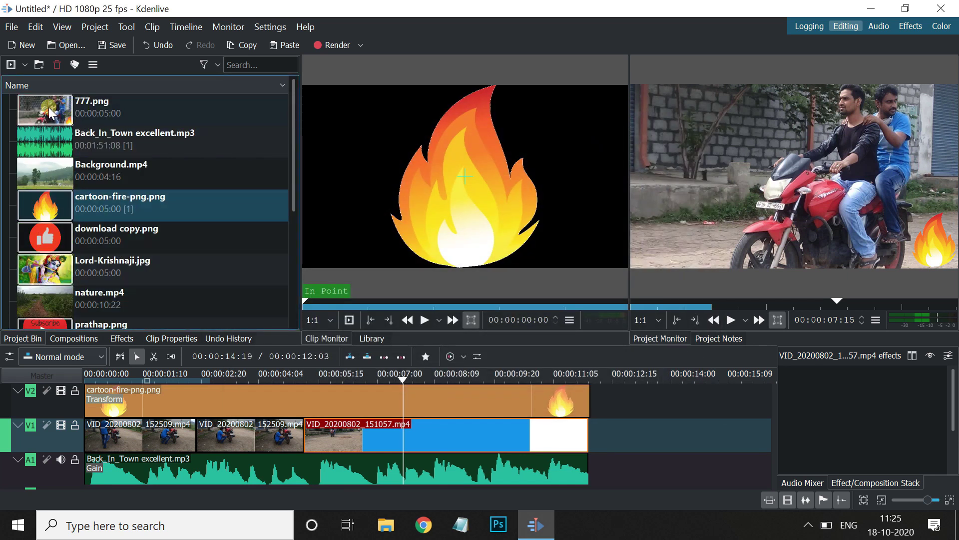
{"action": "left_click_drag", "start_coordinate": [43, 107], "coordinate": [601, 389]}
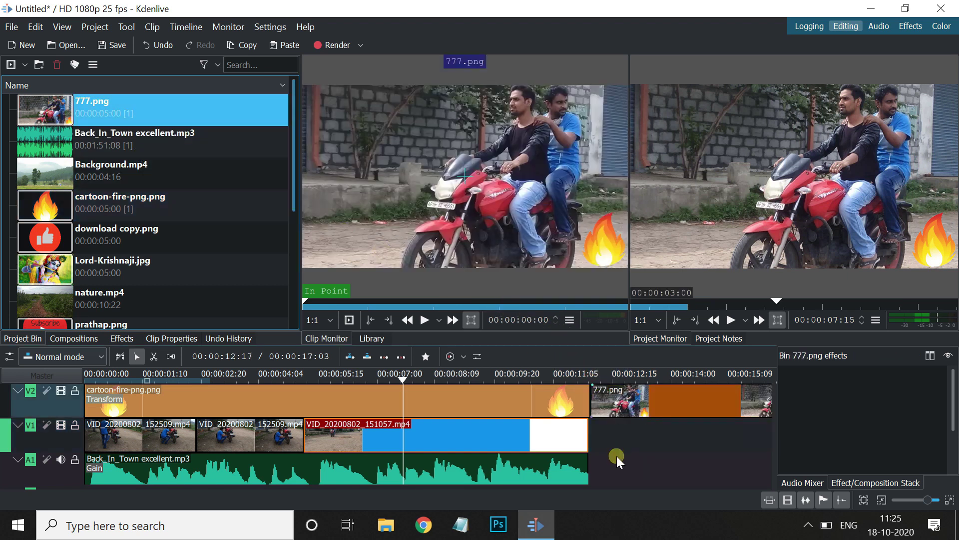
{"action": "left_click", "coordinate": [642, 372]}
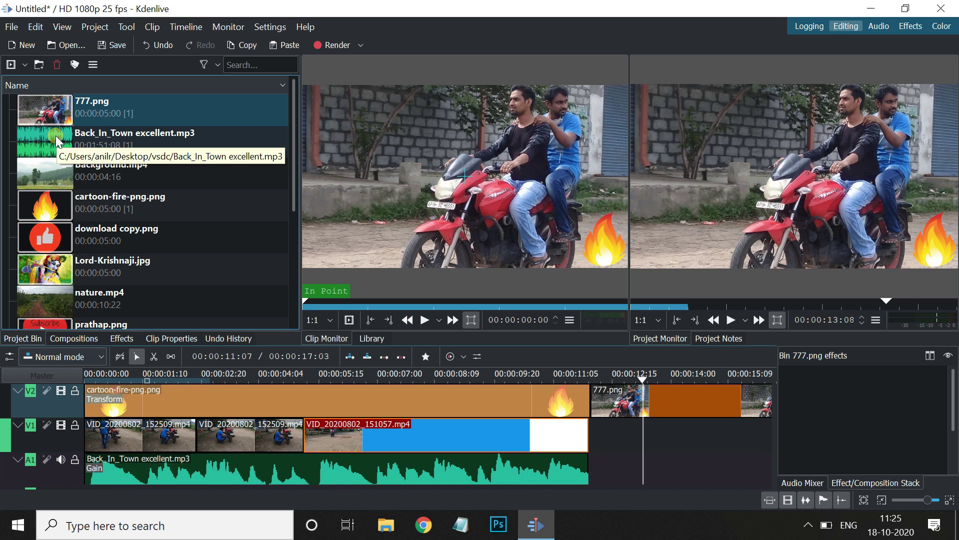
{"action": "left_click", "coordinate": [678, 417]}
{"action": "key", "text": "Delete"}
Delete the fire overlay clip from V2 and jump to the timeline start
{"action": "left_click", "coordinate": [514, 402]}
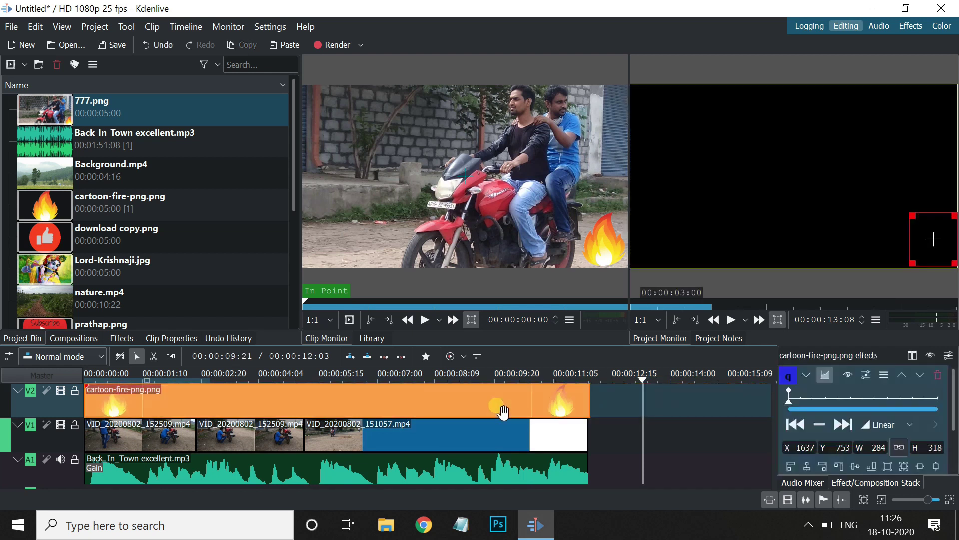
{"action": "key", "text": "Delete"}
{"action": "key", "text": "Home"}
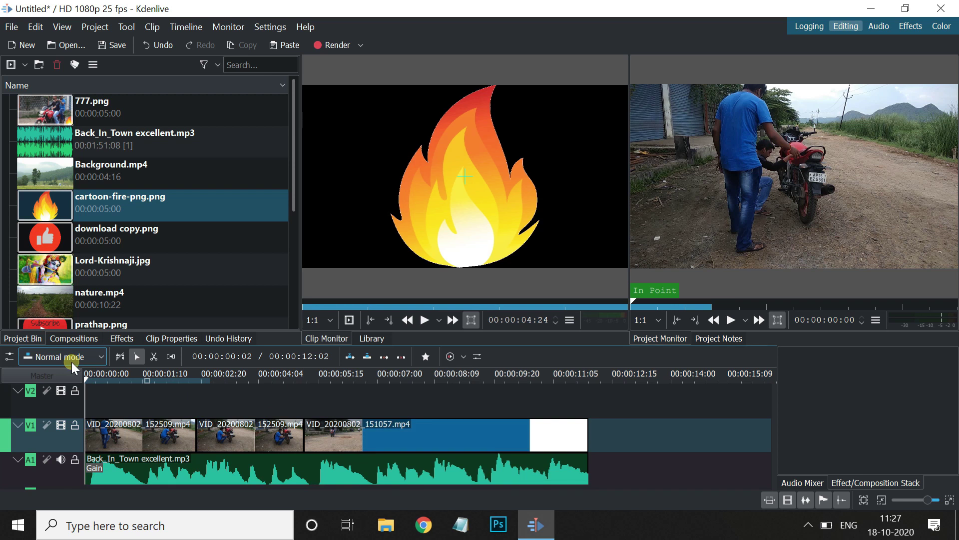
Drop cartoon-fire-png.png onto V2 again, delete it, and set Overwrite edit mode
{"action": "left_click_drag", "start_coordinate": [106, 203], "coordinate": [173, 437]}
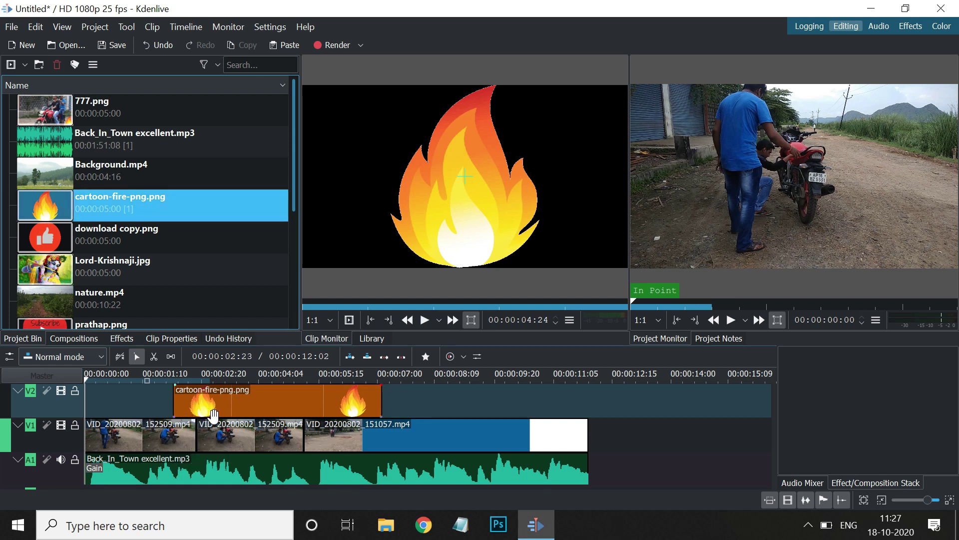
{"action": "left_click", "coordinate": [215, 409]}
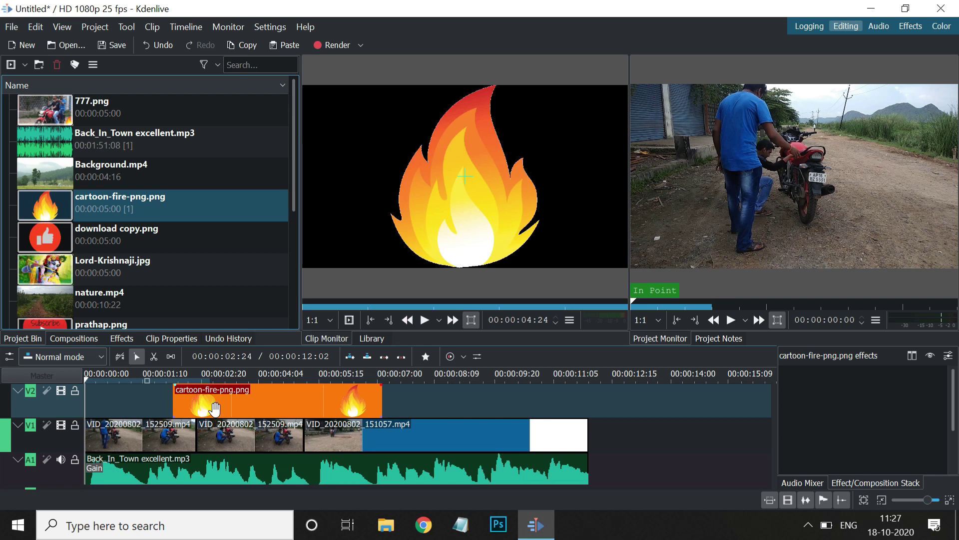
{"action": "key", "text": "Delete"}
{"action": "left_click", "coordinate": [83, 356]}
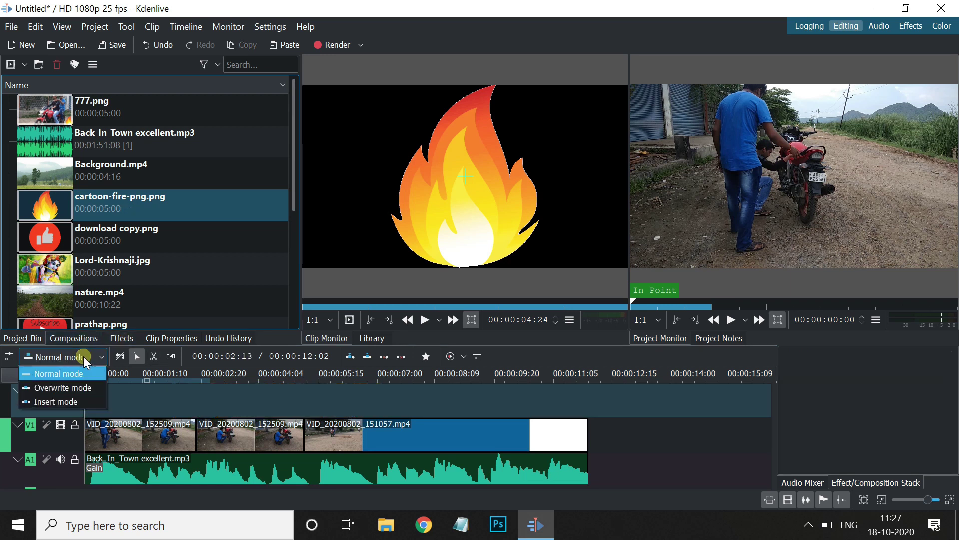
{"action": "left_click", "coordinate": [71, 388]}
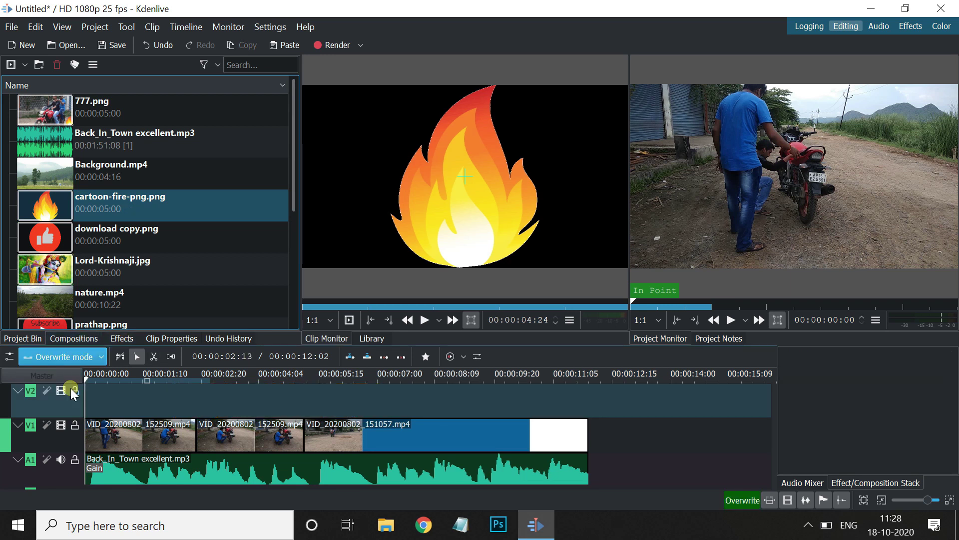
{"action": "left_click_drag", "start_coordinate": [50, 205], "coordinate": [92, 427]}
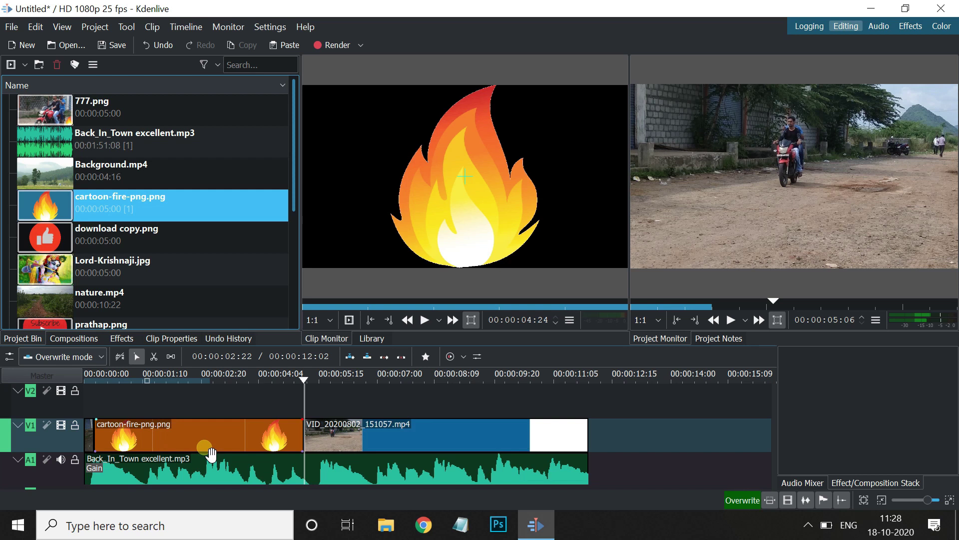
{"action": "left_click", "coordinate": [125, 375]}
{"action": "left_click_drag", "start_coordinate": [124, 376], "coordinate": [85, 378]}
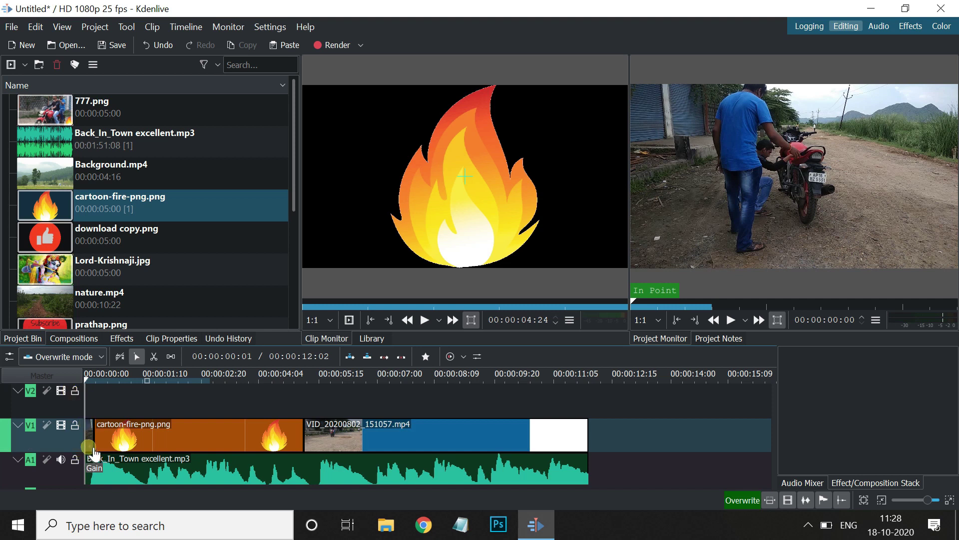
{"action": "key", "text": "space"}
{"action": "key", "text": "space"}
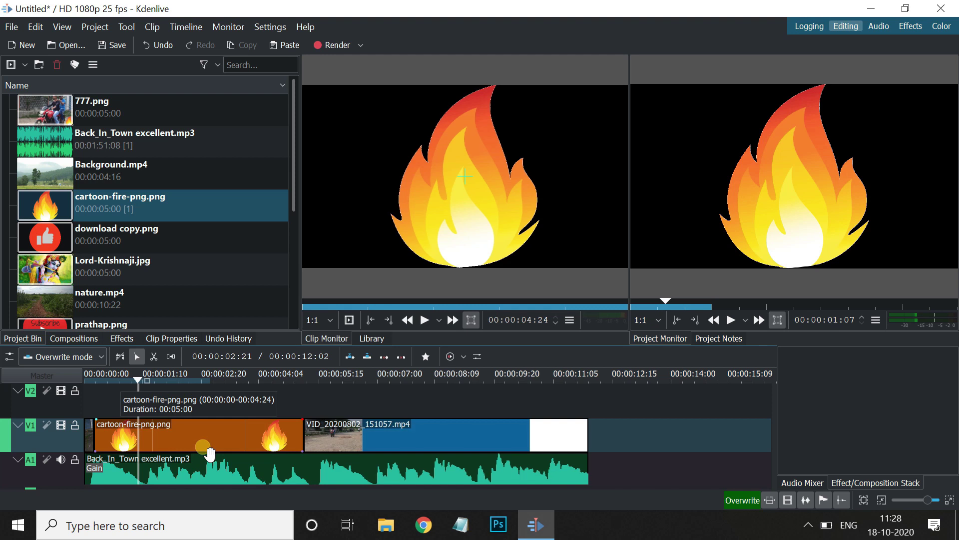
{"action": "key", "text": "ctrl+z"}
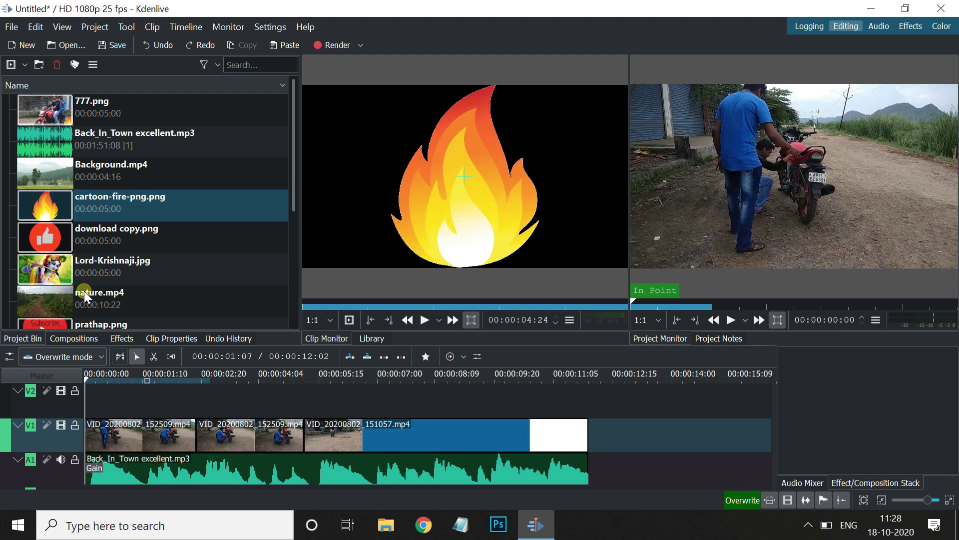
{"action": "left_click_drag", "start_coordinate": [110, 270], "coordinate": [252, 430]}
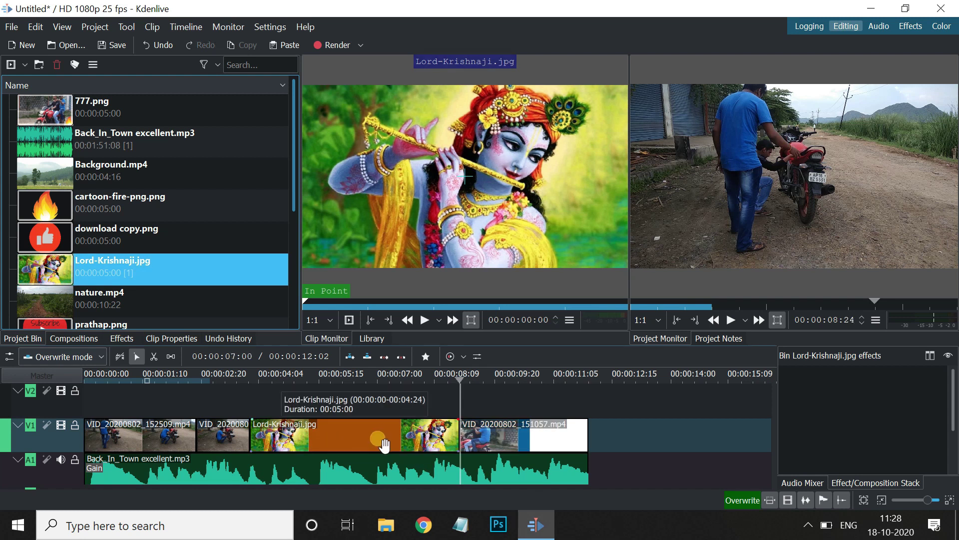
{"action": "key", "text": "ctrl+z"}
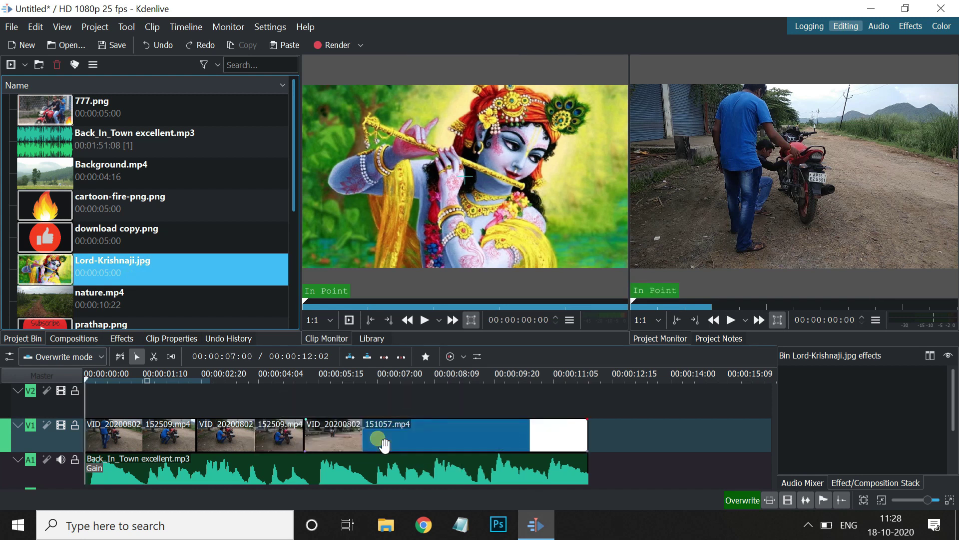
Switch to Insert mode, insert Lord-Krishnaji.jpg into V1, then delete it again
{"action": "left_click", "coordinate": [59, 356]}
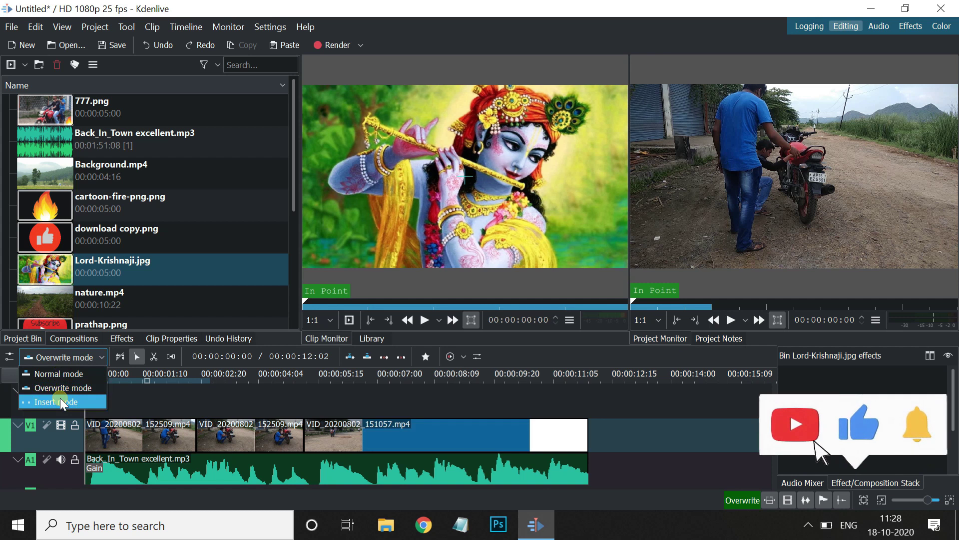
{"action": "left_click", "coordinate": [59, 400]}
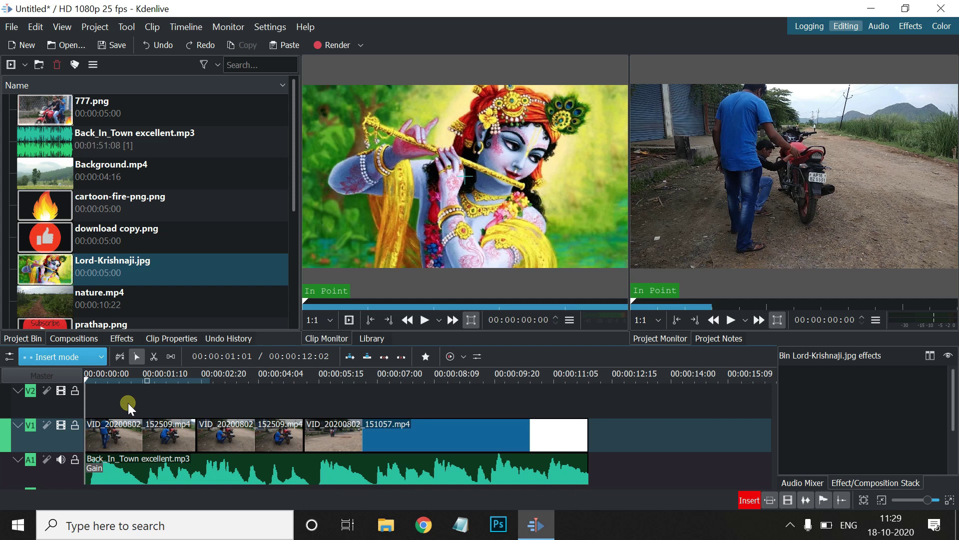
{"action": "left_click_drag", "start_coordinate": [56, 269], "coordinate": [292, 422]}
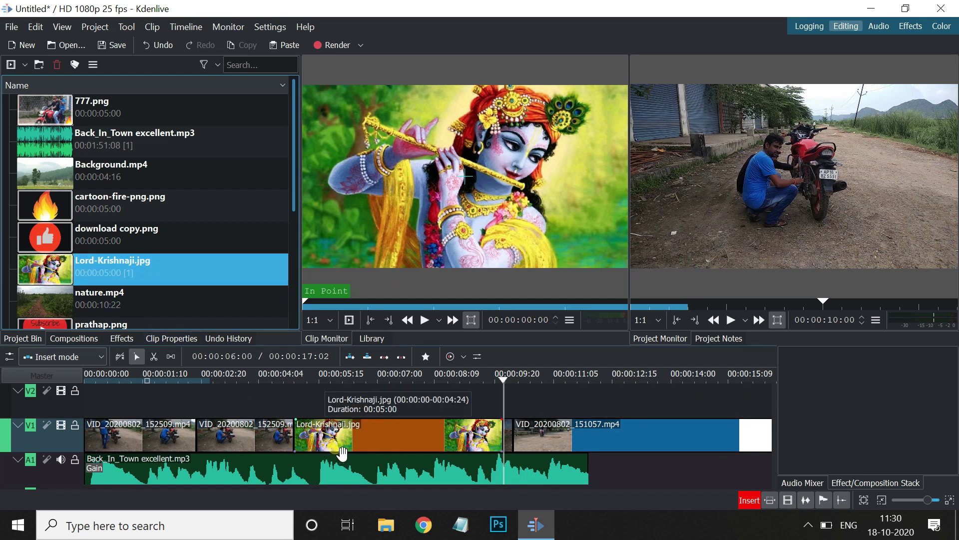
{"action": "left_click", "coordinate": [382, 446]}
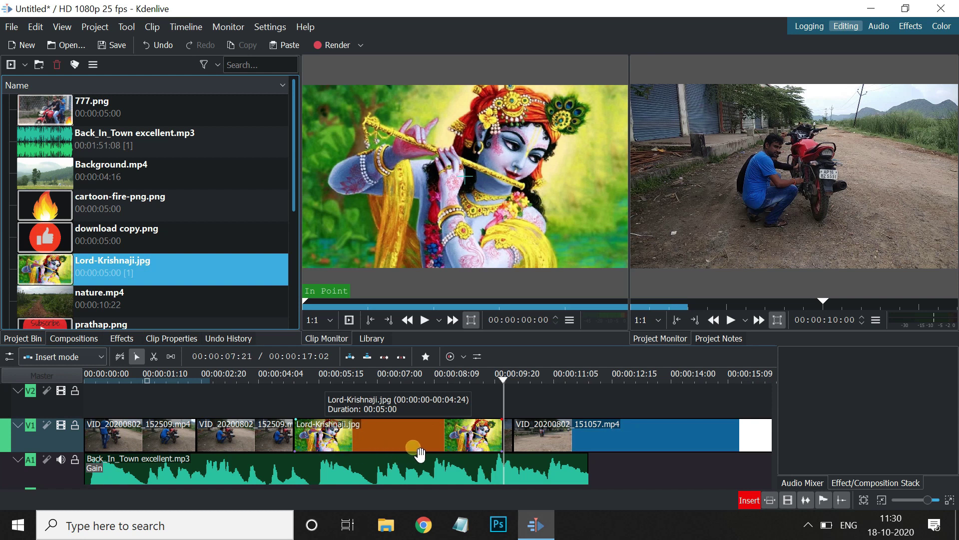
{"action": "left_click", "coordinate": [385, 439]}
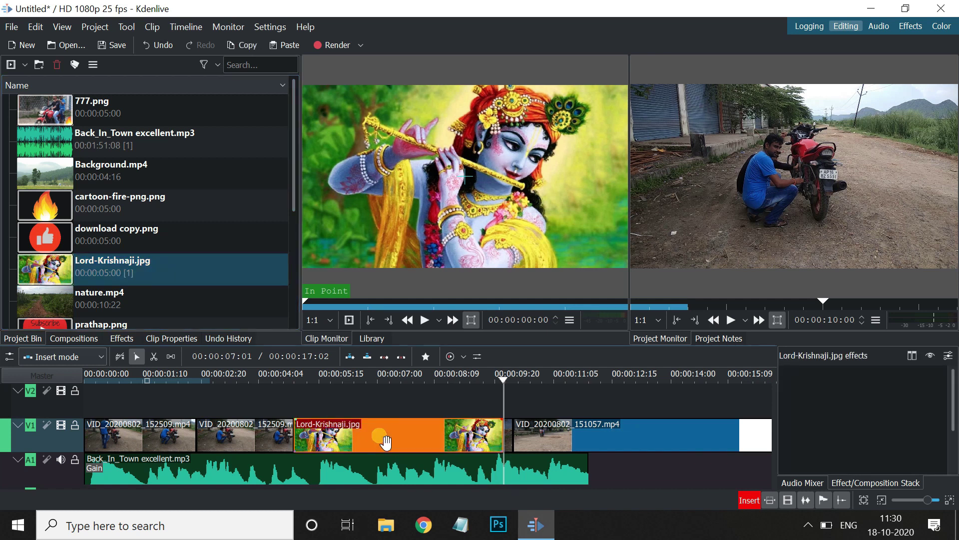
{"action": "key", "text": "Delete"}
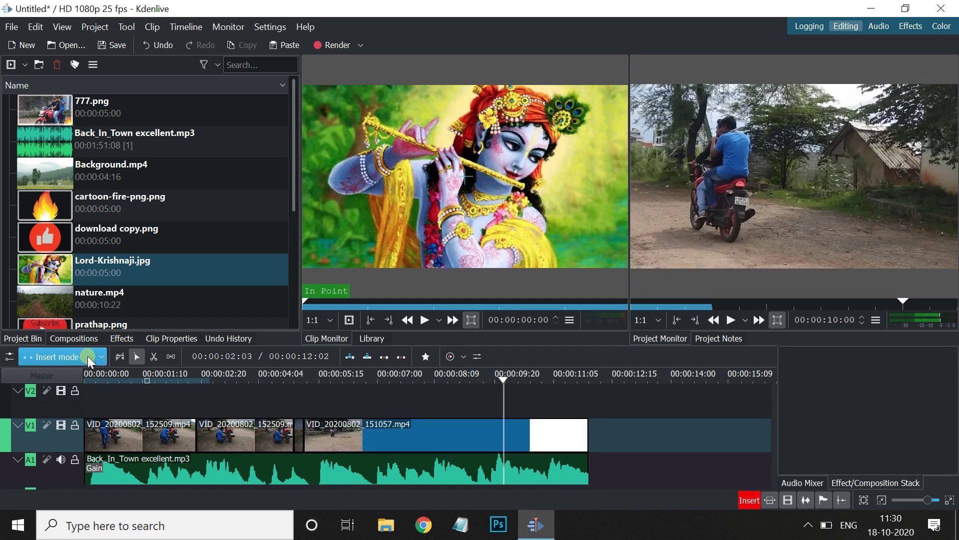
Return to Normal edit mode and cycle through the Selection, Razor and Spacer tools
{"action": "left_click", "coordinate": [88, 356]}
{"action": "left_click", "coordinate": [48, 374]}
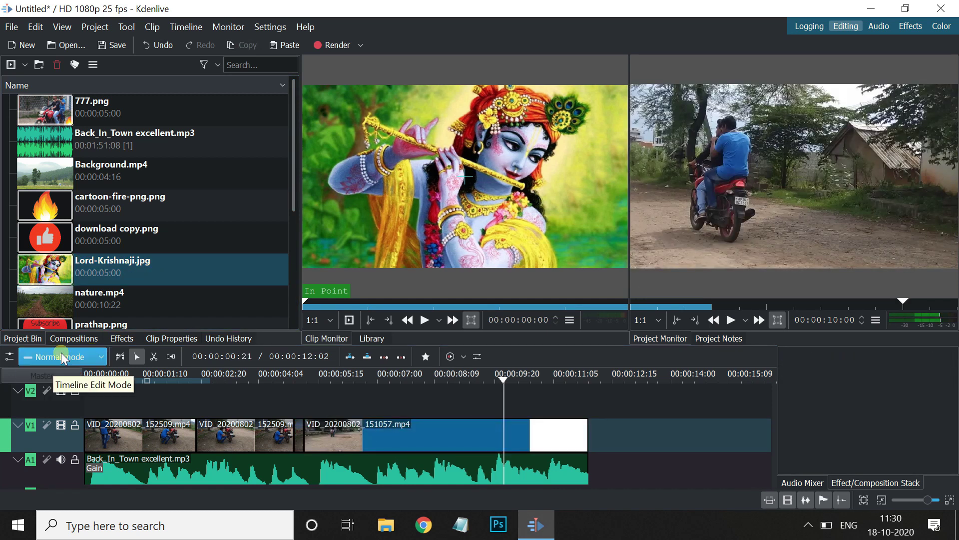
{"action": "left_click", "coordinate": [140, 355]}
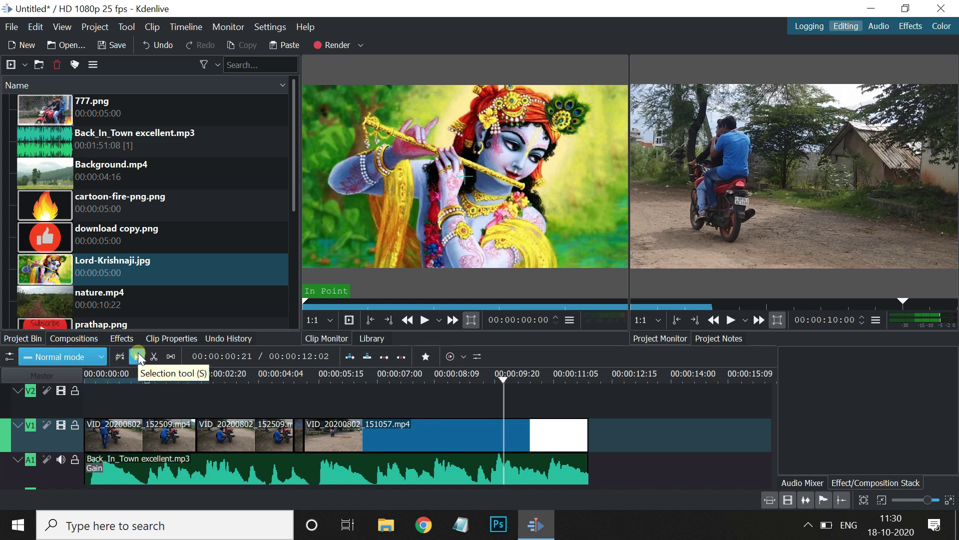
{"action": "left_click", "coordinate": [152, 356]}
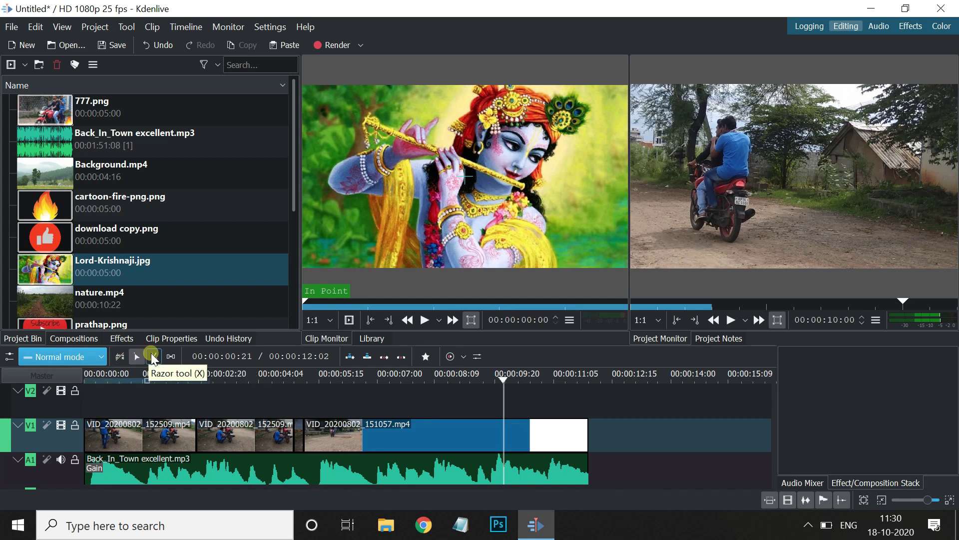
{"action": "left_click", "coordinate": [170, 356]}
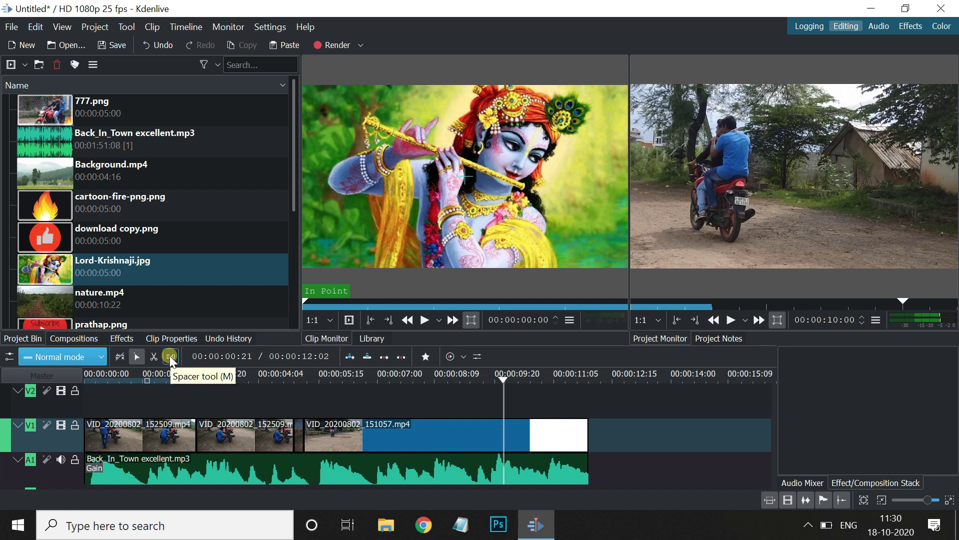
Undo to restore the clip gaps, then shift the second clip and later ones right with the Spacer
{"action": "key", "text": "ctrl+z"}
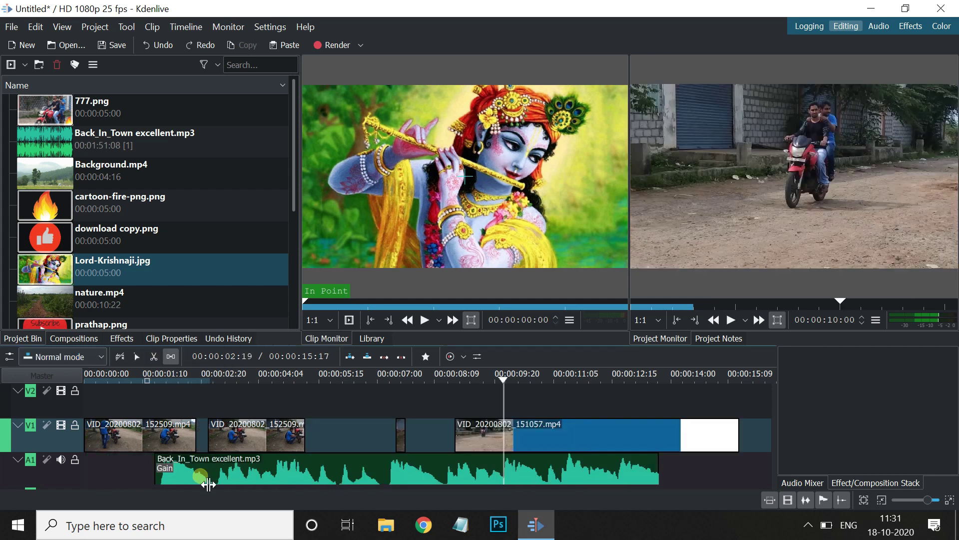
{"action": "left_click", "coordinate": [245, 435]}
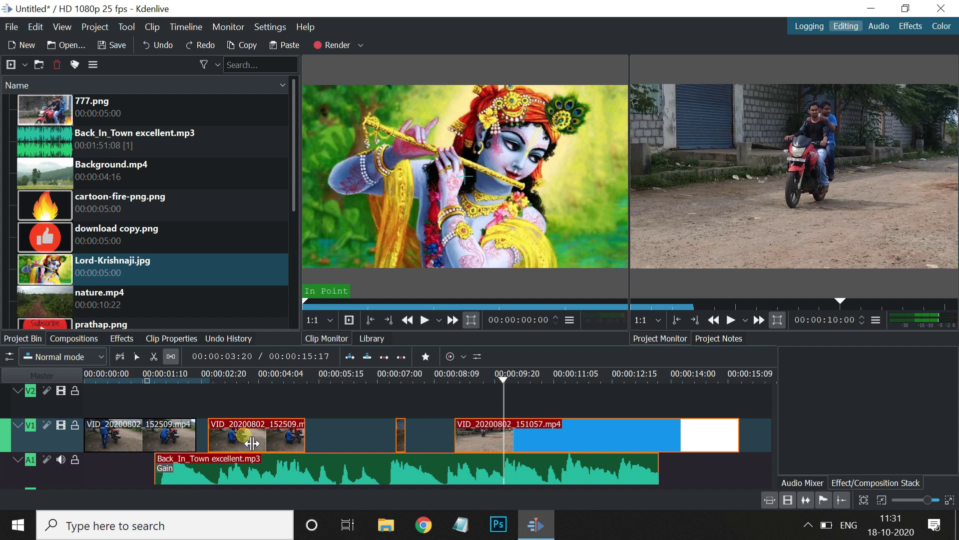
{"action": "left_click_drag", "start_coordinate": [252, 443], "coordinate": [285, 443]}
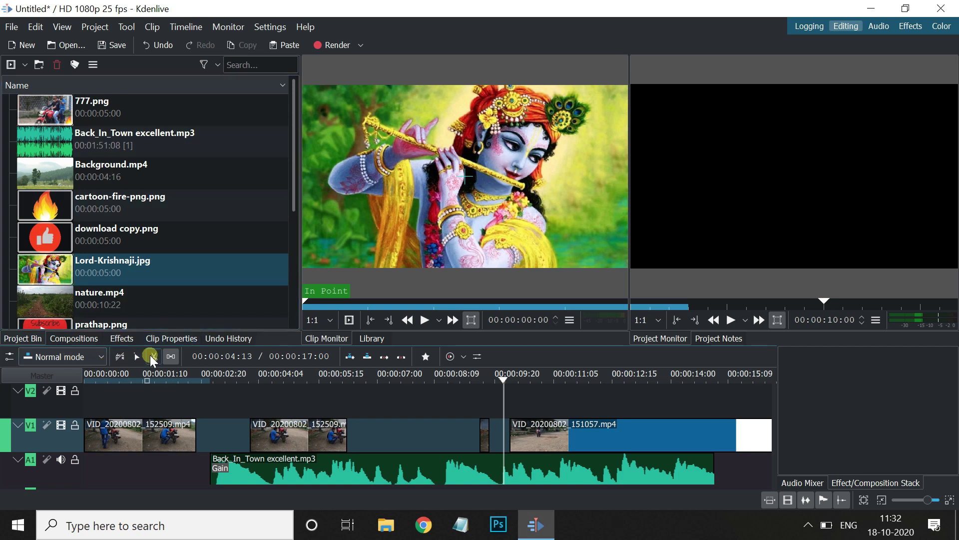
Move Back_In_Town.mp3 to start at zero and trim its end to about five seconds
{"action": "left_click", "coordinate": [136, 355]}
{"action": "scroll", "coordinate": [267, 447], "scroll_direction": "down", "scroll_amount": 1}
{"action": "left_click", "coordinate": [273, 440]}
{"action": "left_click", "coordinate": [315, 439]}
{"action": "left_click_drag", "start_coordinate": [321, 444], "coordinate": [223, 443]}
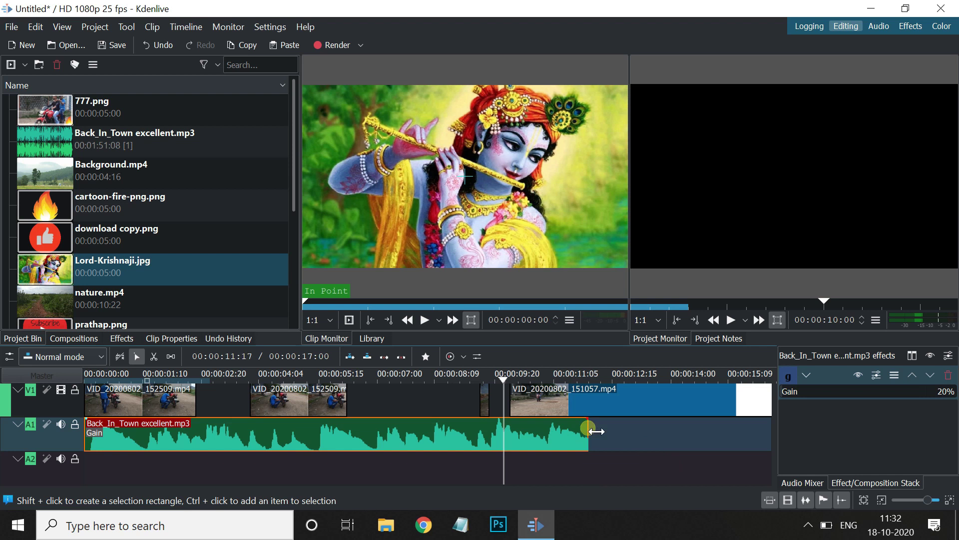
{"action": "left_click_drag", "start_coordinate": [588, 432], "coordinate": [348, 433]}
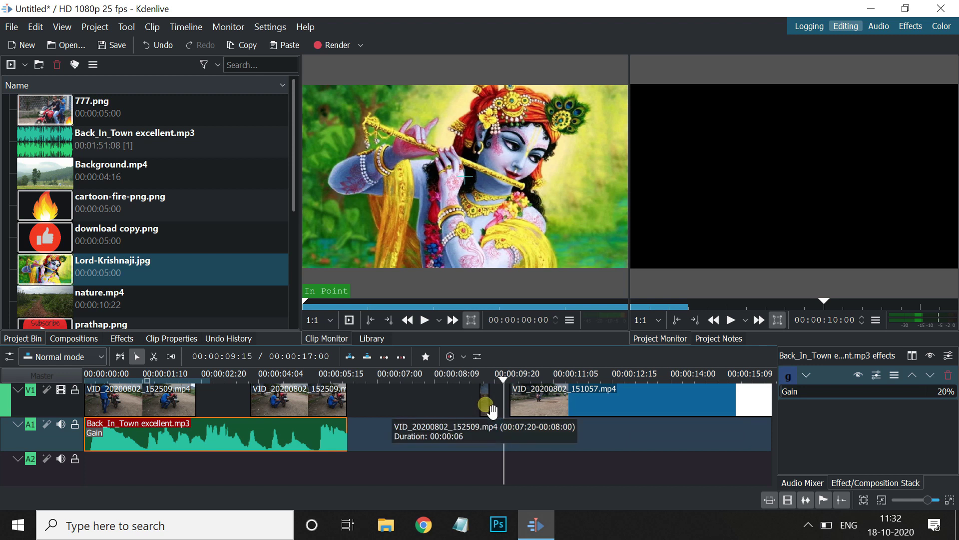
Pull the later V1 clips left with the Spacer tool to close the gap
{"action": "left_click", "coordinate": [170, 356]}
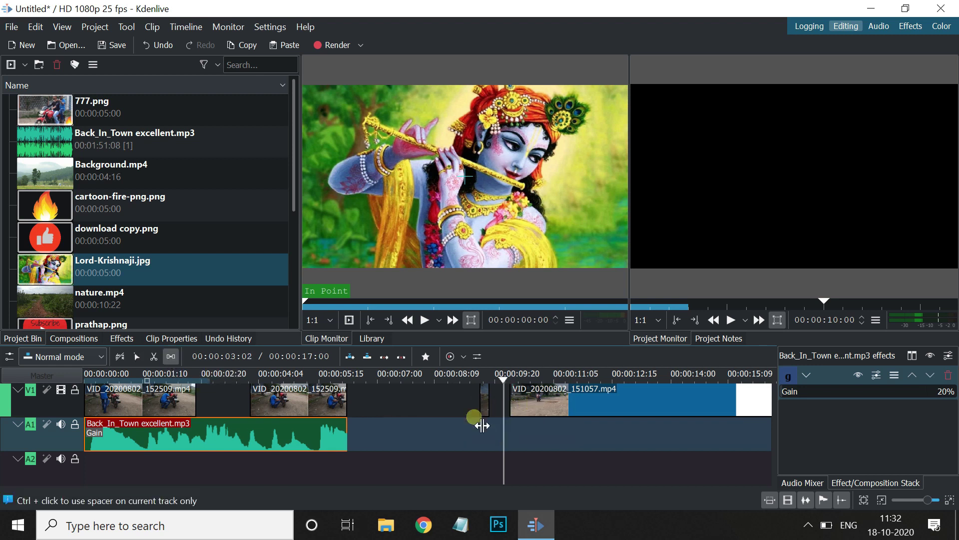
{"action": "left_click", "coordinate": [493, 404]}
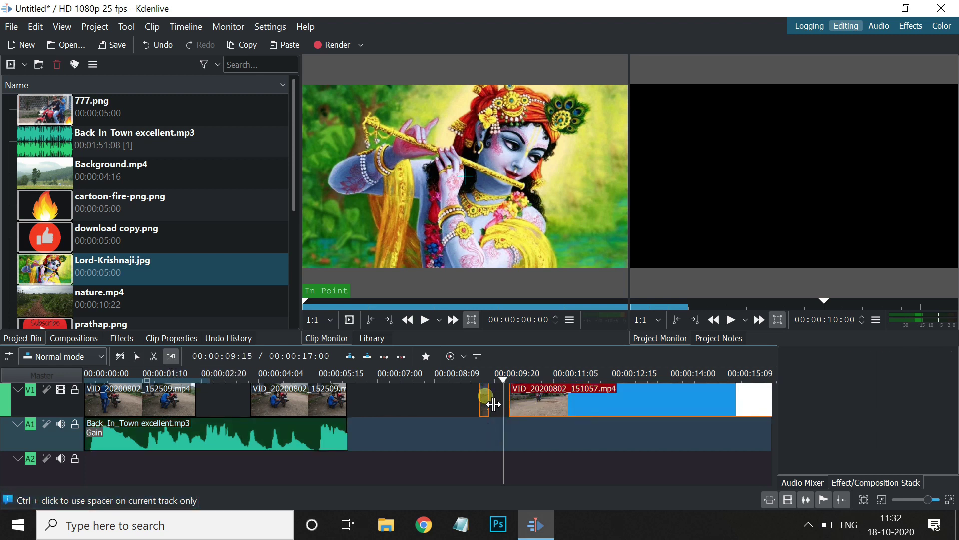
{"action": "left_click_drag", "start_coordinate": [493, 403], "coordinate": [382, 435]}
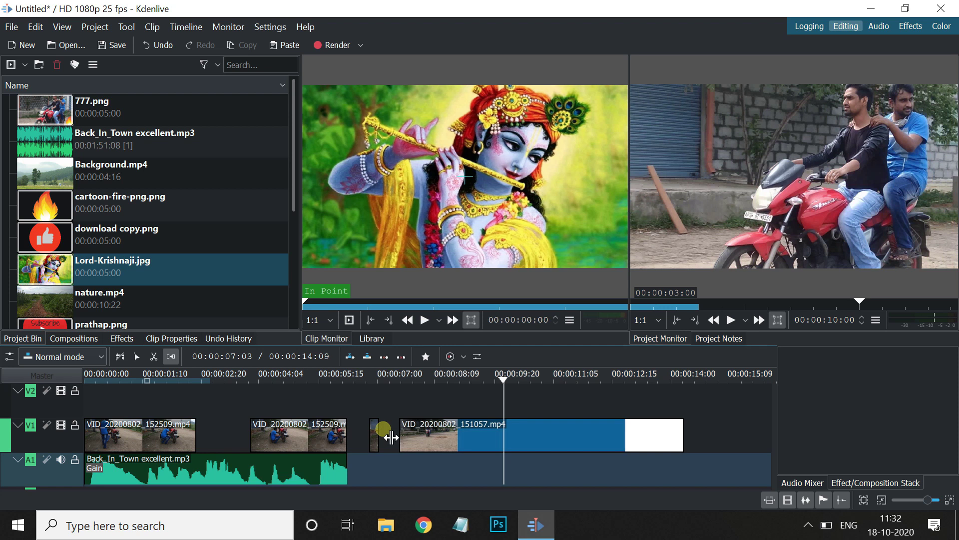
Select the VID_20200802_151057 clip and the small fragment, and nudge them eight frames later
{"action": "left_click", "coordinate": [138, 354]}
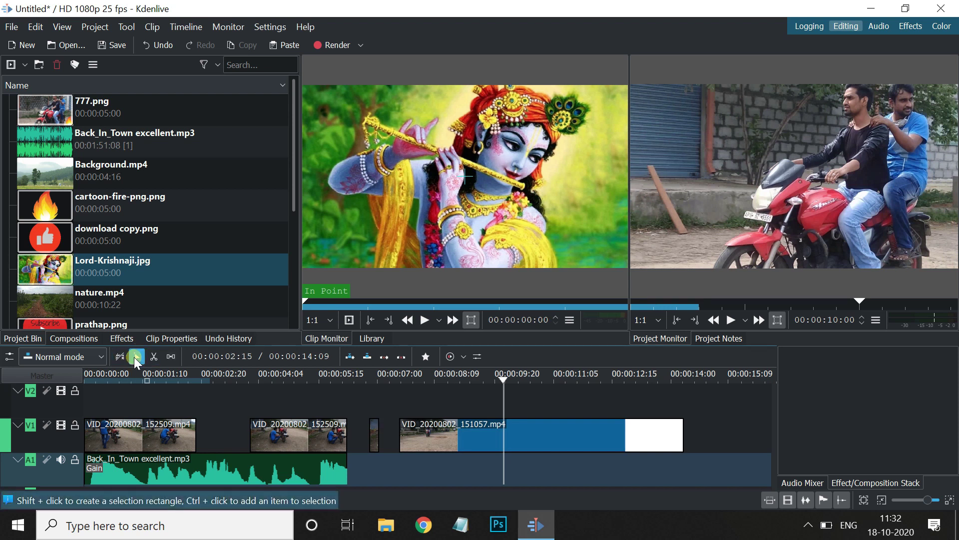
{"action": "left_click", "coordinate": [475, 432]}
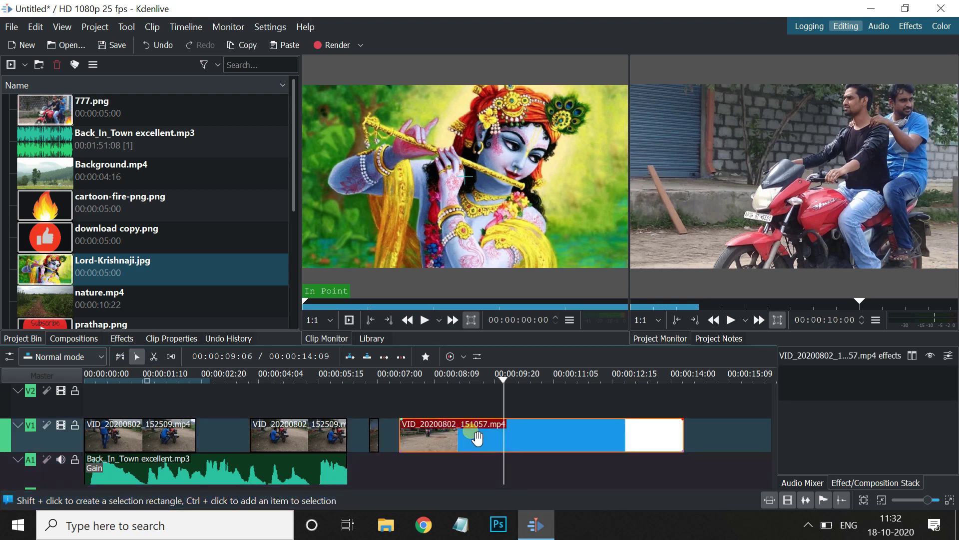
{"action": "left_click", "coordinate": [376, 436]}
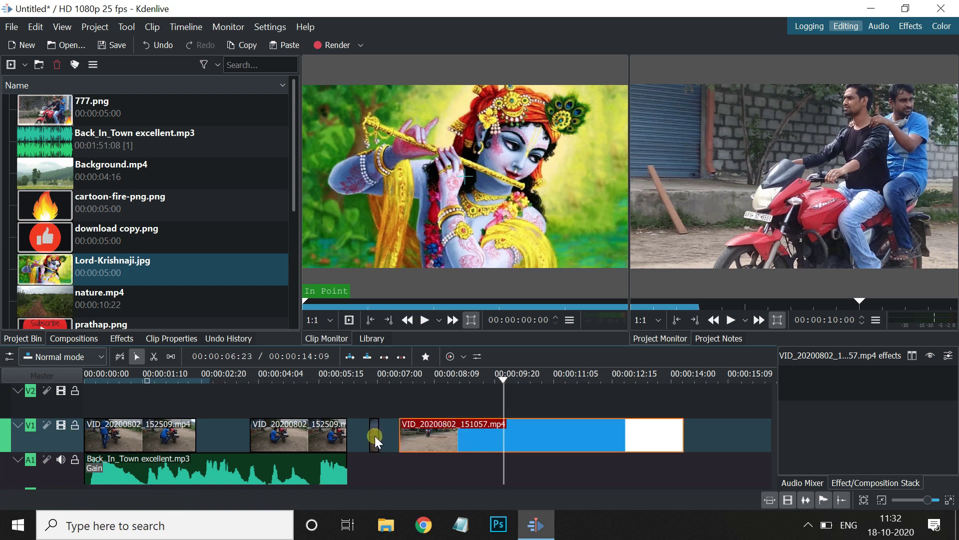
{"action": "left_click", "coordinate": [448, 446]}
{"action": "mouse_move", "coordinate": [454, 453]}
{"action": "left_mouse_down"}
{"action": "mouse_move", "coordinate": [395, 455]}
{"action": "mouse_move", "coordinate": [474, 456]}
{"action": "mouse_move", "coordinate": [458, 457]}
{"action": "left_mouse_up"}
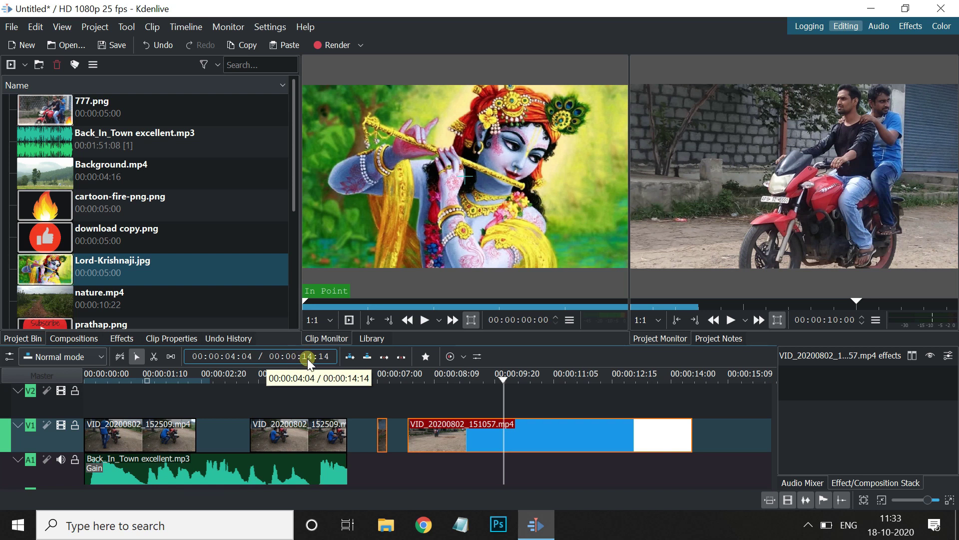
{"action": "scroll", "coordinate": [308, 364], "scroll_direction": "up", "scroll_amount": 5}
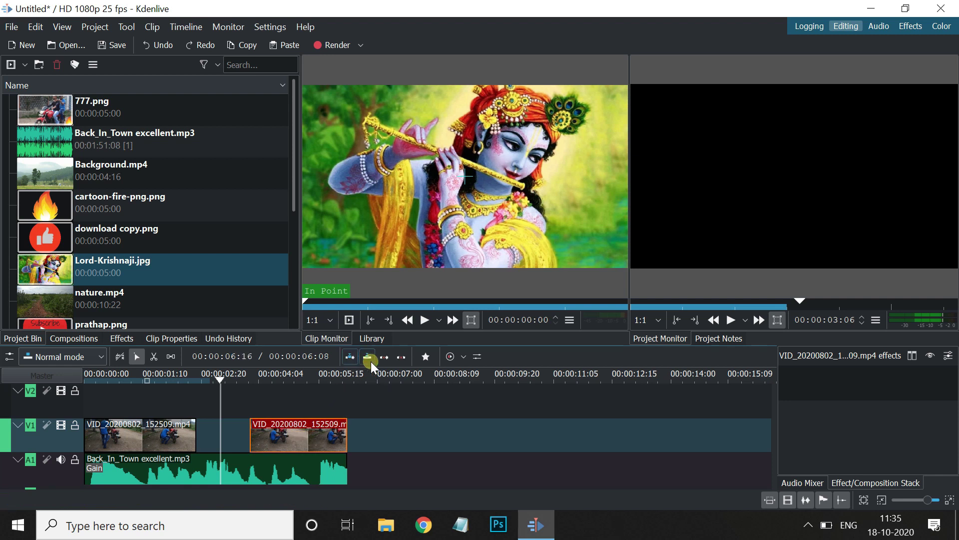
Butt the second VID_20200802_152509.mp4 piece against the first and set the playhead near three seconds
{"action": "left_click_drag", "start_coordinate": [310, 435], "coordinate": [209, 445]}
{"action": "left_click", "coordinate": [224, 378]}
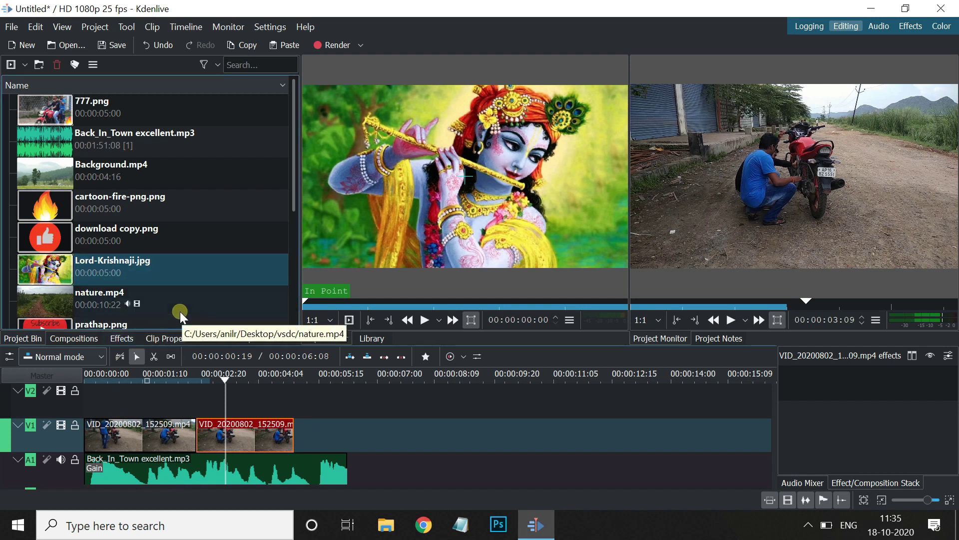
{"action": "scroll", "coordinate": [202, 235], "scroll_direction": "down", "scroll_amount": 2}
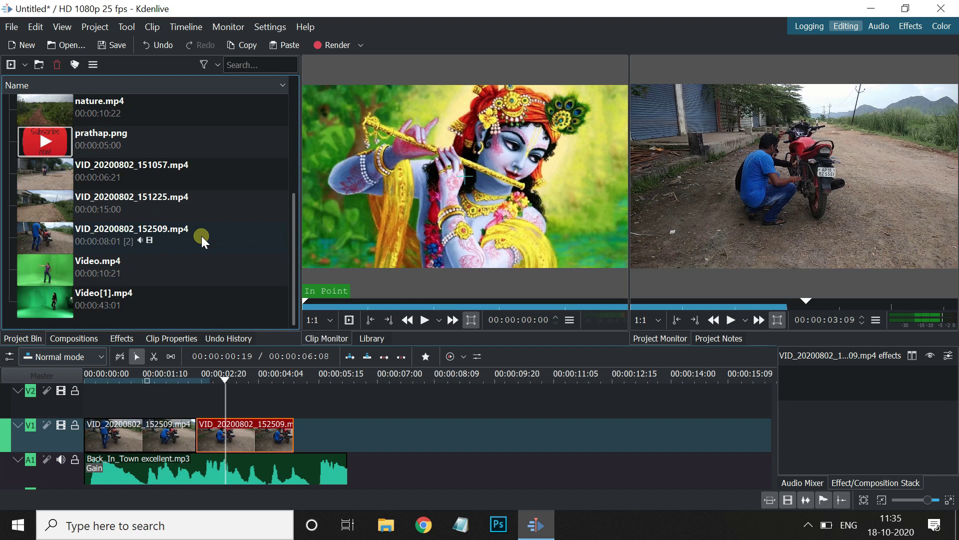
{"action": "scroll", "coordinate": [202, 236], "scroll_direction": "up", "scroll_amount": 1}
{"action": "left_click", "coordinate": [59, 173]}
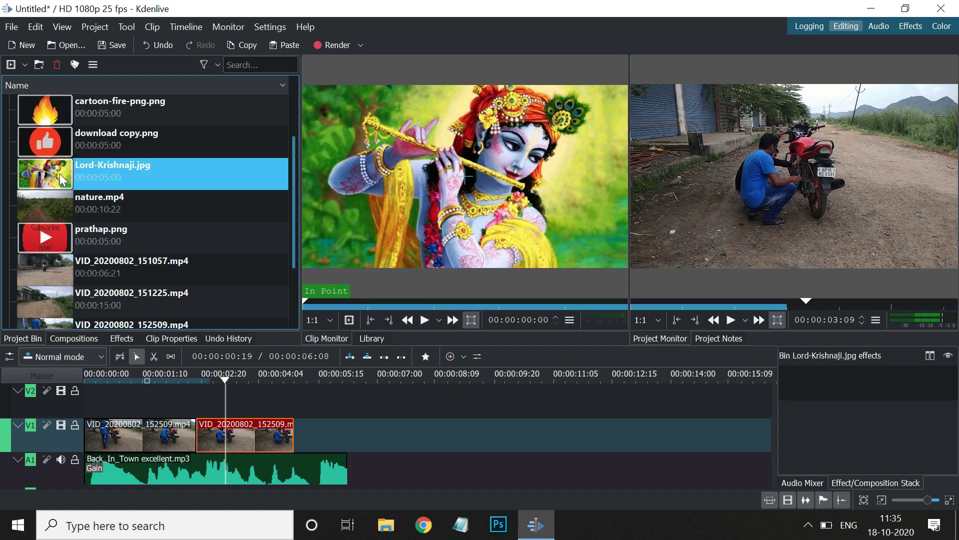
{"action": "left_click", "coordinate": [369, 389]}
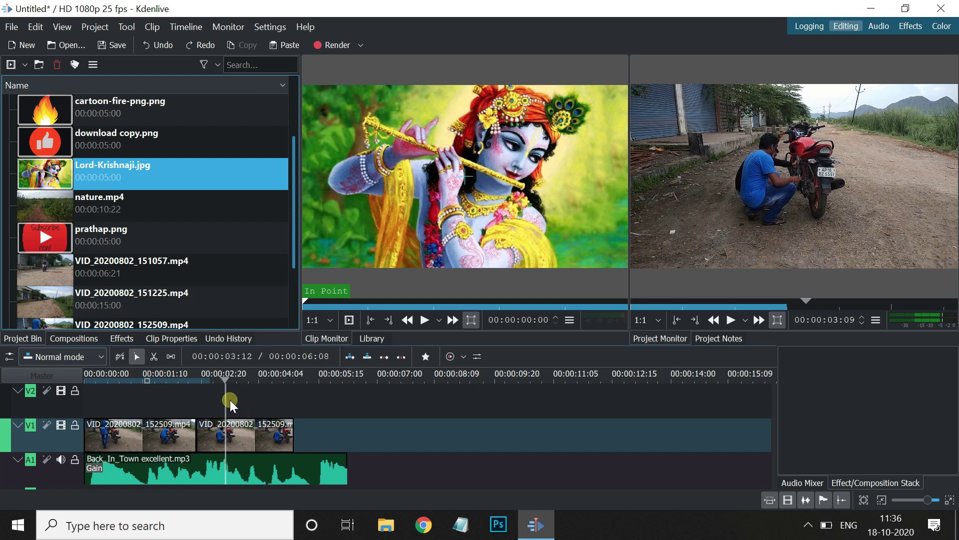
{"action": "left_click_drag", "start_coordinate": [225, 381], "coordinate": [142, 393]}
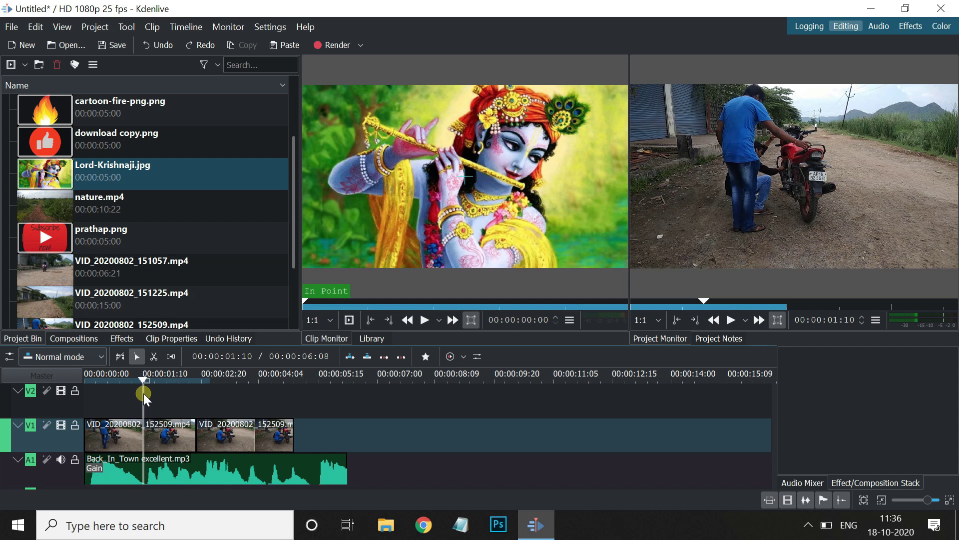
{"action": "left_click", "coordinate": [103, 178]}
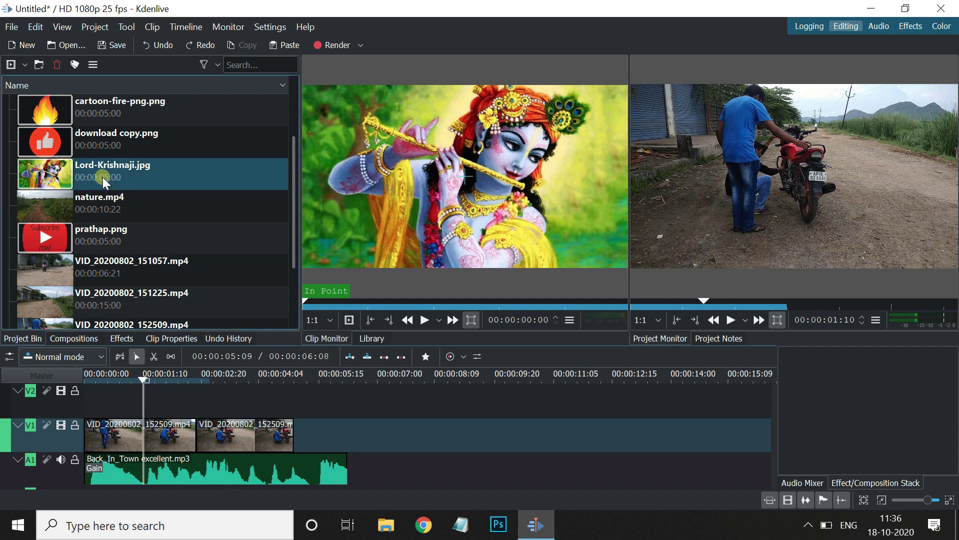
{"action": "left_click", "coordinate": [349, 355]}
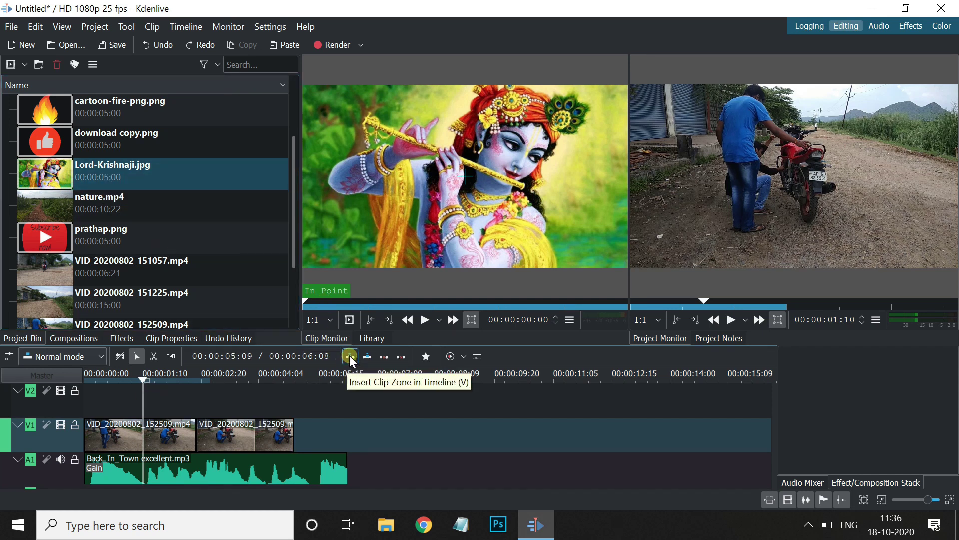
{"action": "left_click", "coordinate": [203, 399]}
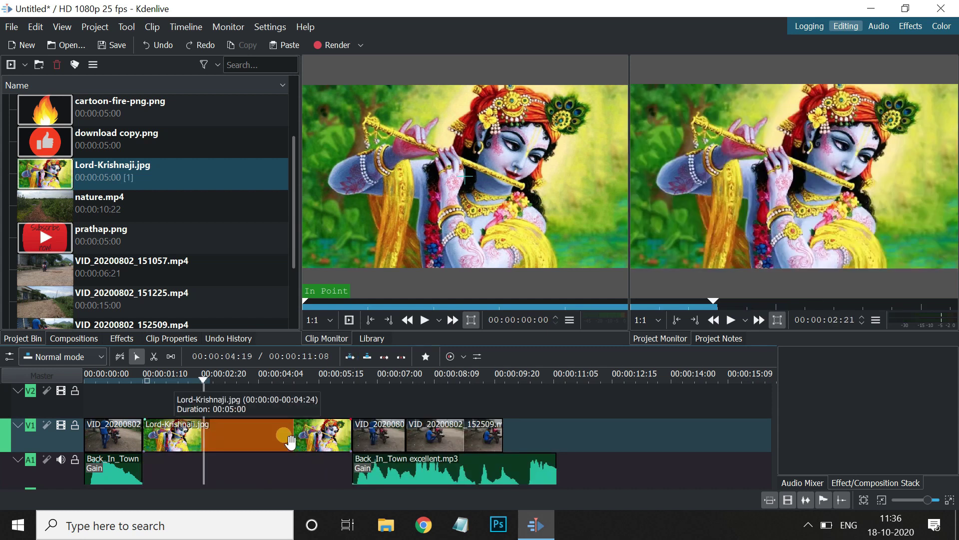
{"action": "left_click", "coordinate": [93, 356]}
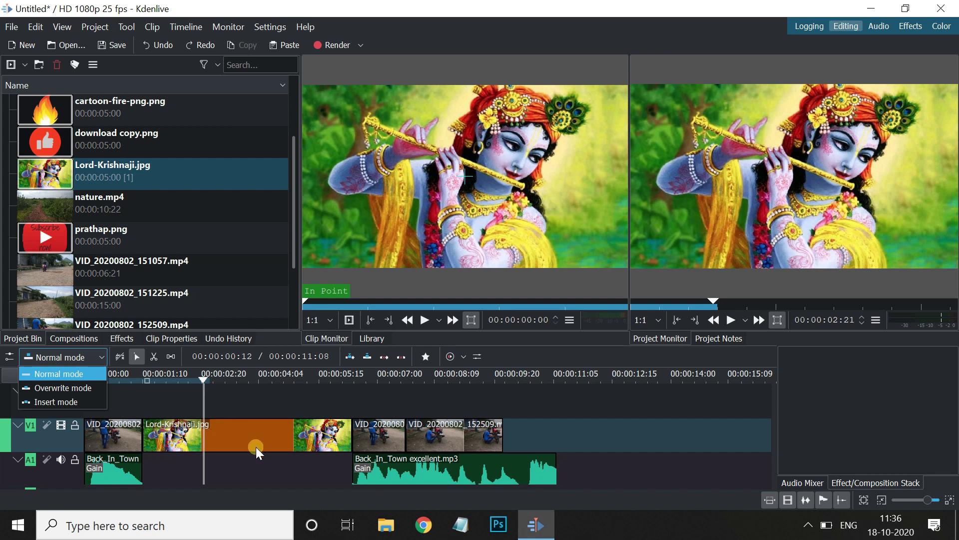
{"action": "left_click", "coordinate": [235, 461]}
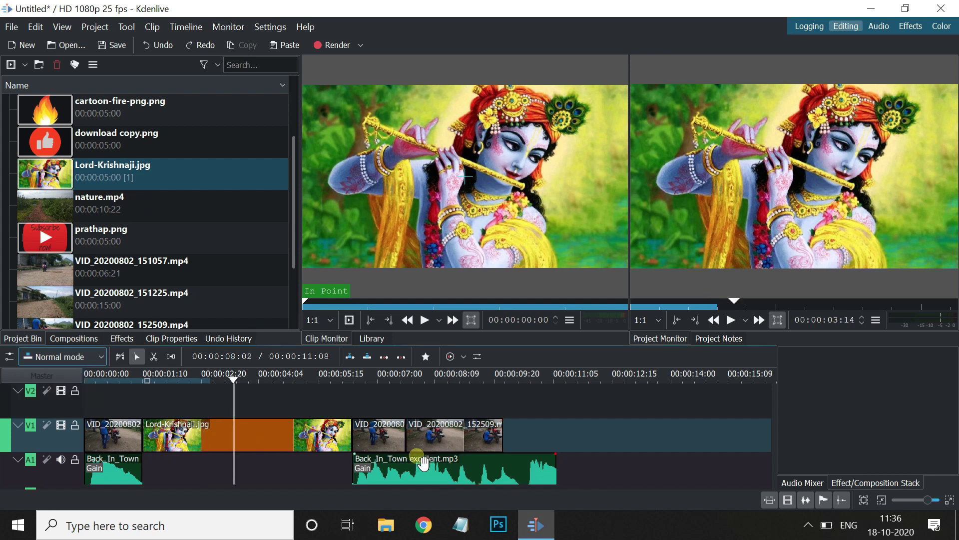
{"action": "left_click", "coordinate": [196, 185]}
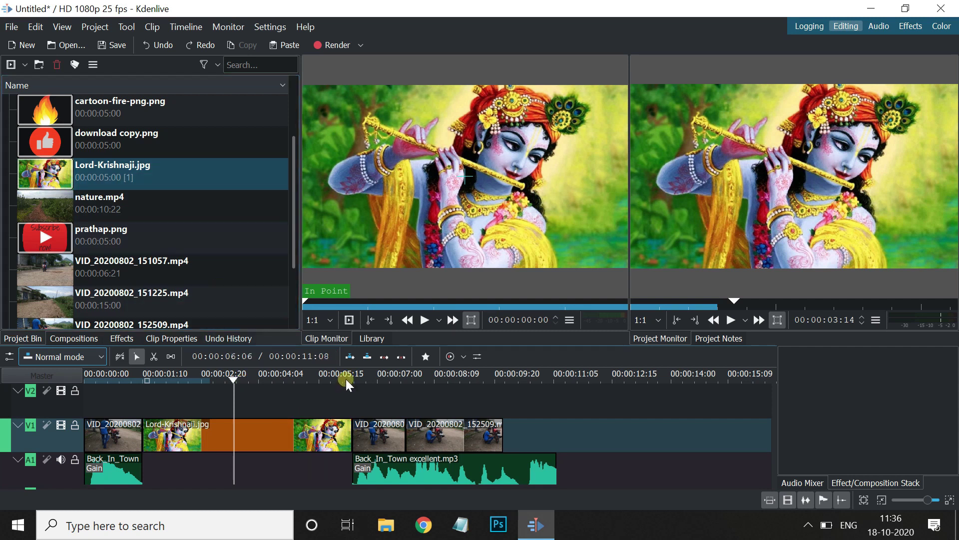
{"action": "left_click", "coordinate": [275, 436]}
{"action": "left_click", "coordinate": [230, 414]}
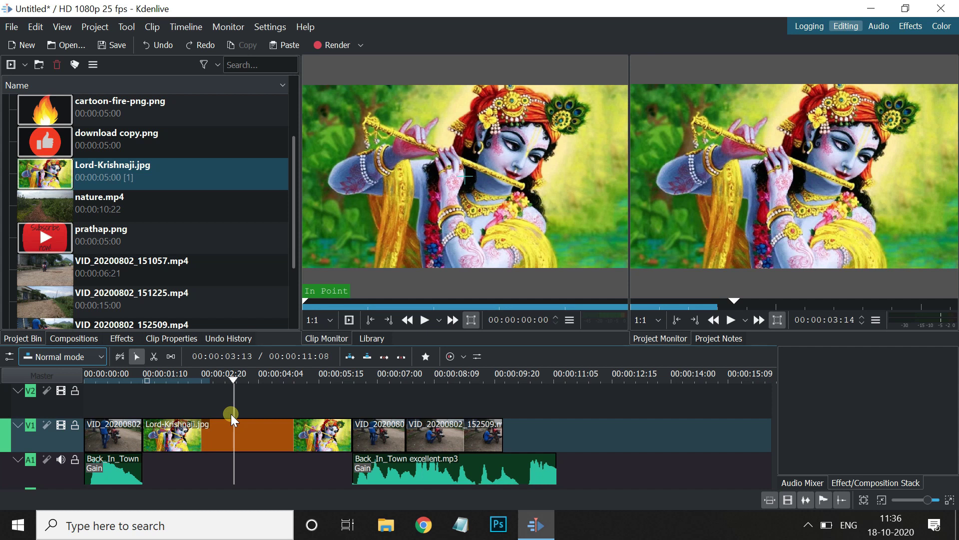
{"action": "left_click", "coordinate": [287, 438]}
{"action": "key", "text": "ctrl+z"}
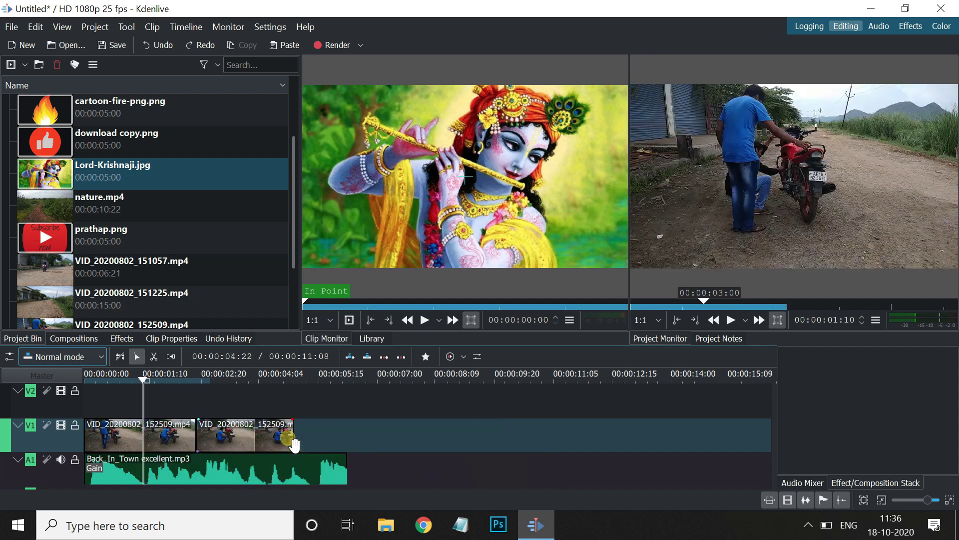
{"action": "left_click", "coordinate": [69, 356]}
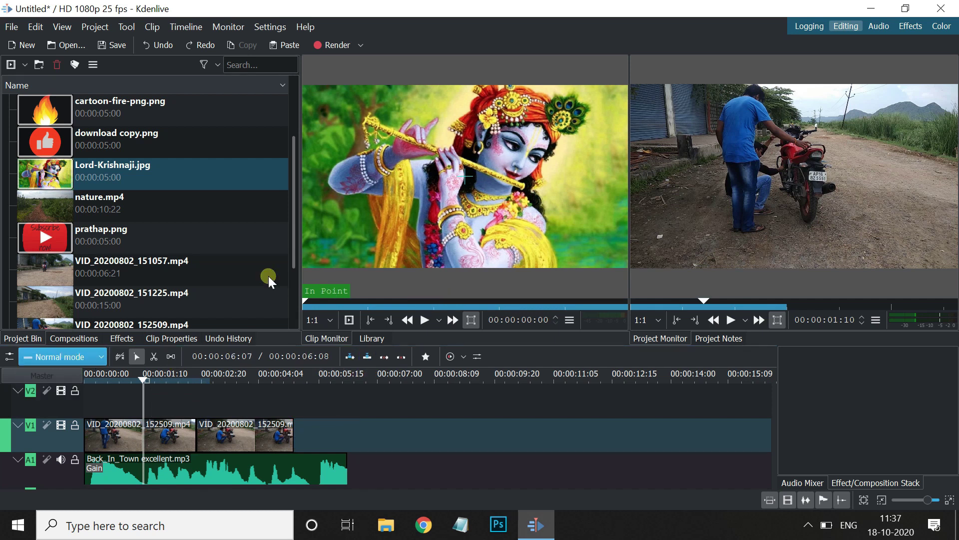
{"action": "left_click", "coordinate": [59, 244]}
{"action": "left_click", "coordinate": [367, 357]}
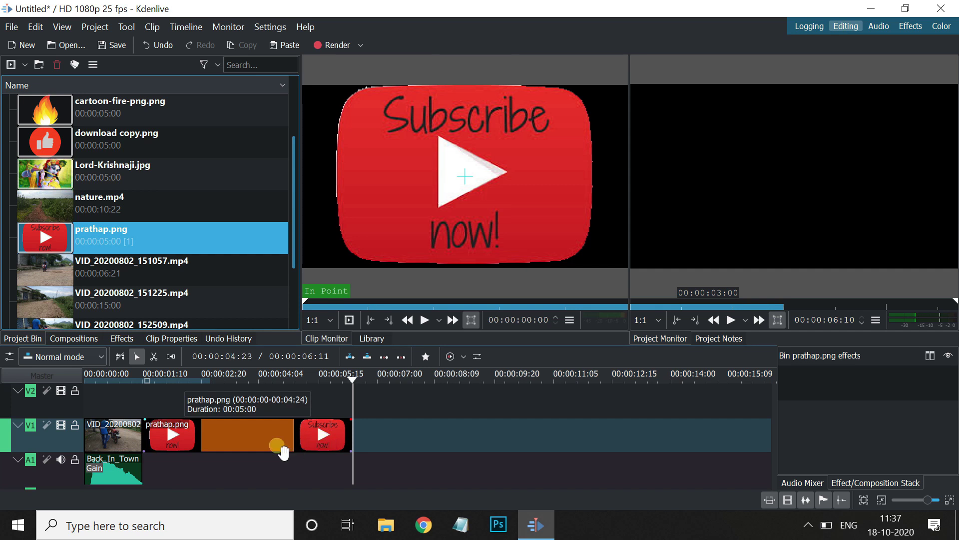
{"action": "left_click", "coordinate": [367, 387]}
{"action": "left_click_drag", "start_coordinate": [354, 379], "coordinate": [221, 401]}
{"action": "left_click", "coordinate": [358, 392]}
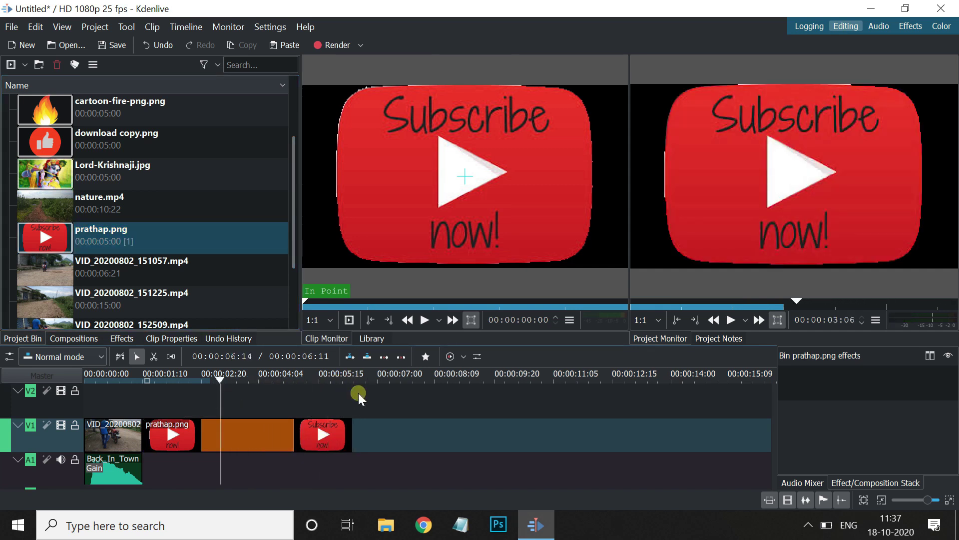
{"action": "key", "text": "ctrl+z"}
{"action": "key", "text": "ctrl+z"}
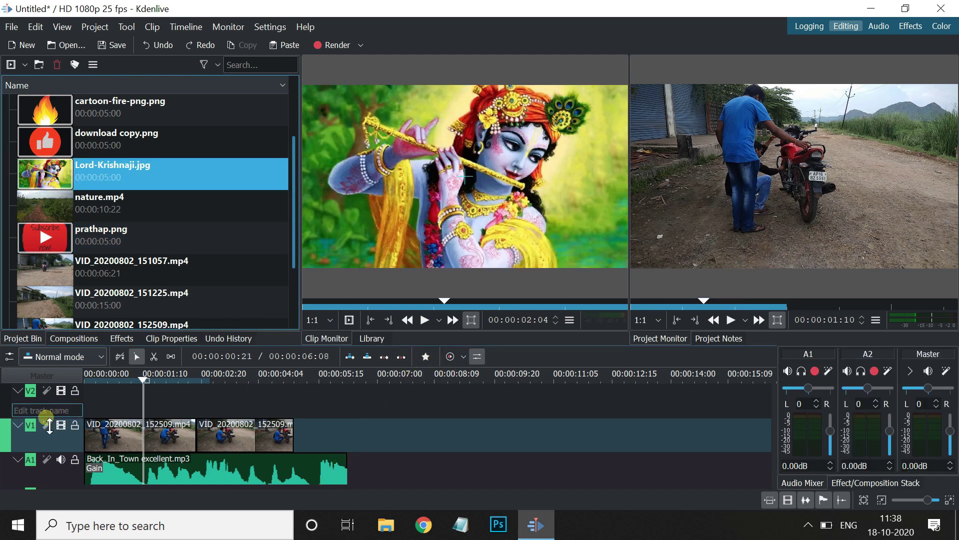
Collapse the V1 video track, select its first clip, then expand V1 back to full height
{"action": "mouse_move", "coordinate": [53, 447]}
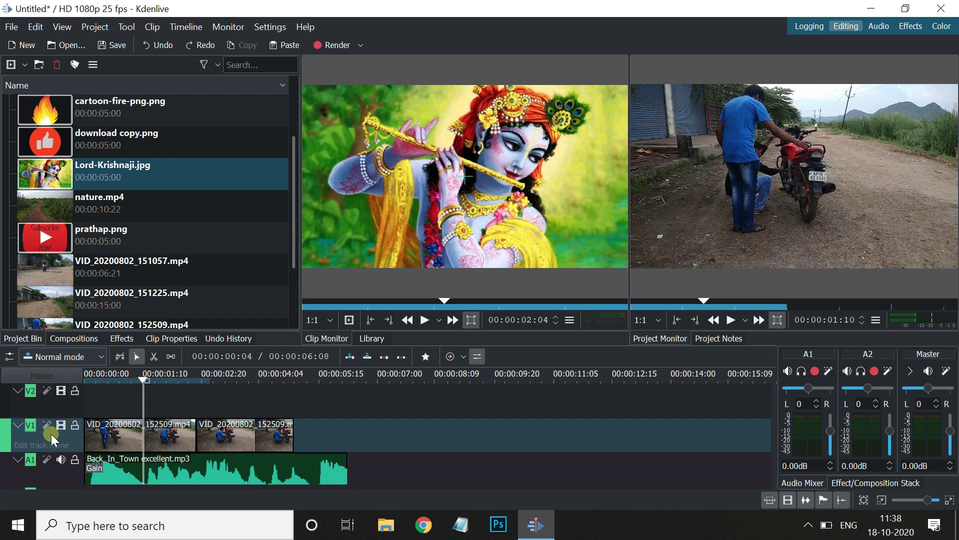
{"action": "left_click", "coordinate": [18, 426]}
{"action": "left_click", "coordinate": [127, 430]}
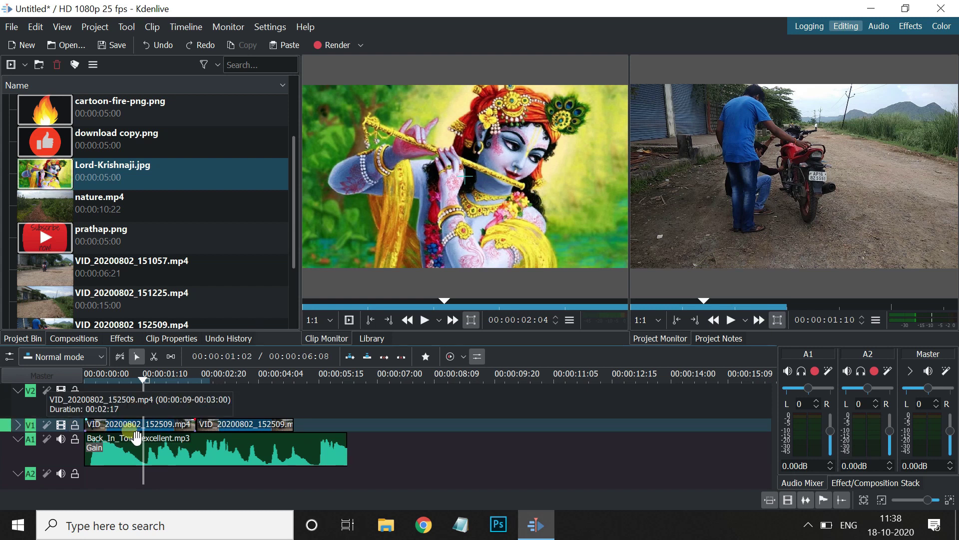
{"action": "left_click", "coordinate": [20, 424]}
{"action": "left_click", "coordinate": [19, 427]}
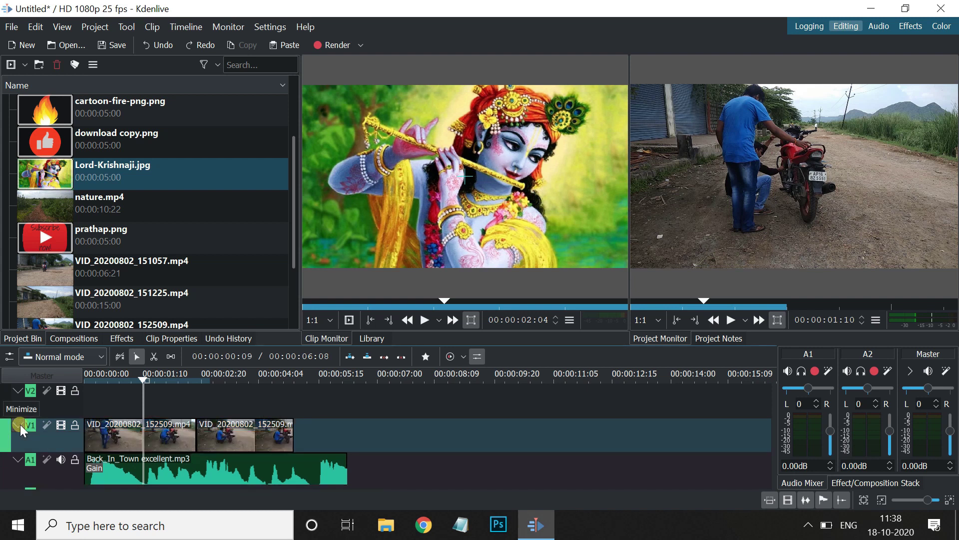
{"action": "mouse_move", "coordinate": [55, 434]}
Rename track V1 to PRATHAP from its effect stack, then jump the playhead to the zone end
{"action": "left_click", "coordinate": [46, 424]}
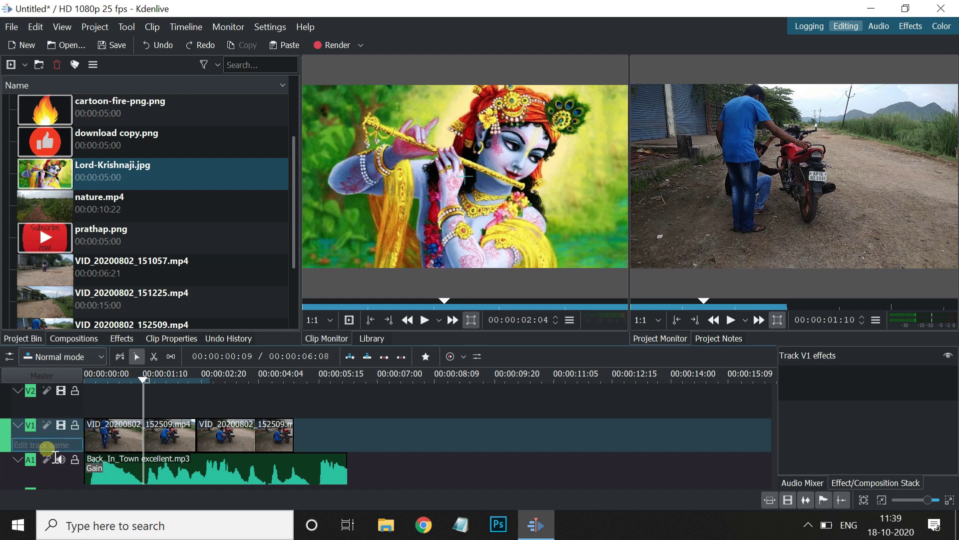
{"action": "left_click", "coordinate": [44, 444]}
{"action": "key", "text": "Return"}
{"action": "type", "text": "PRAT"}
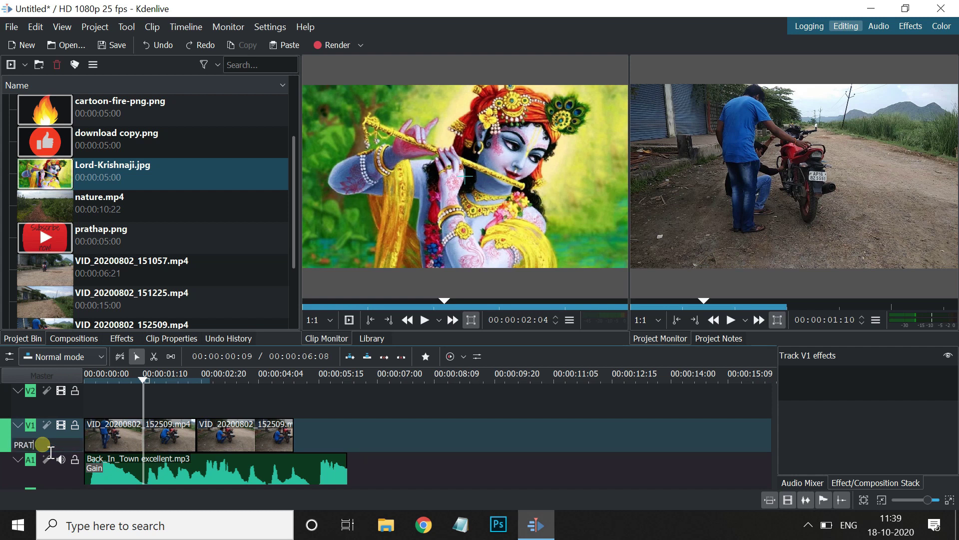
{"action": "type", "text": "HAP"}
{"action": "left_click", "coordinate": [376, 440]}
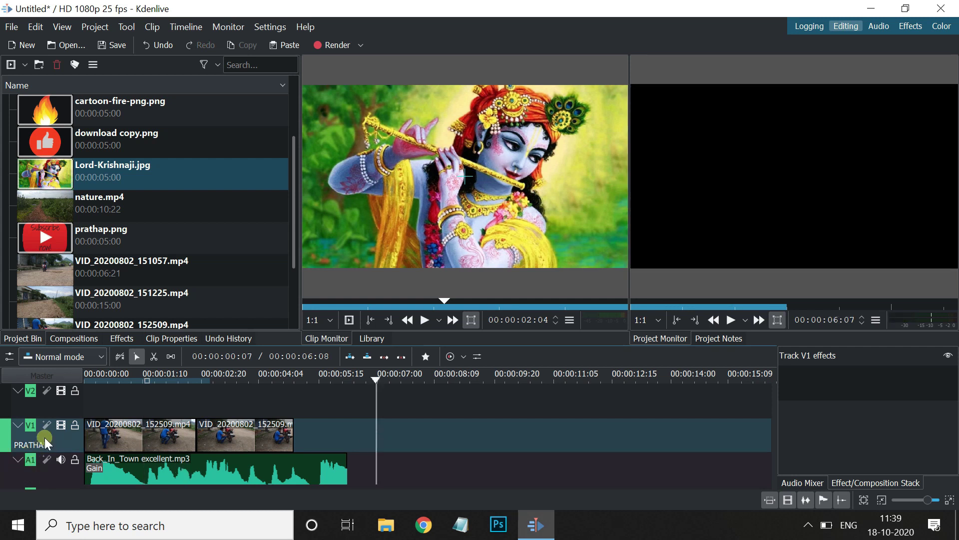
{"action": "key", "text": "shift+o"}
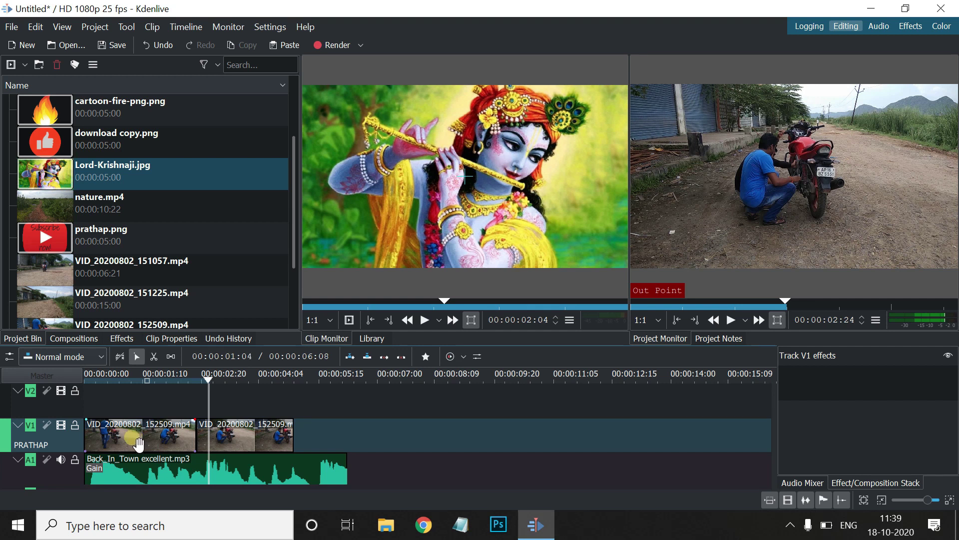
Pull the timeline zone end earlier and toggle the PRATHAP track's visibility off and back on
{"action": "left_click_drag", "start_coordinate": [211, 379], "coordinate": [190, 378]}
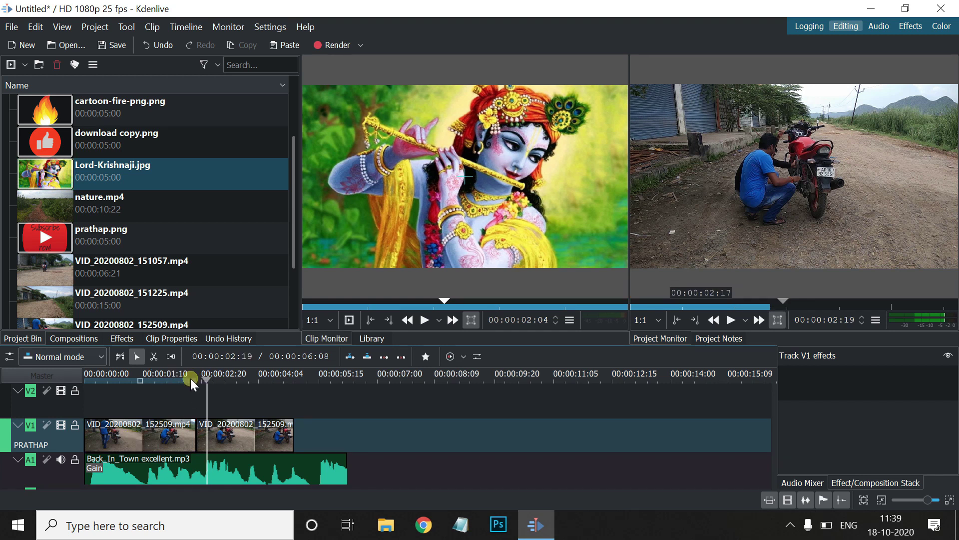
{"action": "left_click", "coordinate": [61, 424]}
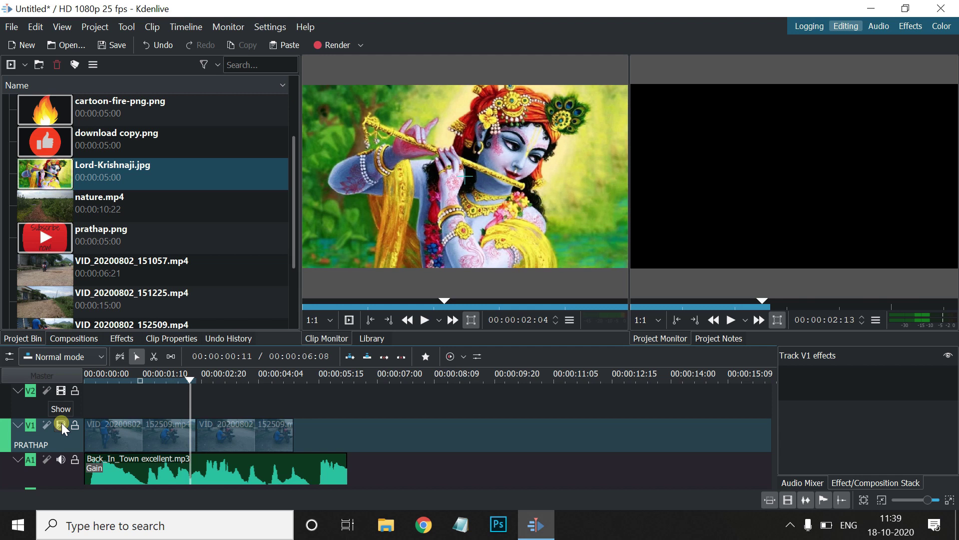
{"action": "left_click", "coordinate": [61, 424]}
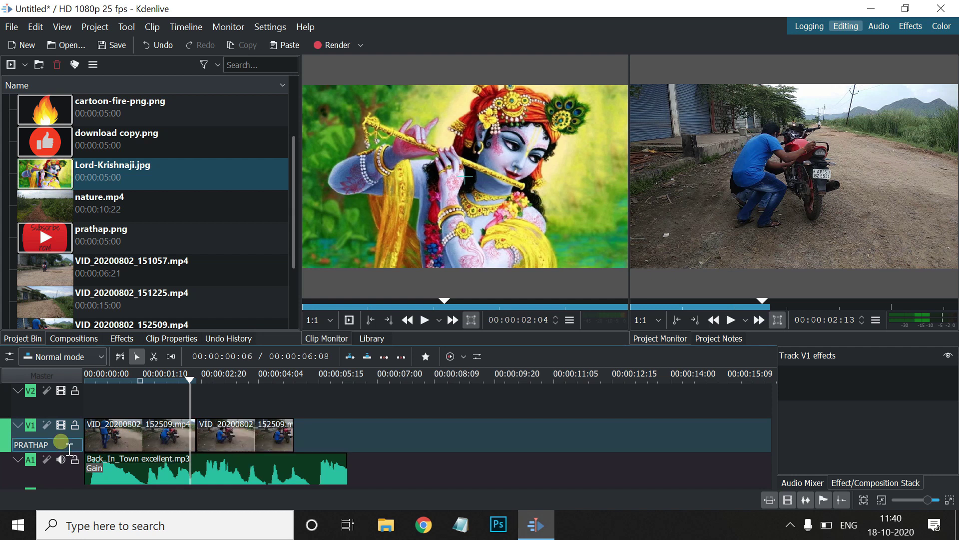
{"action": "left_click", "coordinate": [74, 432]}
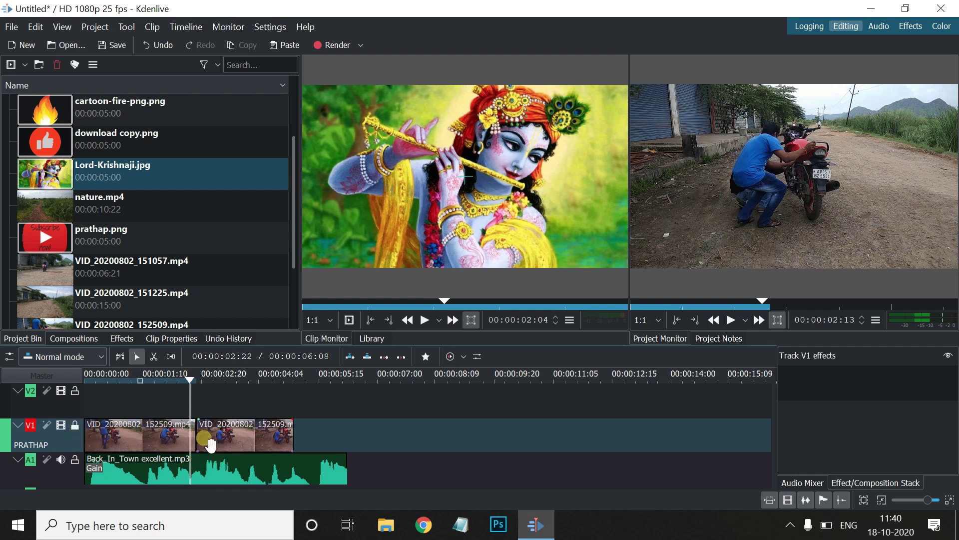
{"action": "left_click", "coordinate": [154, 358]}
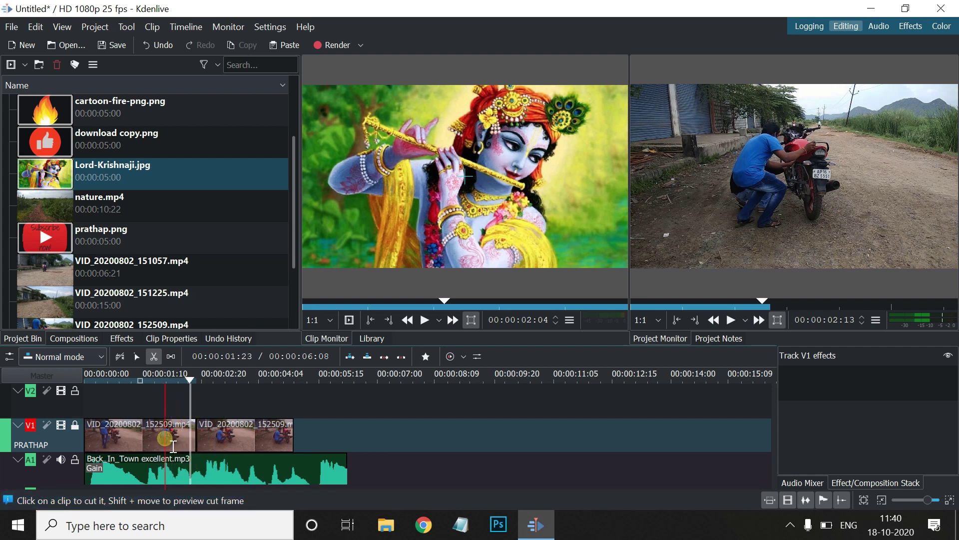
{"action": "left_click", "coordinate": [137, 356]}
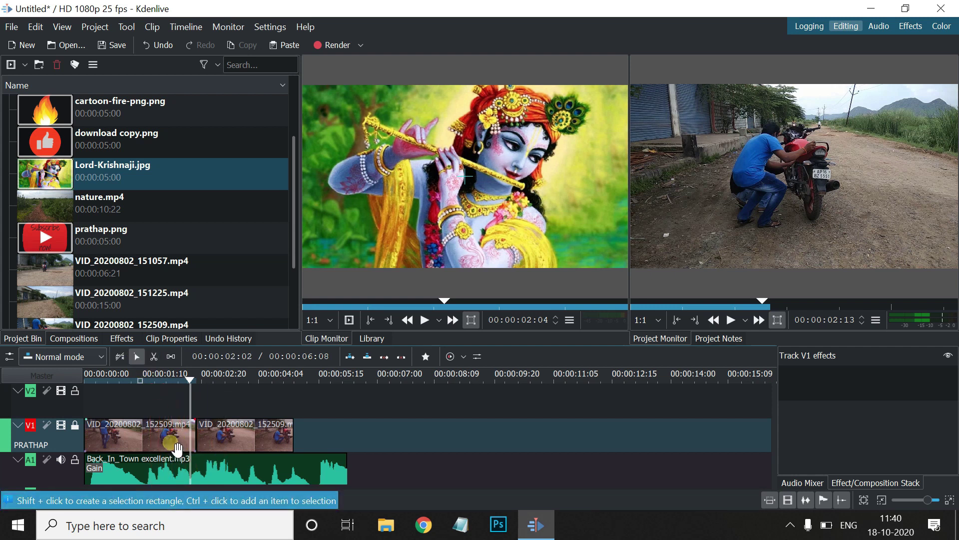
{"action": "left_click", "coordinate": [177, 443]}
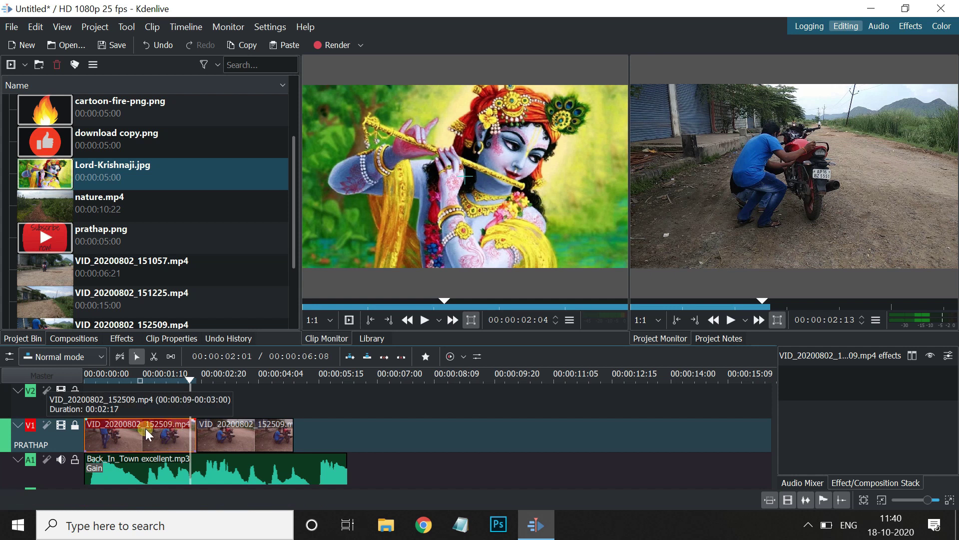
{"action": "left_click", "coordinate": [74, 424]}
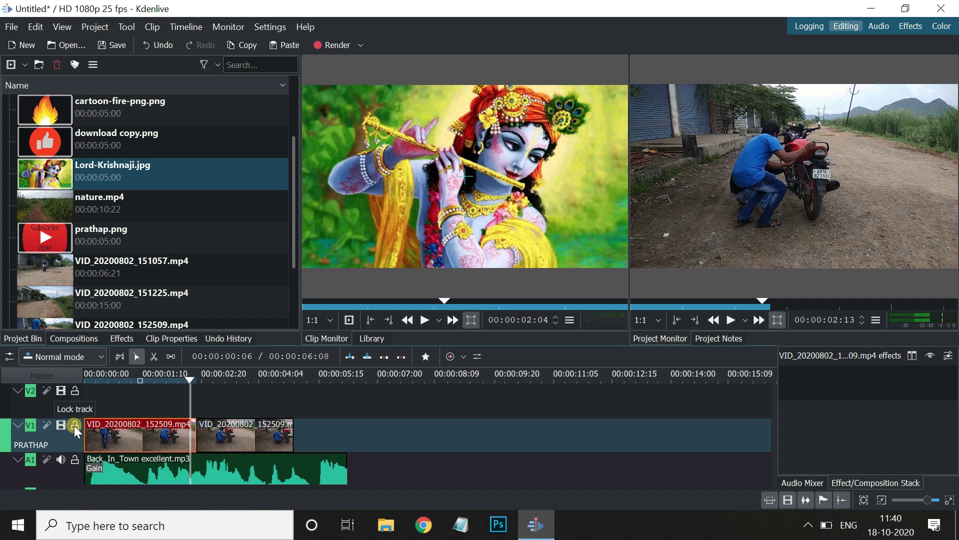
{"action": "double_click", "coordinate": [67, 442]}
{"action": "left_click", "coordinate": [13, 432]}
{"action": "right_click", "coordinate": [14, 432]}
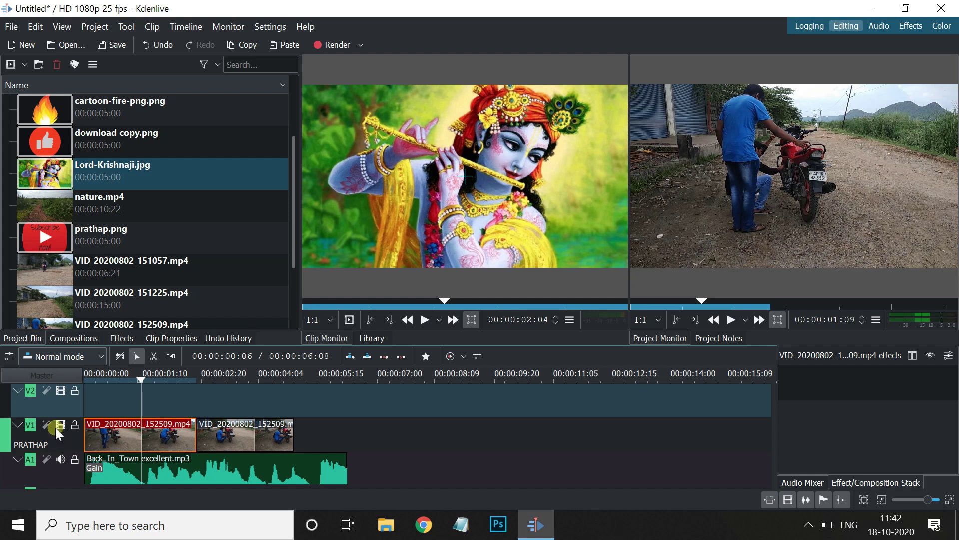
Begin renaming the V2 track, then dismiss its track options menu
{"action": "double_click", "coordinate": [20, 411]}
{"action": "right_click", "coordinate": [14, 407]}
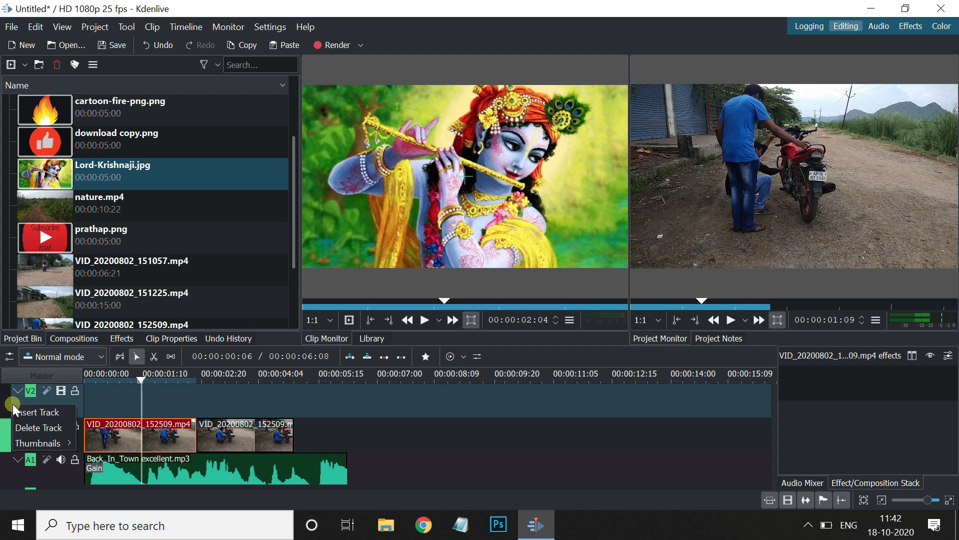
{"action": "left_click", "coordinate": [346, 423]}
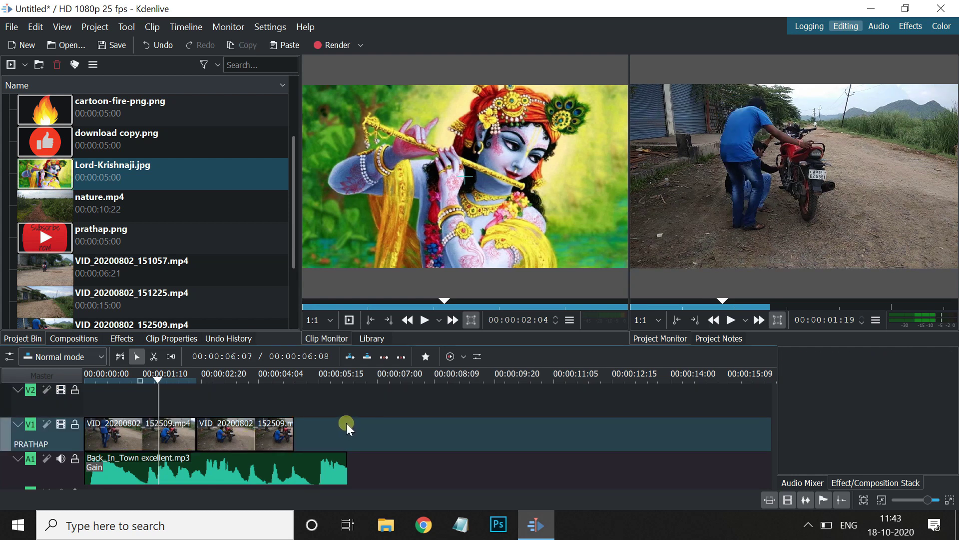
Delete the second VID_20200802_152509.mp4 clip on PRATHAP, leaving the first clip selected
{"action": "left_click", "coordinate": [422, 400]}
{"action": "left_click", "coordinate": [335, 458]}
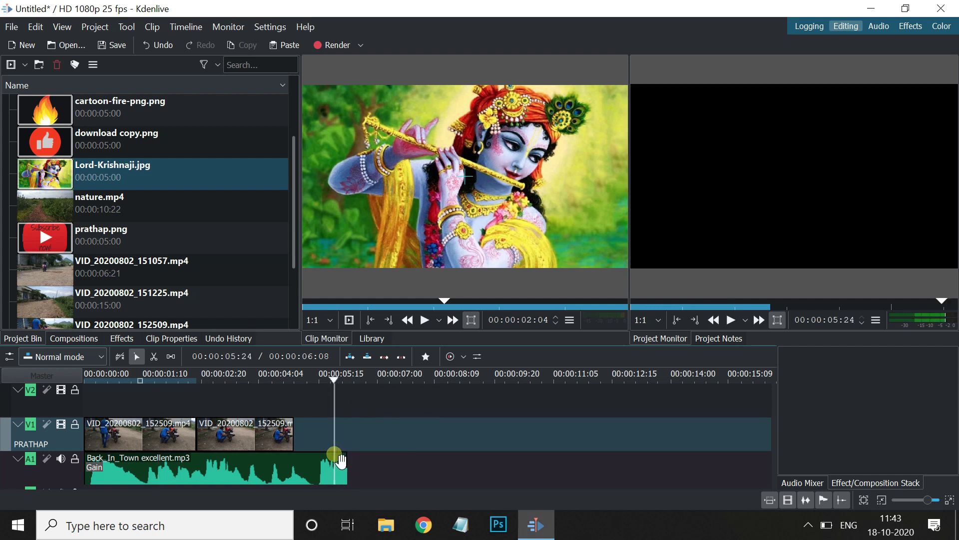
{"action": "left_click", "coordinate": [253, 438]}
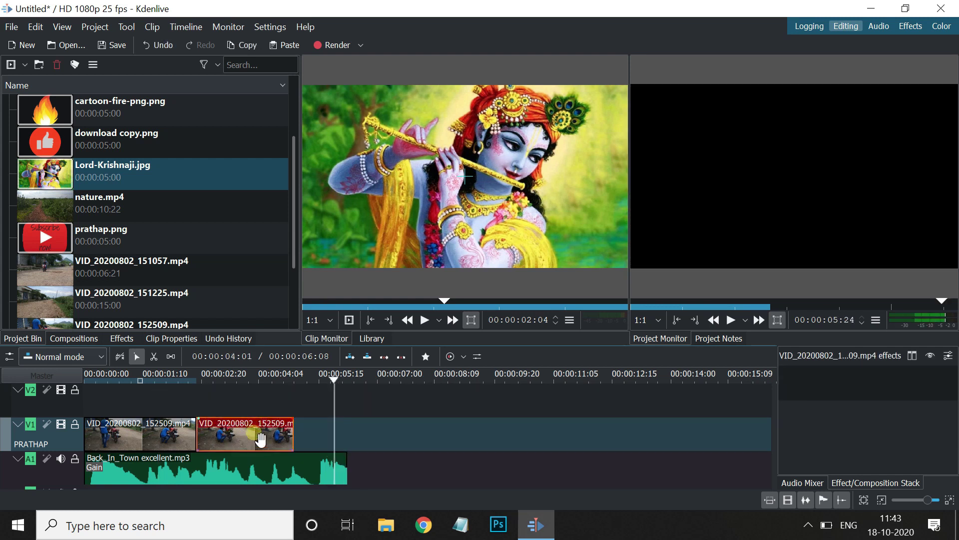
{"action": "key", "text": "Delete"}
{"action": "left_click", "coordinate": [196, 434]}
{"action": "key", "text": "ctrl+z"}
Add a fade-in and fade-out to the video clip, then play from the start to check
{"action": "left_click_drag", "start_coordinate": [86, 420], "coordinate": [110, 434]}
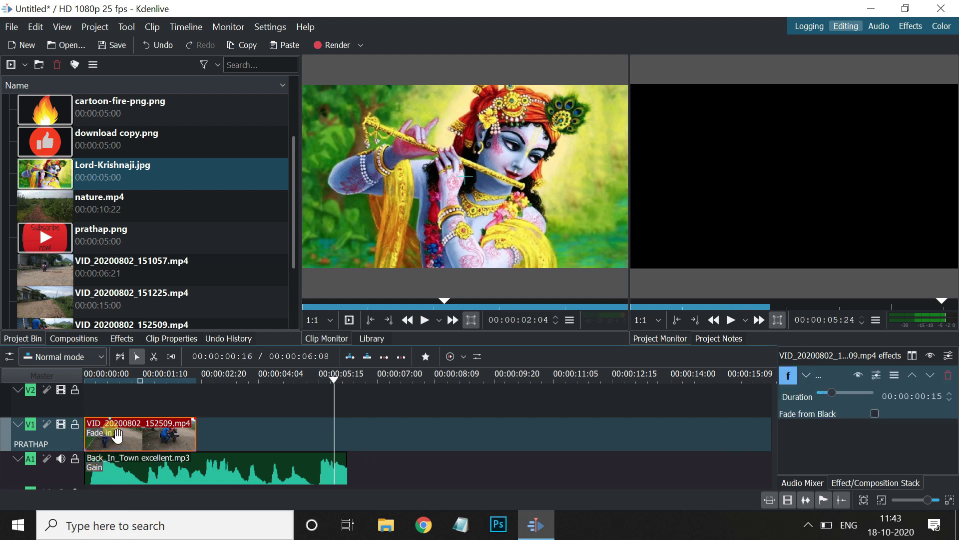
{"action": "left_click_drag", "start_coordinate": [196, 425], "coordinate": [176, 428]}
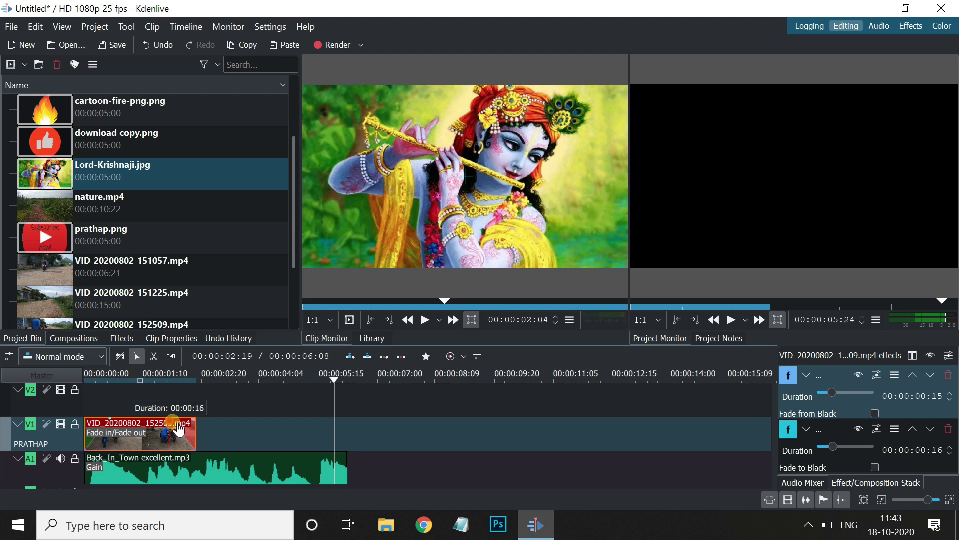
{"action": "left_click", "coordinate": [326, 382]}
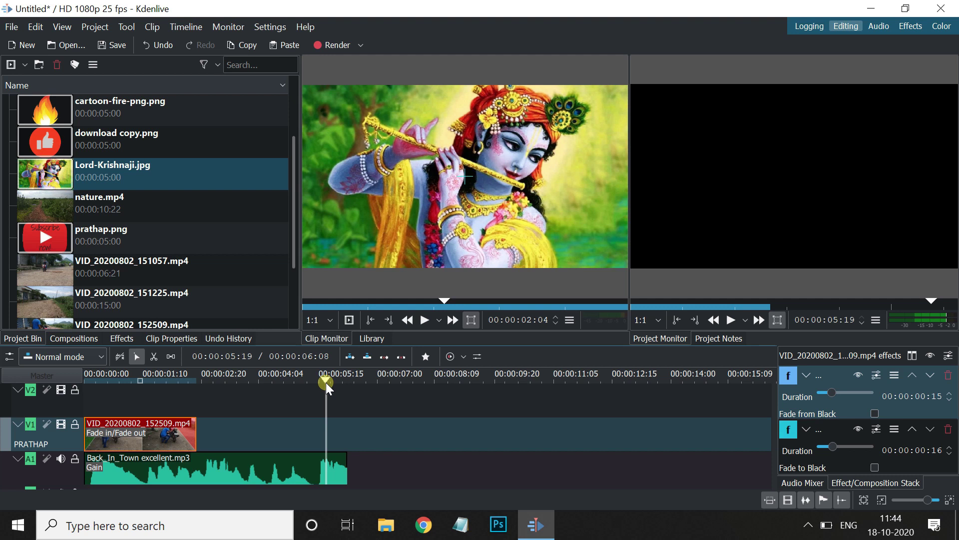
{"action": "left_click_drag", "start_coordinate": [326, 382], "coordinate": [37, 418]}
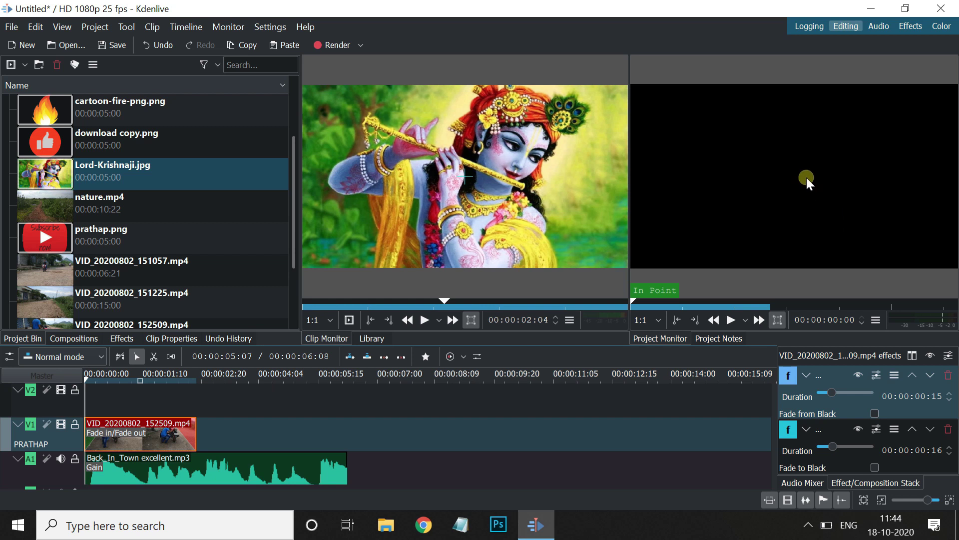
{"action": "left_click", "coordinate": [771, 190]}
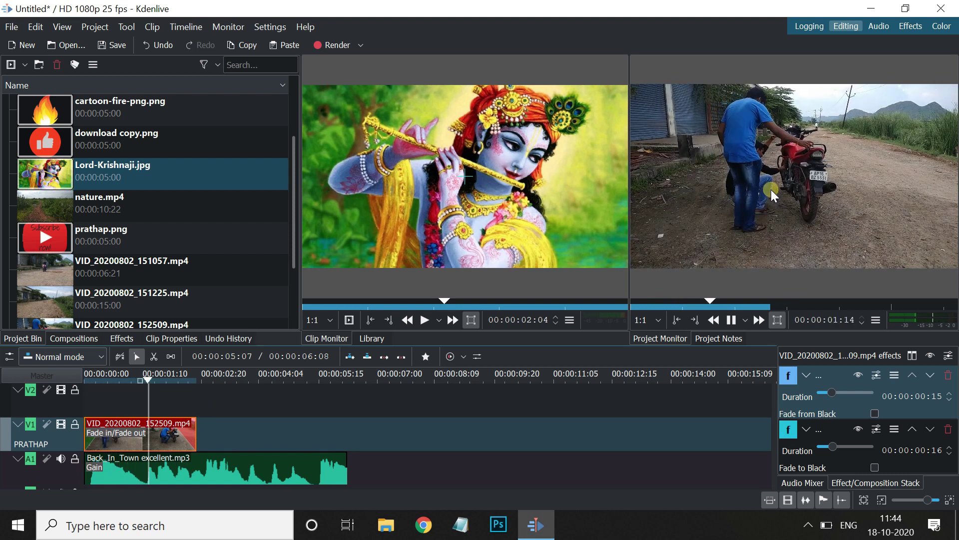
{"action": "left_click", "coordinate": [772, 190]}
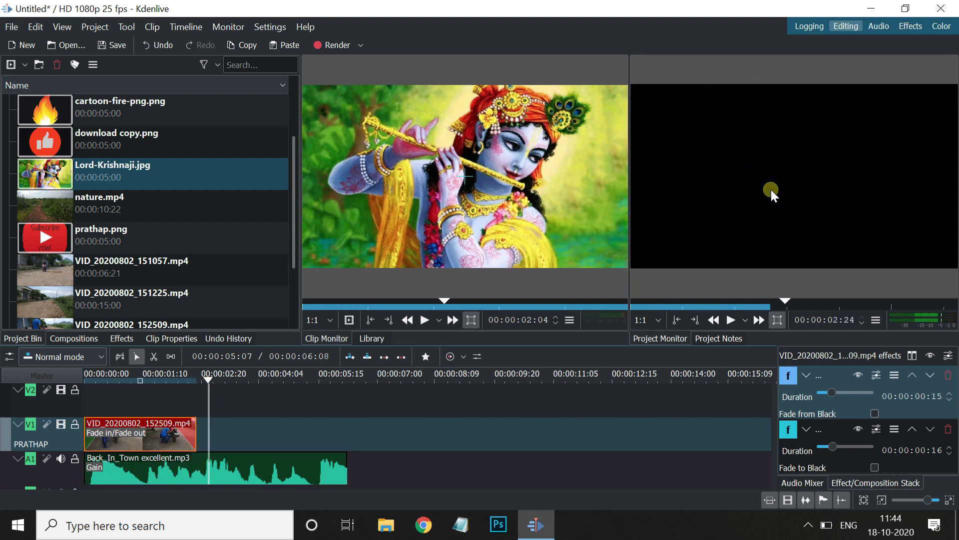
{"action": "left_click", "coordinate": [140, 483]}
Add a fade-in and fade-out to Back_In_Town excellent.mp3 and play from the start to hear them
{"action": "left_click", "coordinate": [150, 482]}
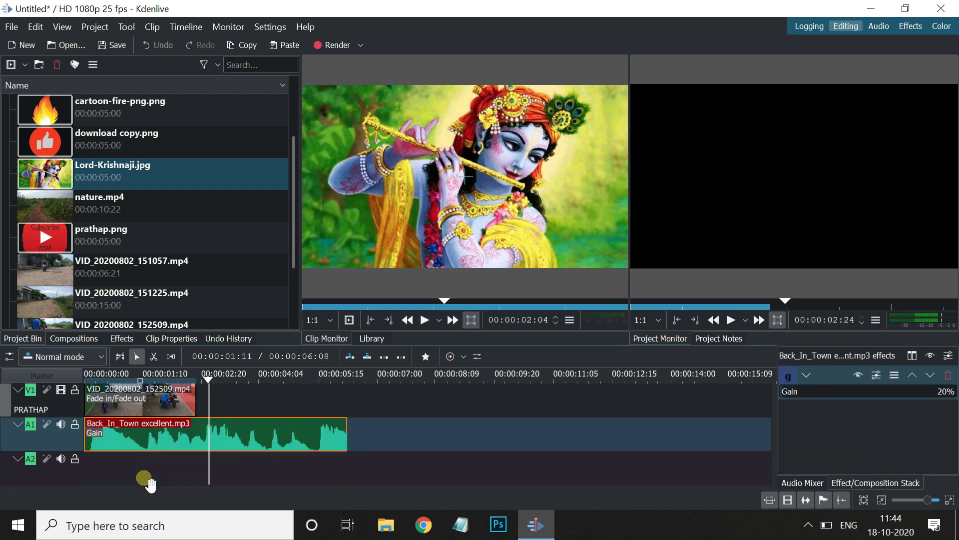
{"action": "left_click_drag", "start_coordinate": [93, 428], "coordinate": [129, 433]}
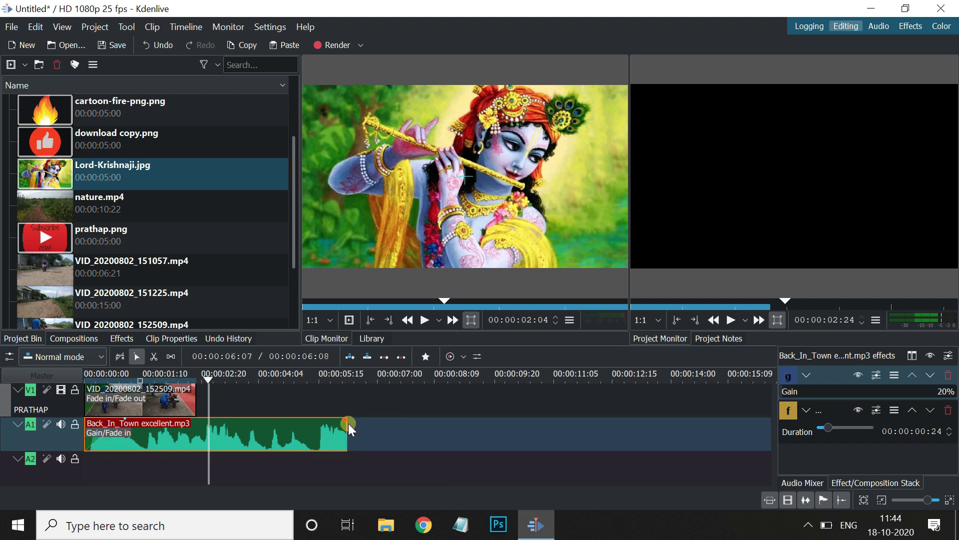
{"action": "left_click_drag", "start_coordinate": [348, 424], "coordinate": [327, 432]}
{"action": "key", "text": "Home"}
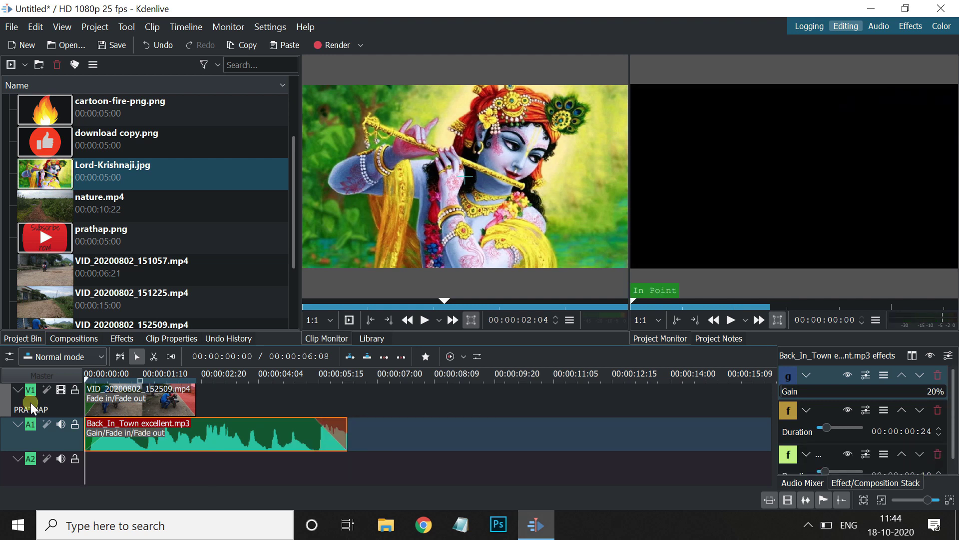
{"action": "key", "text": "space"}
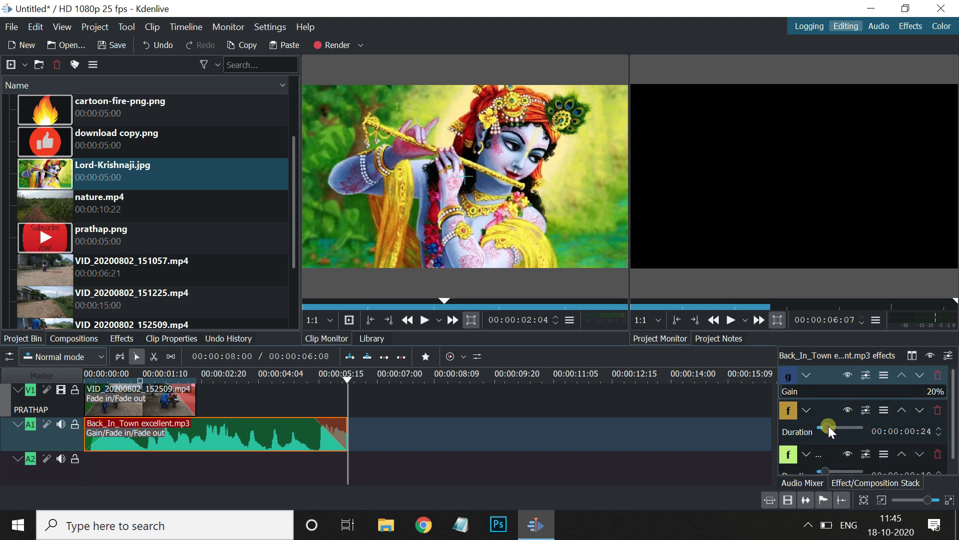
Lengthen the music fade-in, set the video fades to 00:00:01:09 in and 00:00:01:07 out, and play
{"action": "mouse_move", "coordinate": [829, 425]}
{"action": "left_mouse_down"}
{"action": "mouse_move", "coordinate": [850, 421]}
{"action": "mouse_move", "coordinate": [838, 423]}
{"action": "left_mouse_up"}
{"action": "scroll", "coordinate": [837, 469], "scroll_direction": "down", "scroll_amount": 1}
{"action": "left_click", "coordinate": [129, 402]}
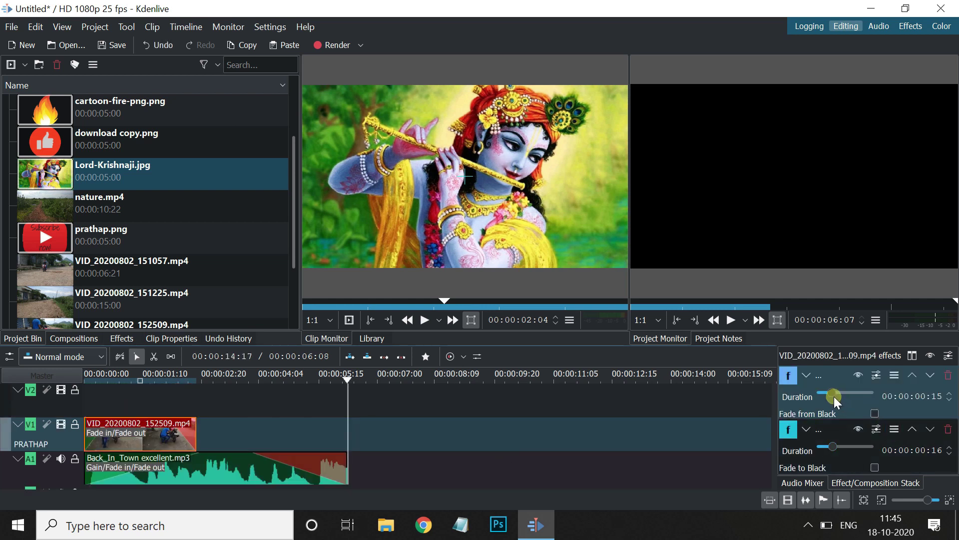
{"action": "left_click_drag", "start_coordinate": [834, 397], "coordinate": [848, 395]}
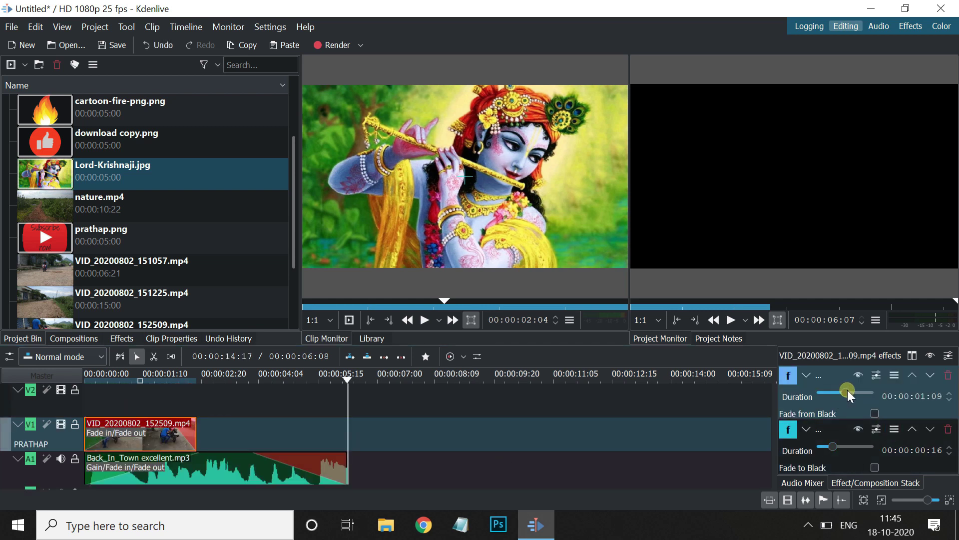
{"action": "left_click_drag", "start_coordinate": [834, 449], "coordinate": [844, 445]}
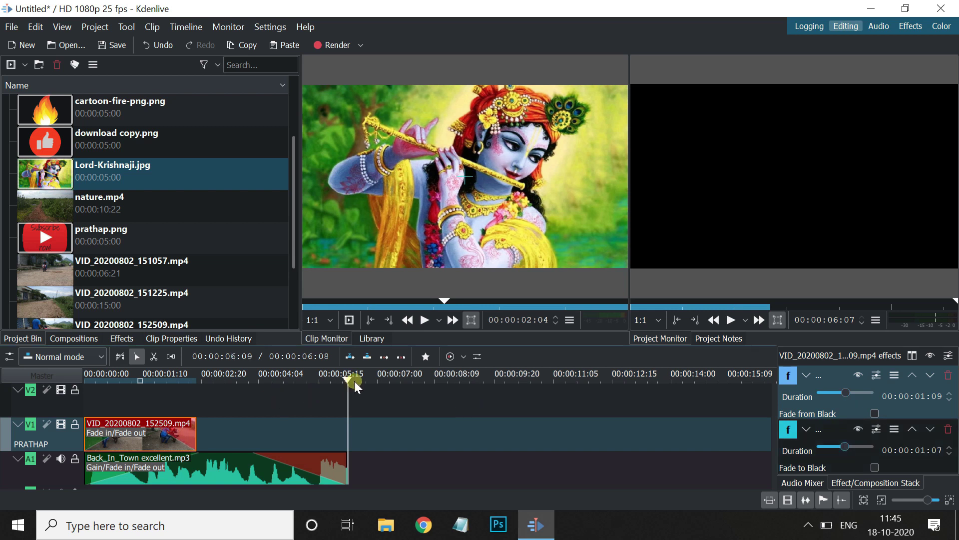
{"action": "key", "text": "space"}
Move the playhead to the clips' end and load green-screen Video.mp4 from the Project Bin into the Clip Monitor
{"action": "left_click", "coordinate": [348, 380]}
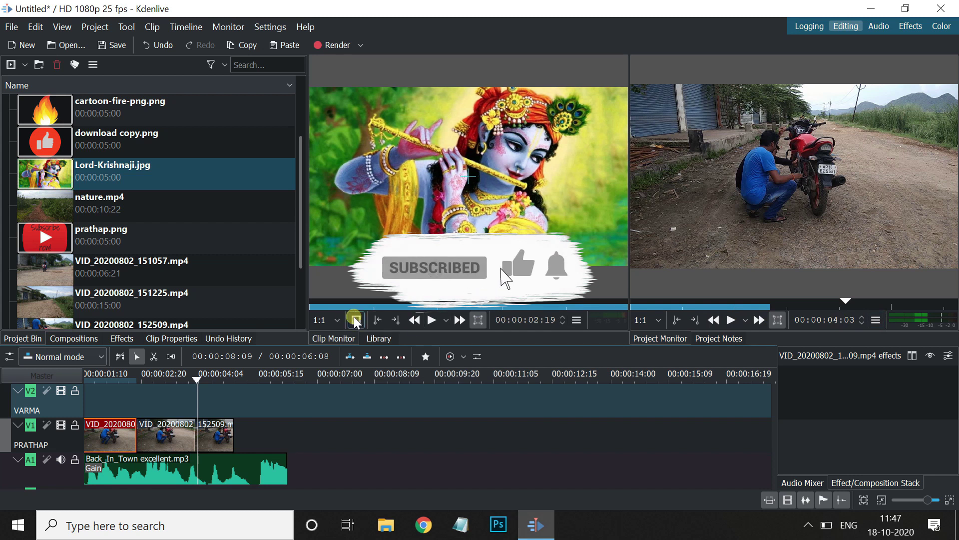
{"action": "left_click", "coordinate": [390, 320]}
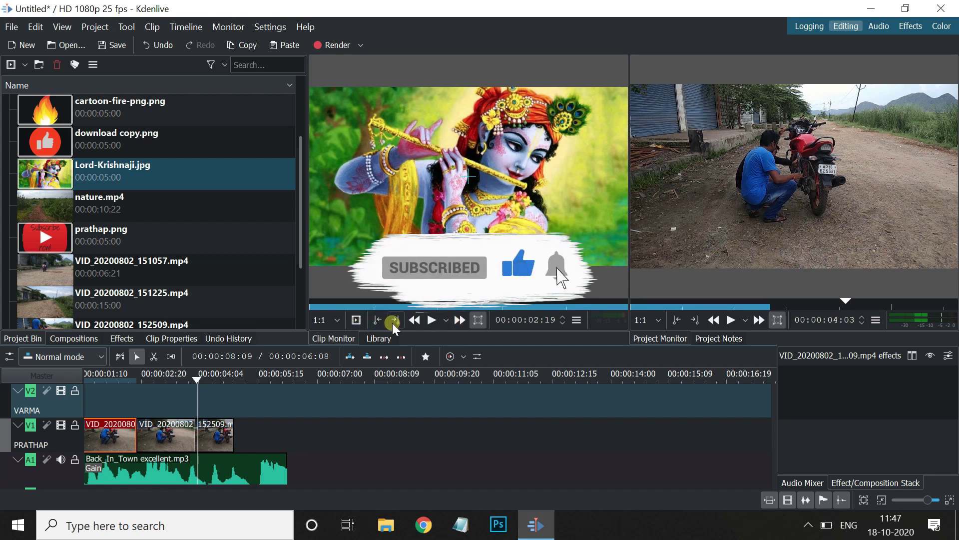
{"action": "left_click", "coordinate": [729, 327]}
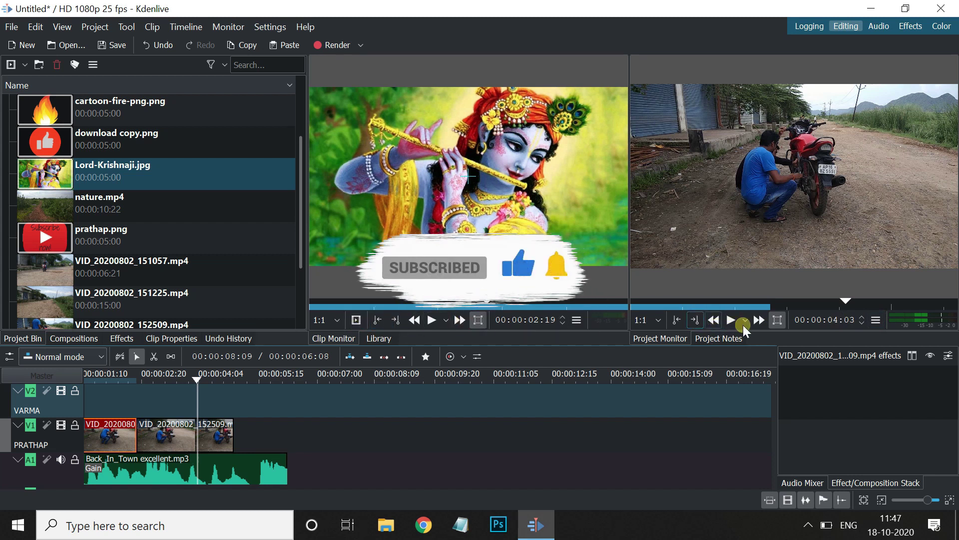
{"action": "left_click", "coordinate": [780, 323]}
{"action": "left_click", "coordinate": [528, 327]}
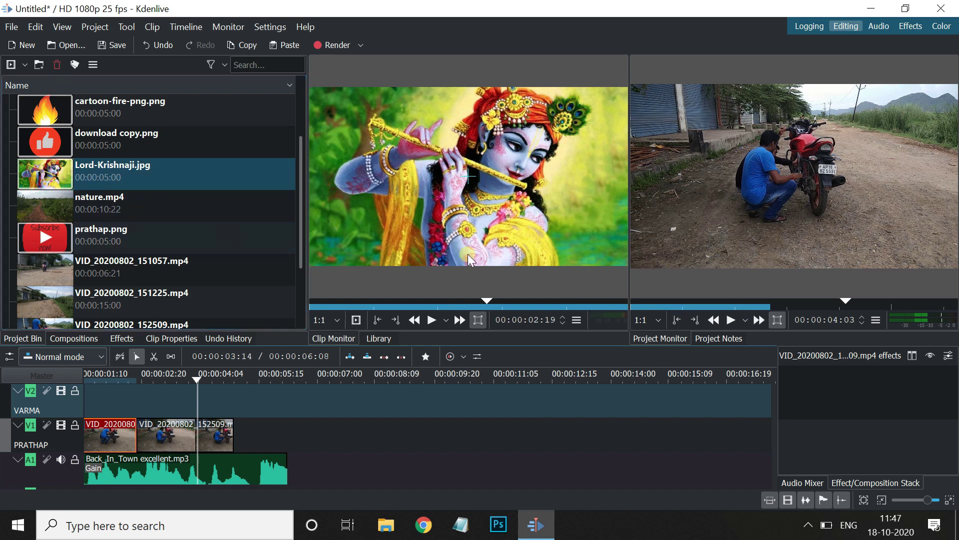
{"action": "scroll", "coordinate": [135, 250], "scroll_direction": "down", "scroll_amount": 2}
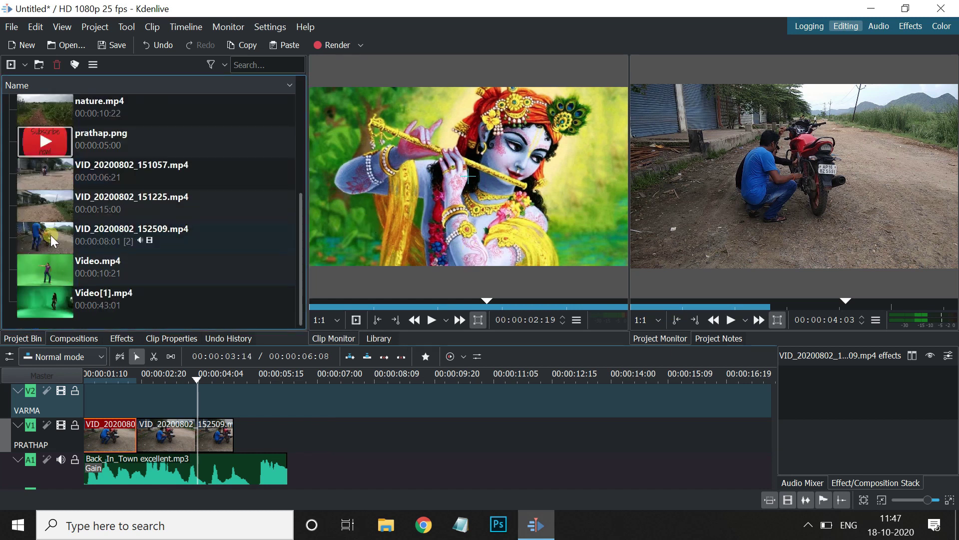
{"action": "left_click", "coordinate": [58, 276]}
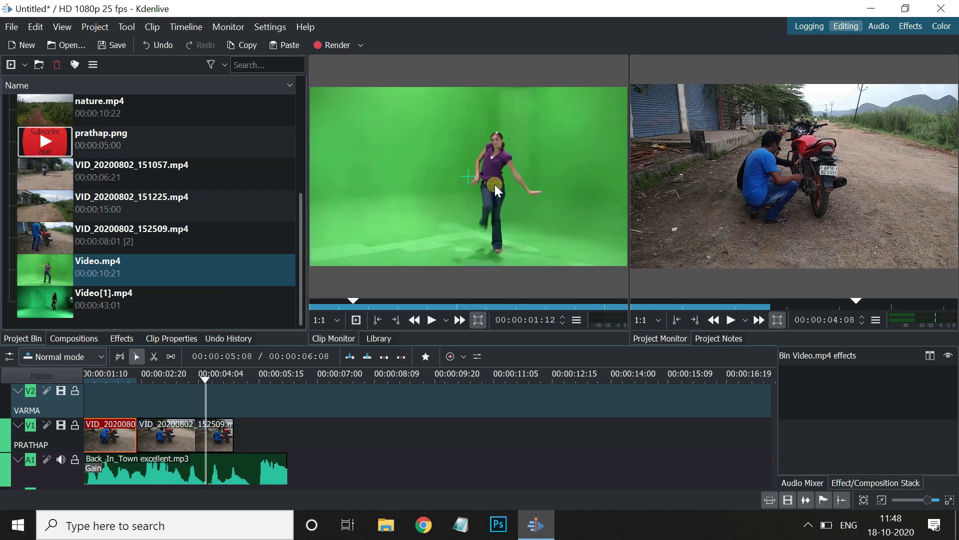
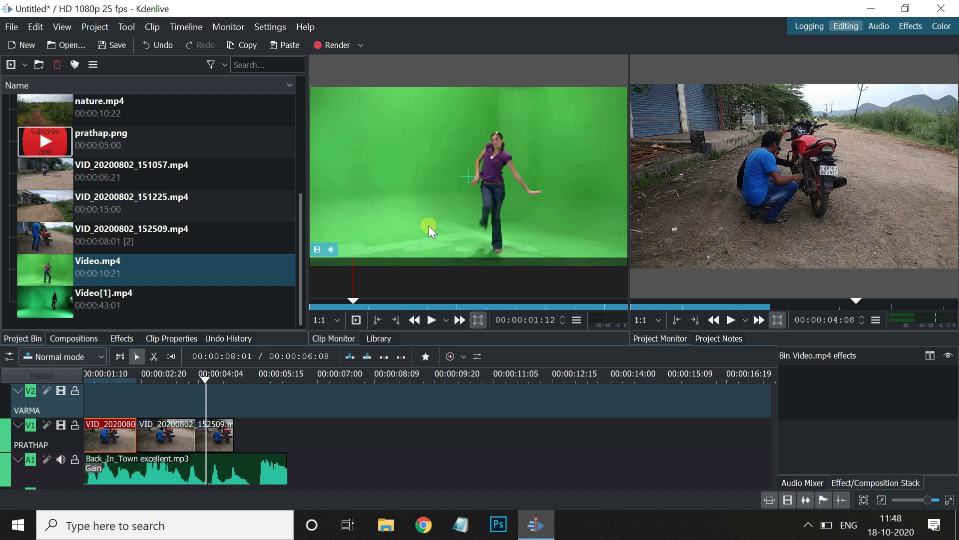
Mark an in and out zone on Video.mp4 and drop it on the timeline after the bike clips
{"action": "left_click_drag", "start_coordinate": [354, 299], "coordinate": [373, 296]}
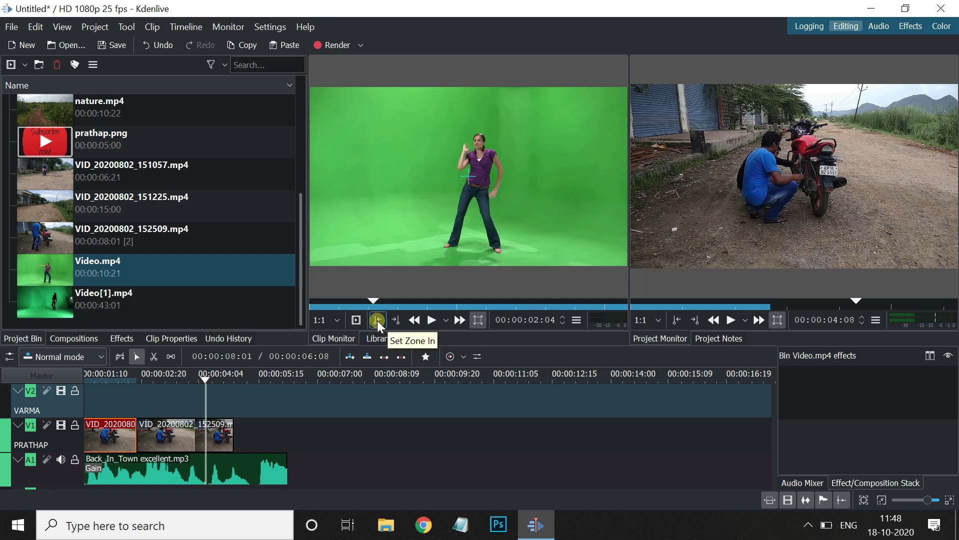
{"action": "left_click", "coordinate": [377, 319]}
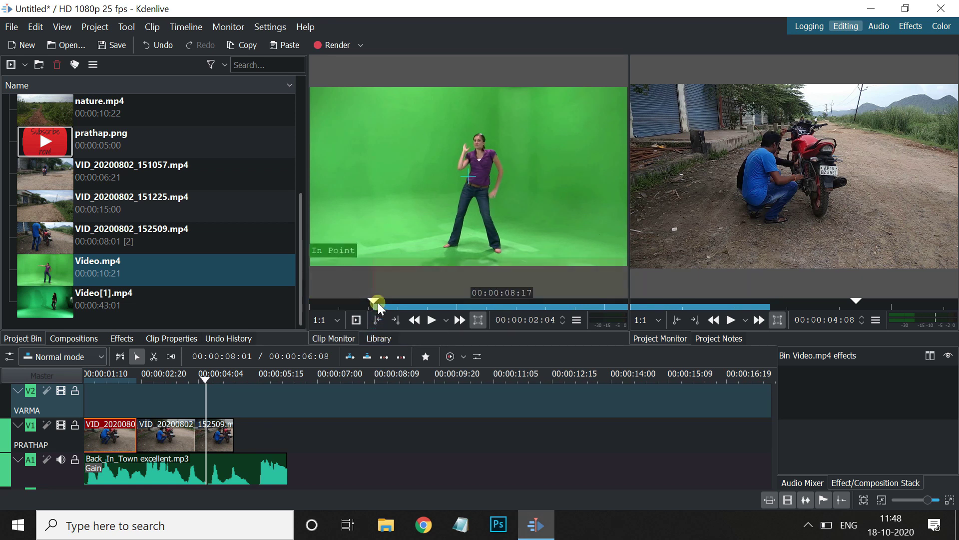
{"action": "left_click_drag", "start_coordinate": [376, 303], "coordinate": [468, 310]}
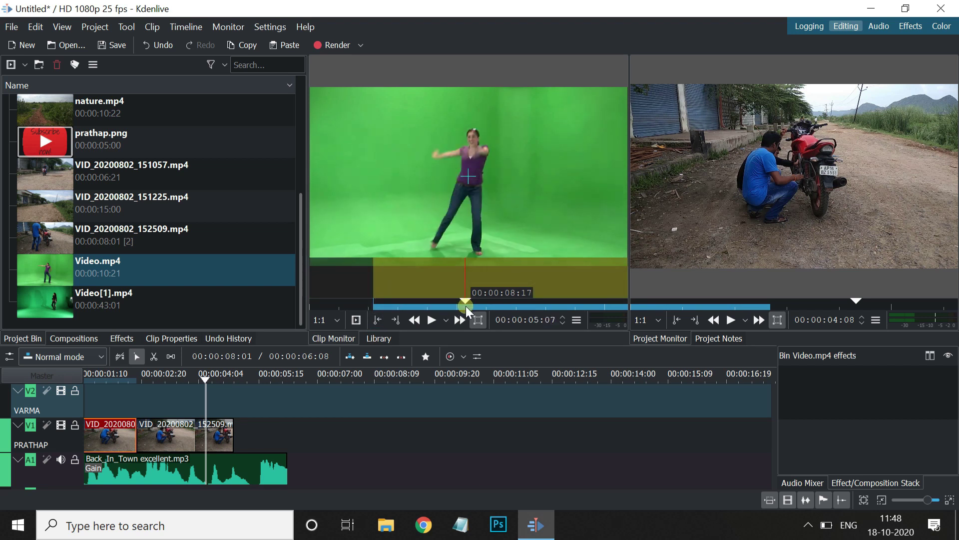
{"action": "left_click", "coordinate": [396, 320]}
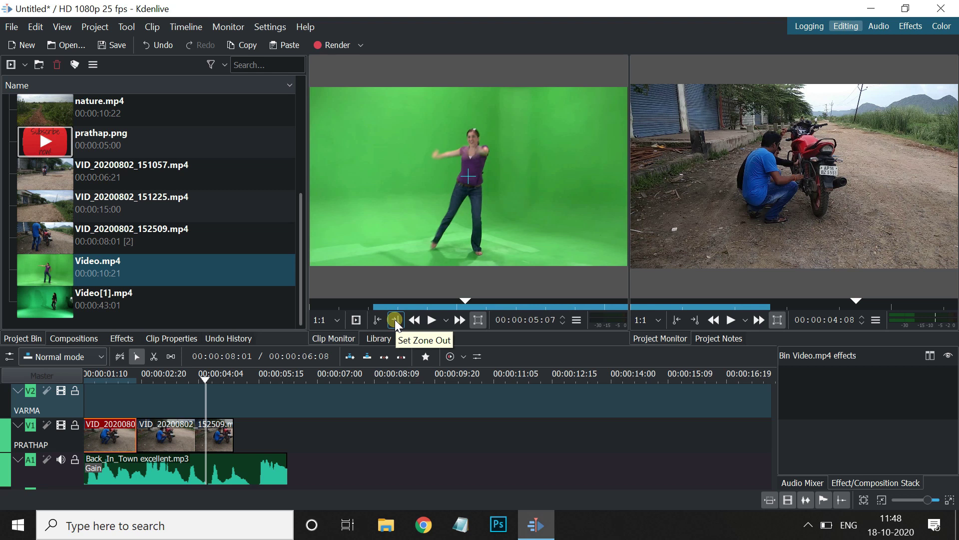
{"action": "left_click", "coordinate": [395, 320]}
{"action": "left_click_drag", "start_coordinate": [476, 295], "coordinate": [316, 472]}
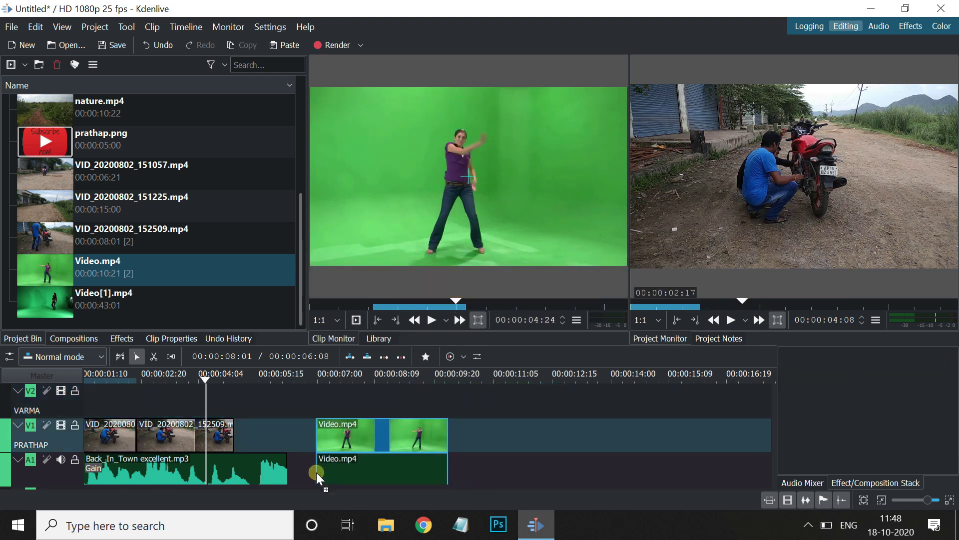
Preview the timeline from the Video.mp4 clip, then remove that clip
{"action": "left_click", "coordinate": [317, 371]}
{"action": "key", "text": "space"}
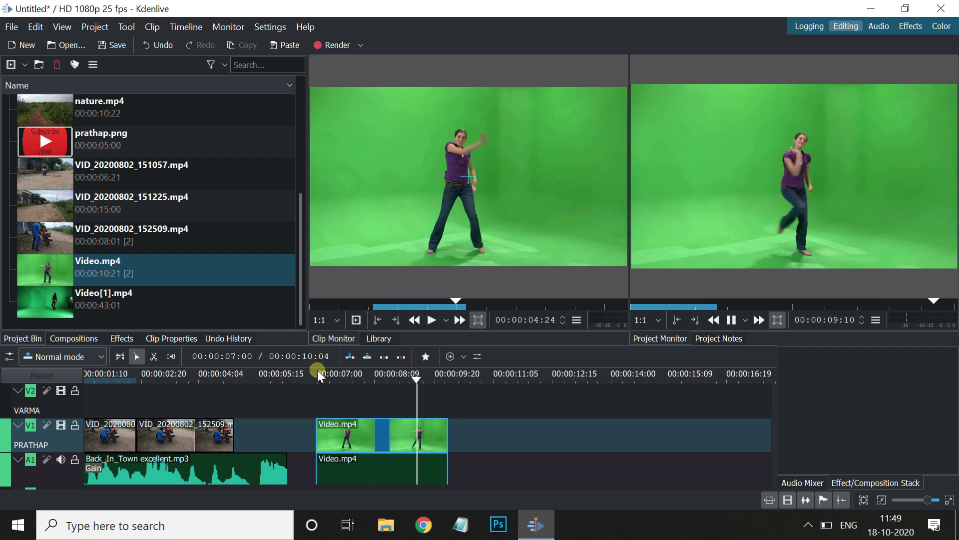
{"action": "left_click", "coordinate": [396, 449]}
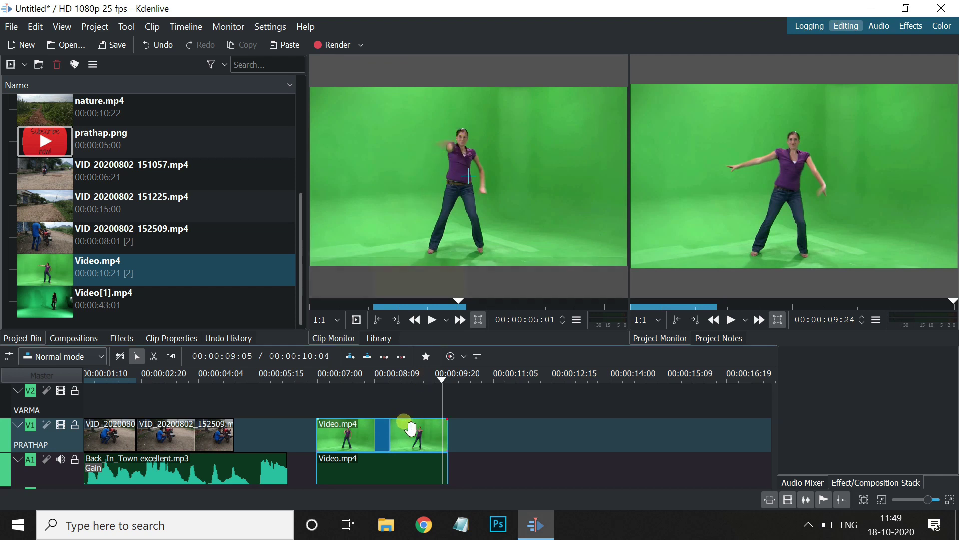
{"action": "left_click", "coordinate": [396, 443]}
{"action": "key", "text": "ctrl+z"}
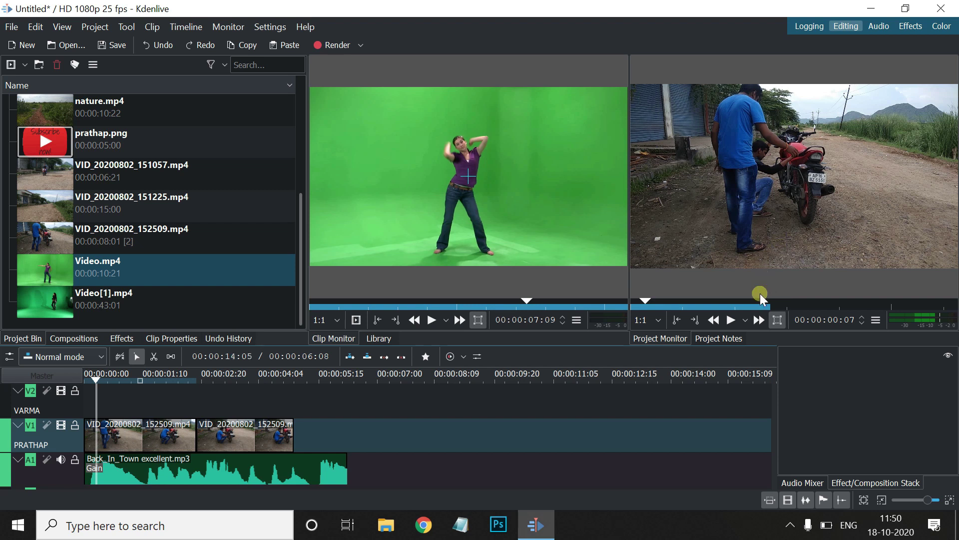
{"action": "left_click", "coordinate": [728, 323]}
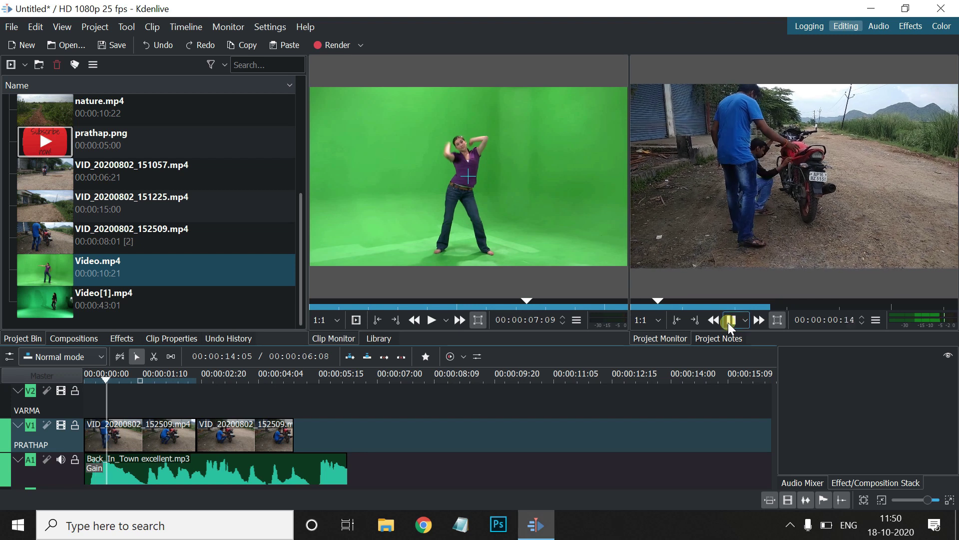
{"action": "left_click", "coordinate": [727, 323]}
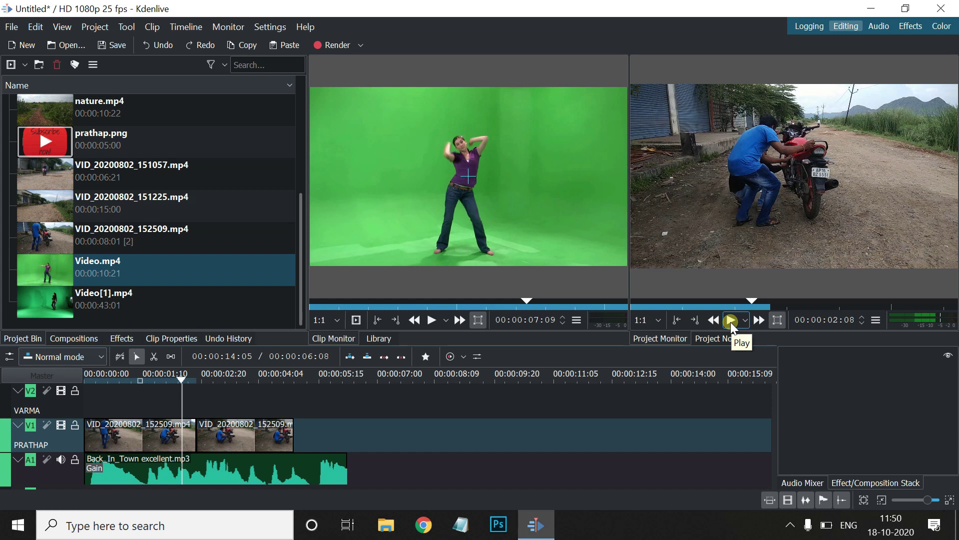
{"action": "left_click", "coordinate": [757, 323]}
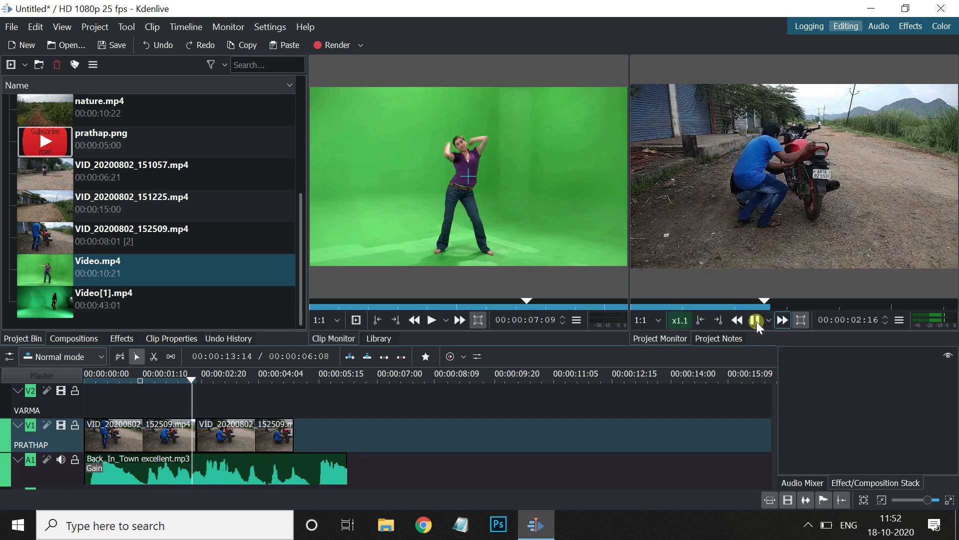
{"action": "left_click", "coordinate": [755, 322]}
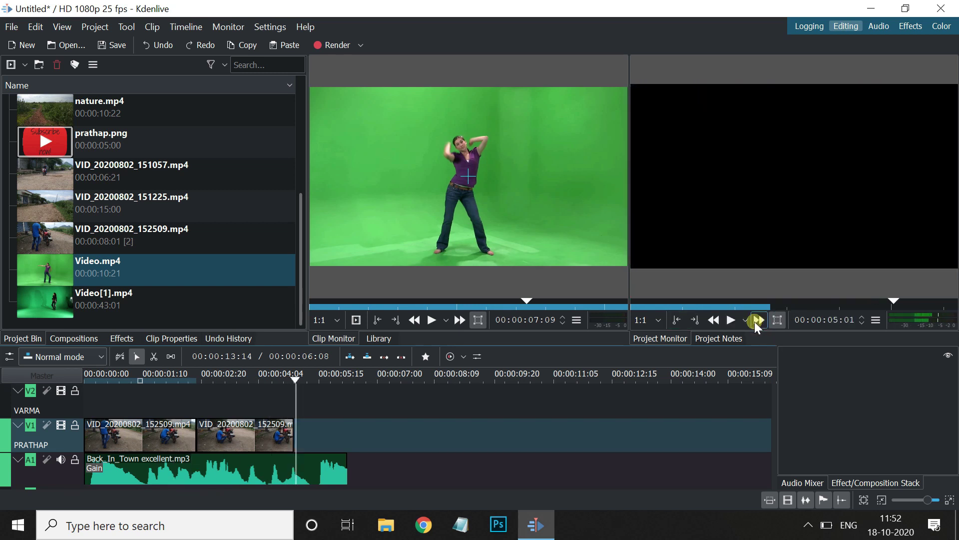
{"action": "left_click", "coordinate": [207, 372]}
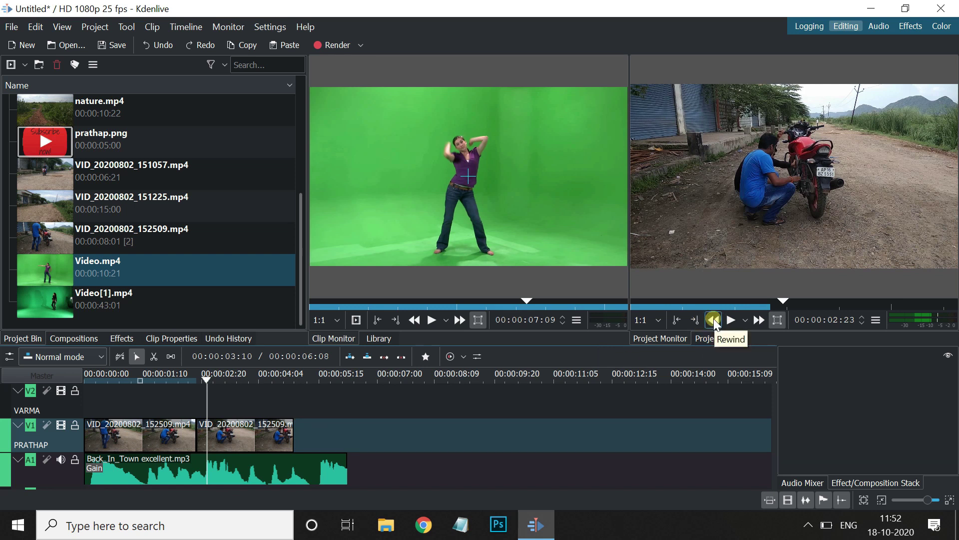
{"action": "left_click", "coordinate": [713, 320]}
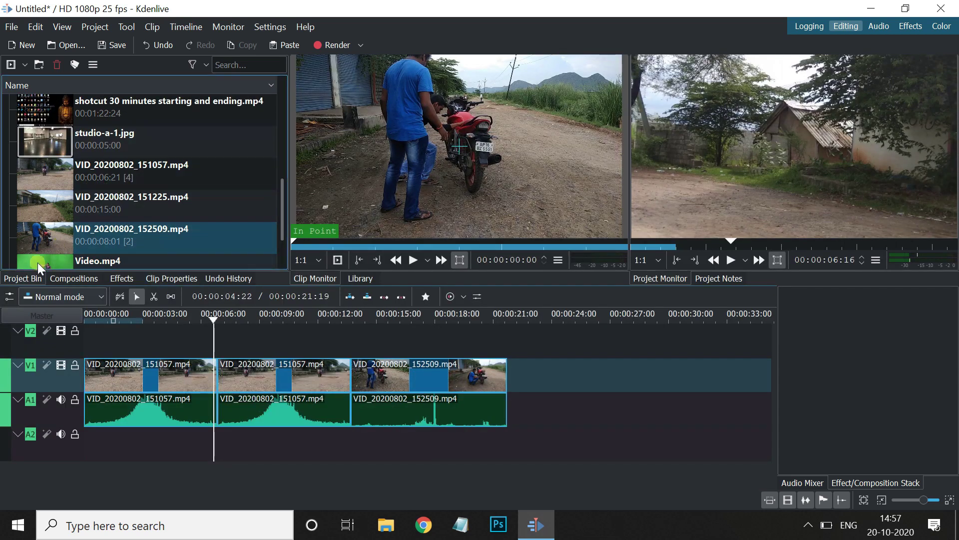
Choose Add Title Clip from the Project Bin's Add Clip dropdown
{"action": "left_click", "coordinate": [25, 64]}
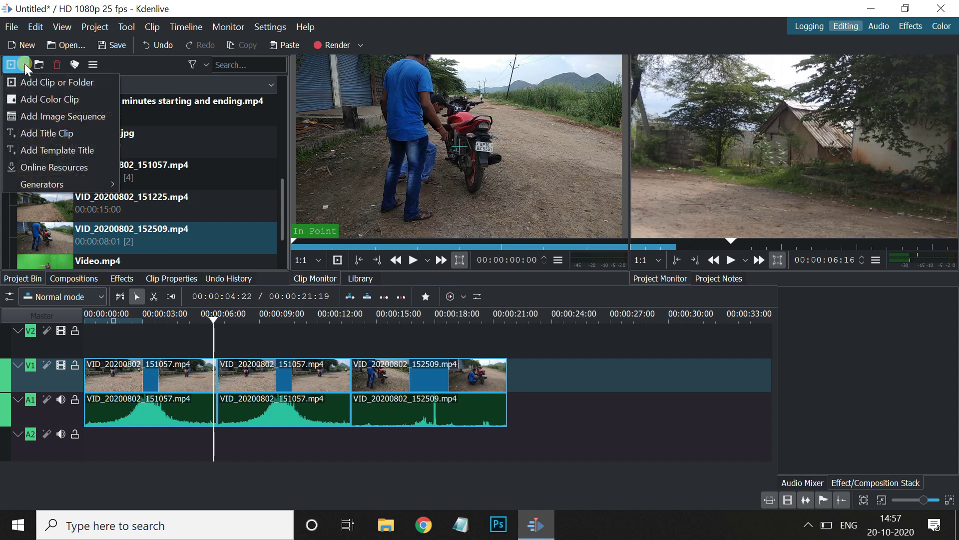
{"action": "left_click", "coordinate": [59, 132]}
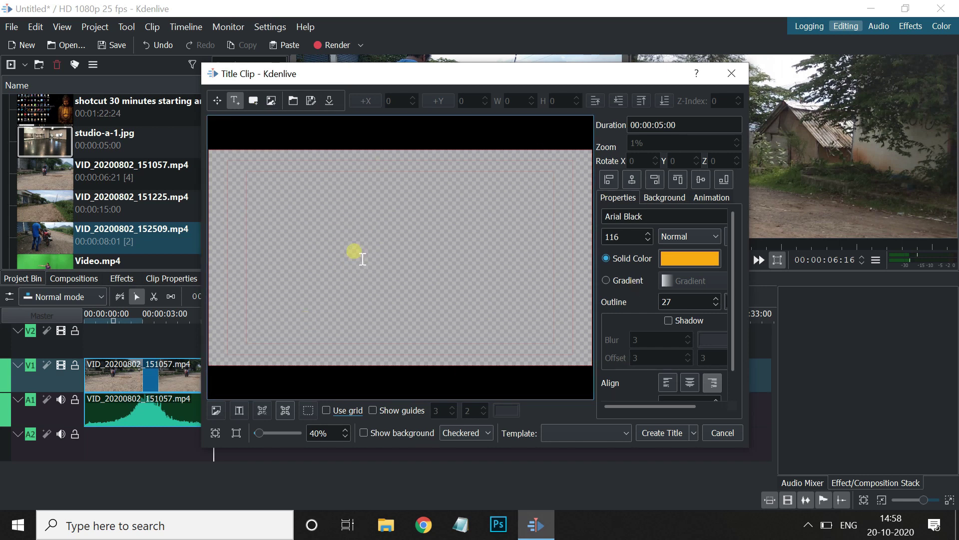
Add the person's name as orange Arial Black title text and align it left
{"action": "left_click", "coordinate": [362, 259]}
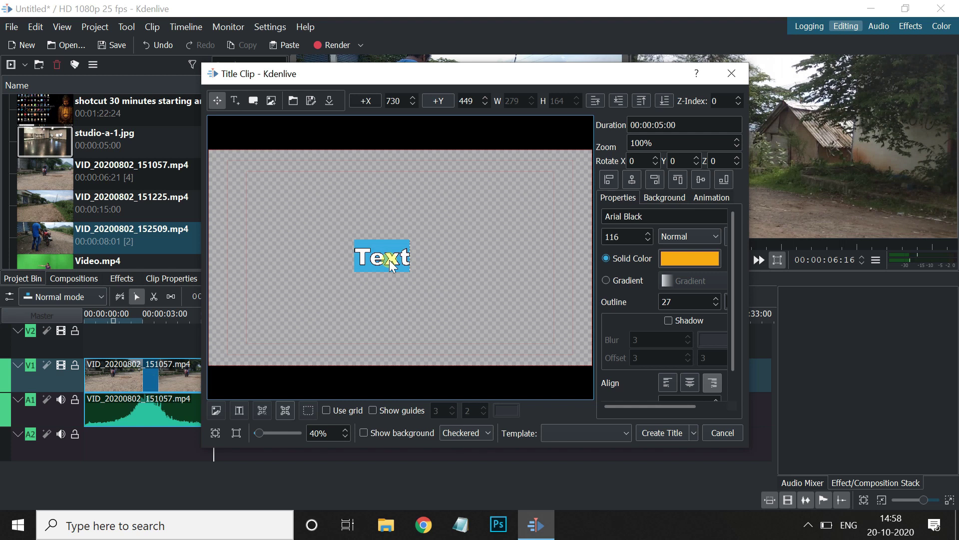
{"action": "type", "text": "P"}
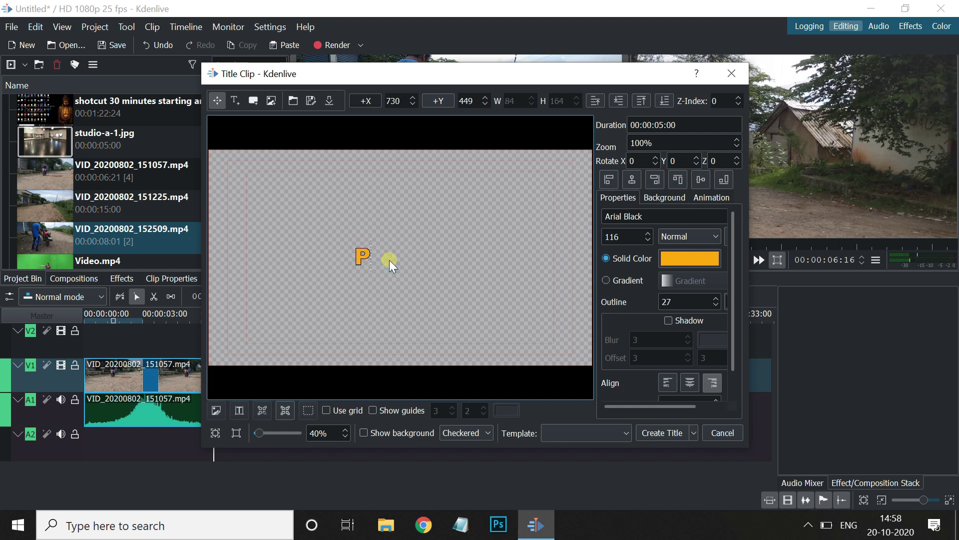
{"action": "type", "text": "rathap varma"}
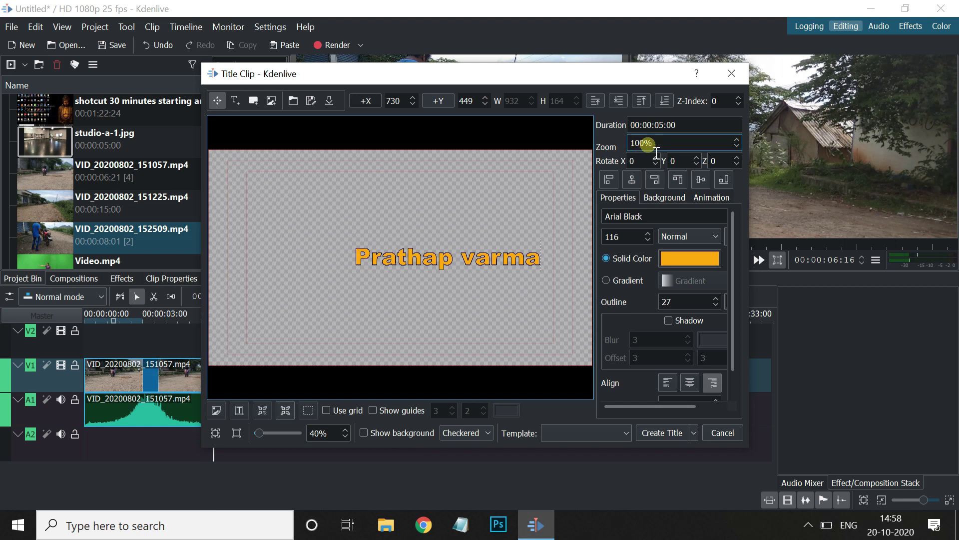
{"action": "left_click", "coordinate": [610, 178]}
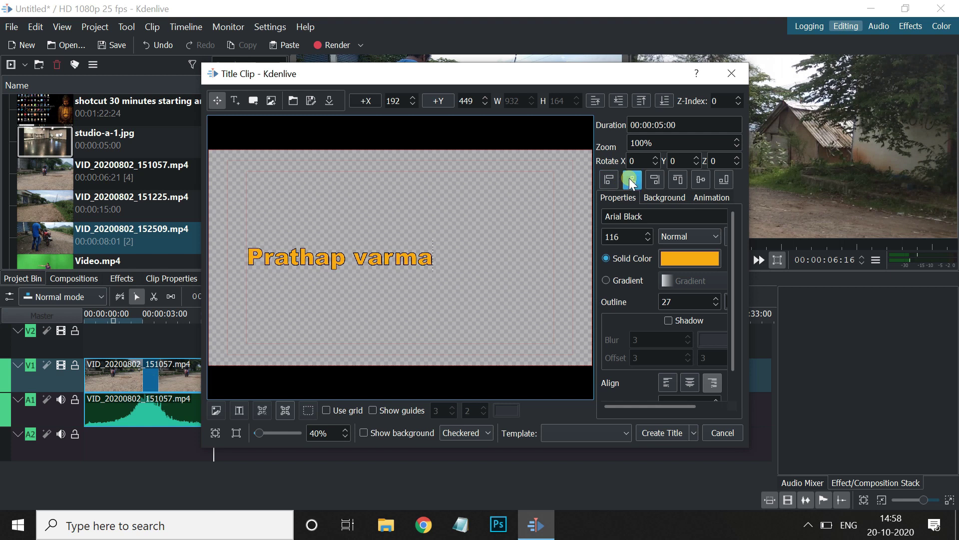
Centre the name horizontally and move it down near the frame bottom (X 544, Y 902)
{"action": "left_click", "coordinate": [631, 179]}
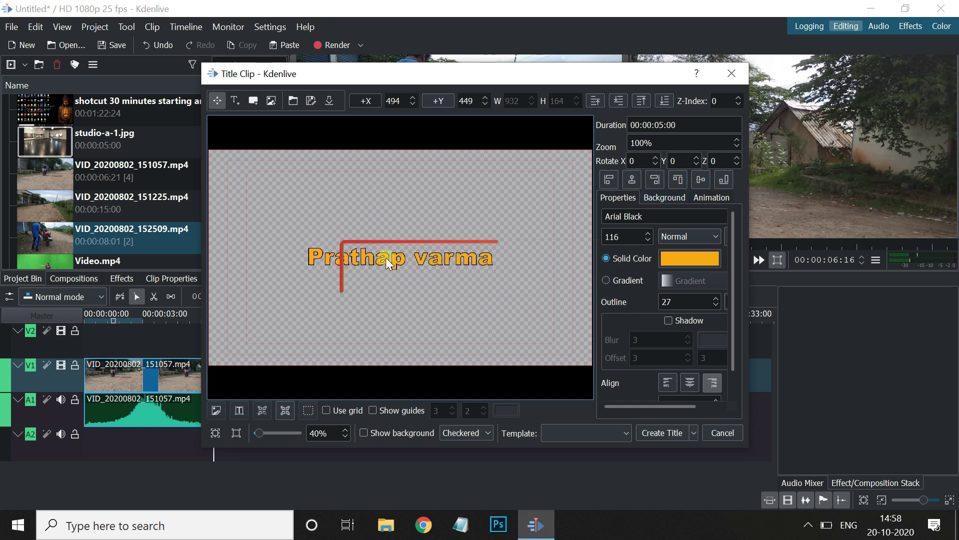
{"action": "left_click", "coordinate": [466, 290]}
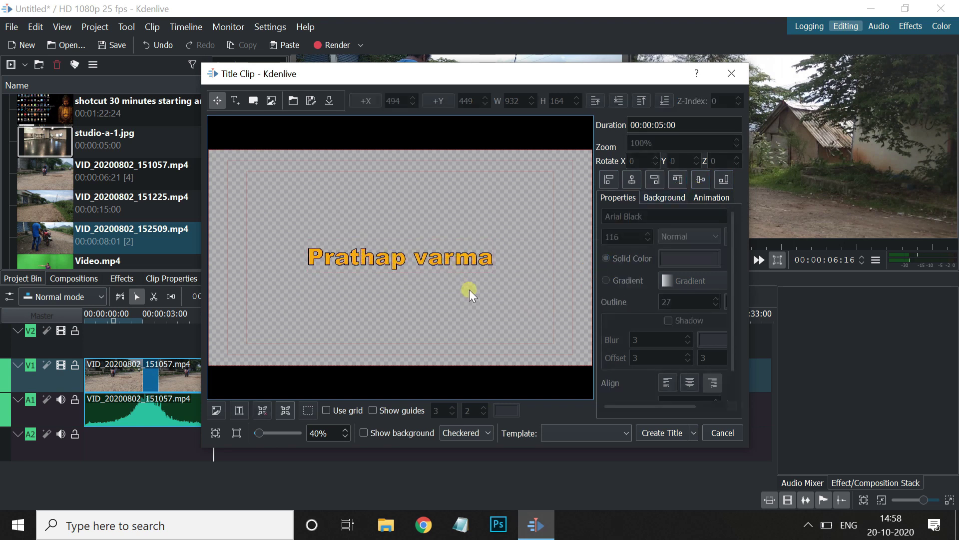
{"action": "left_click", "coordinate": [463, 263]}
{"action": "left_click_drag", "start_coordinate": [400, 266], "coordinate": [413, 359]}
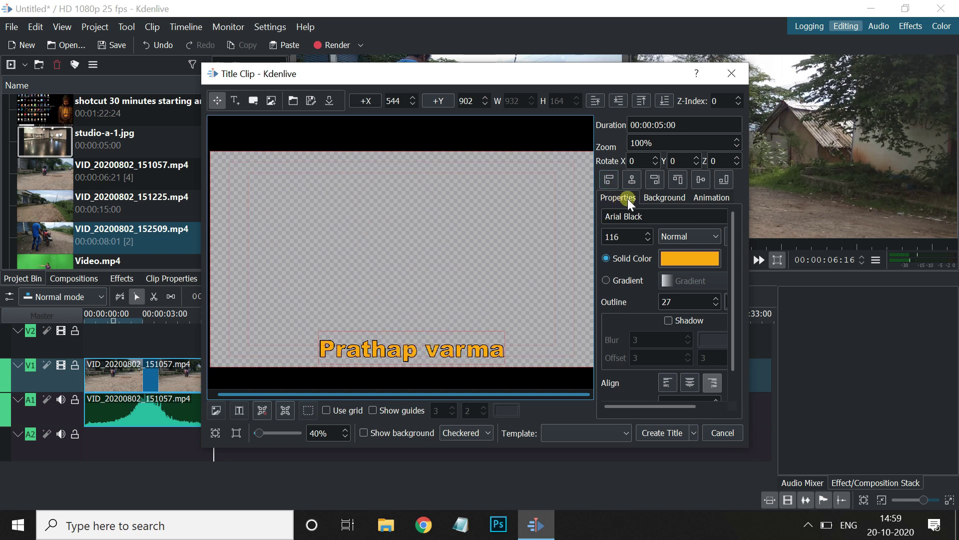
Try a black title background, revert it to transparent opacity 0, and show the animation settings
{"action": "left_click", "coordinate": [654, 200]}
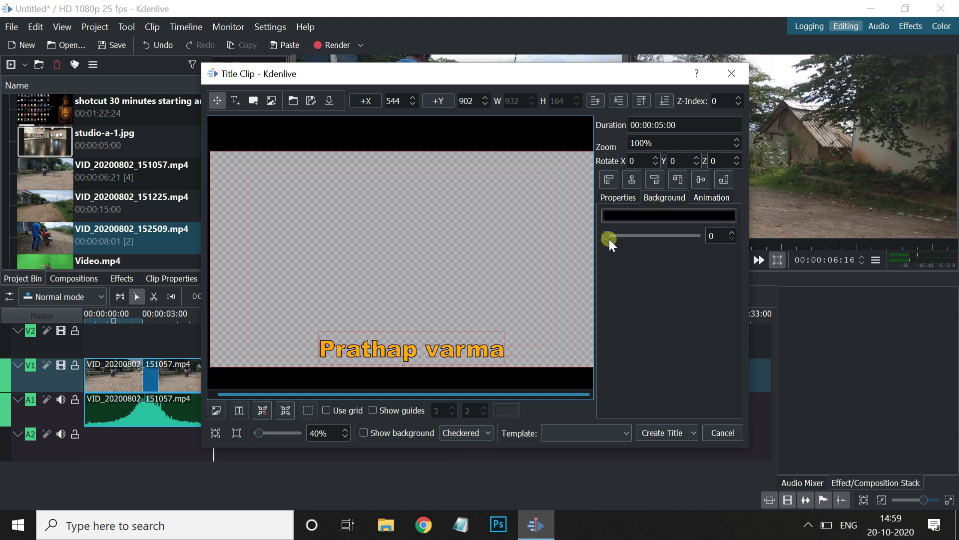
{"action": "left_click_drag", "start_coordinate": [606, 236], "coordinate": [700, 235]}
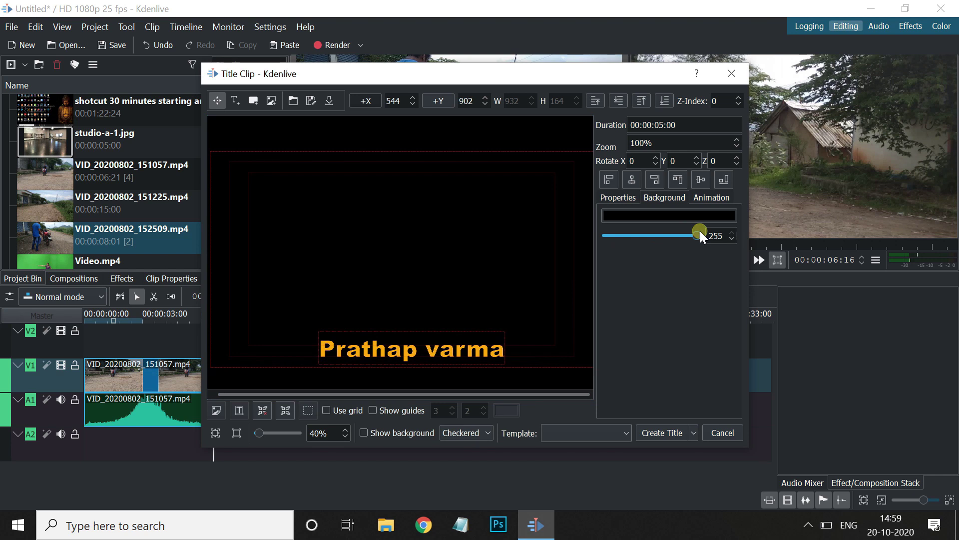
{"action": "left_click", "coordinate": [690, 215]}
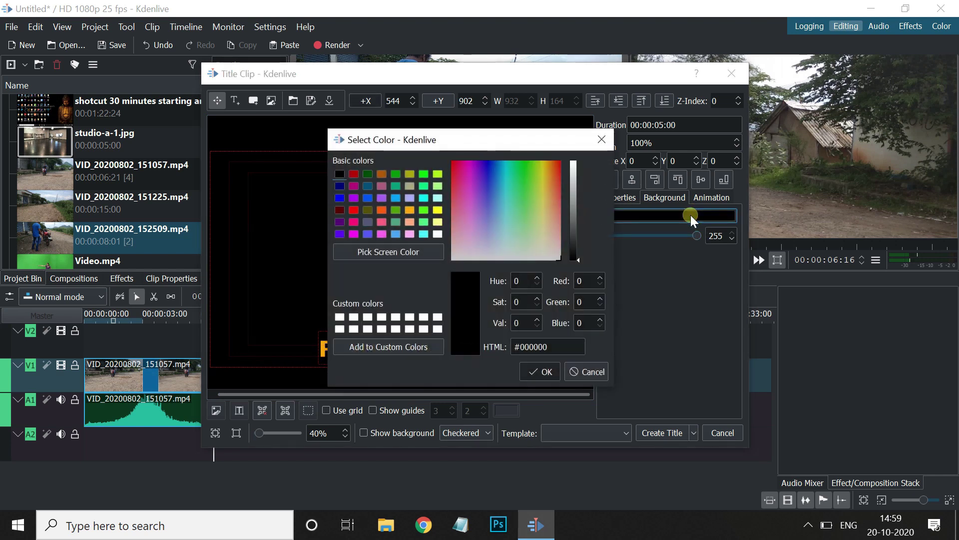
{"action": "left_click", "coordinate": [542, 371]}
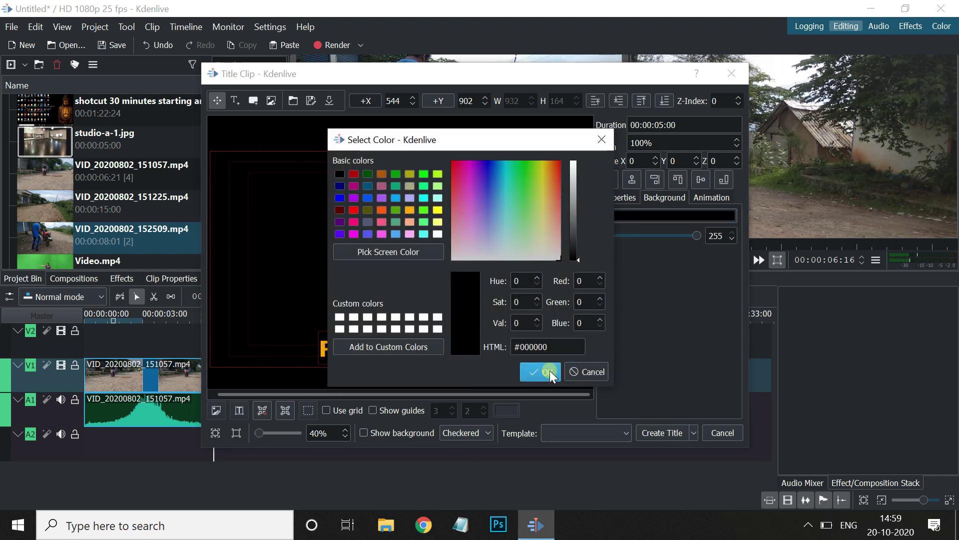
{"action": "left_click_drag", "start_coordinate": [696, 237], "coordinate": [604, 238]}
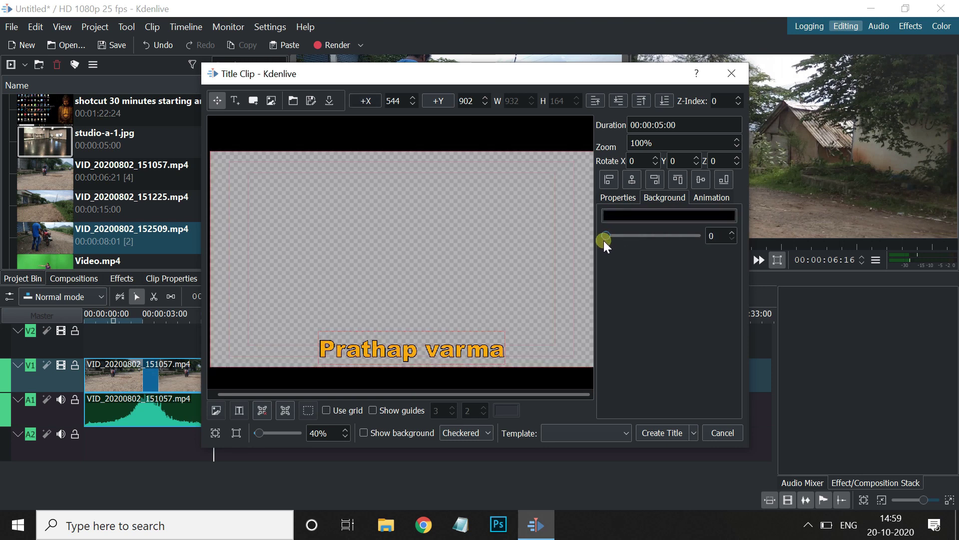
{"action": "left_click", "coordinate": [709, 198]}
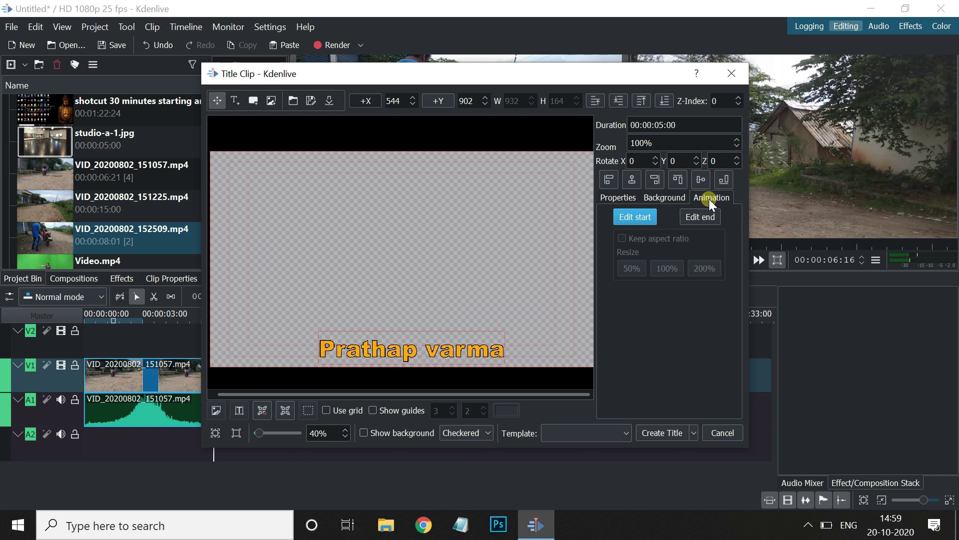
Try a gradient fill on the name text, then return it to solid orange #ffaa00
{"action": "left_click", "coordinate": [618, 200]}
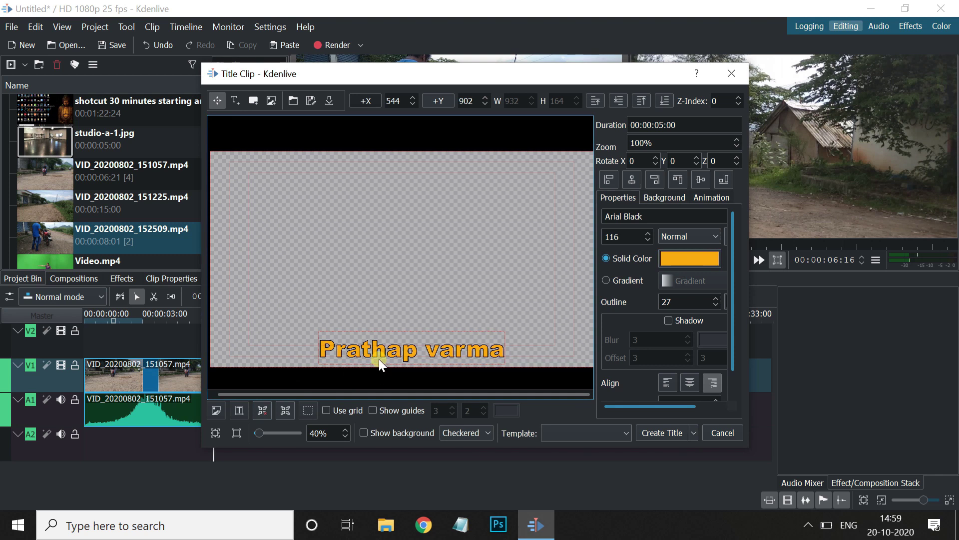
{"action": "left_click", "coordinate": [666, 257]}
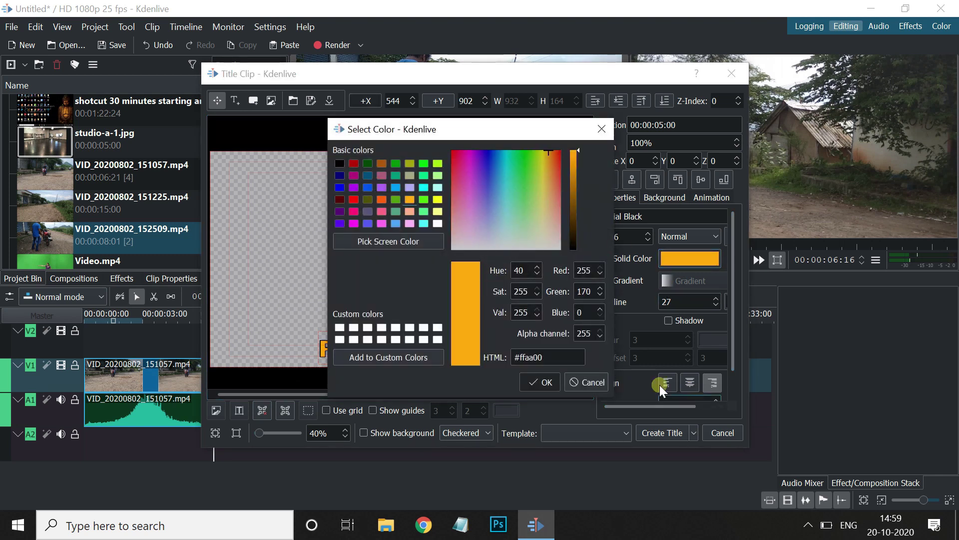
{"action": "left_click", "coordinate": [590, 382]}
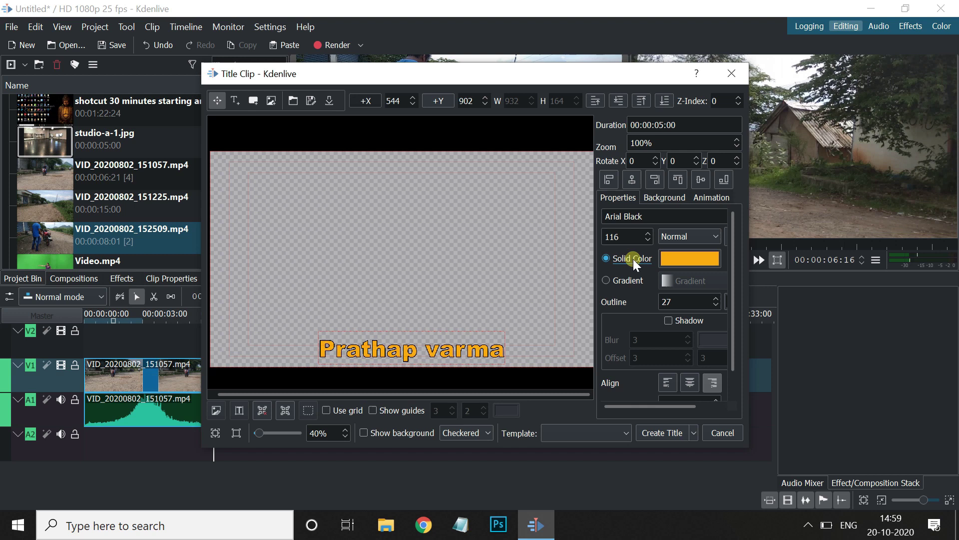
{"action": "left_click", "coordinate": [623, 283]}
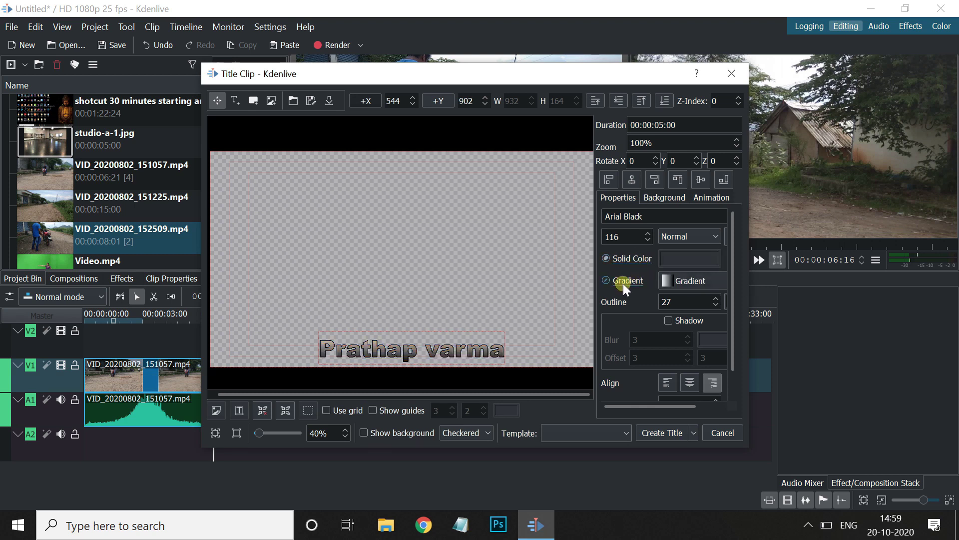
{"action": "left_click", "coordinate": [623, 261]}
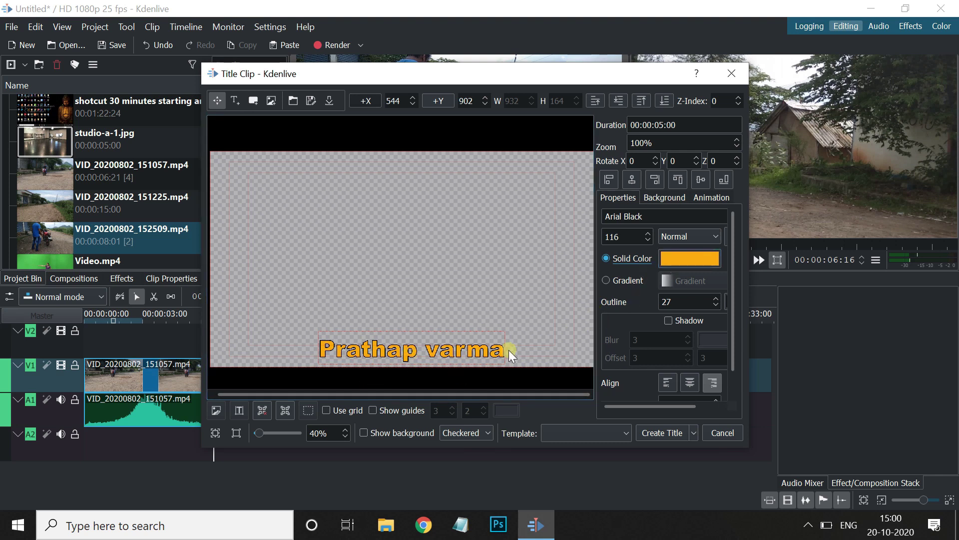
Set the title's outline width to 30, keeping the black outline colour
{"action": "left_click_drag", "start_coordinate": [684, 311], "coordinate": [659, 306]}
{"action": "key", "text": "BackSpace"}
{"action": "type", "text": "100"}
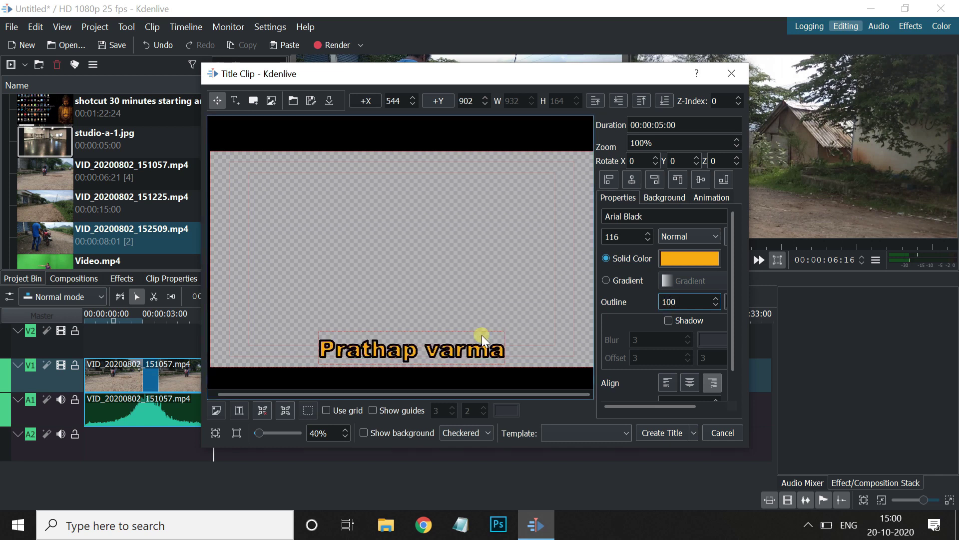
{"action": "left_click_drag", "start_coordinate": [699, 302], "coordinate": [676, 317]}
{"action": "type", "text": "30"}
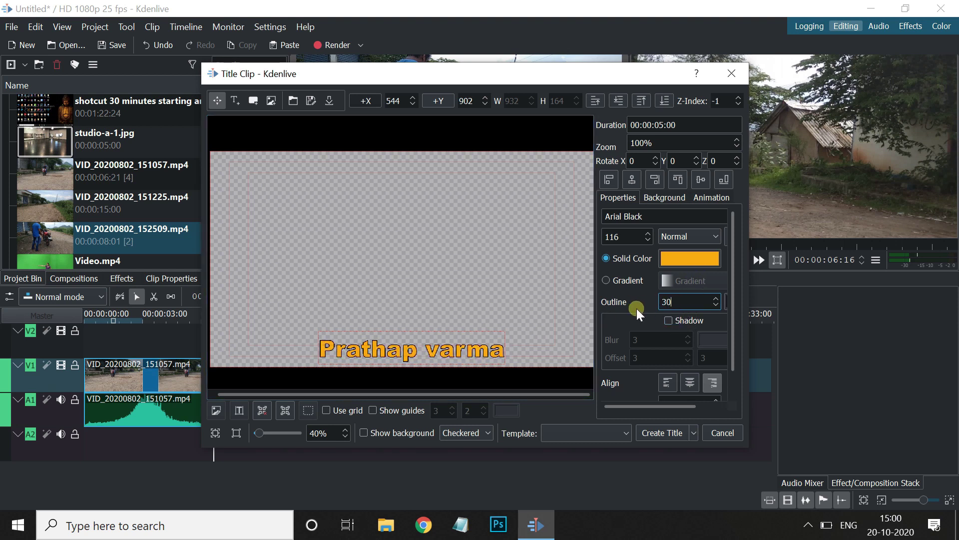
{"action": "left_click_drag", "start_coordinate": [637, 407], "coordinate": [684, 405]}
{"action": "left_click", "coordinate": [697, 301]}
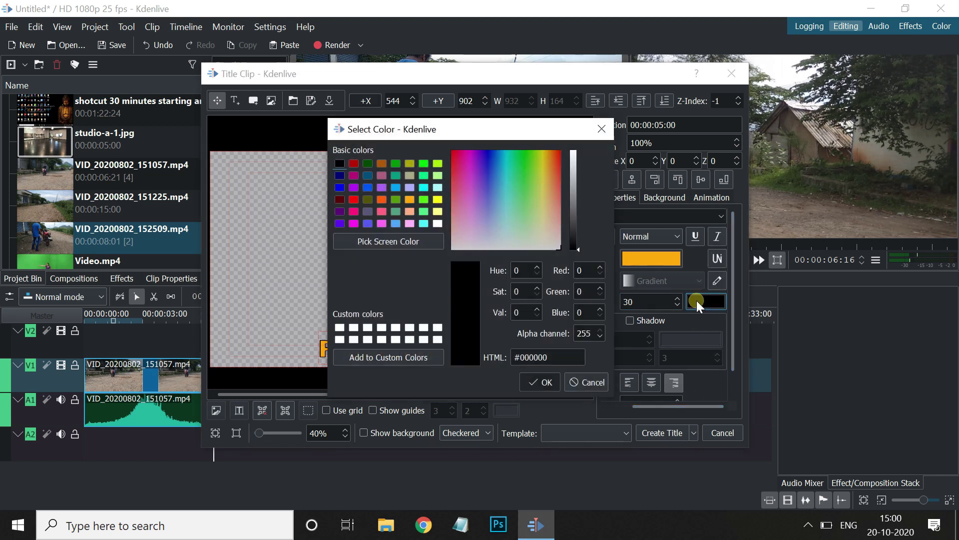
{"action": "left_click", "coordinate": [585, 382]}
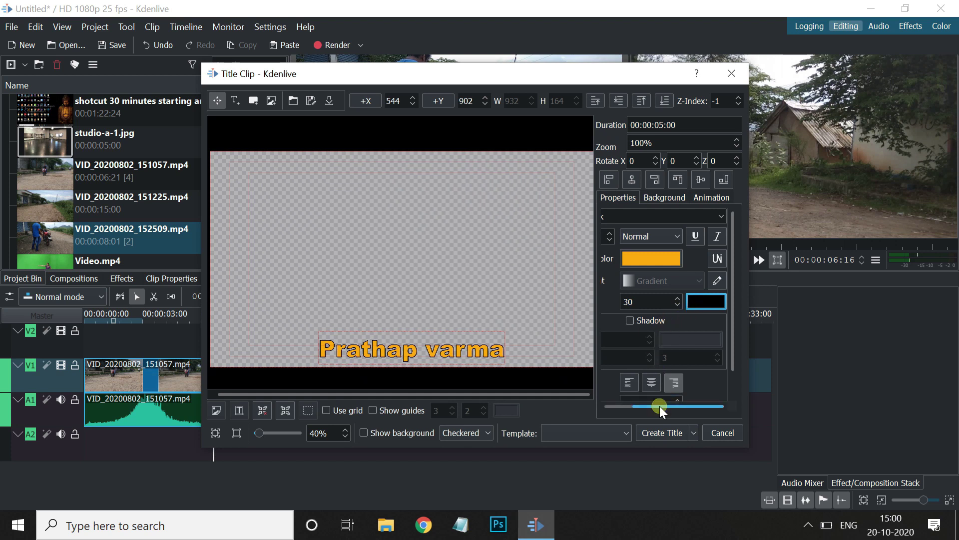
{"action": "left_click_drag", "start_coordinate": [660, 406], "coordinate": [623, 412]}
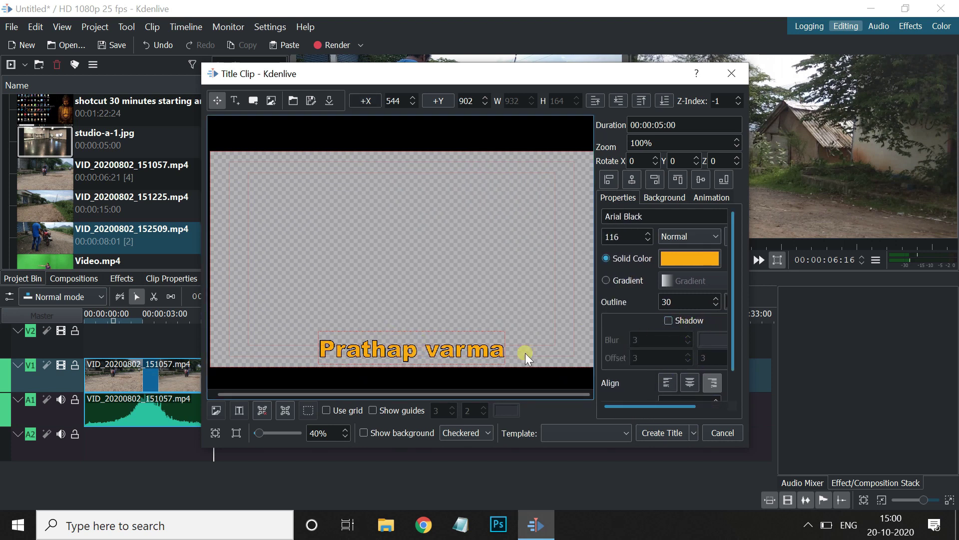
Try a drop shadow, turn it back off, and centre-align the title text
{"action": "left_click", "coordinate": [668, 322]}
{"action": "scroll", "coordinate": [668, 321], "scroll_direction": "down", "scroll_amount": 1}
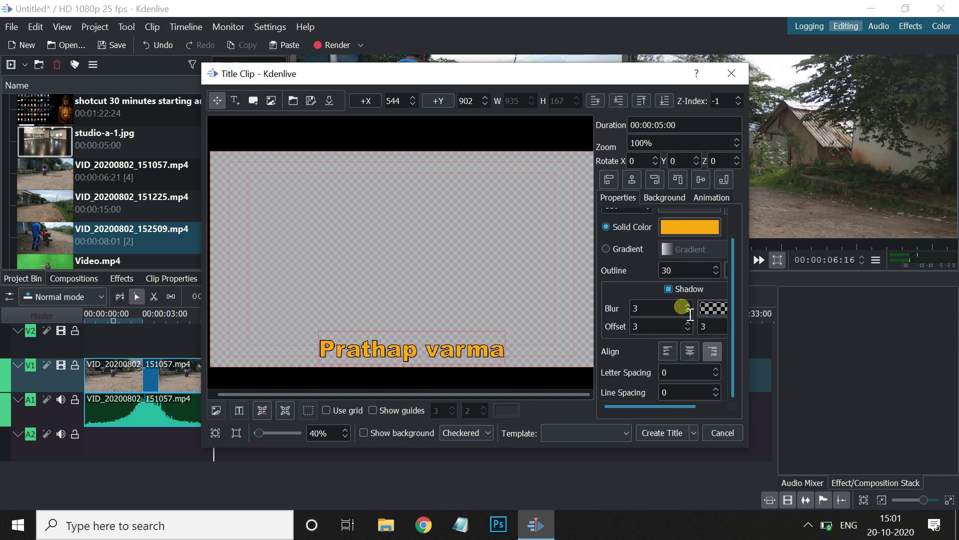
{"action": "left_click", "coordinate": [668, 286]}
{"action": "left_click", "coordinate": [689, 350]}
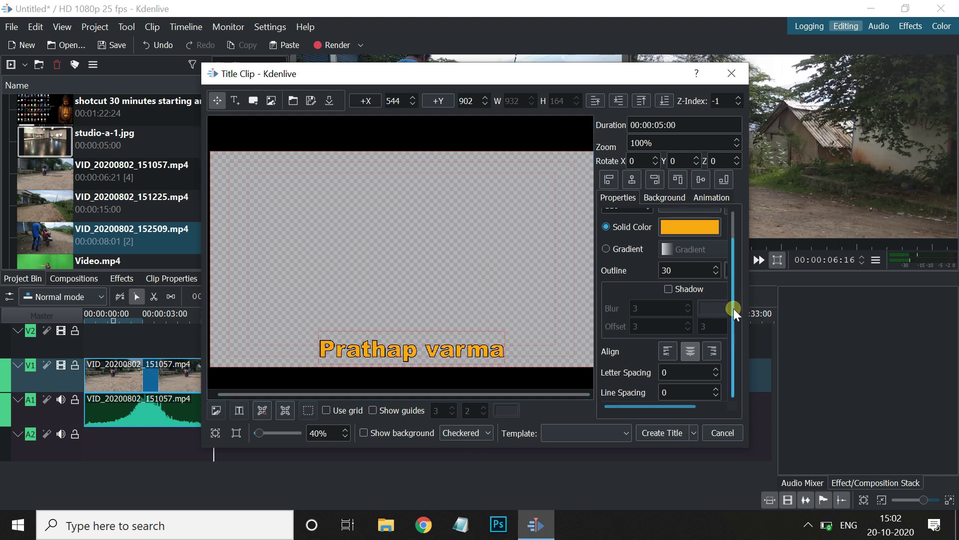
{"action": "left_click_drag", "start_coordinate": [733, 304], "coordinate": [732, 205]}
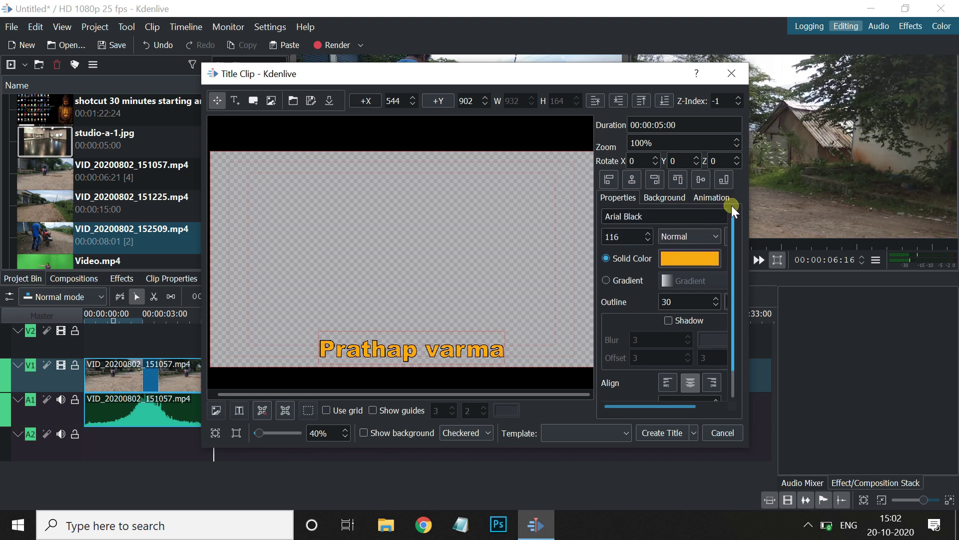
Create the title clip, place it on track V2 at about 6 s, and preview it
{"action": "left_click", "coordinate": [659, 432]}
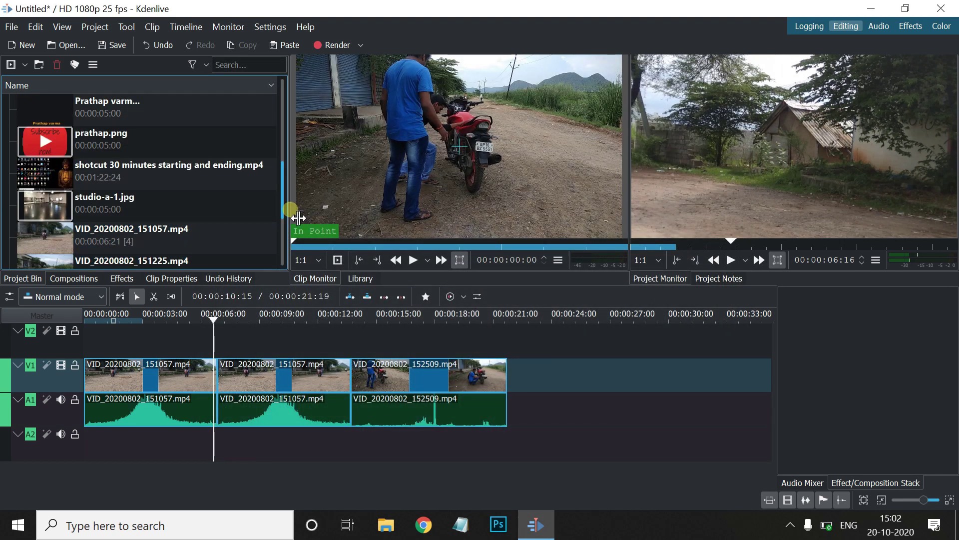
{"action": "scroll", "coordinate": [299, 222], "scroll_direction": "up", "scroll_amount": 2}
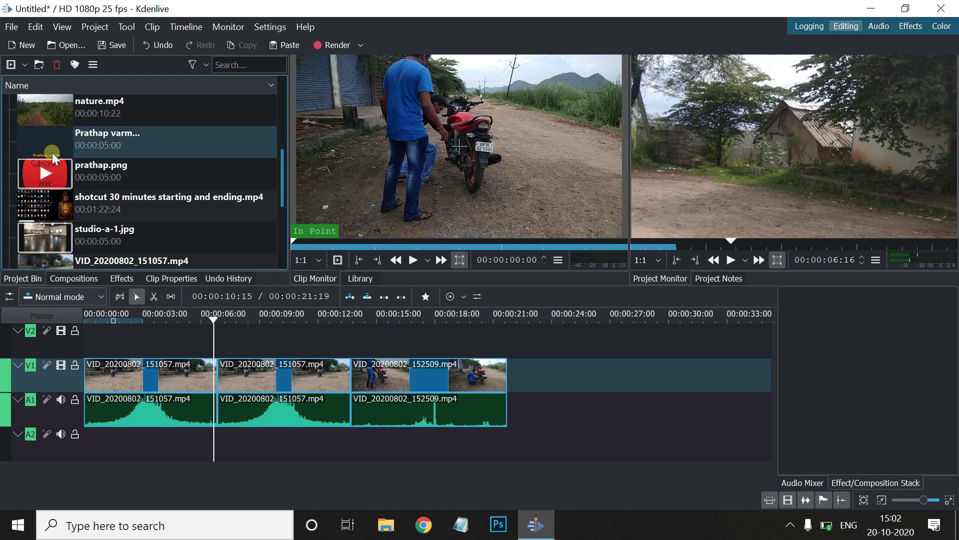
{"action": "left_click_drag", "start_coordinate": [44, 144], "coordinate": [238, 329]}
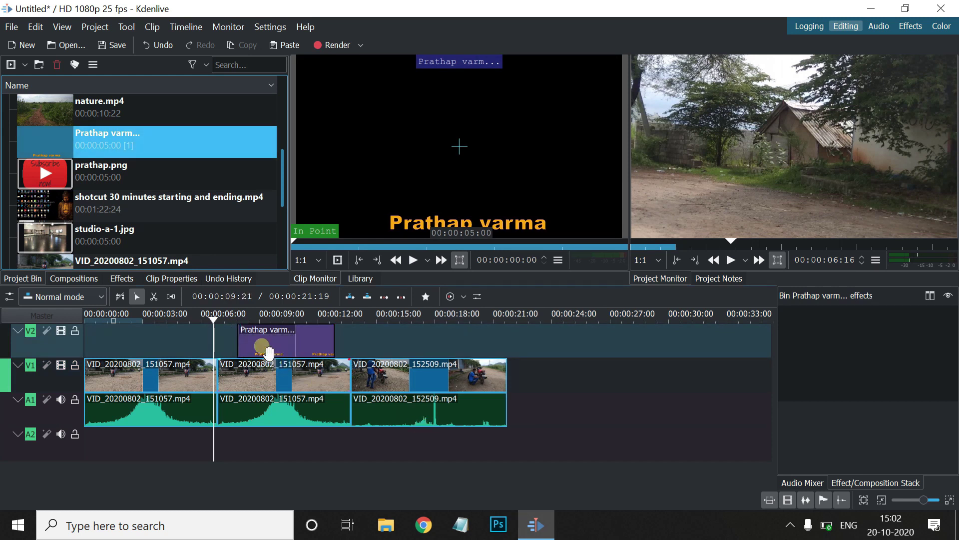
{"action": "left_click", "coordinate": [222, 313]}
{"action": "key", "text": "space"}
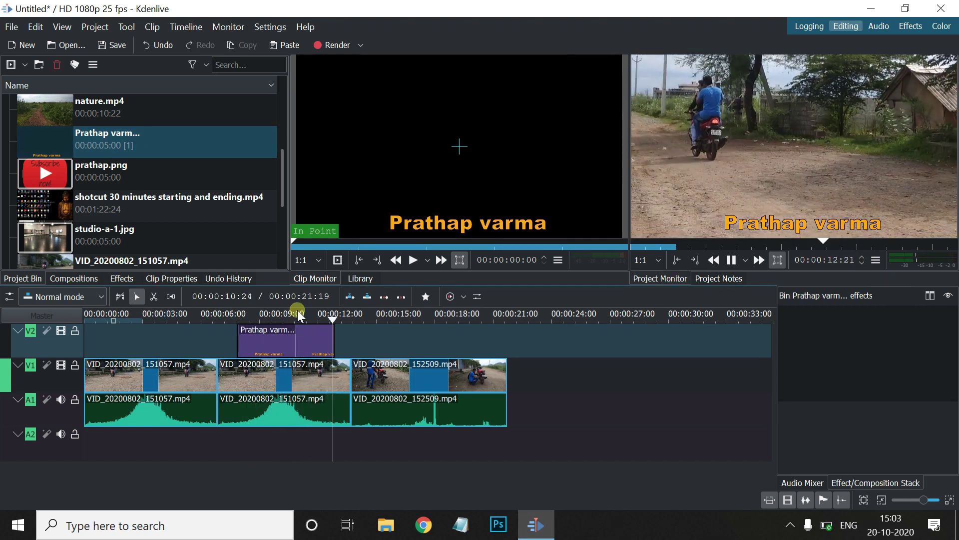
{"action": "left_click", "coordinate": [329, 345]}
Stretch the title clip from about 6 s to past 18 s, then delete it from V2
{"action": "left_click", "coordinate": [342, 344]}
{"action": "left_click_drag", "start_coordinate": [342, 344], "coordinate": [454, 340]}
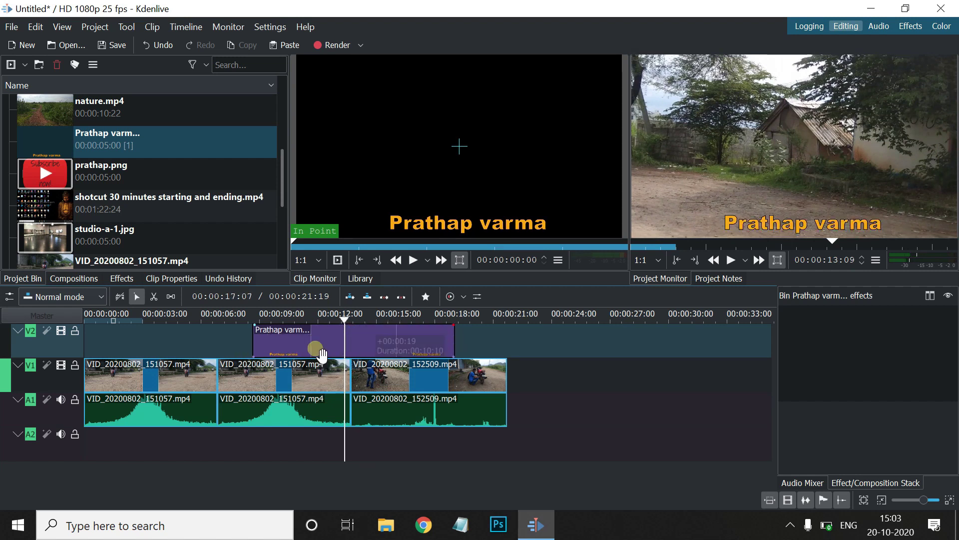
{"action": "left_click_drag", "start_coordinate": [254, 349], "coordinate": [231, 345]}
{"action": "left_click", "coordinate": [227, 316]}
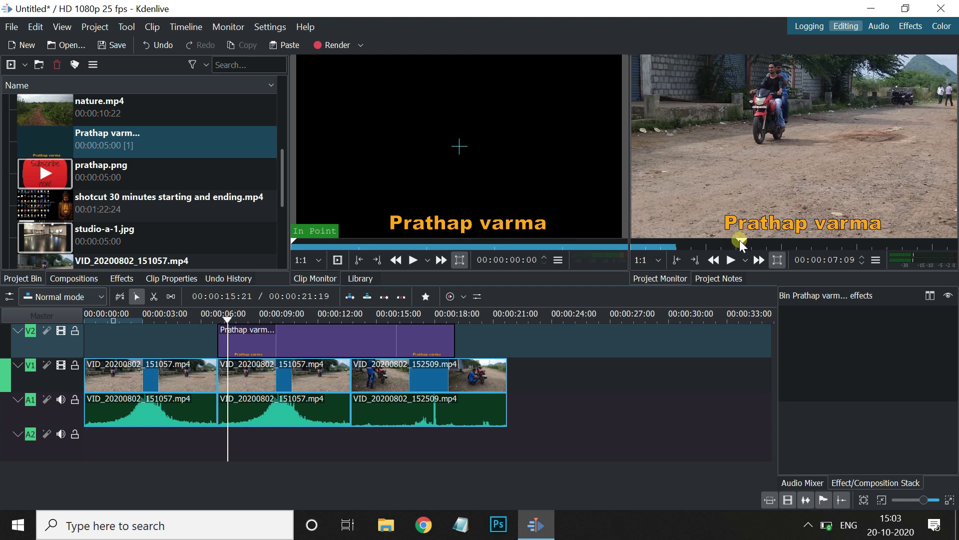
{"action": "left_click", "coordinate": [389, 356]}
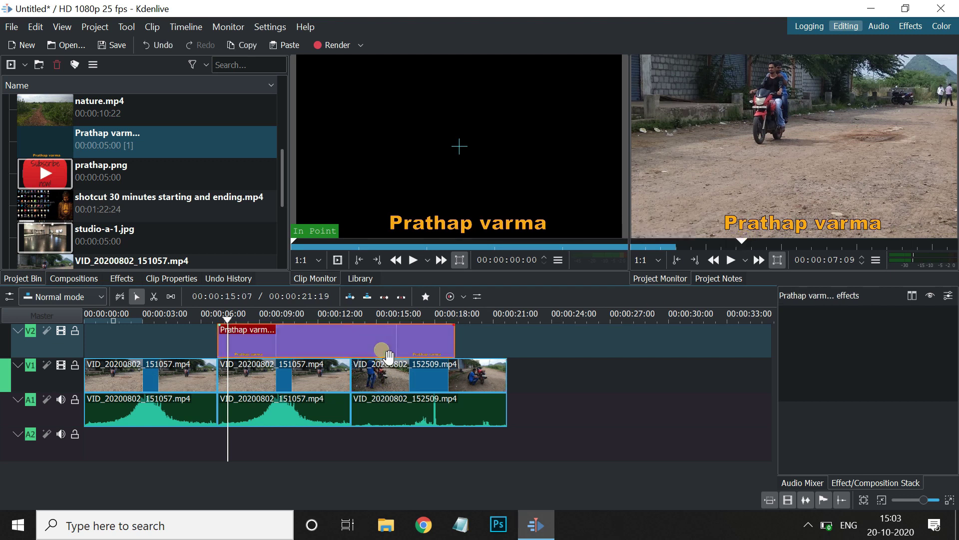
{"action": "key", "text": "Delete"}
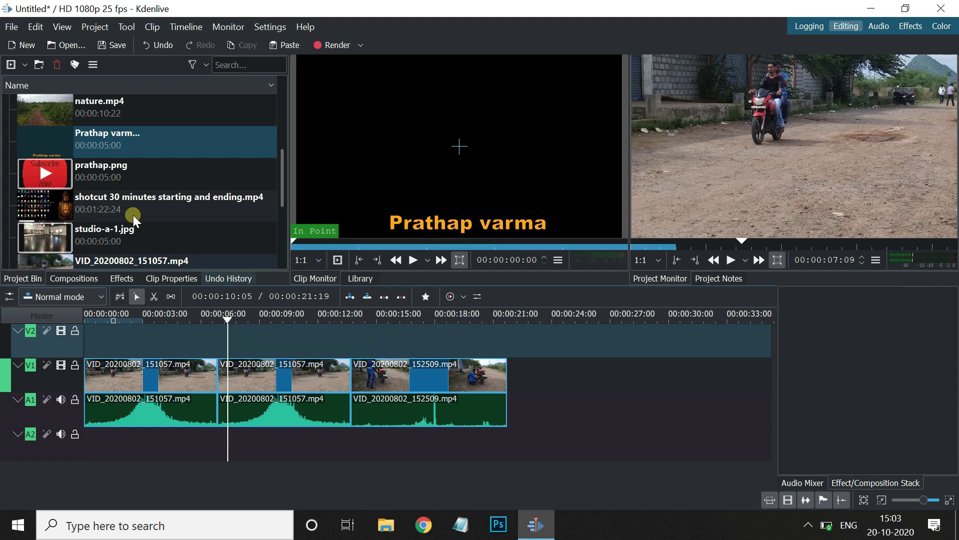
Reopen the title clip, raise the name's font size to 125, and shift it slightly left
{"action": "right_click", "coordinate": [95, 139]}
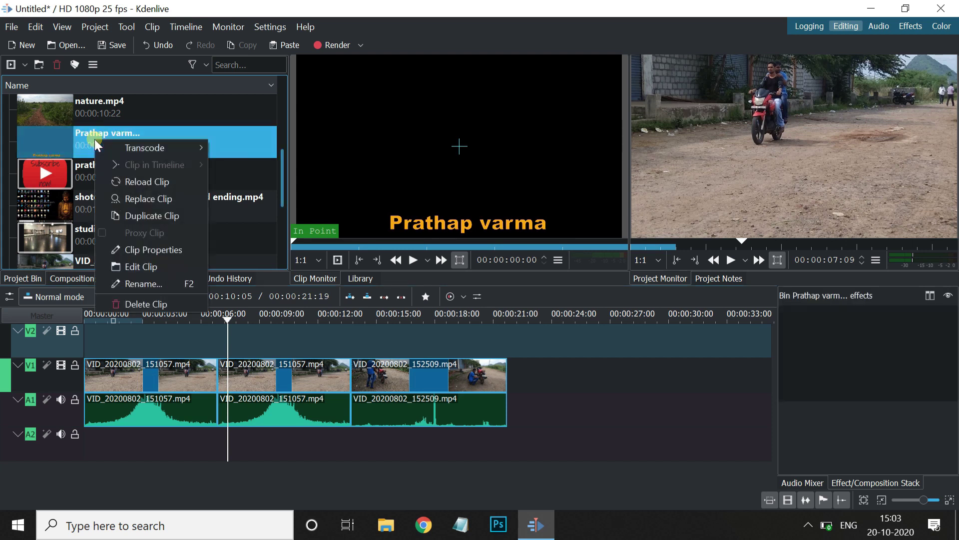
{"action": "left_click", "coordinate": [137, 267]}
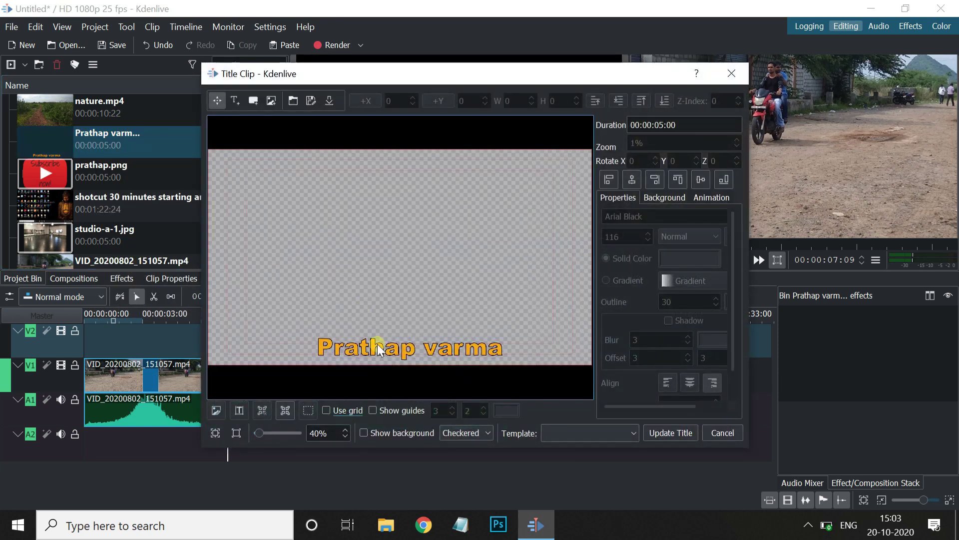
{"action": "left_click", "coordinate": [384, 349]}
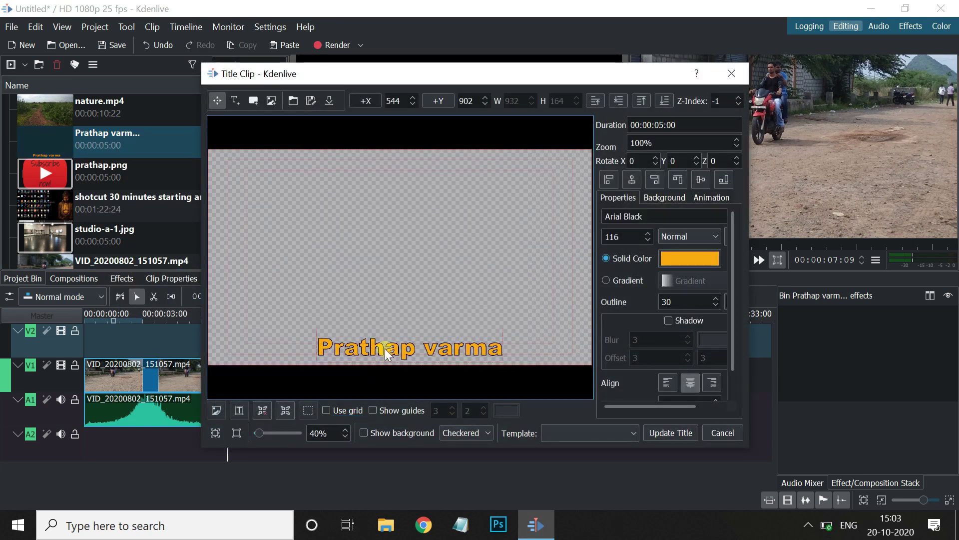
{"action": "key", "text": "Tab"}
{"action": "left_click", "coordinate": [648, 233]}
{"action": "left_click", "coordinate": [648, 233]}
{"action": "left_click", "coordinate": [649, 233]}
{"action": "left_click", "coordinate": [649, 233]}
{"action": "left_click", "coordinate": [648, 233]}
{"action": "left_click", "coordinate": [649, 233]}
{"action": "left_click", "coordinate": [649, 232]}
{"action": "left_click", "coordinate": [648, 233]}
{"action": "left_click", "coordinate": [649, 233]}
{"action": "left_click", "coordinate": [435, 354]}
{"action": "left_click_drag", "start_coordinate": [449, 359], "coordinate": [441, 360]}
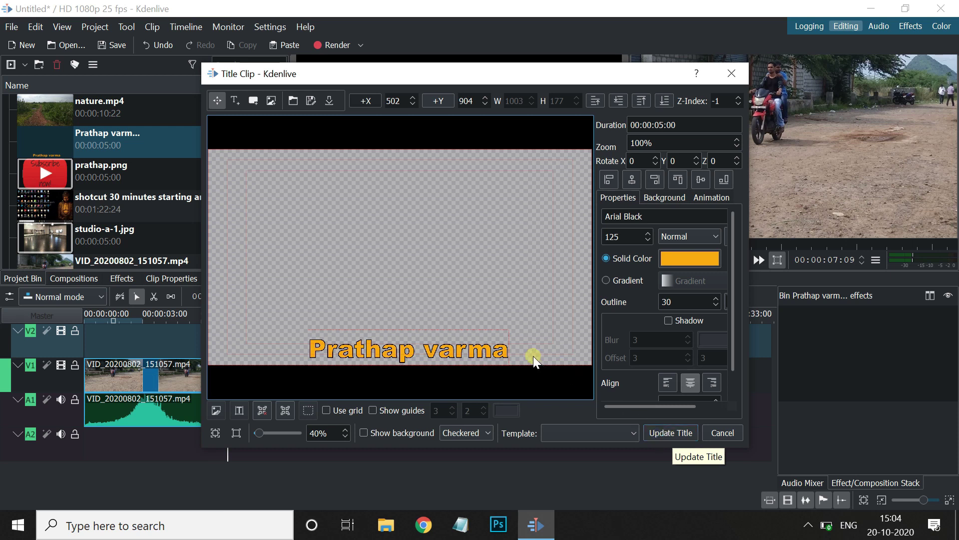
Change the name text colour to red #ff0000 and update the title clip
{"action": "left_click", "coordinate": [669, 260]}
{"action": "left_click", "coordinate": [355, 200]}
{"action": "left_click", "coordinate": [545, 383]}
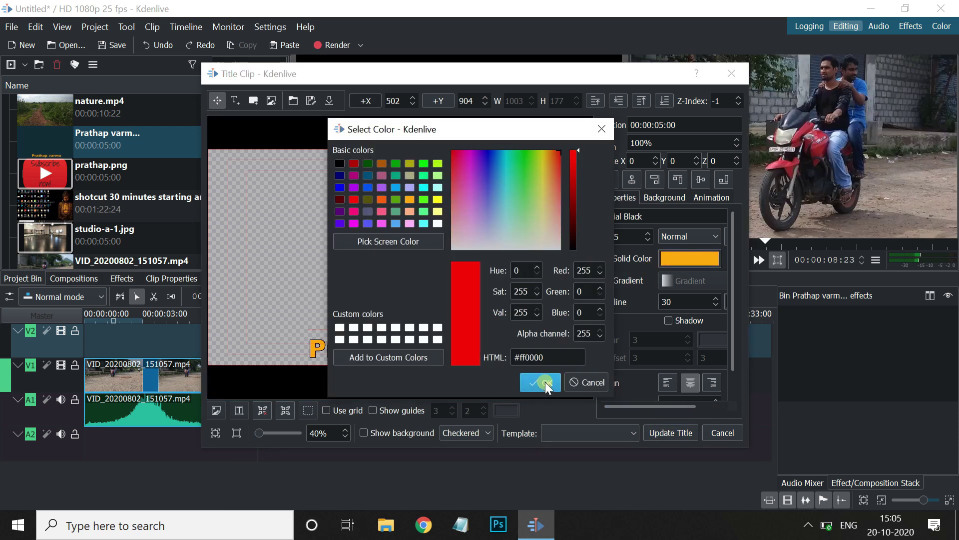
{"action": "left_click", "coordinate": [671, 432]}
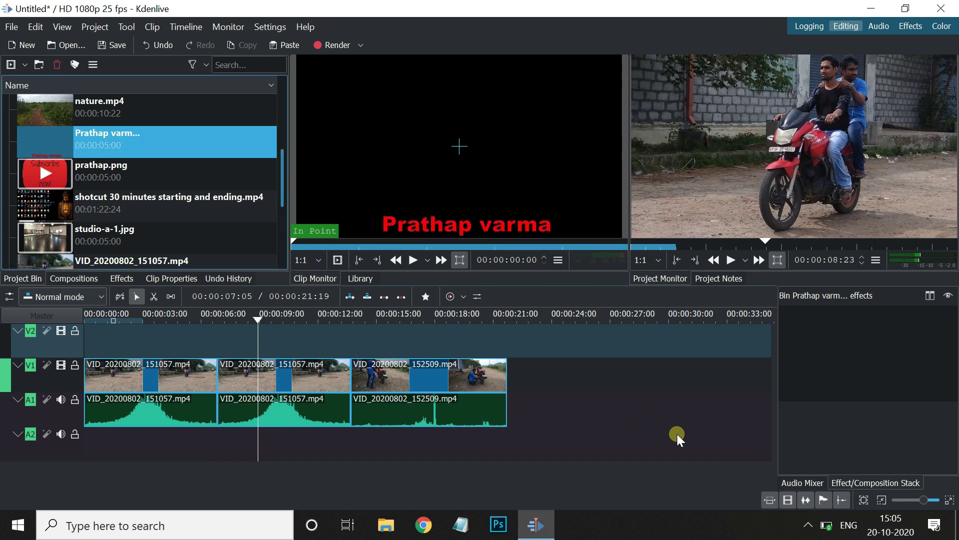
Place the Prathap varma title on track V2 near 8 s and preview it over the footage
{"action": "left_click", "coordinate": [83, 149]}
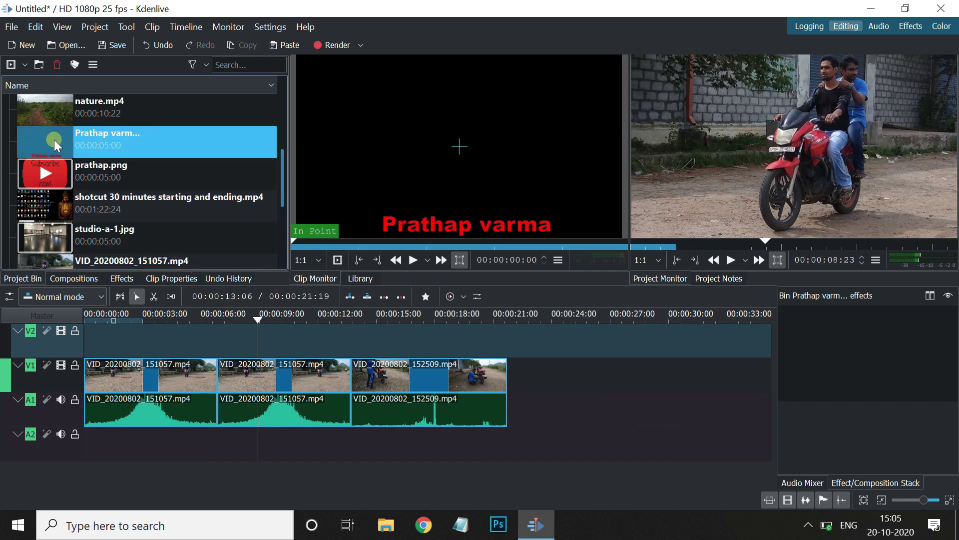
{"action": "left_click_drag", "start_coordinate": [50, 142], "coordinate": [252, 331]}
{"action": "left_click", "coordinate": [248, 314]}
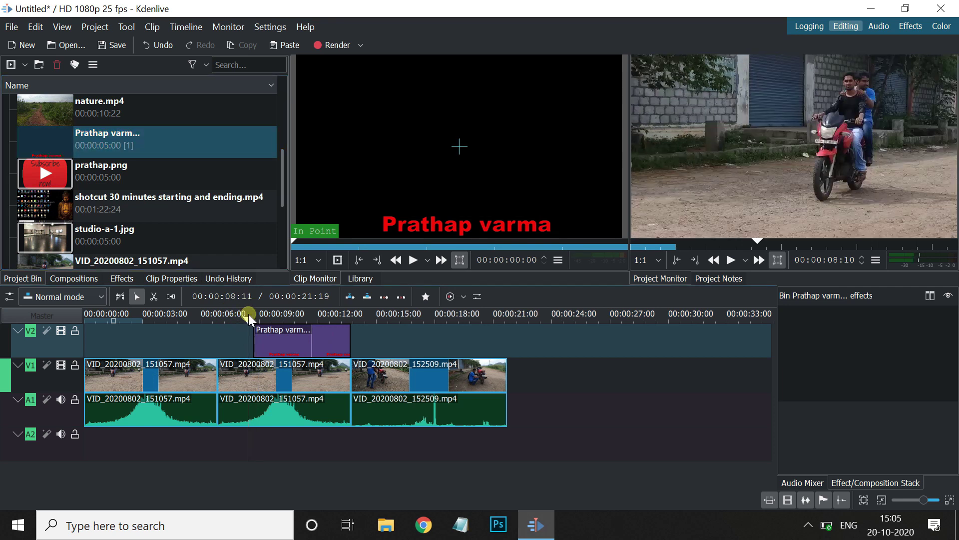
{"action": "key", "text": "space"}
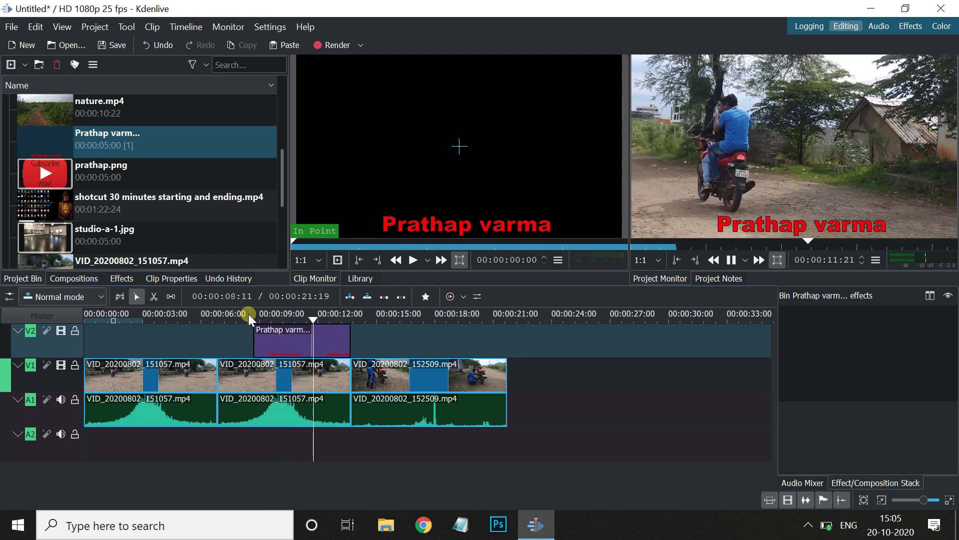
{"action": "key", "text": "space"}
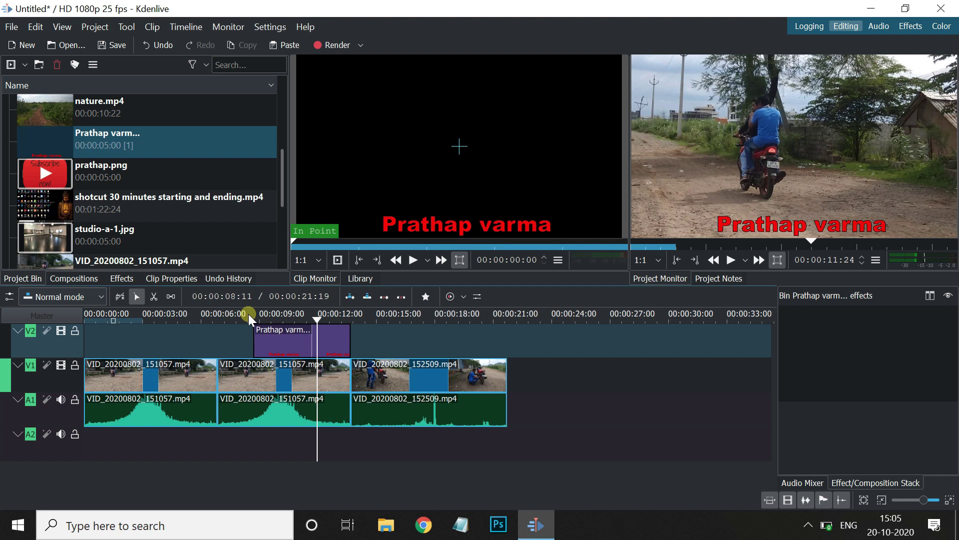
Delete the title clip from V2 and reselect it in the Project Bin
{"action": "left_click", "coordinate": [270, 341]}
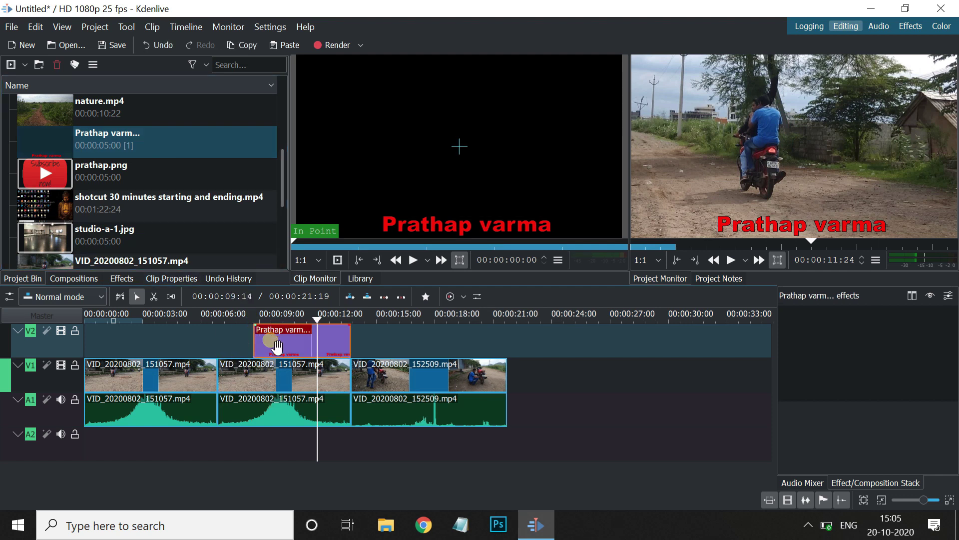
{"action": "key", "text": "Delete"}
{"action": "left_click", "coordinate": [54, 138]}
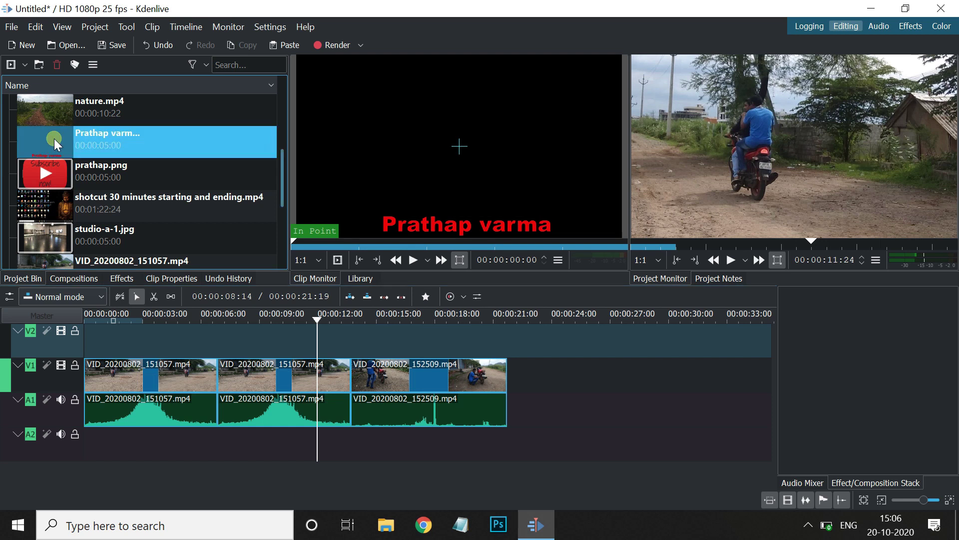
Open the Prathap varma title in the title editor and show its Animation settings
{"action": "right_click", "coordinate": [54, 139]}
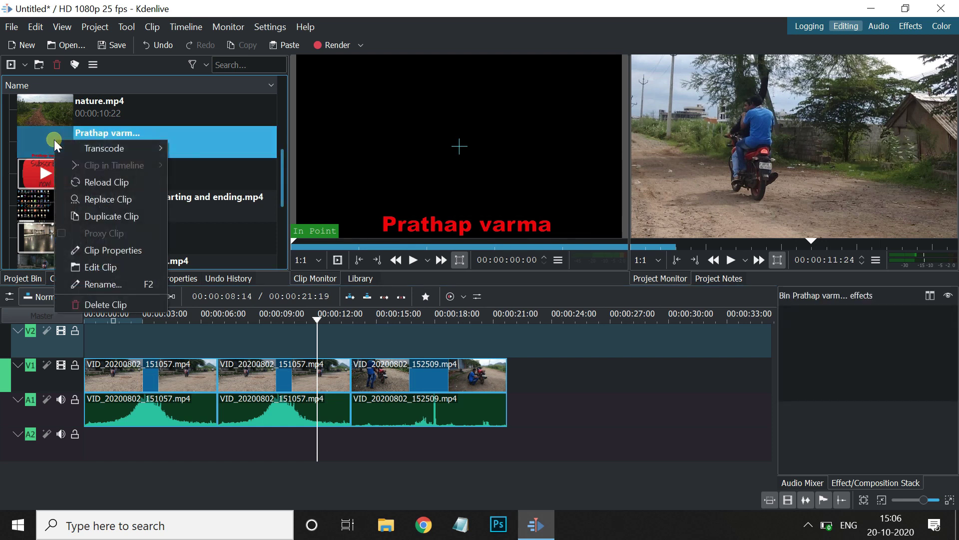
{"action": "left_click", "coordinate": [83, 272]}
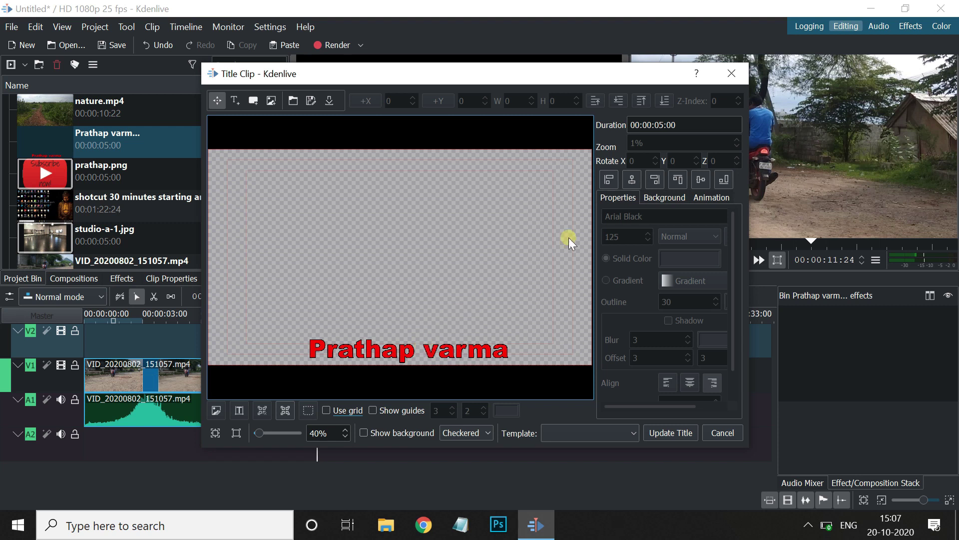
{"action": "left_click", "coordinate": [667, 197]}
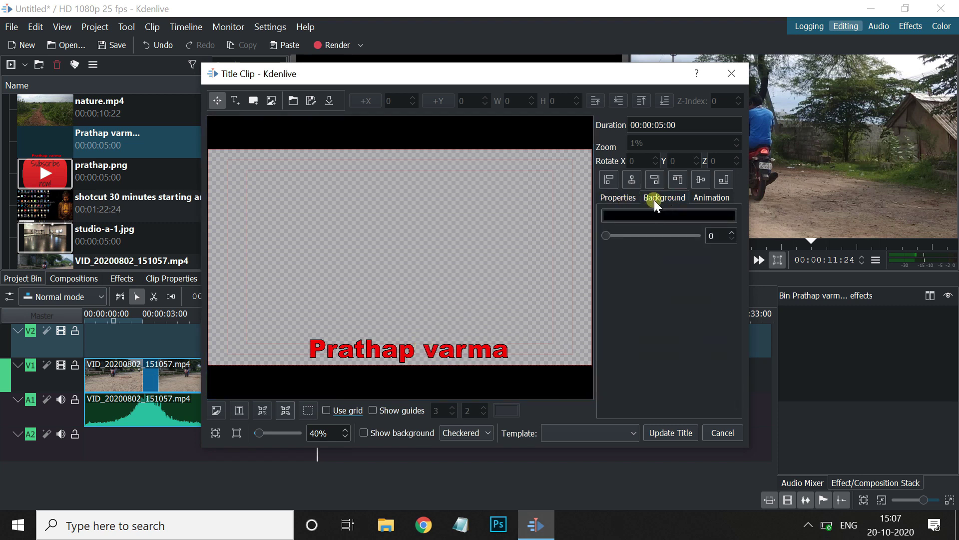
{"action": "left_click", "coordinate": [718, 198]}
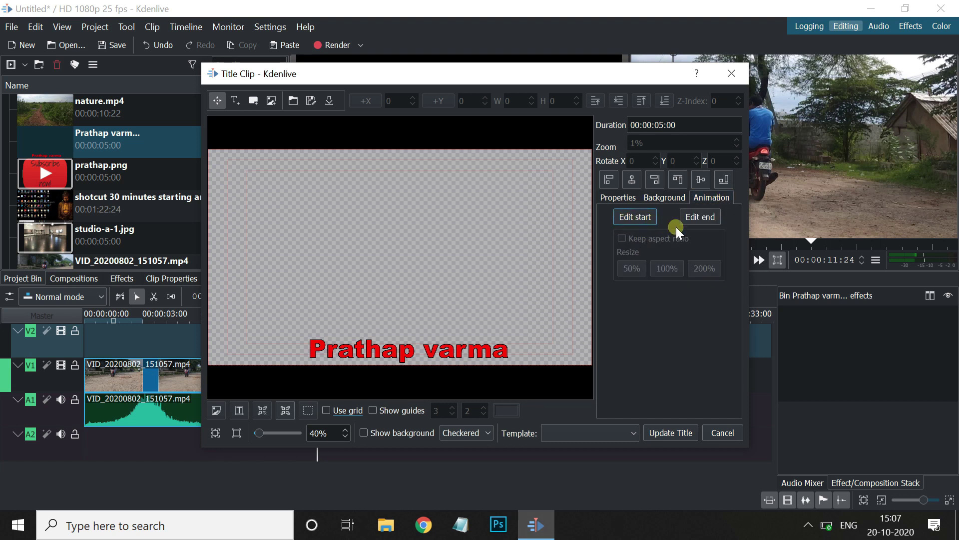
Set the start viewport off-frame left at X -1935 and the end viewport at X -21, Y 0
{"action": "left_click", "coordinate": [638, 217]}
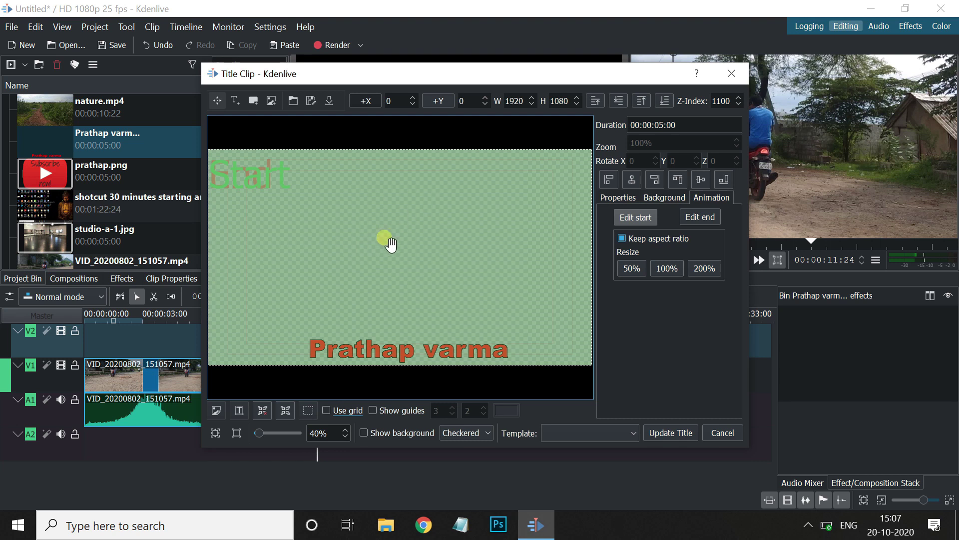
{"action": "left_click", "coordinate": [329, 437]}
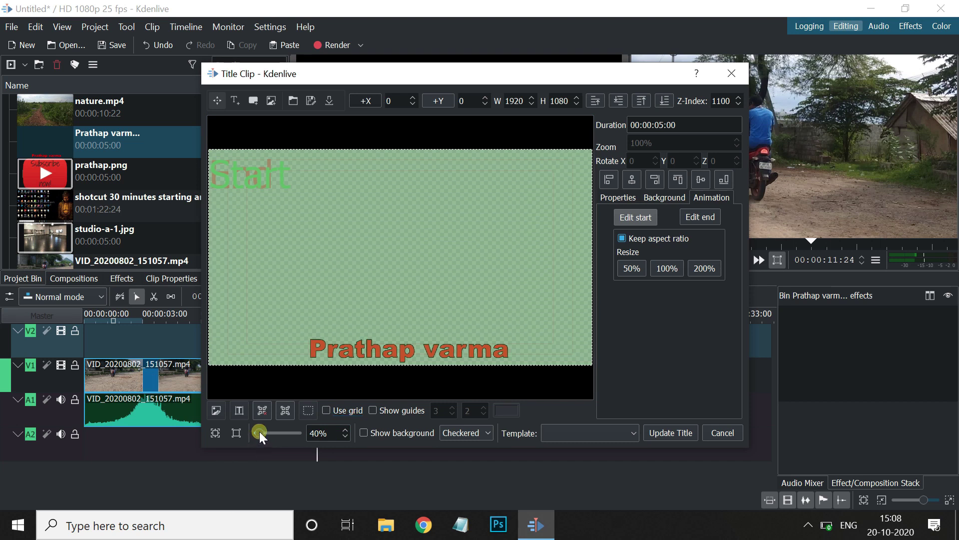
{"action": "scroll", "coordinate": [259, 430], "scroll_direction": "down", "scroll_amount": 2}
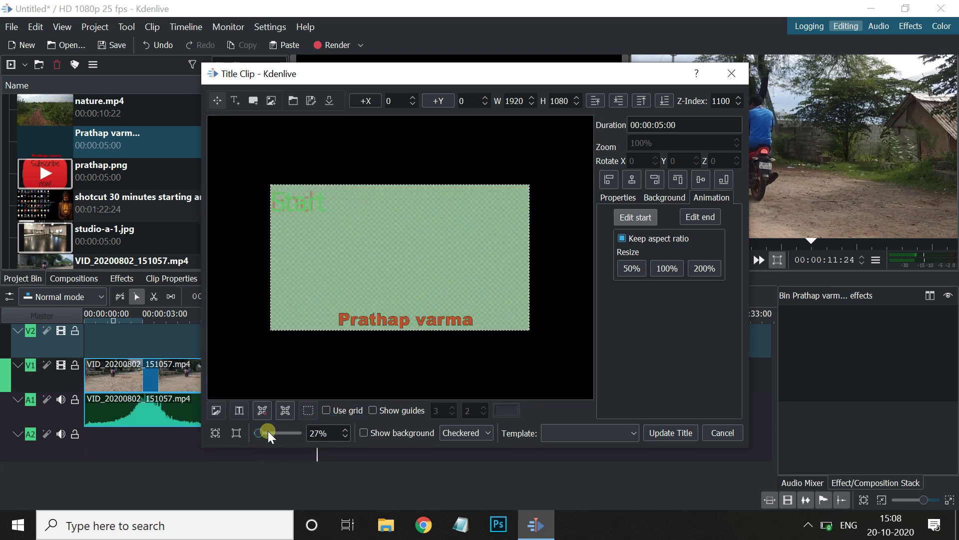
{"action": "scroll", "coordinate": [260, 432], "scroll_direction": "down", "scroll_amount": 2}
{"action": "scroll", "coordinate": [259, 433], "scroll_direction": "up", "scroll_amount": 1}
{"action": "left_click_drag", "start_coordinate": [462, 338], "coordinate": [377, 332]}
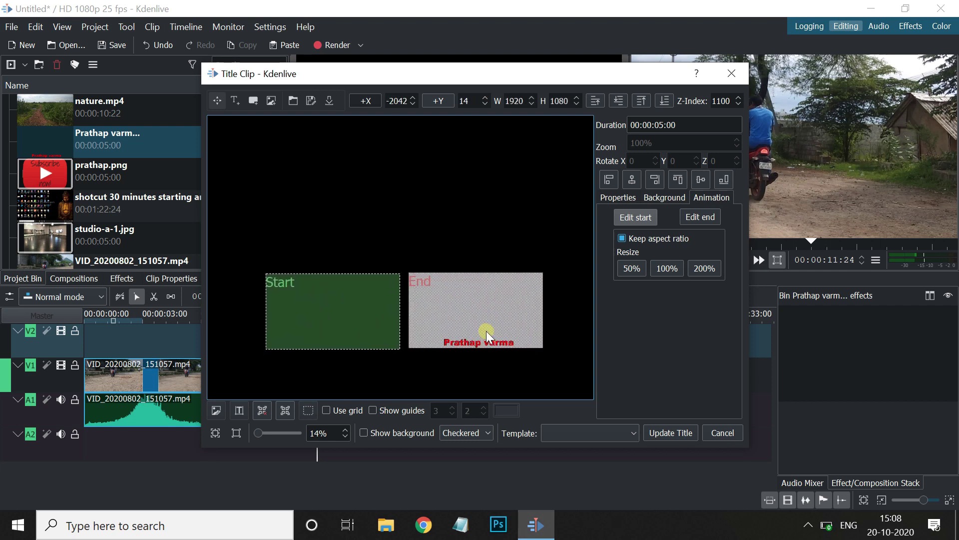
{"action": "left_click_drag", "start_coordinate": [330, 317], "coordinate": [337, 315]}
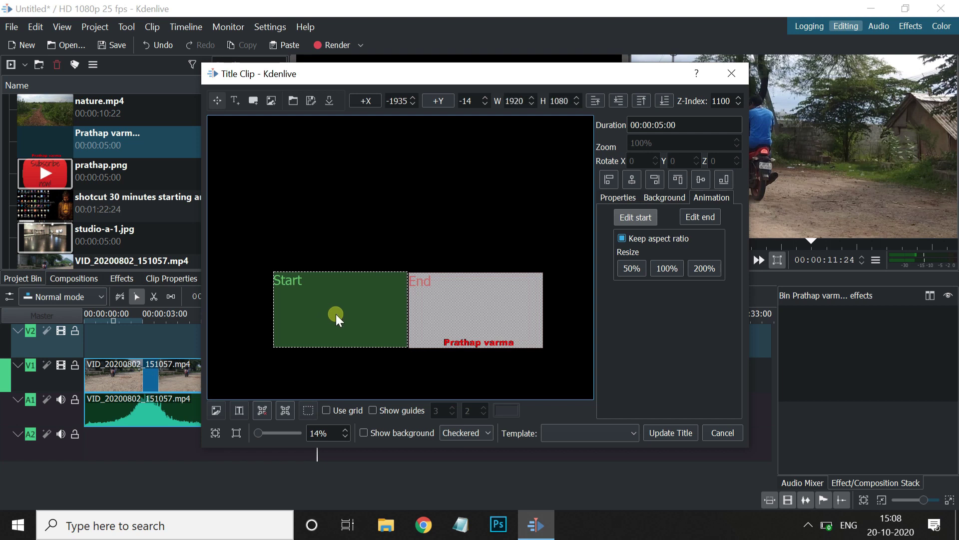
{"action": "left_click", "coordinate": [702, 217]}
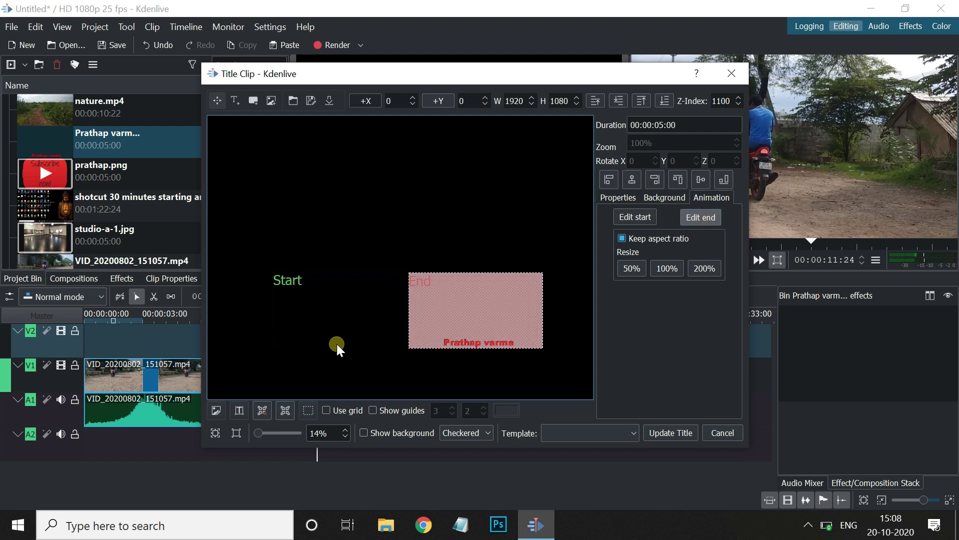
{"action": "left_click_drag", "start_coordinate": [436, 307], "coordinate": [395, 300]}
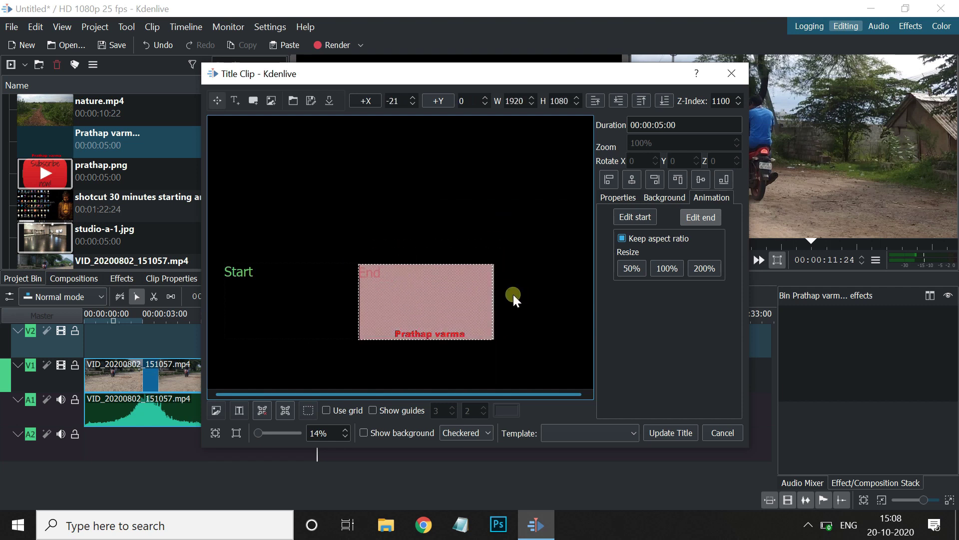
Apply the animation and trial the title on V2 around 9 s, previewing the slide-in
{"action": "left_click", "coordinate": [671, 433]}
{"action": "left_click", "coordinate": [313, 316]}
{"action": "left_click_drag", "start_coordinate": [95, 149], "coordinate": [264, 334]}
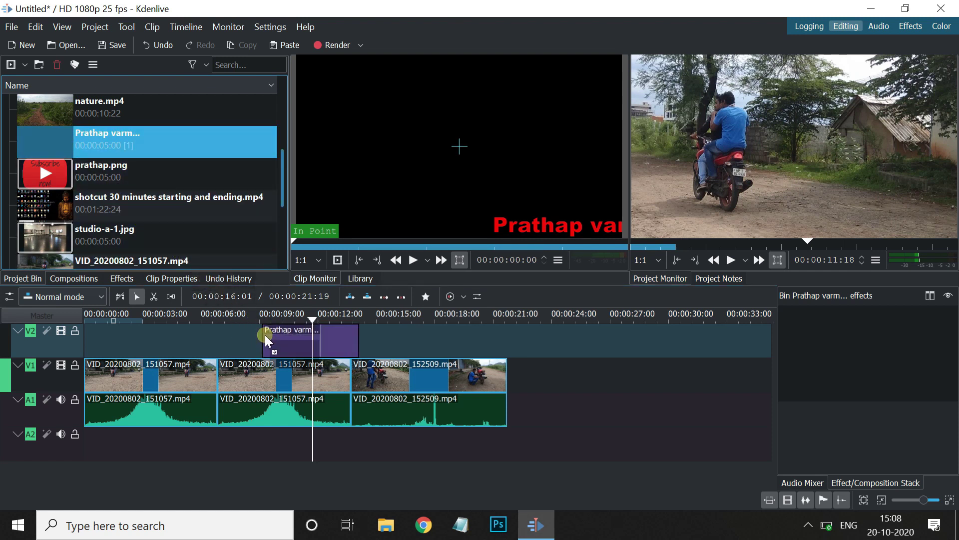
{"action": "left_click", "coordinate": [247, 315]}
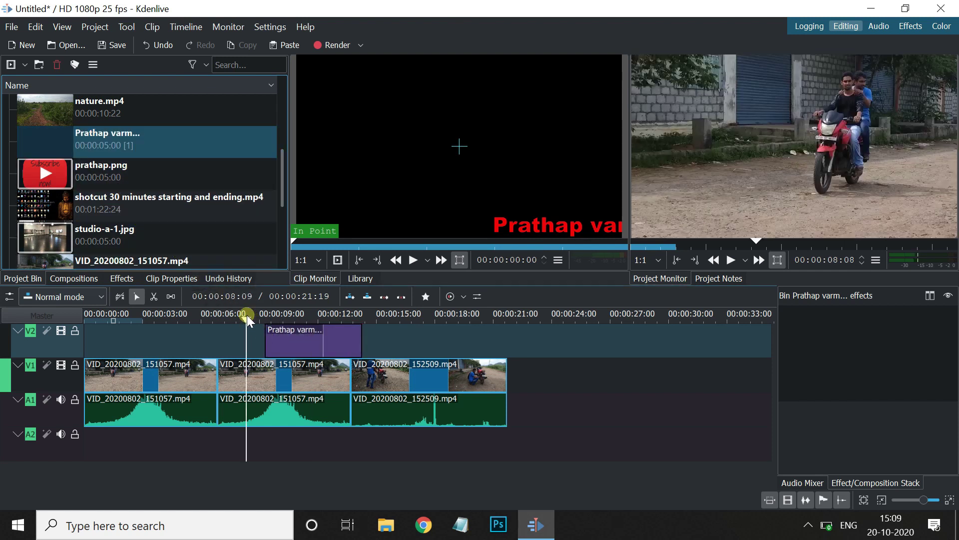
{"action": "key", "text": "space"}
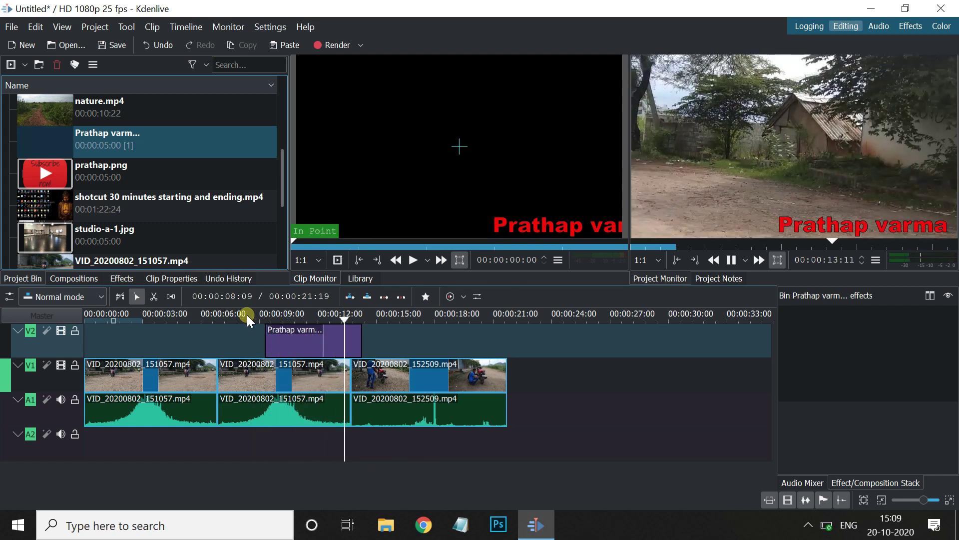
{"action": "left_click", "coordinate": [323, 344]}
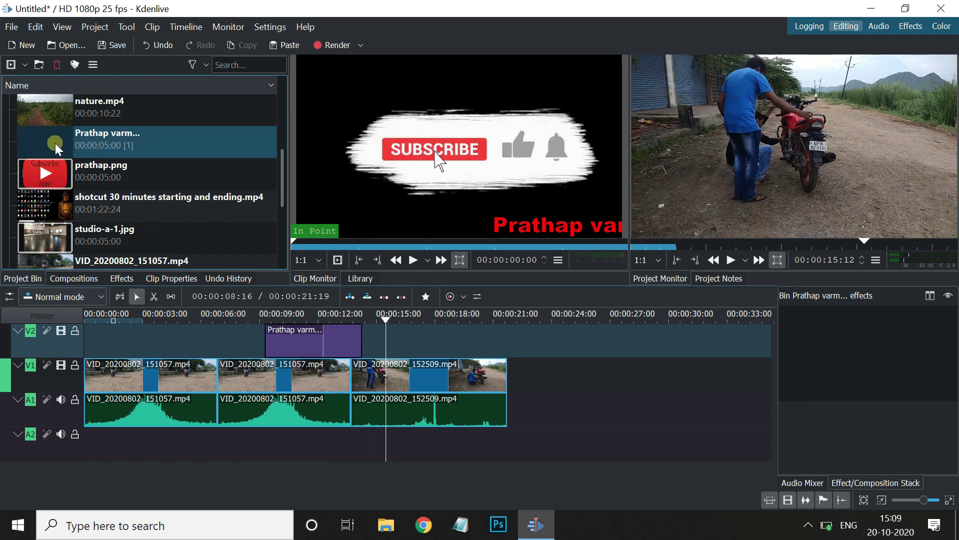
Remove the title from V2 and bring up the bin title's options menu
{"action": "key", "text": "Delete"}
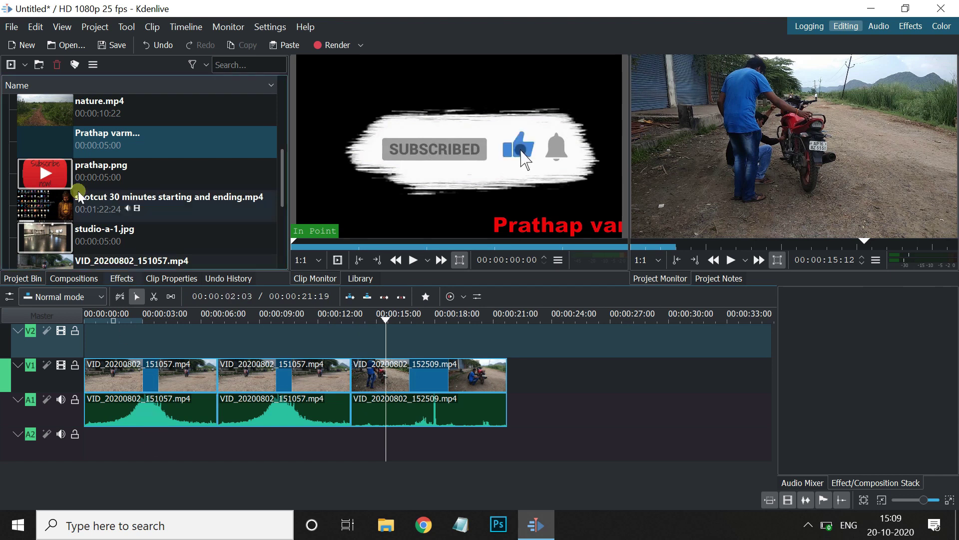
{"action": "left_click", "coordinate": [52, 145]}
{"action": "right_click", "coordinate": [51, 142]}
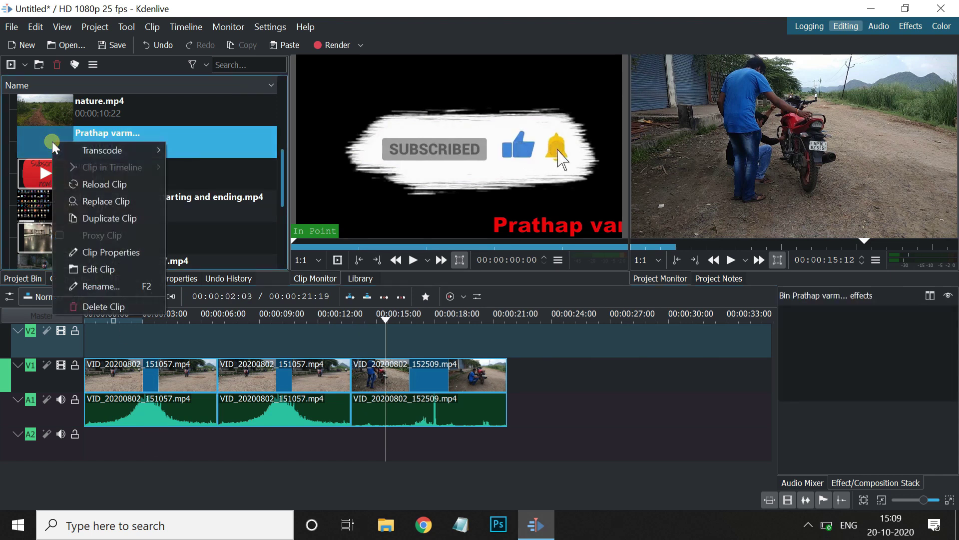
Reopen the Prathap varma title editor and shorten its duration from 5 to 00:00:03:00
{"action": "left_click", "coordinate": [98, 266]}
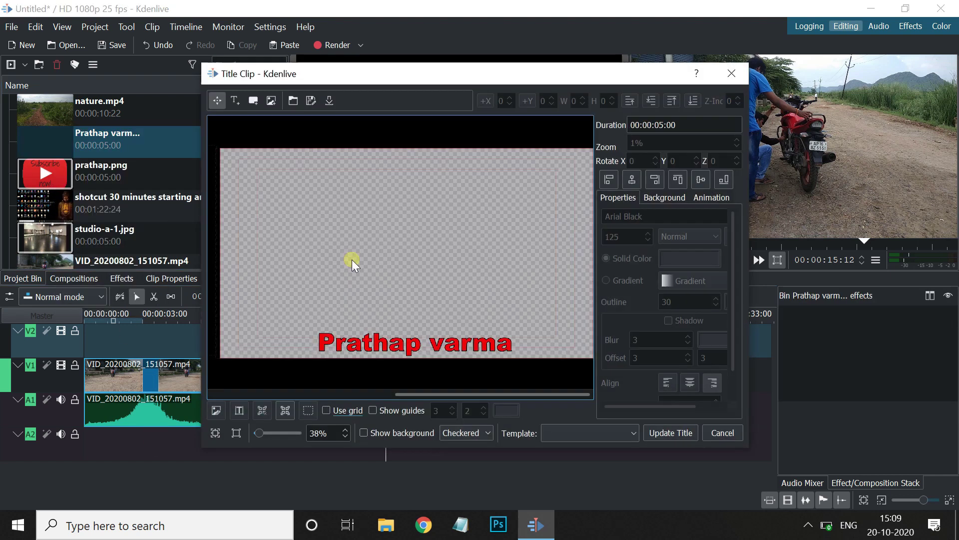
{"action": "left_click", "coordinate": [699, 197]}
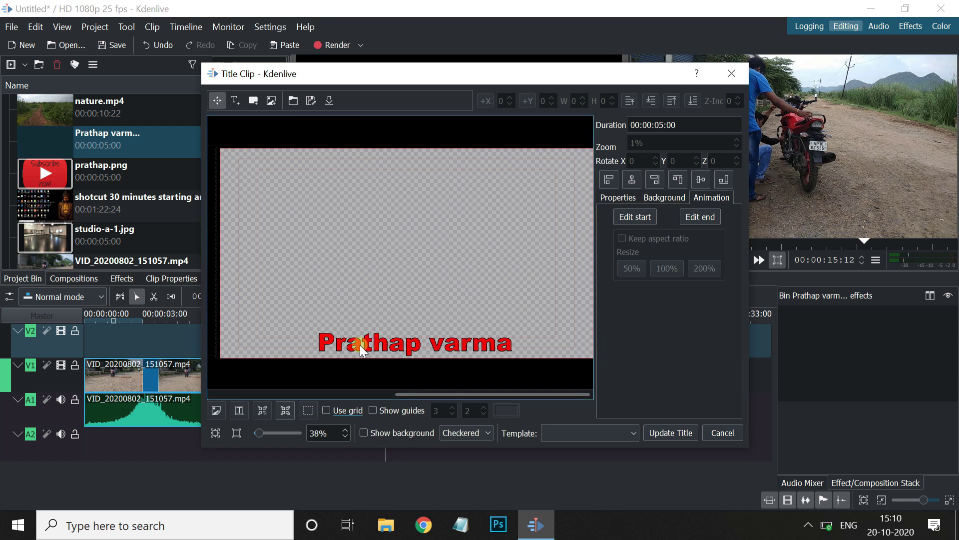
{"action": "left_click", "coordinate": [661, 125]}
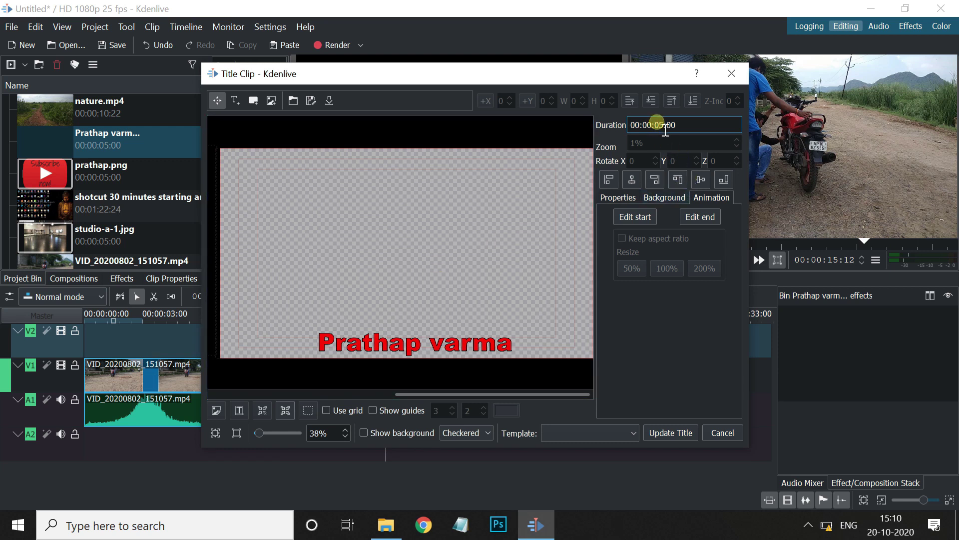
{"action": "type", "text": "3"}
Reposition the start viewport, then make the end viewport 50% and centre it on the lower name text
{"action": "left_click", "coordinate": [637, 213]}
{"action": "left_click_drag", "start_coordinate": [450, 231], "coordinate": [591, 248]}
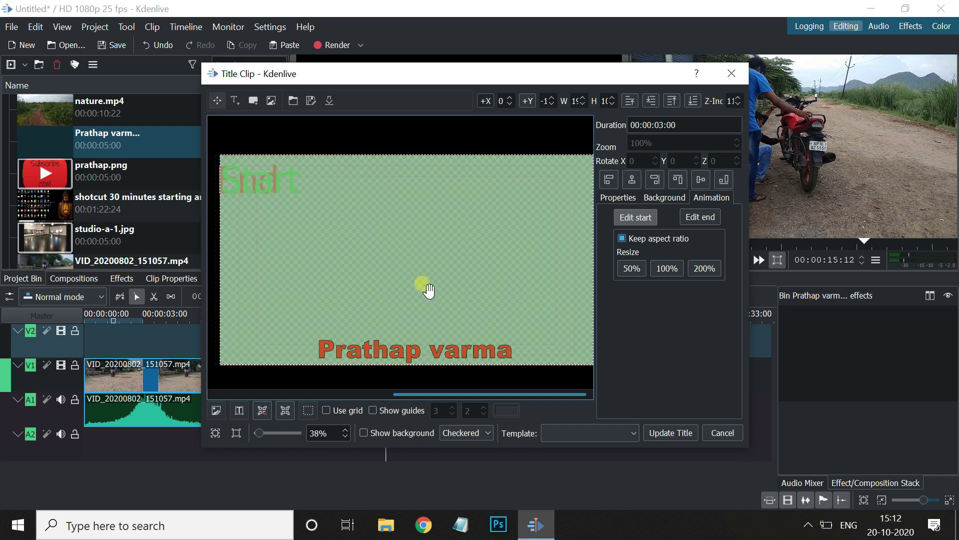
{"action": "left_click", "coordinate": [700, 218]}
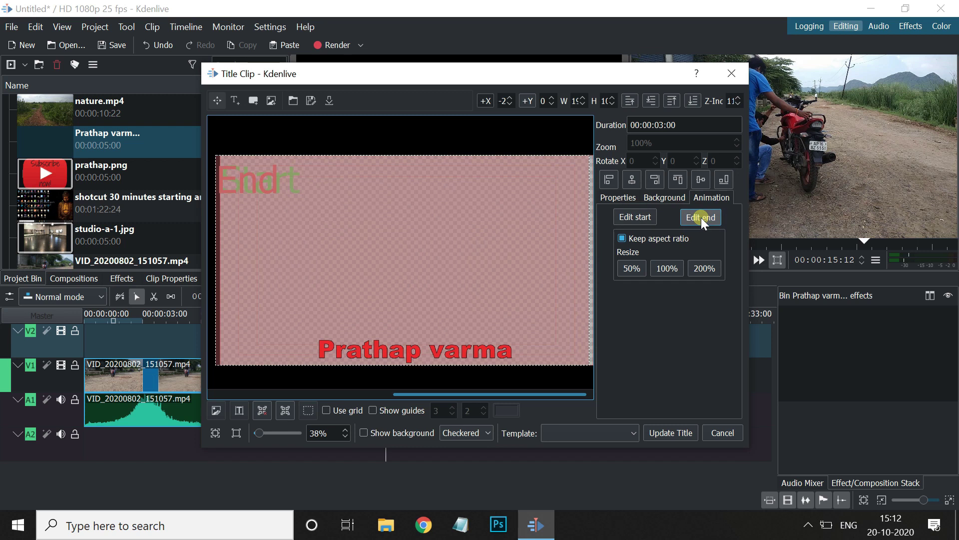
{"action": "left_click", "coordinate": [632, 268]}
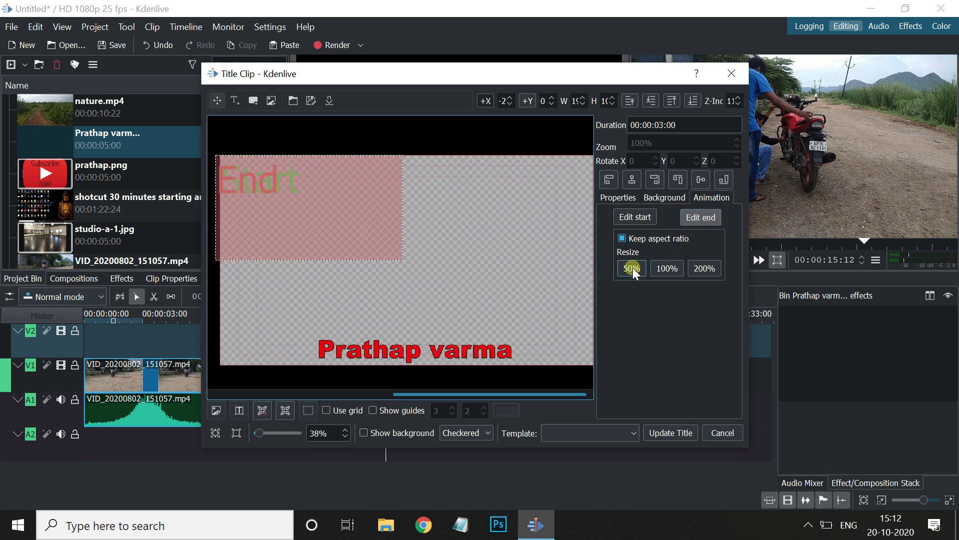
{"action": "left_click_drag", "start_coordinate": [355, 204], "coordinate": [490, 300]}
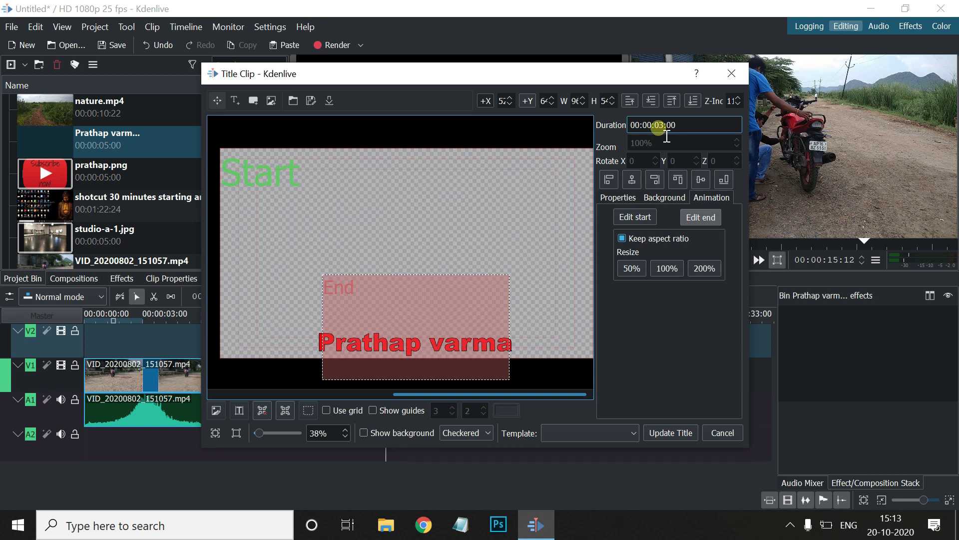
Place the updated title on V2 at 3 s and play it from about 4 s
{"action": "left_click", "coordinate": [671, 430]}
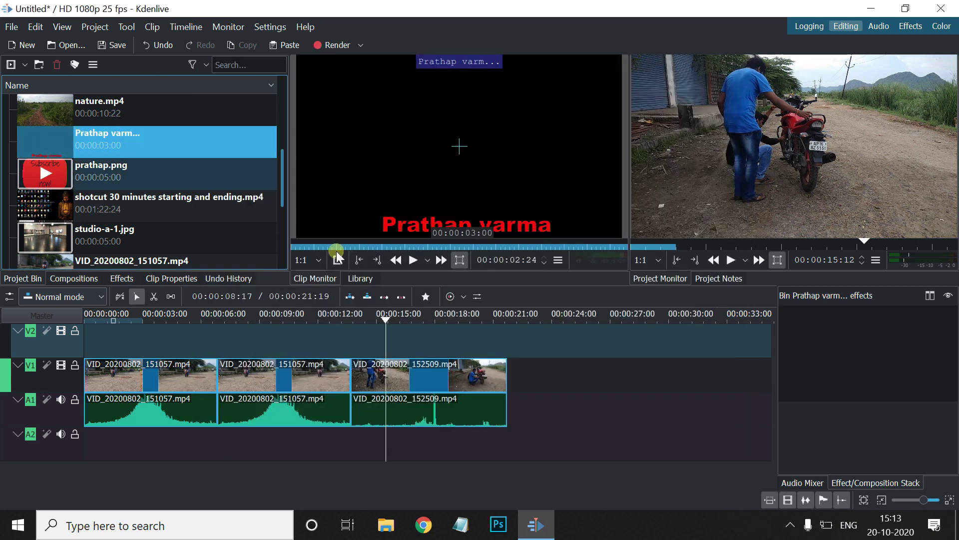
{"action": "left_click_drag", "start_coordinate": [14, 129], "coordinate": [180, 324]}
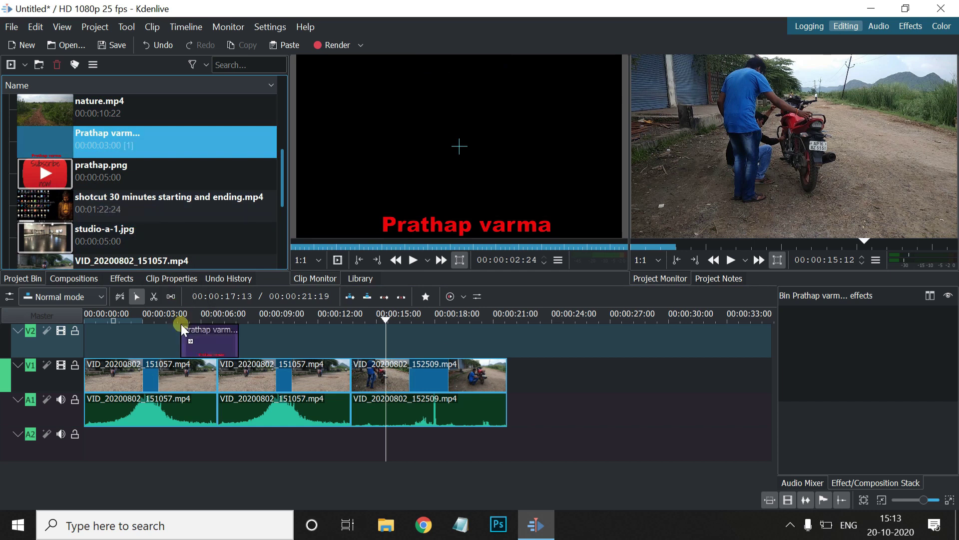
{"action": "left_click", "coordinate": [169, 311]}
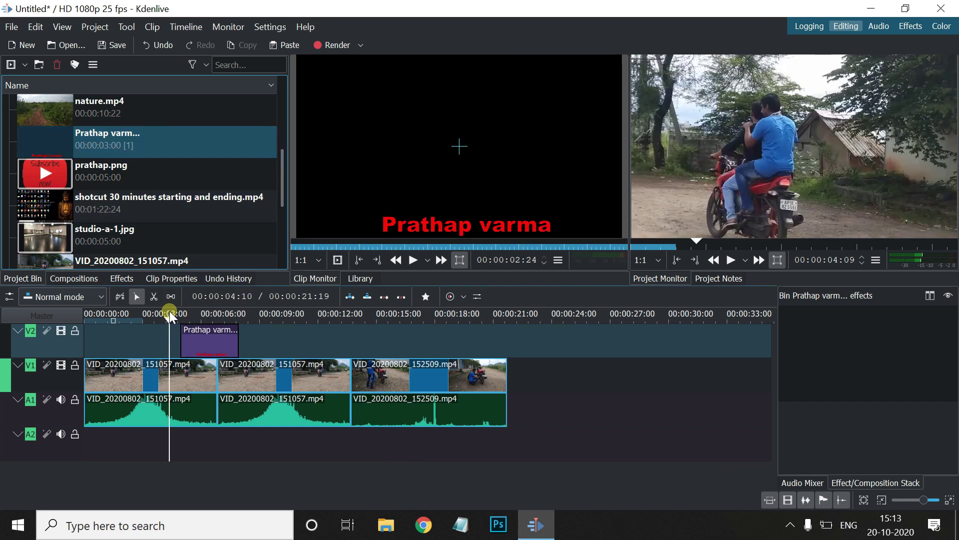
{"action": "key", "text": "space"}
{"action": "left_click", "coordinate": [164, 311]}
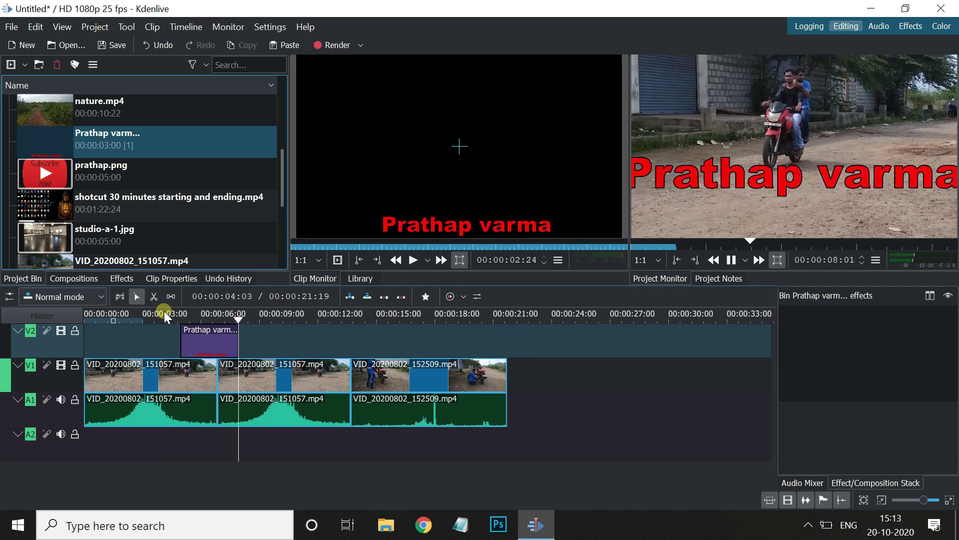
{"action": "key", "text": "space"}
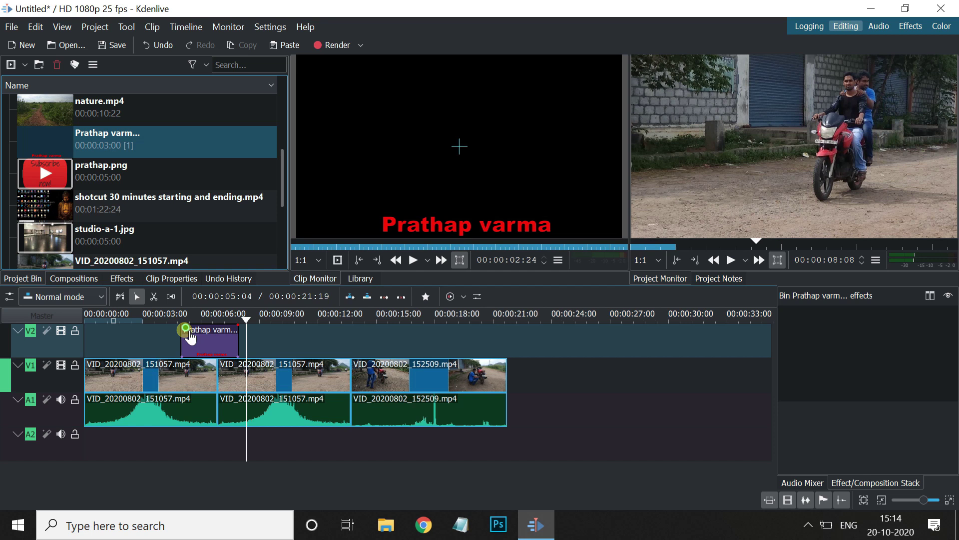
Add a fade-in and fade-out to the title and a fade-out to the second bike clip
{"action": "left_click_drag", "start_coordinate": [193, 330], "coordinate": [207, 344]}
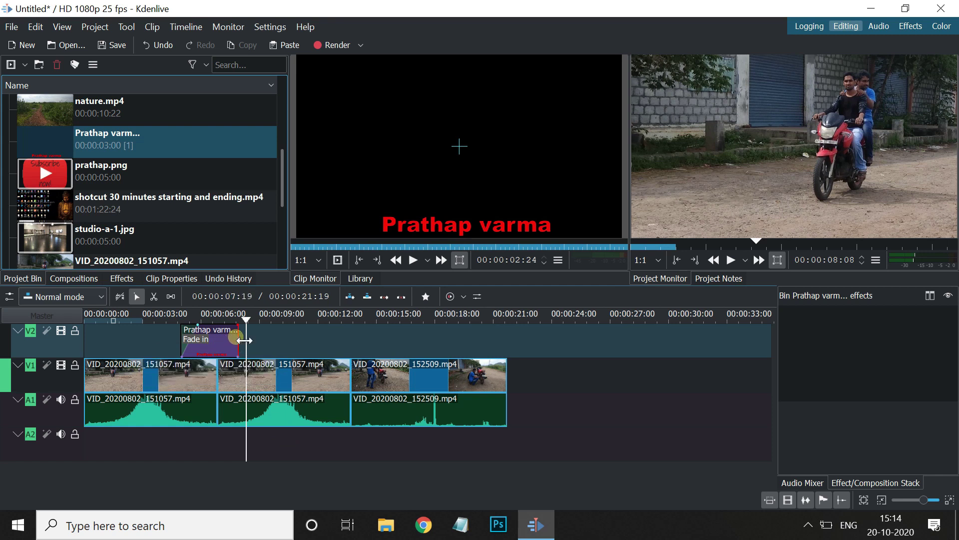
{"action": "left_click", "coordinate": [352, 364]}
{"action": "mouse_move", "coordinate": [352, 364]}
{"action": "left_mouse_down"}
{"action": "mouse_move", "coordinate": [333, 371]}
{"action": "mouse_move", "coordinate": [351, 364]}
{"action": "left_mouse_up"}
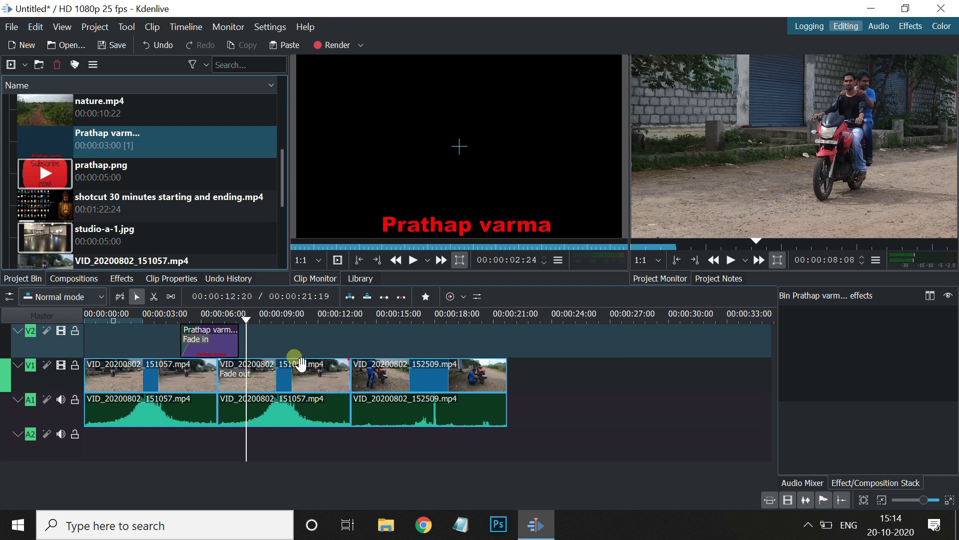
{"action": "left_click_drag", "start_coordinate": [238, 328], "coordinate": [227, 331]}
{"action": "left_click", "coordinate": [173, 316]}
Play back the faded title, then preview gun girl.mp4 from the project clips
{"action": "key", "text": "space"}
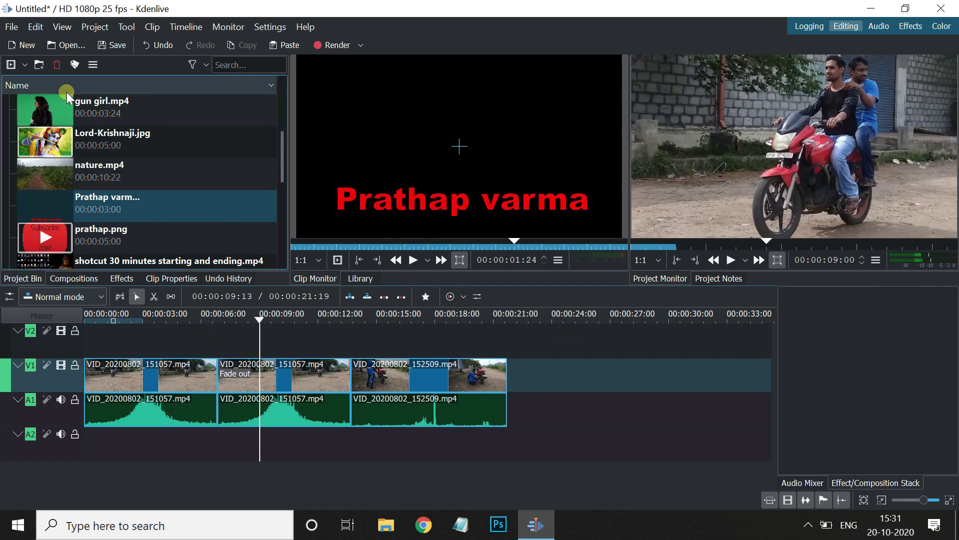
{"action": "left_click", "coordinate": [46, 99]}
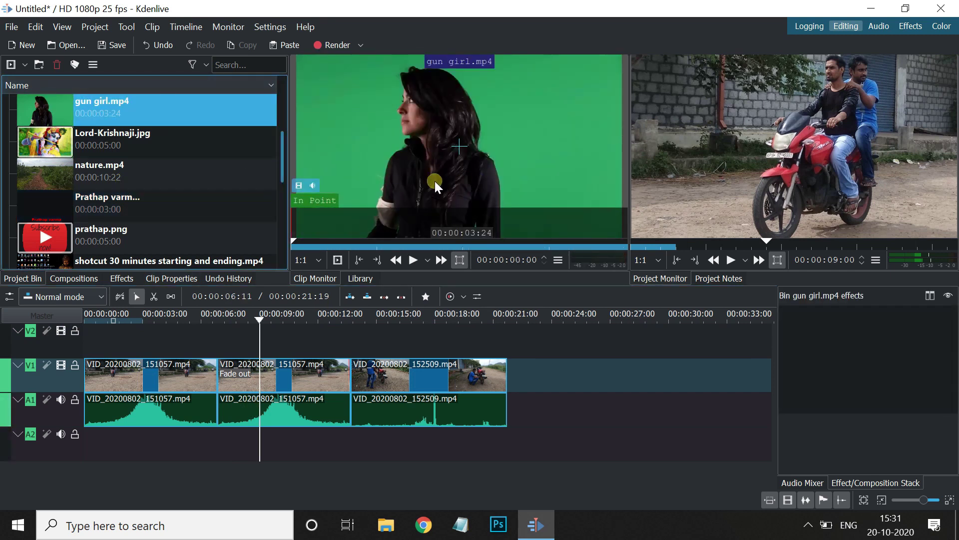
{"action": "left_click", "coordinate": [115, 343]}
{"action": "left_click_drag", "start_coordinate": [152, 367], "coordinate": [325, 448]}
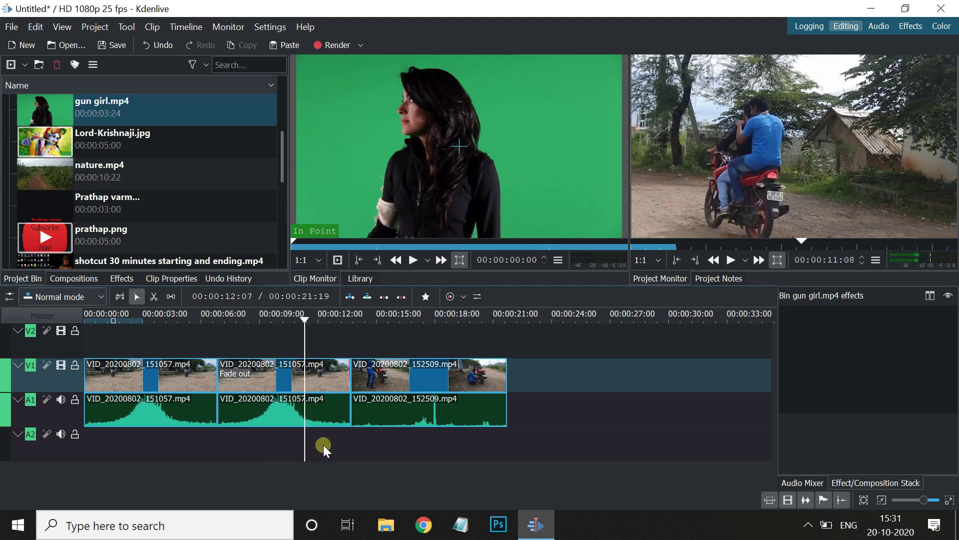
Delete every timeline clip and place gun girl.mp4 on V2 from the start
{"action": "key", "text": "ctrl+a"}
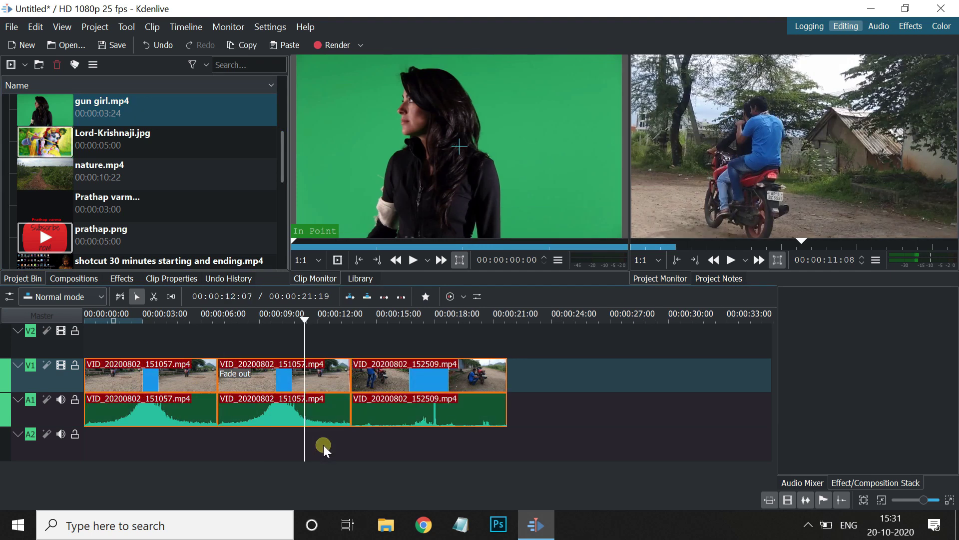
{"action": "key", "text": "Delete"}
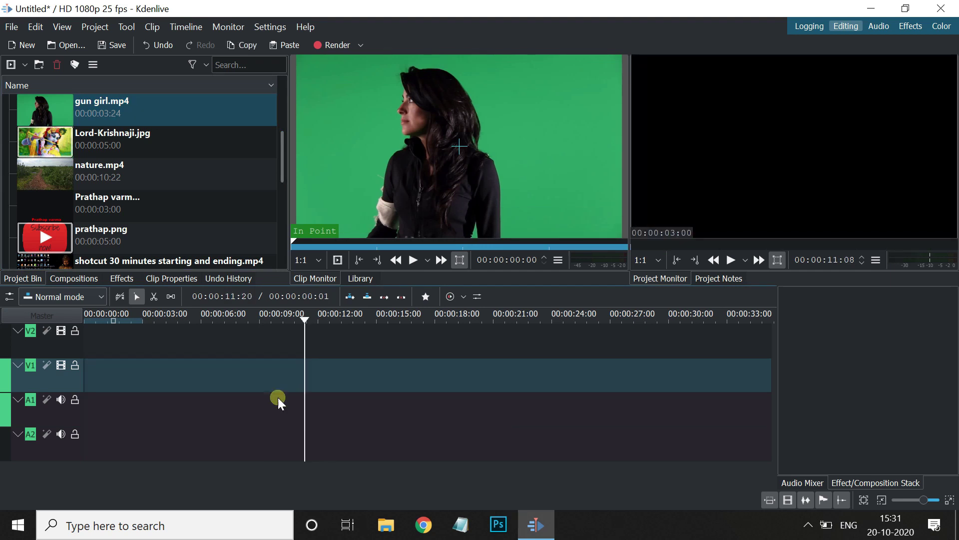
{"action": "left_click_drag", "start_coordinate": [46, 106], "coordinate": [103, 335]}
Put Background.mp4 on V1 under gun girl.mp4, fit the zoom, and trim it to end at 4 s
{"action": "left_click", "coordinate": [286, 101]}
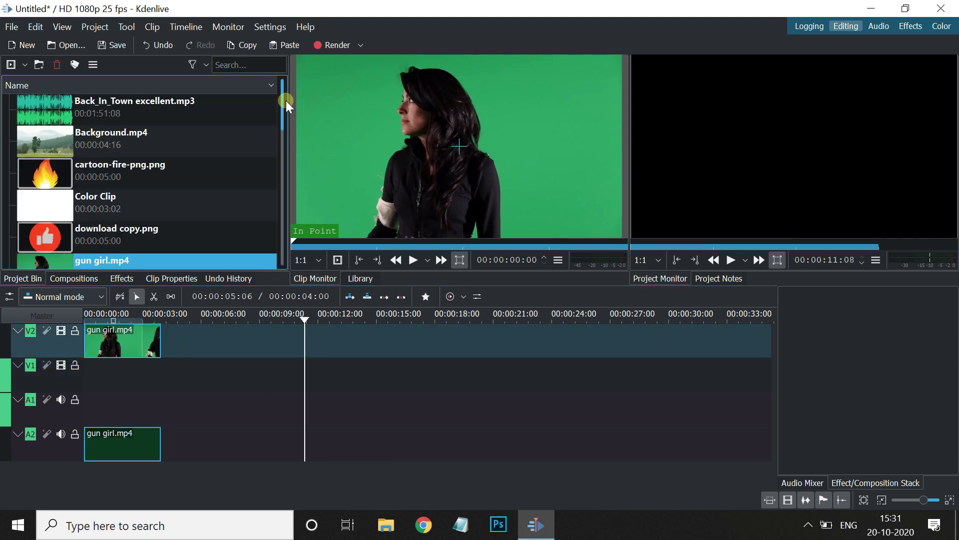
{"action": "left_click_drag", "start_coordinate": [39, 138], "coordinate": [88, 390]}
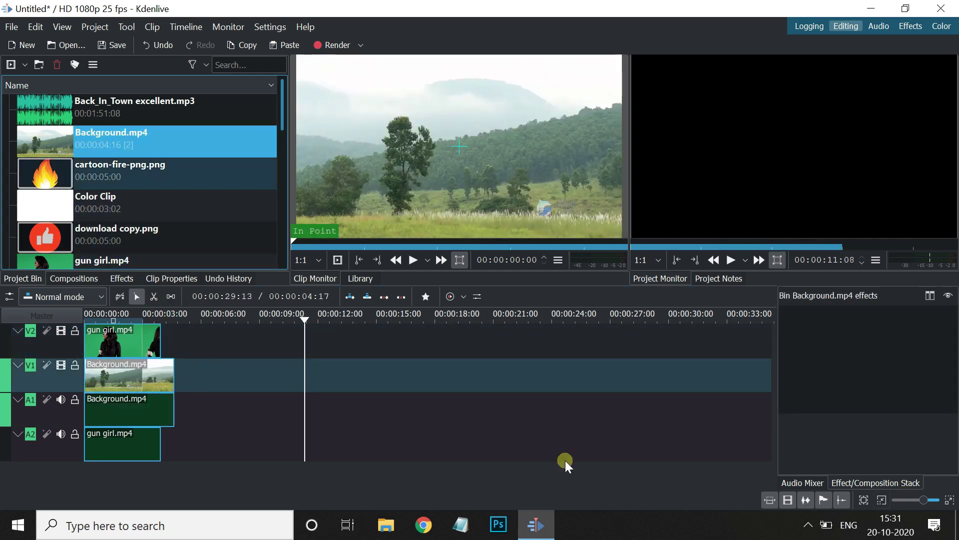
{"action": "left_click", "coordinate": [951, 500]}
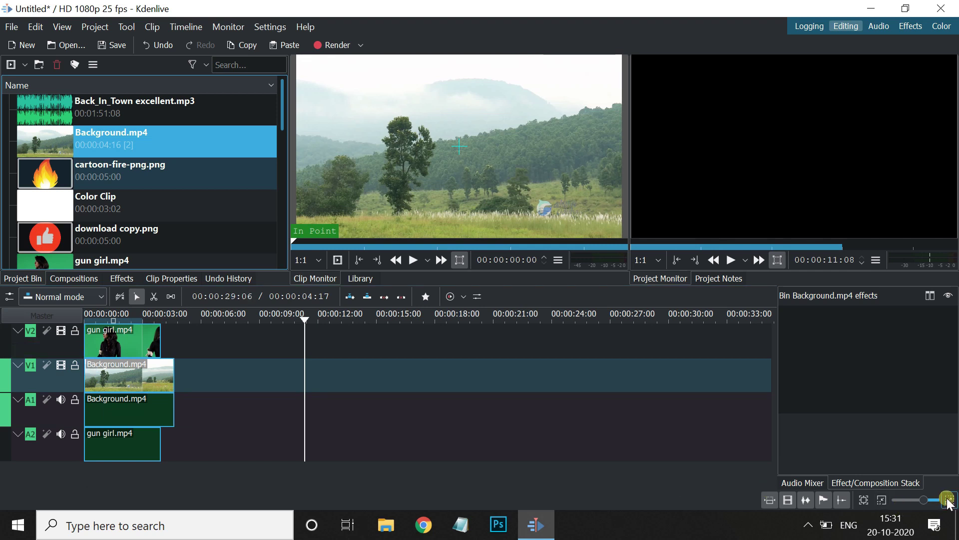
{"action": "left_click", "coordinate": [319, 397]}
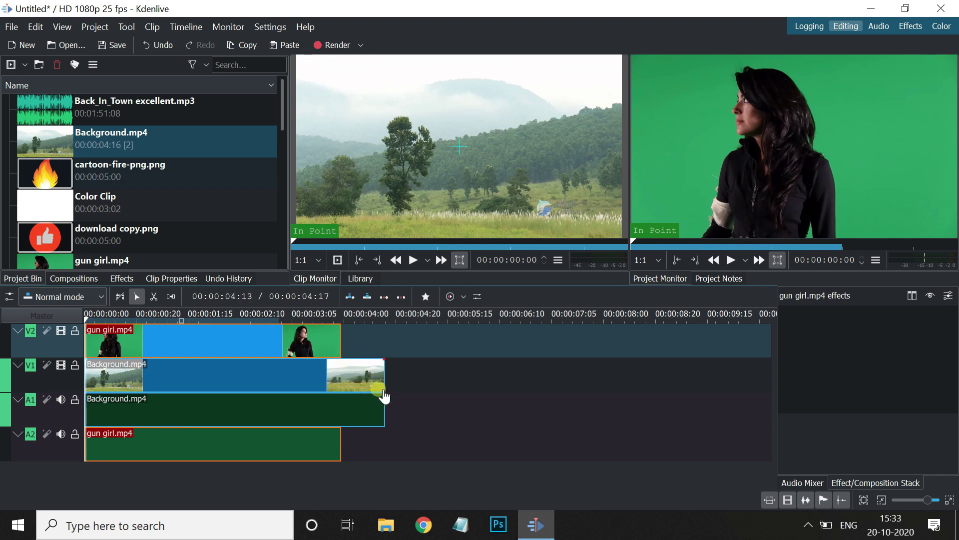
{"action": "left_click_drag", "start_coordinate": [385, 380], "coordinate": [342, 380]}
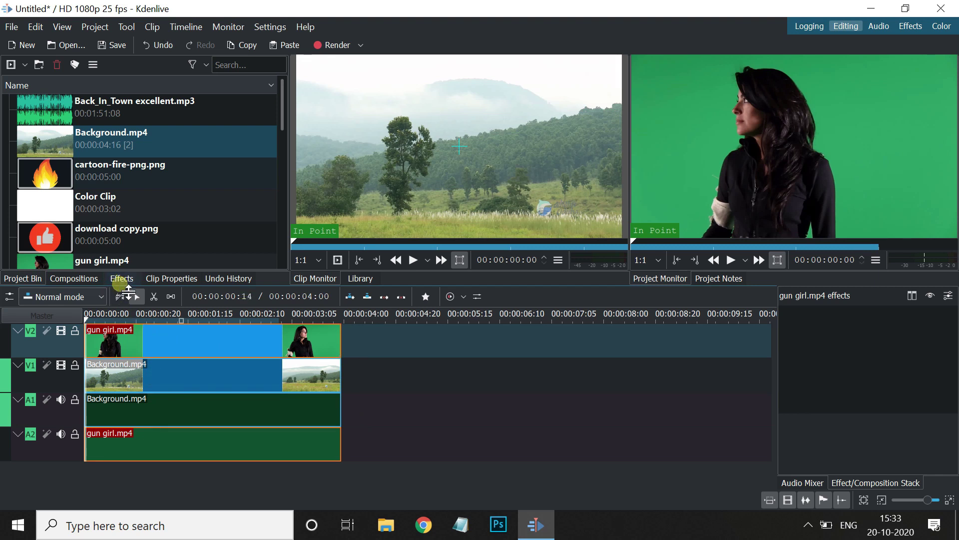
Add Chroma Key: Basic from Alpha/Transform to gun girl.mp4 and ready the key-colour picker
{"action": "left_click", "coordinate": [121, 280]}
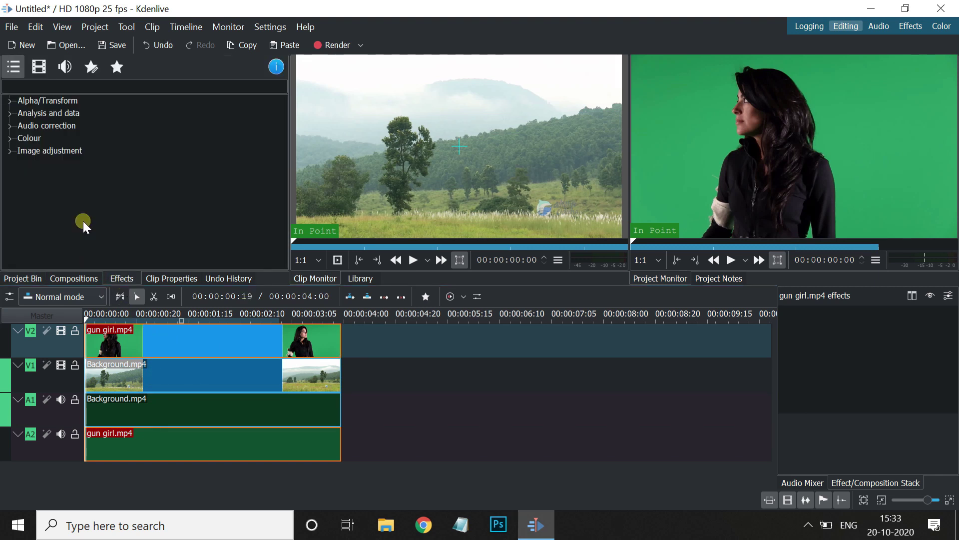
{"action": "left_click", "coordinate": [34, 102]}
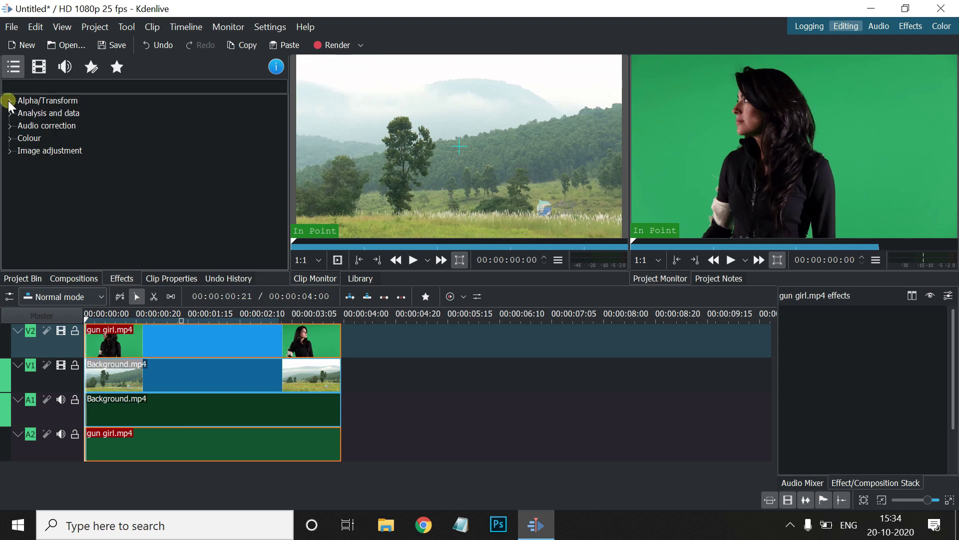
{"action": "left_click", "coordinate": [10, 101]}
{"action": "left_click", "coordinate": [75, 139]}
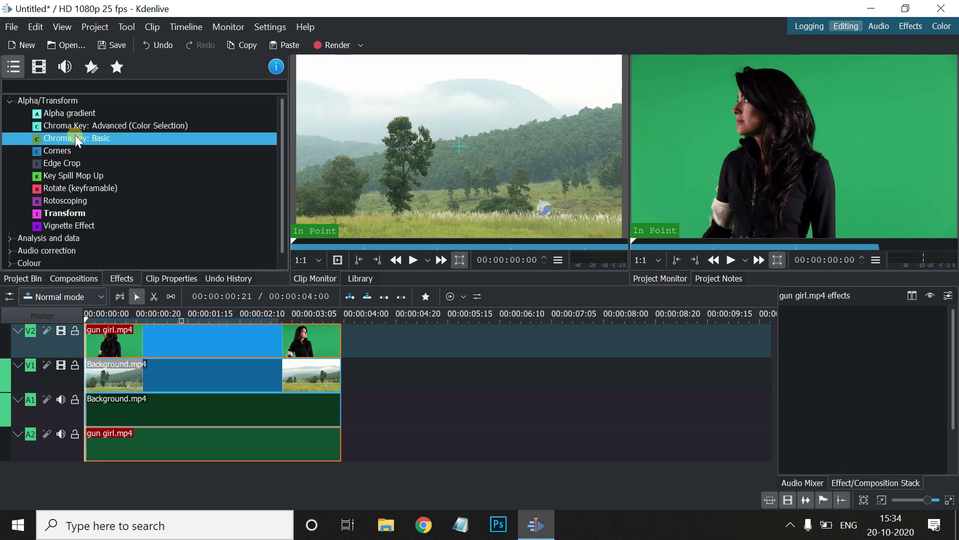
{"action": "left_click", "coordinate": [109, 123]}
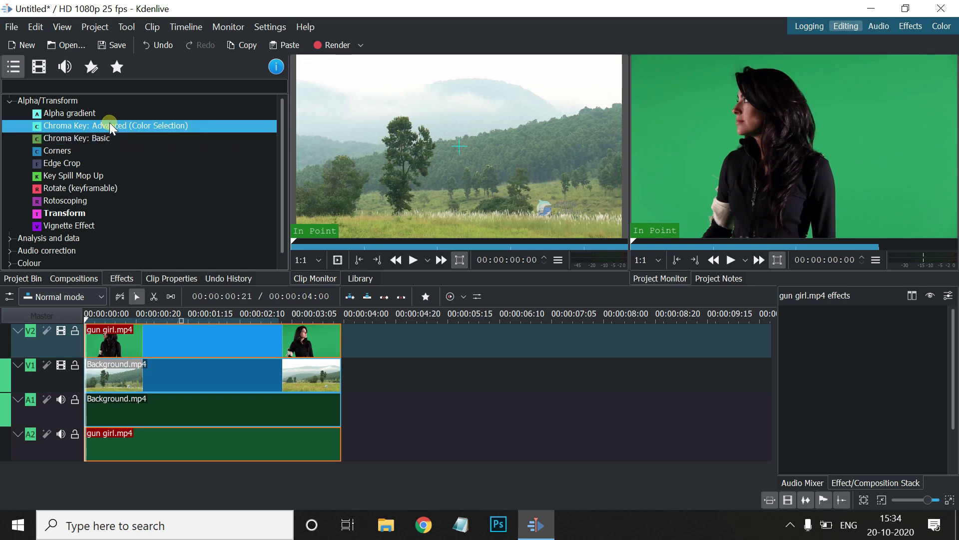
{"action": "left_click", "coordinate": [88, 139]}
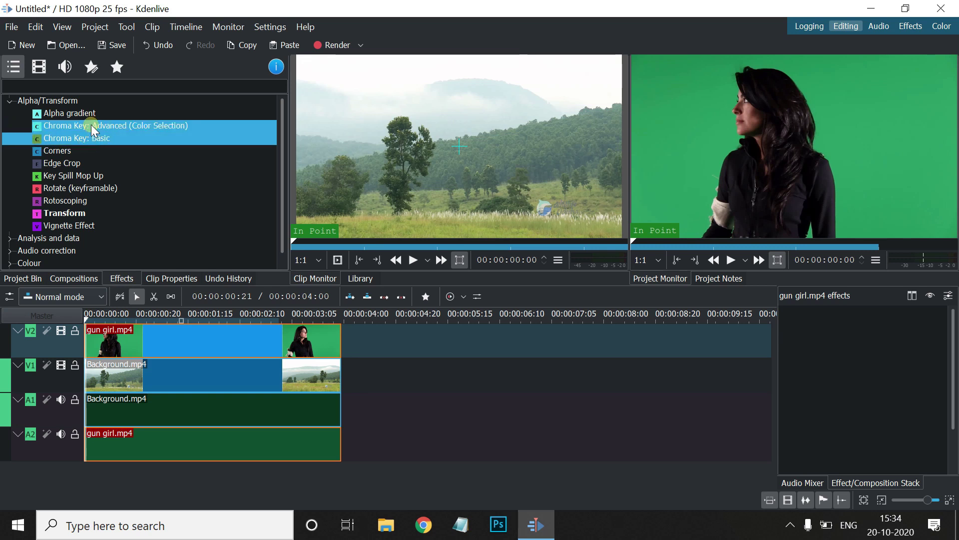
{"action": "left_click_drag", "start_coordinate": [74, 138], "coordinate": [129, 340]}
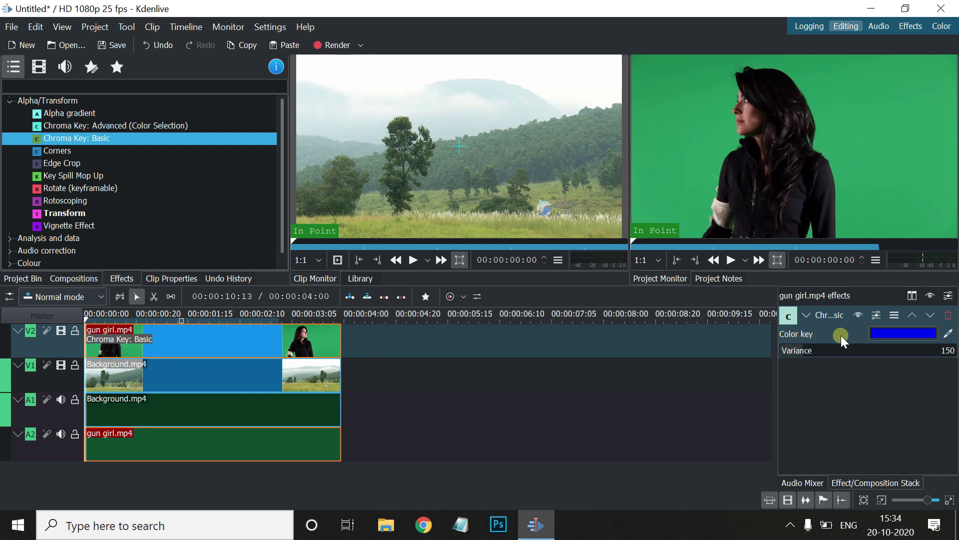
{"action": "left_click", "coordinate": [948, 335]}
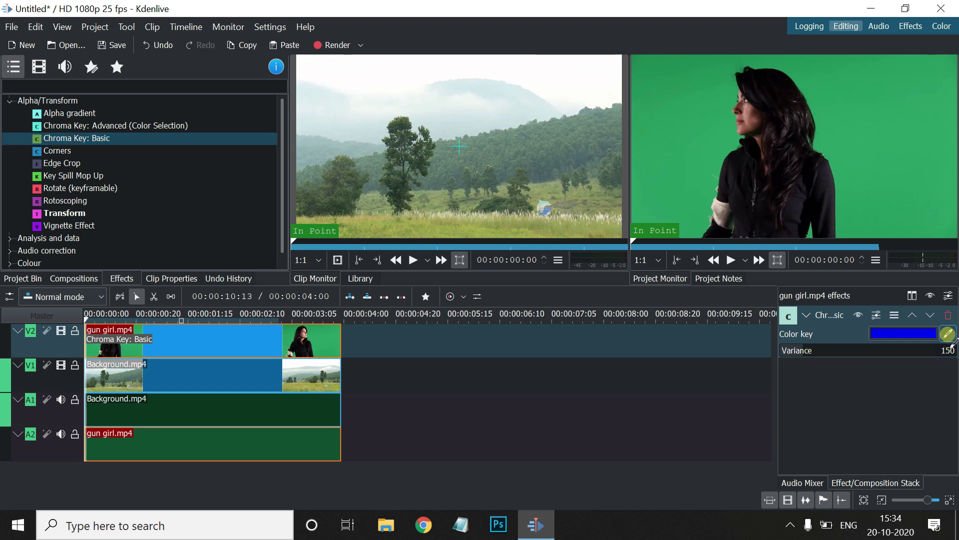
Key out the green screen with variance 180 and preview the composite up to 00:00:02:14
{"action": "left_click", "coordinate": [837, 117]}
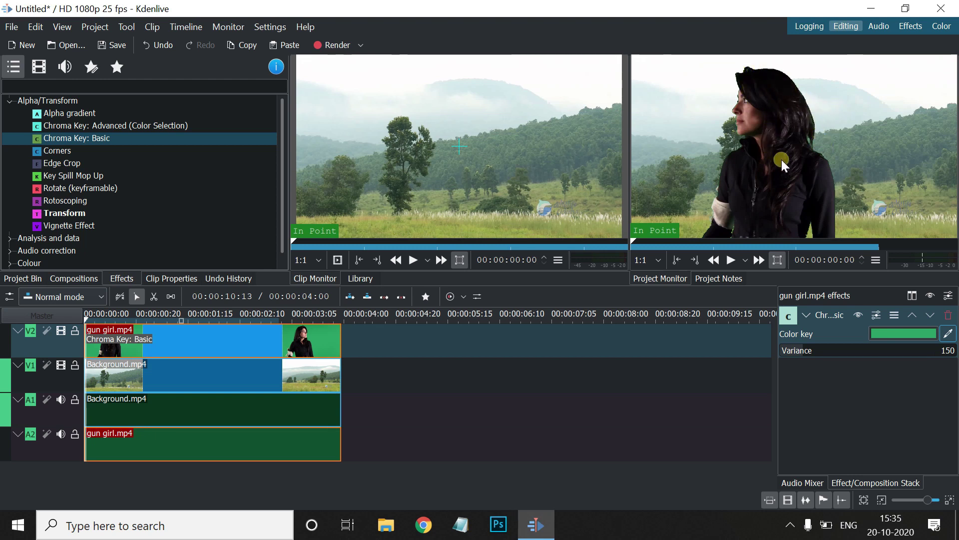
{"action": "key", "text": "space"}
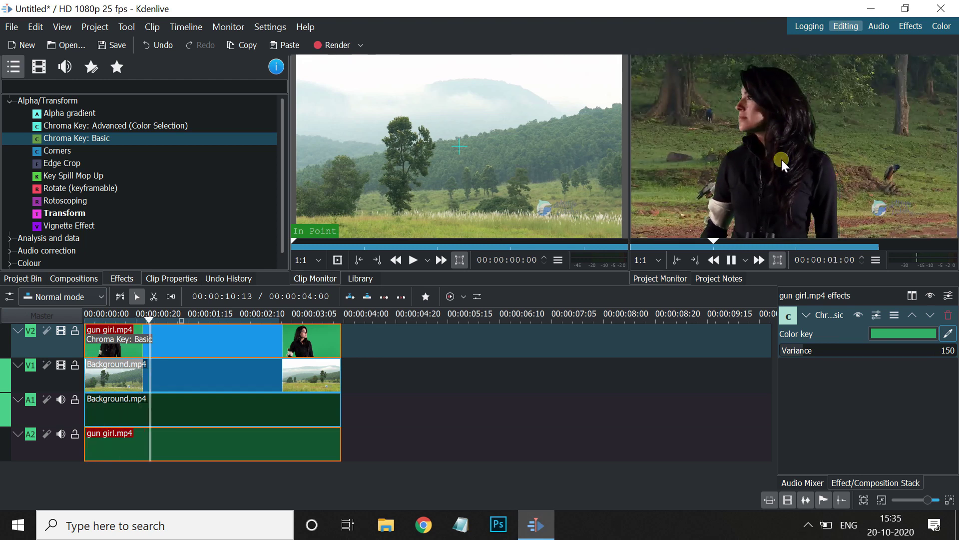
{"action": "key", "text": "space"}
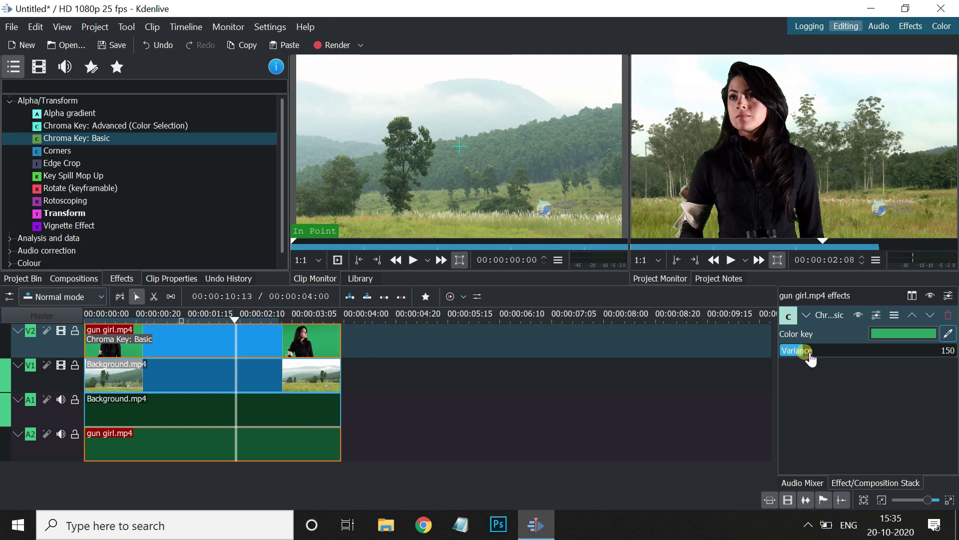
{"action": "left_click_drag", "start_coordinate": [810, 359], "coordinate": [822, 360]}
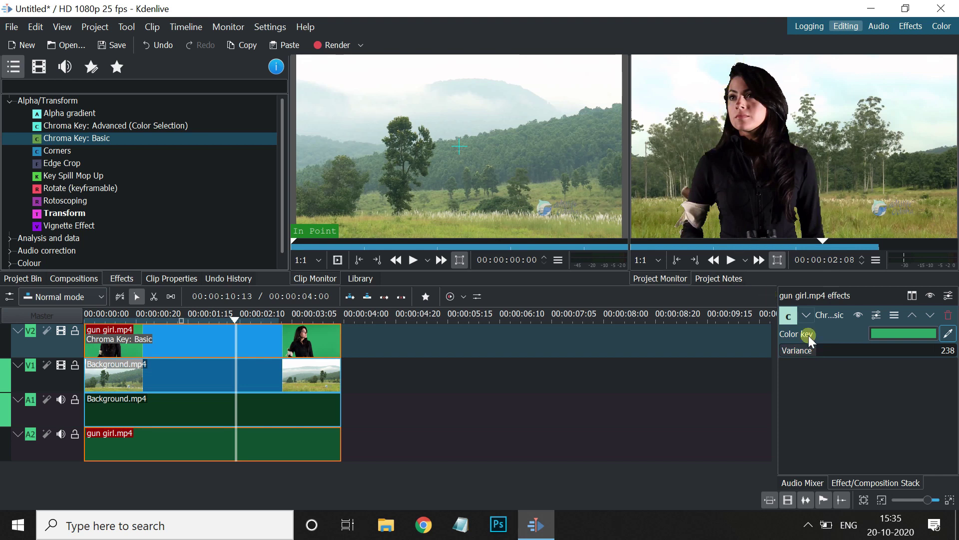
{"action": "left_click_drag", "start_coordinate": [816, 359], "coordinate": [799, 358]}
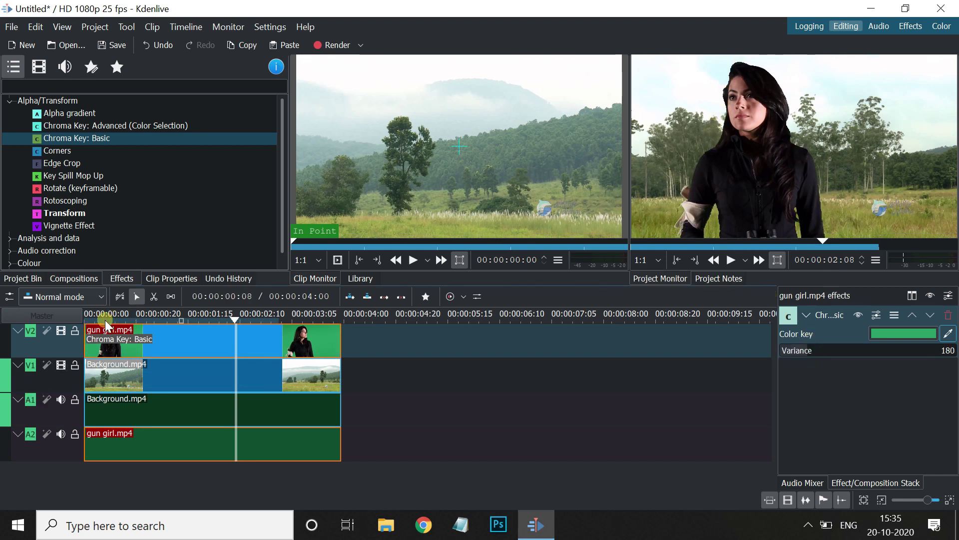
{"action": "left_click", "coordinate": [98, 313]}
{"action": "key", "text": "space"}
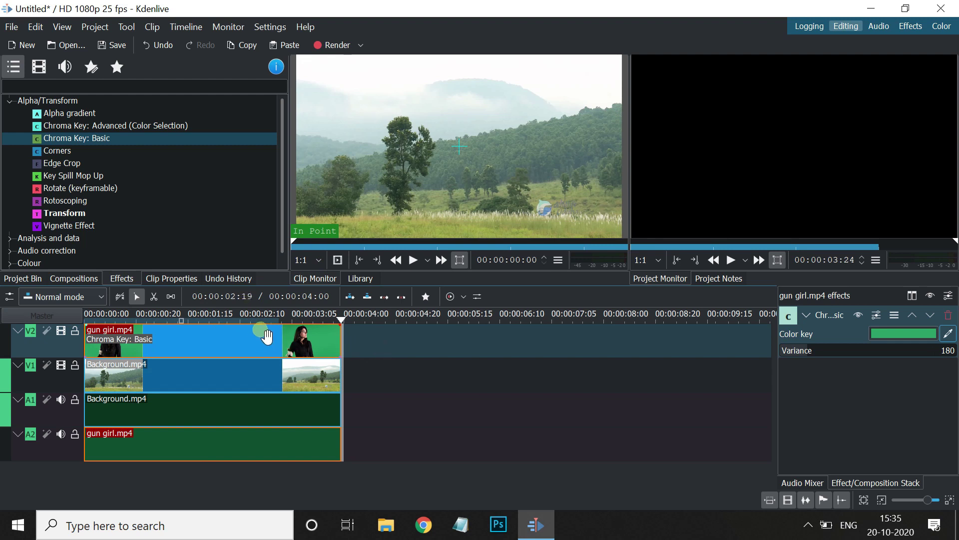
{"action": "left_click", "coordinate": [251, 315]}
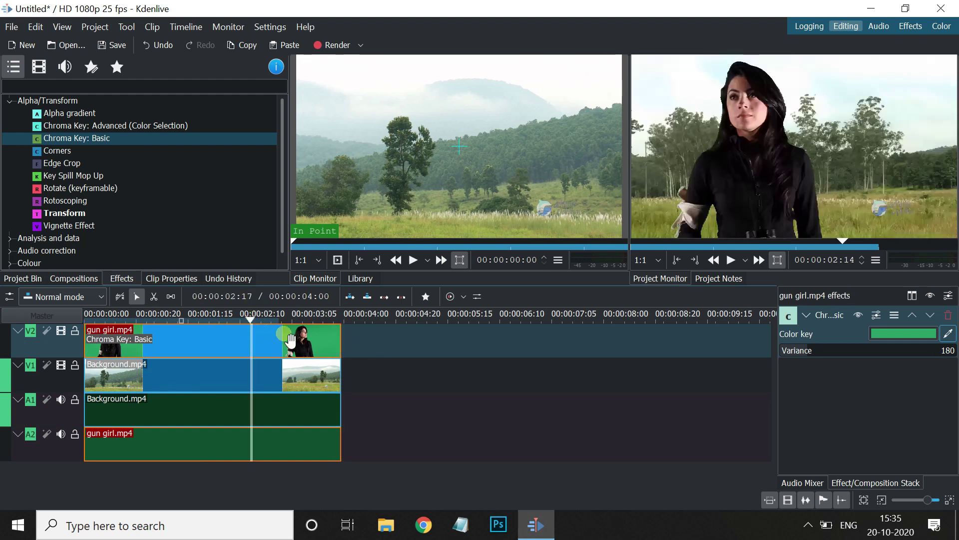
Delete Background.mp4 from the timeline and preview VID_20200802_151057.mp4 in the project bin
{"action": "left_click", "coordinate": [309, 367]}
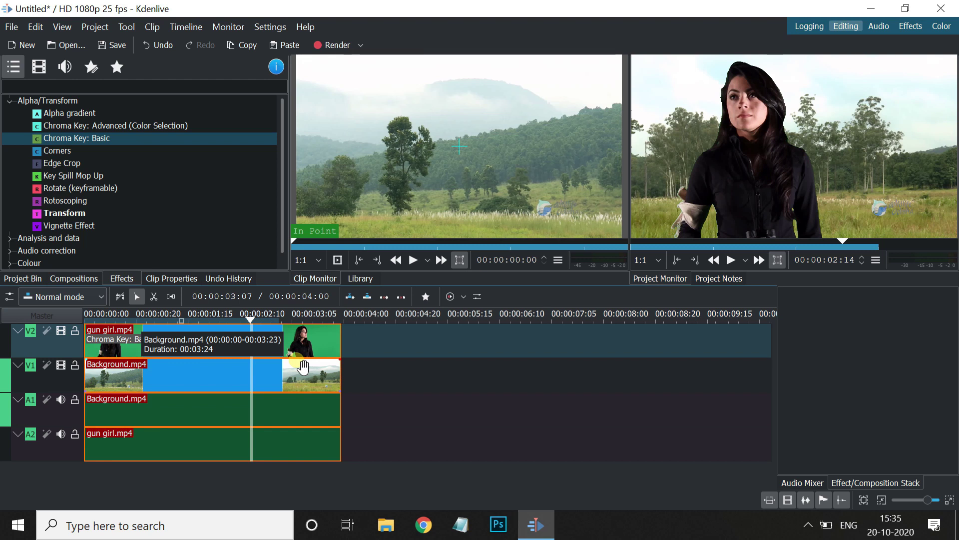
{"action": "key", "text": "Delete"}
{"action": "left_click", "coordinate": [25, 279]}
{"action": "left_click_drag", "start_coordinate": [283, 108], "coordinate": [298, 226]}
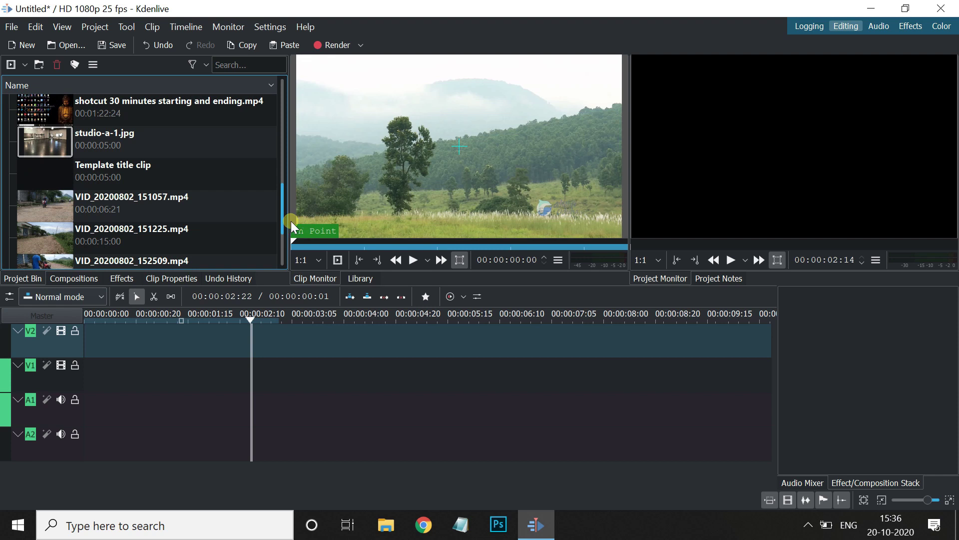
{"action": "left_click", "coordinate": [40, 204]}
Select VID_20200802_151057, 151225 and 152509 in the Project Bin and drop them in sequence onto V1
{"action": "left_click", "coordinate": [44, 242], "text": "ctrl"}
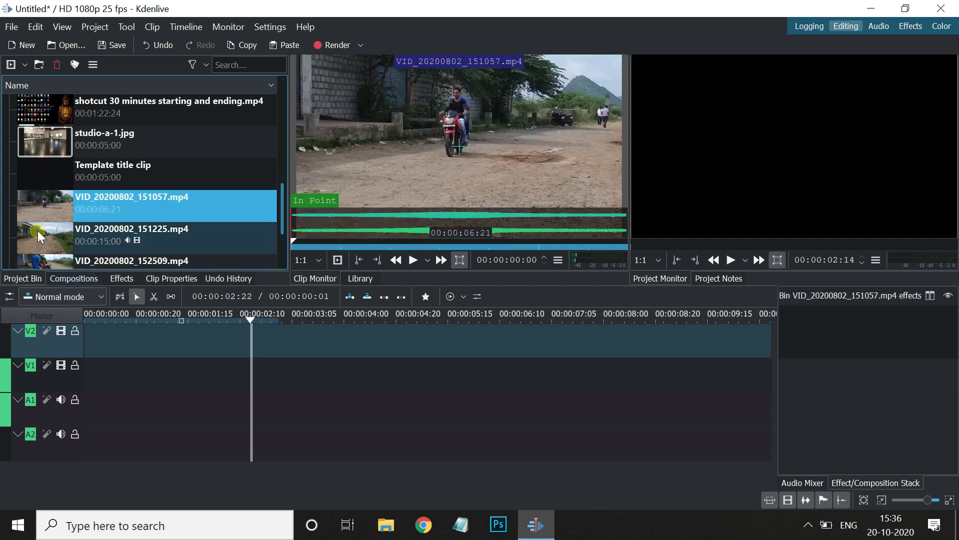
{"action": "left_click", "coordinate": [48, 266], "text": "ctrl"}
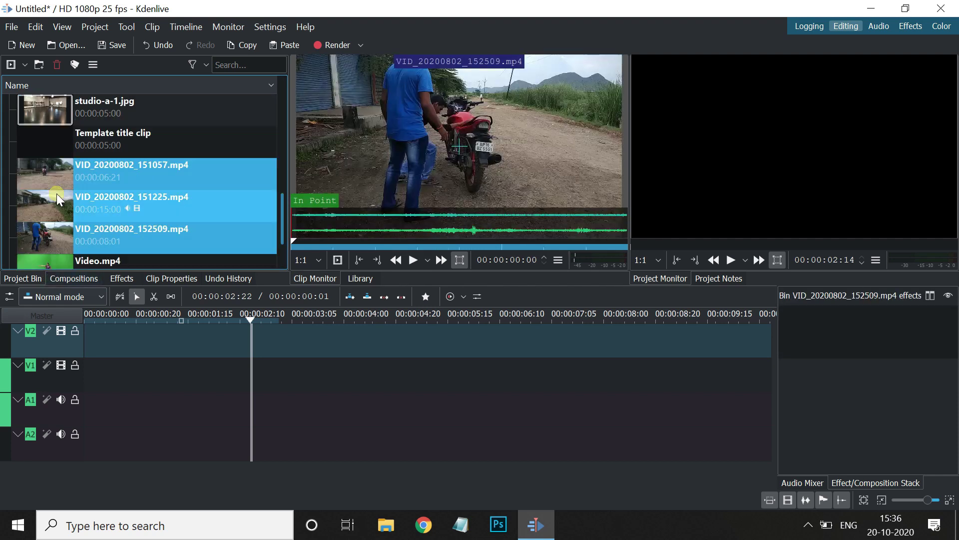
{"action": "left_click_drag", "start_coordinate": [70, 242], "coordinate": [102, 372]}
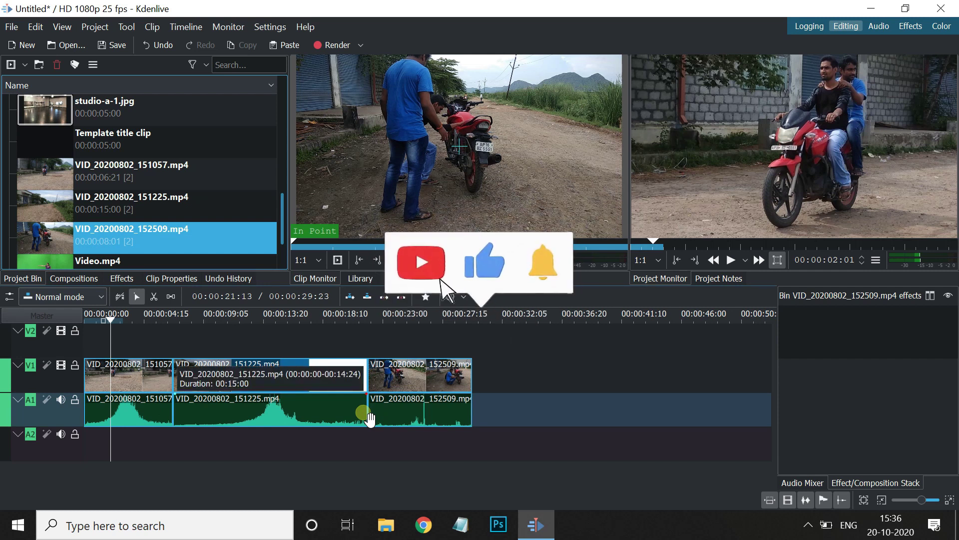
{"action": "left_click", "coordinate": [129, 395]}
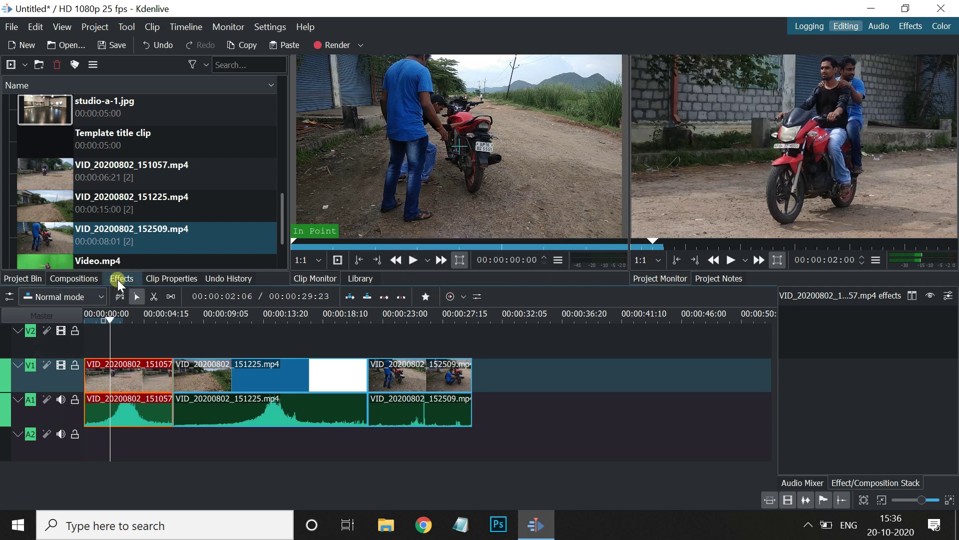
Apply the Vignette Effect to the first bike clip, shrinking its radius and raising smoothness to 1345
{"action": "left_click", "coordinate": [120, 283]}
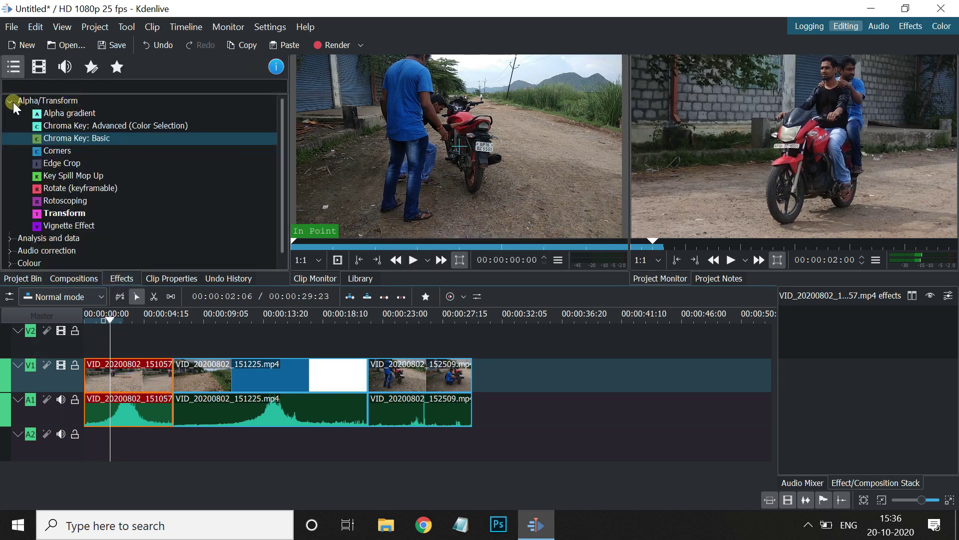
{"action": "left_click", "coordinate": [57, 137]}
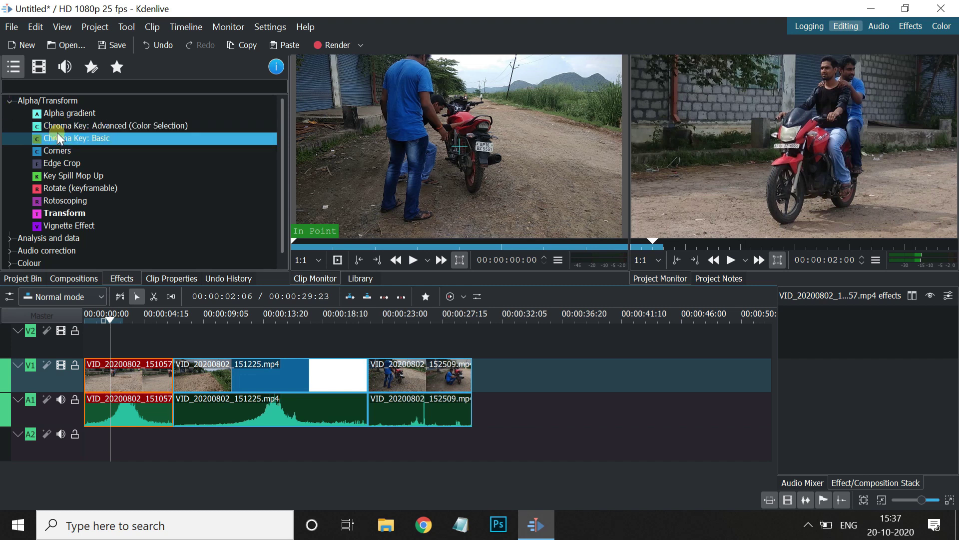
{"action": "left_click", "coordinate": [75, 212]}
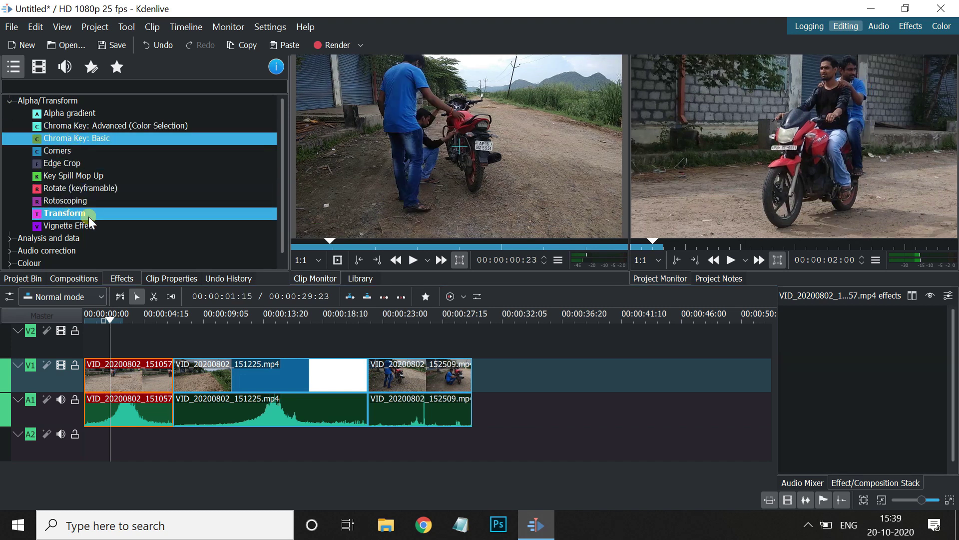
{"action": "left_click", "coordinate": [56, 227]}
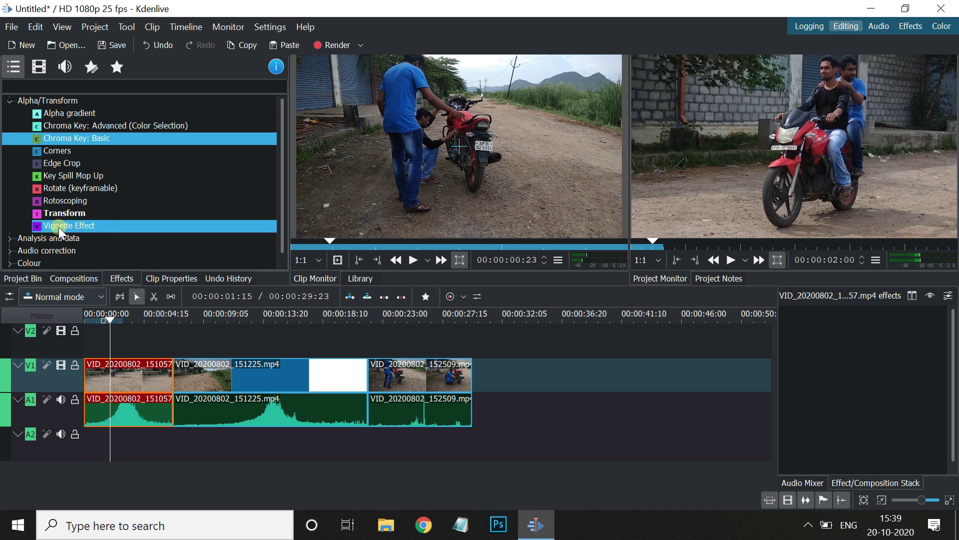
{"action": "left_click_drag", "start_coordinate": [50, 226], "coordinate": [103, 376]}
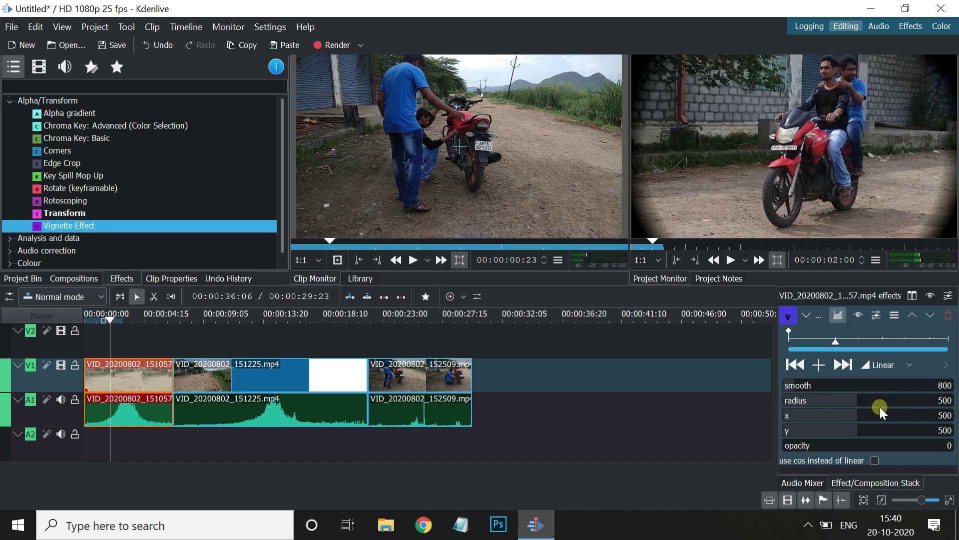
{"action": "mouse_move", "coordinate": [860, 401]}
{"action": "left_mouse_down"}
{"action": "mouse_move", "coordinate": [842, 406]}
{"action": "mouse_move", "coordinate": [859, 404]}
{"action": "left_mouse_up"}
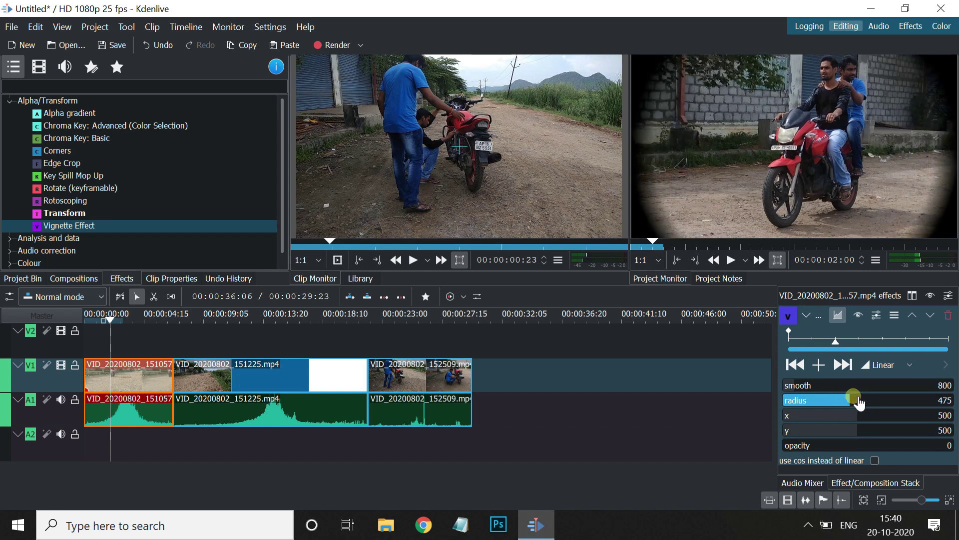
{"action": "left_click_drag", "start_coordinate": [797, 391], "coordinate": [808, 390]}
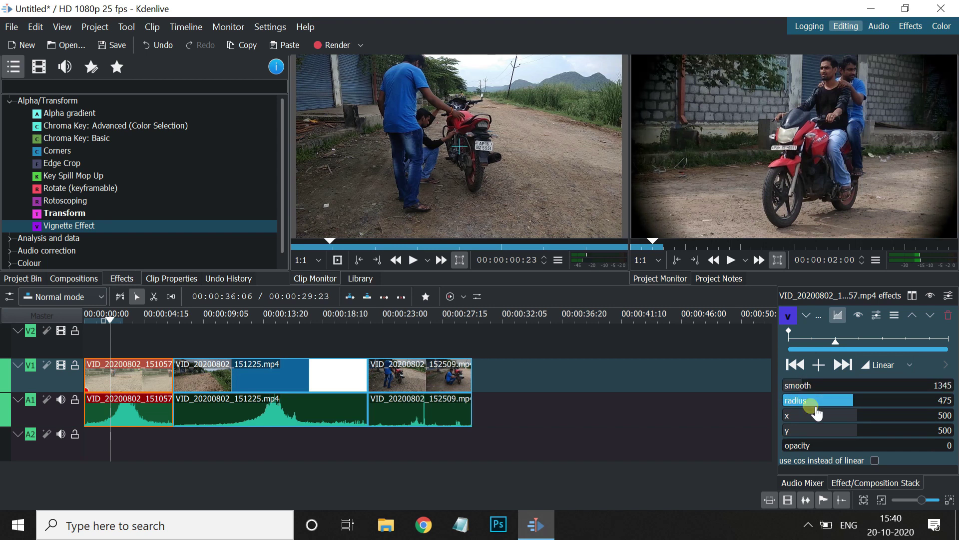
Preview the vignette from the timeline start, then delete the effect from the clip
{"action": "left_click", "coordinate": [111, 319]}
{"action": "key", "text": "Home"}
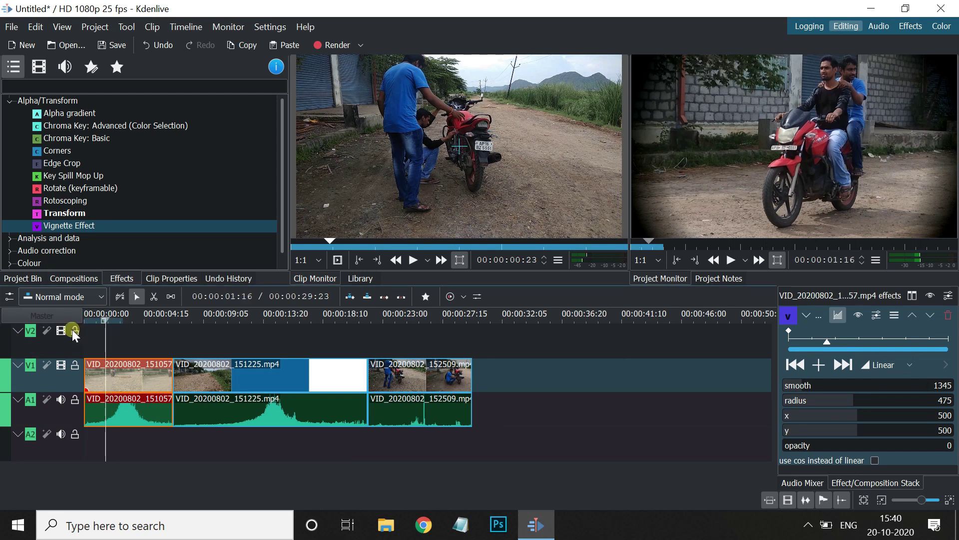
{"action": "key", "text": "space"}
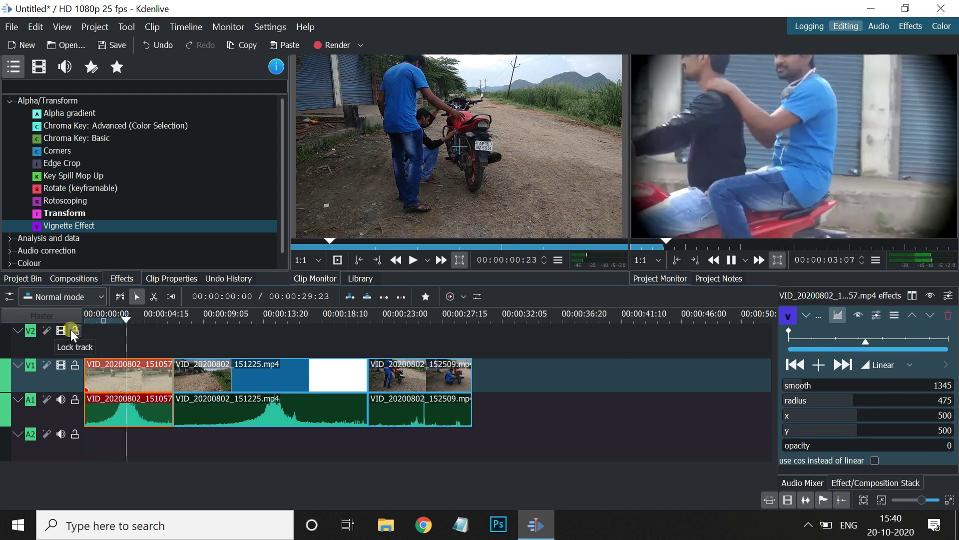
{"action": "key", "text": "space"}
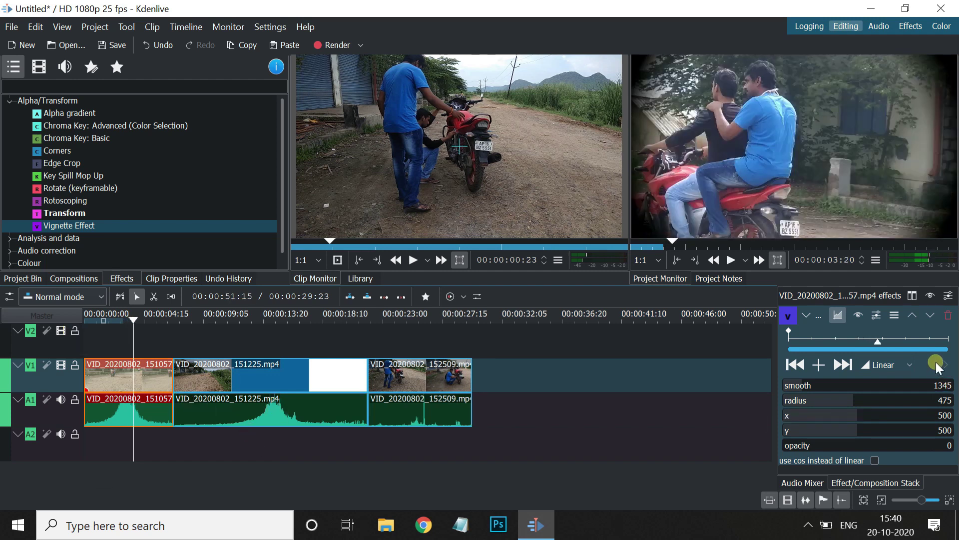
{"action": "left_click", "coordinate": [948, 315]}
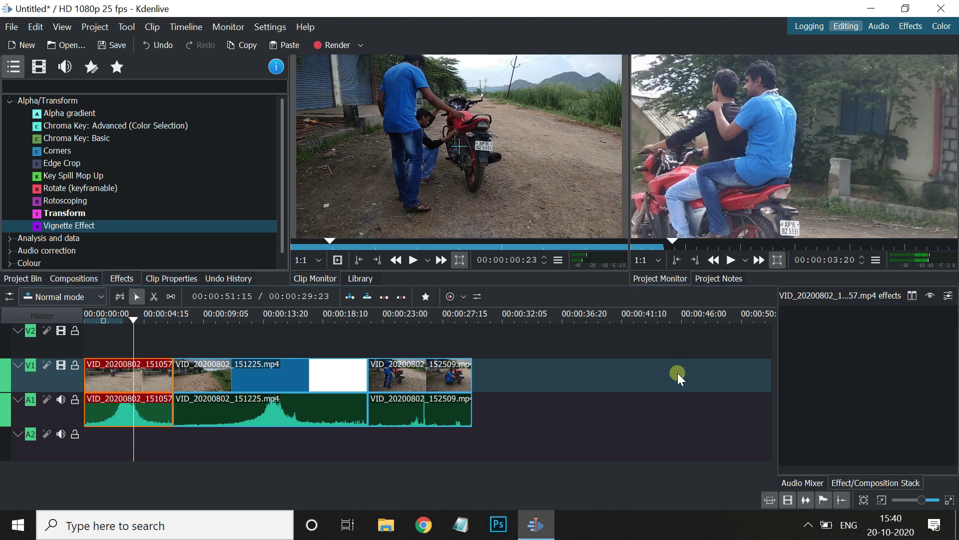
Move VID_20200802_151057 up onto track V2 above the 151225 clip
{"action": "left_click", "coordinate": [69, 229]}
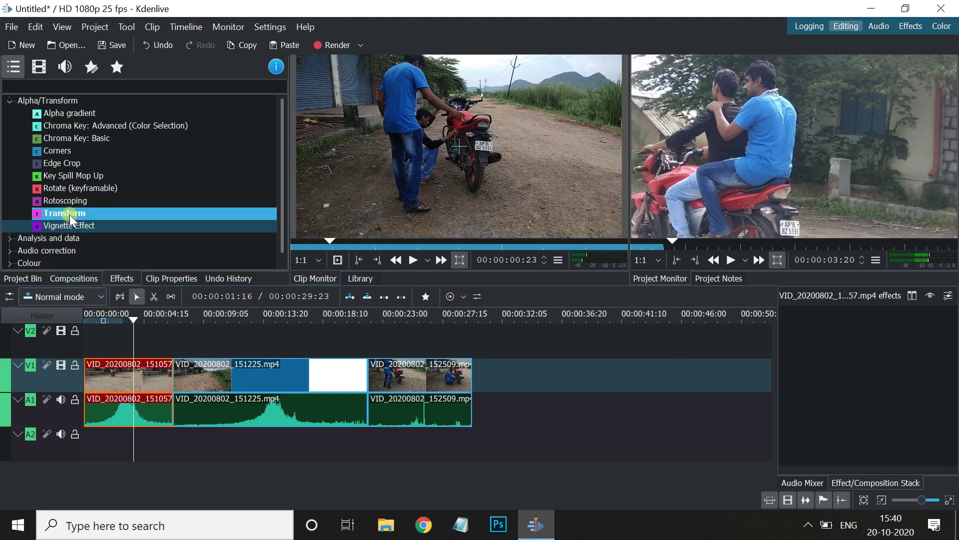
{"action": "left_click", "coordinate": [227, 385]}
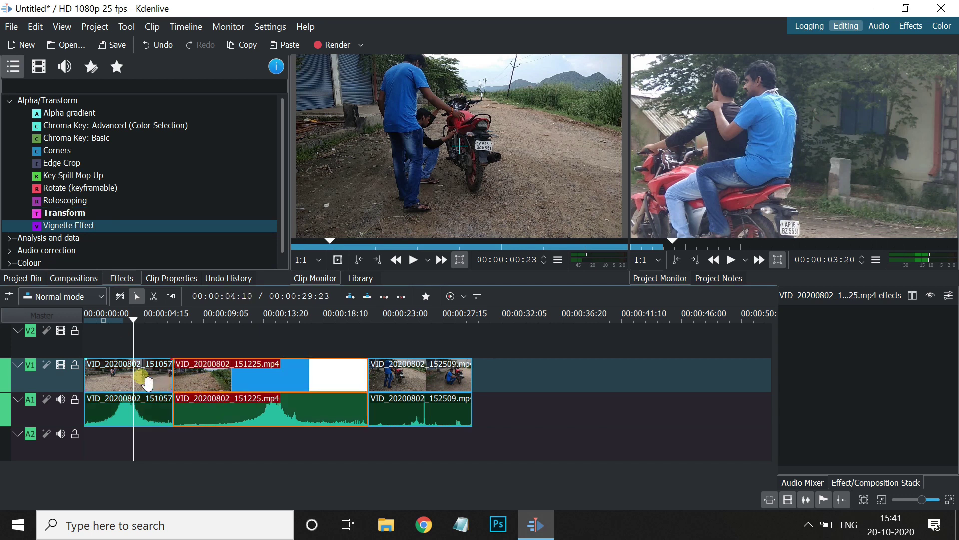
{"action": "left_click_drag", "start_coordinate": [165, 384], "coordinate": [238, 341]}
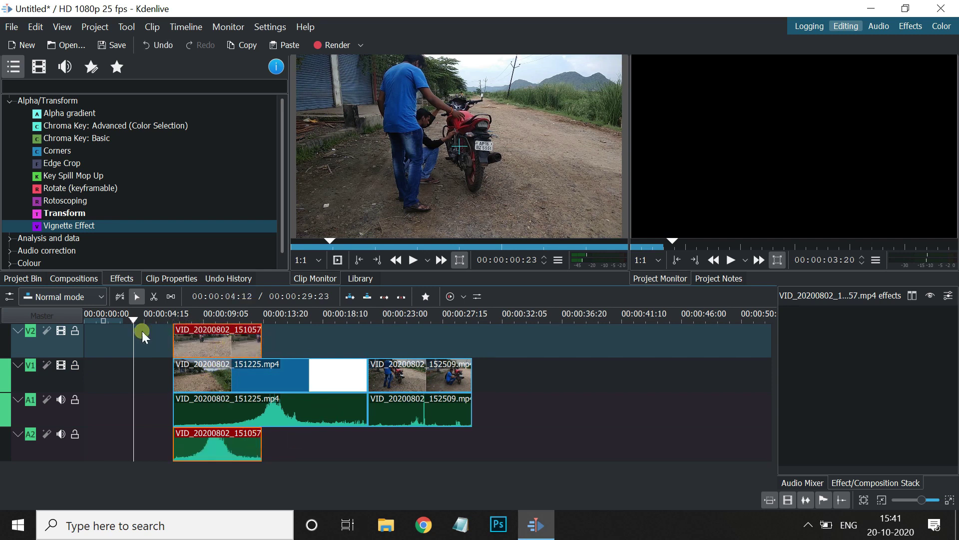
{"action": "left_click_drag", "start_coordinate": [131, 319], "coordinate": [202, 323]}
Apply the Transform effect to the V2 clip and resize its frame slightly to 100.63%
{"action": "left_click", "coordinate": [242, 354]}
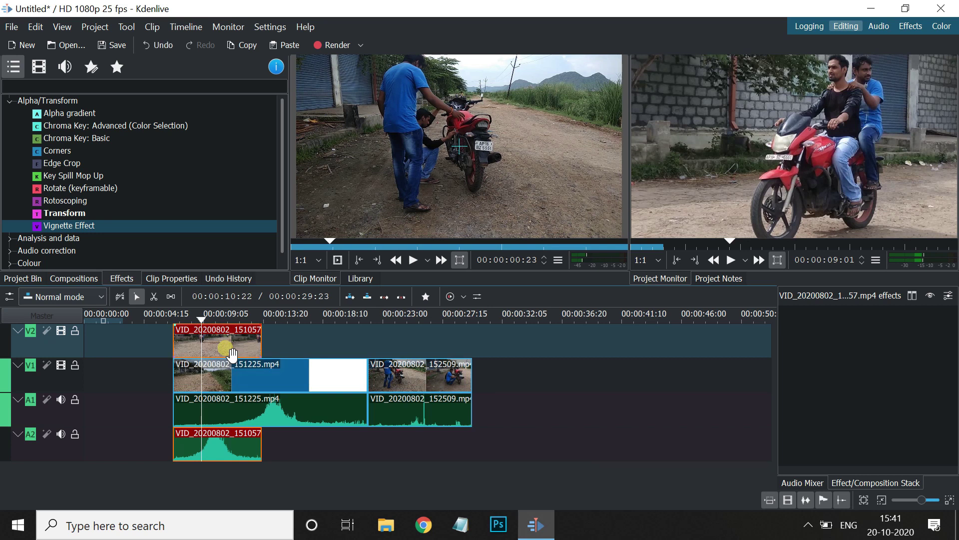
{"action": "left_click", "coordinate": [75, 214]}
{"action": "left_click_drag", "start_coordinate": [68, 212], "coordinate": [189, 341]}
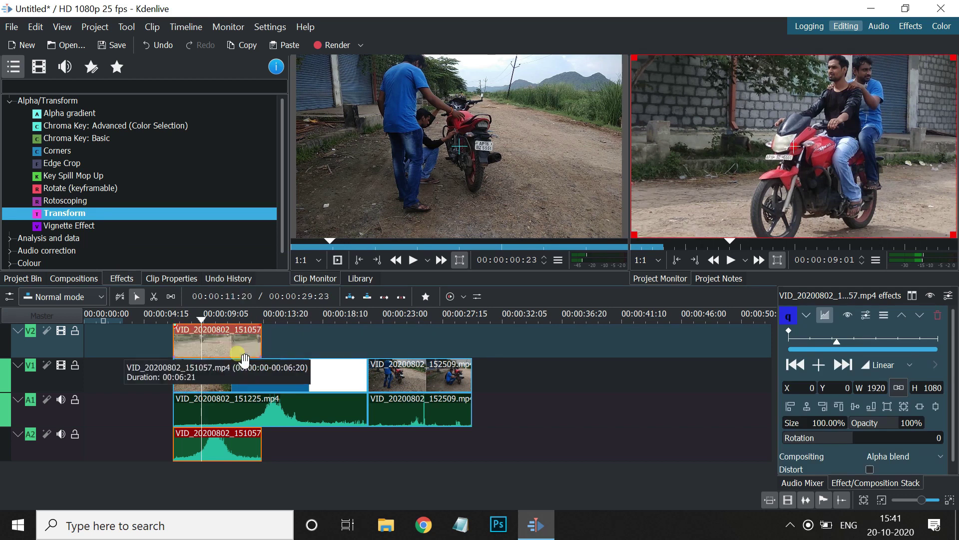
{"action": "mouse_move", "coordinate": [634, 59]}
{"action": "left_mouse_down"}
{"action": "mouse_move", "coordinate": [704, 102]}
{"action": "mouse_move", "coordinate": [633, 58]}
{"action": "left_mouse_up"}
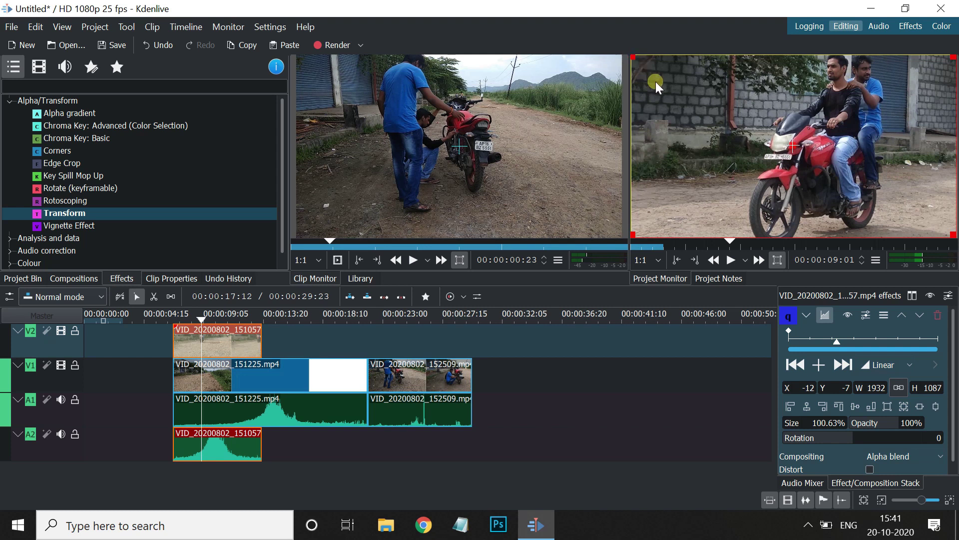
Add a Transform keyframe and shrink the V2 picture to a 50.78% inset moved lower-left
{"action": "left_click", "coordinate": [791, 340]}
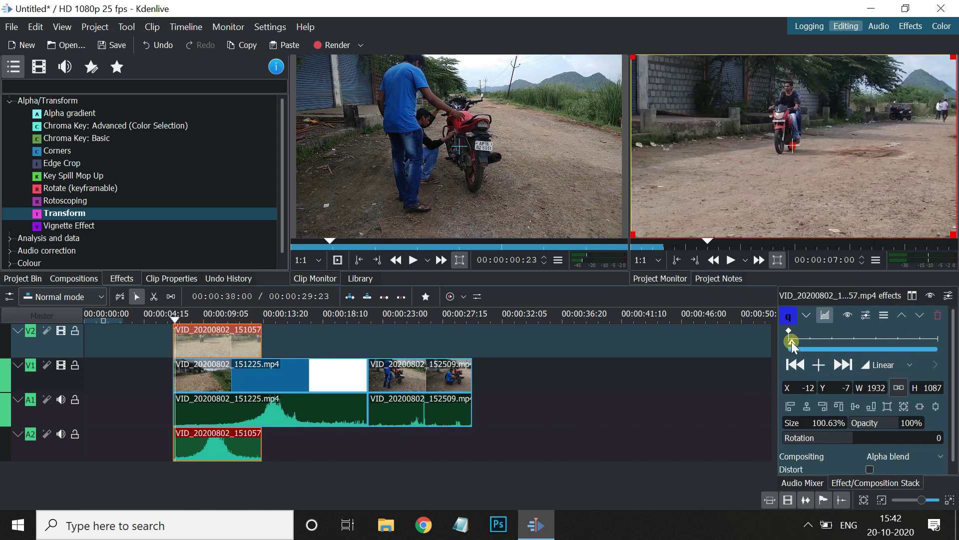
{"action": "left_click_drag", "start_coordinate": [793, 343], "coordinate": [822, 344]}
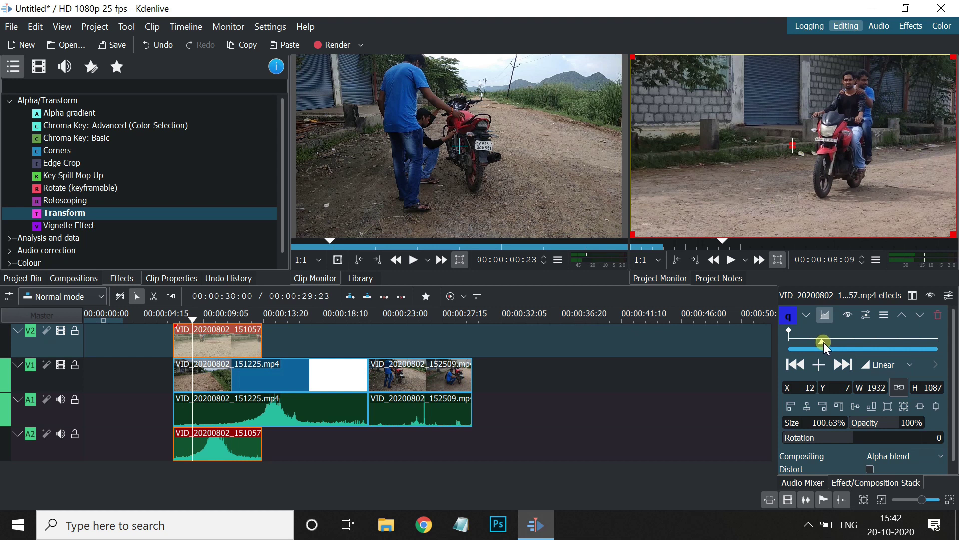
{"action": "left_click", "coordinate": [820, 365]}
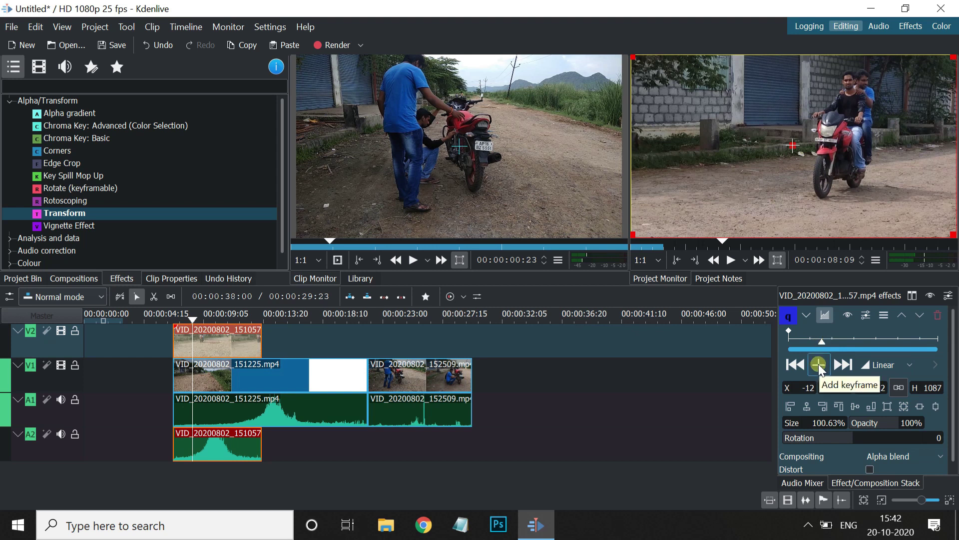
{"action": "left_click", "coordinate": [820, 367]}
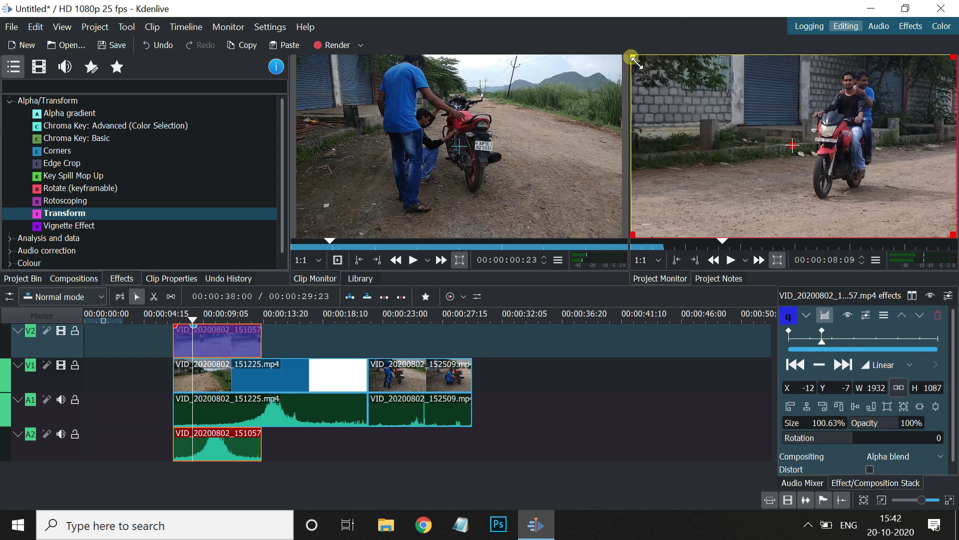
{"action": "left_click_drag", "start_coordinate": [633, 63], "coordinate": [809, 142]}
{"action": "left_click_drag", "start_coordinate": [879, 192], "coordinate": [737, 189]}
{"action": "left_click_drag", "start_coordinate": [728, 191], "coordinate": [720, 200]}
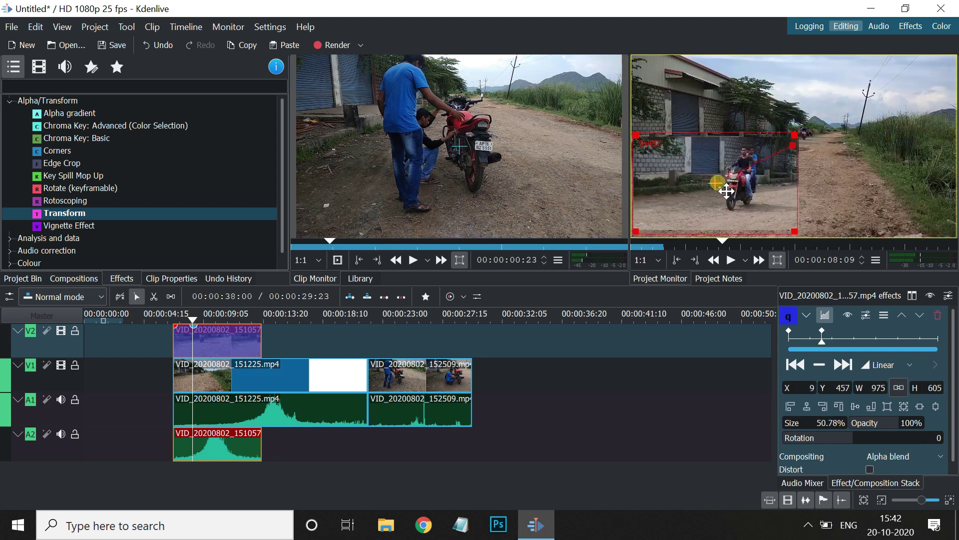
{"action": "left_click_drag", "start_coordinate": [822, 342], "coordinate": [874, 345]}
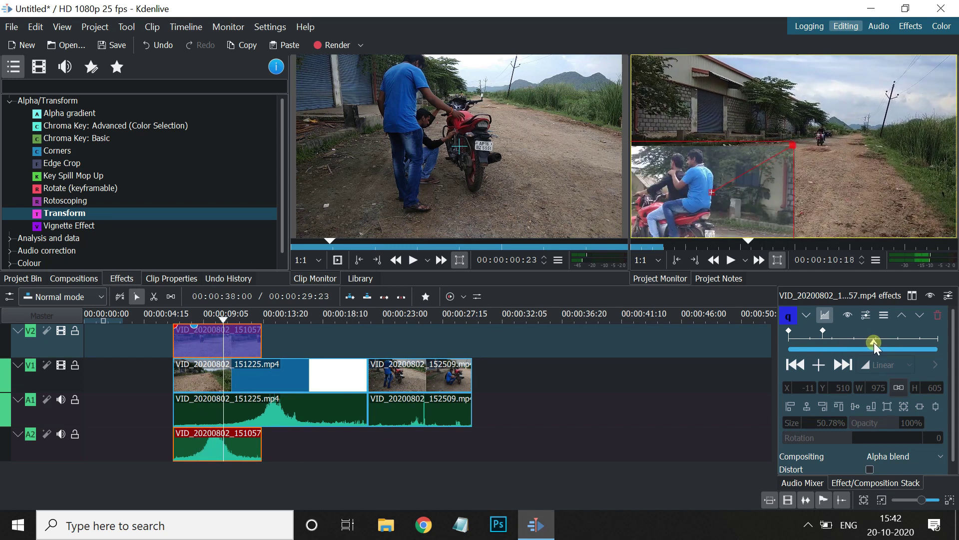
Add later keyframes where the inset grows to 100.83% full frame, then play back the animation
{"action": "left_click", "coordinate": [819, 372]}
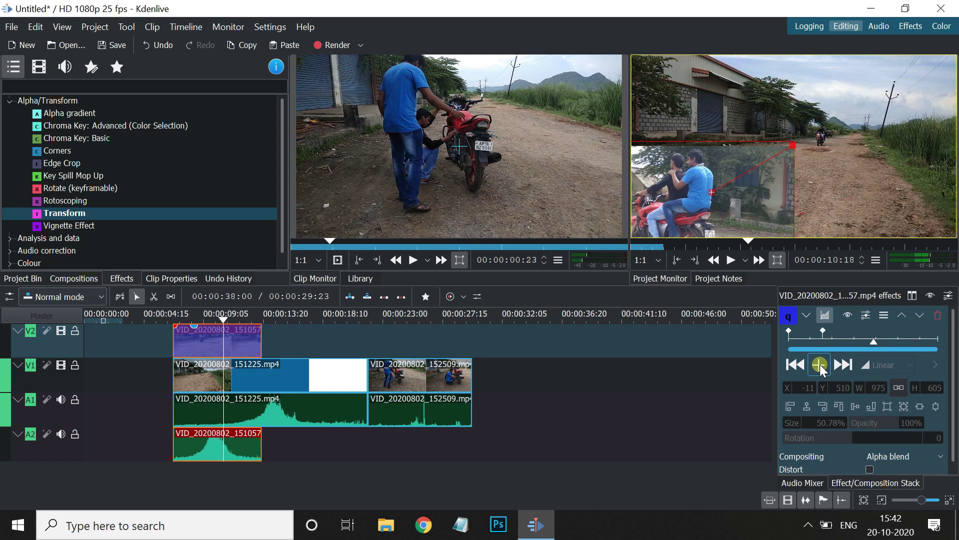
{"action": "left_click_drag", "start_coordinate": [878, 348], "coordinate": [902, 348]}
{"action": "left_click", "coordinate": [817, 370]}
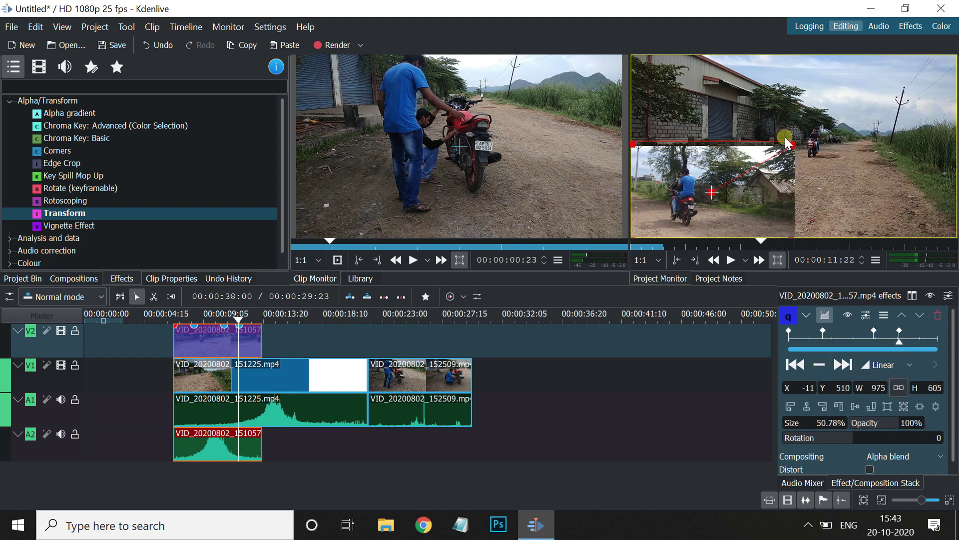
{"action": "left_click_drag", "start_coordinate": [796, 150], "coordinate": [937, 103]}
{"action": "left_click", "coordinate": [170, 323]}
{"action": "key", "text": "space"}
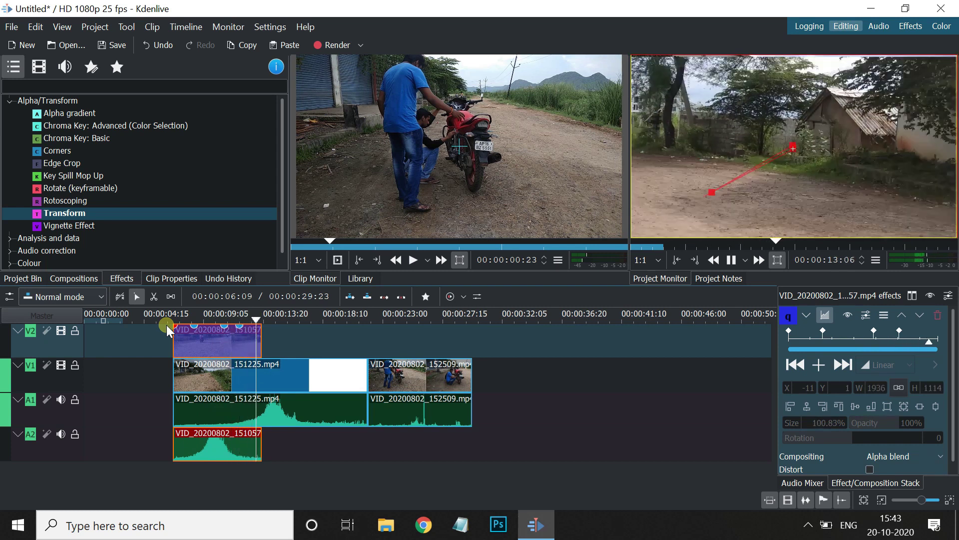
{"action": "key", "text": "space"}
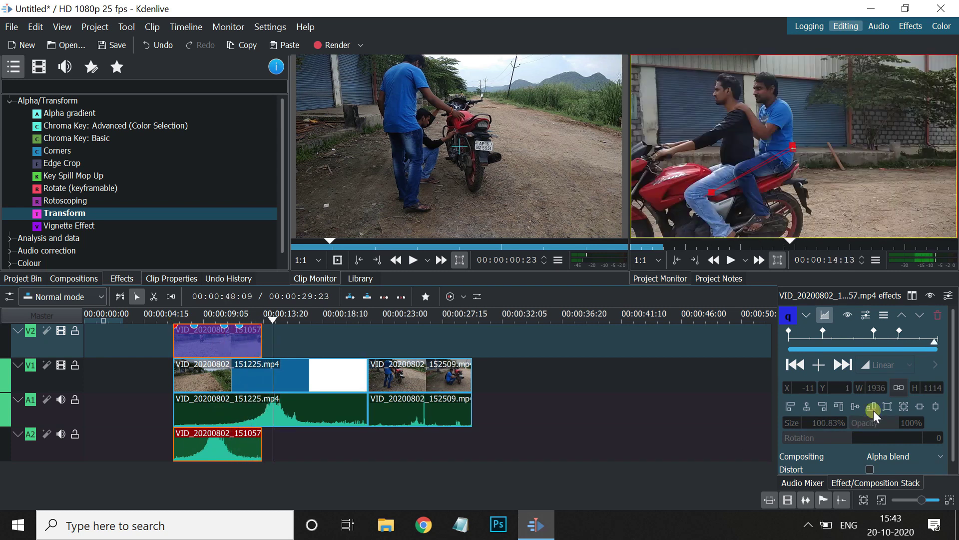
Delete the Transform effect from the V2 clip and collapse the Alpha/Transform category
{"action": "left_click", "coordinate": [936, 314]}
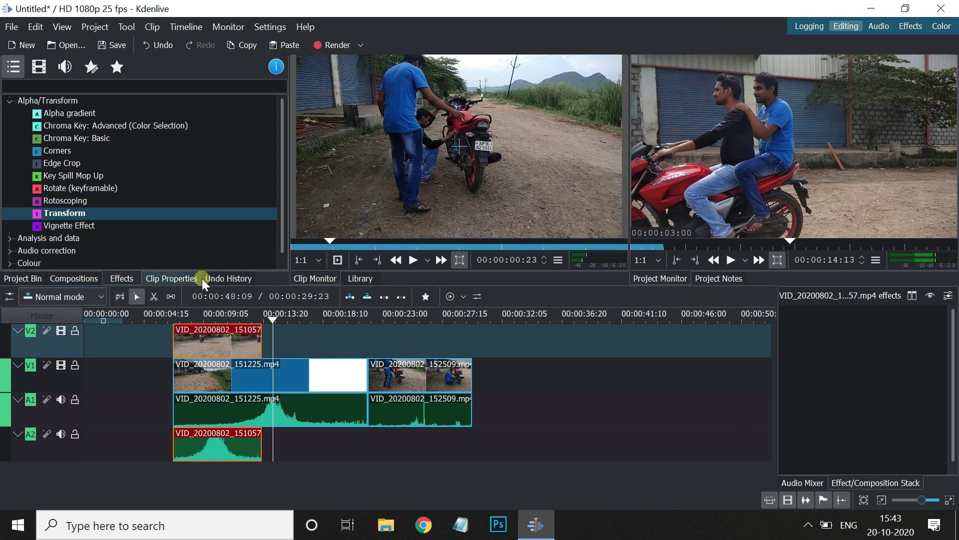
{"action": "left_click", "coordinate": [211, 315]}
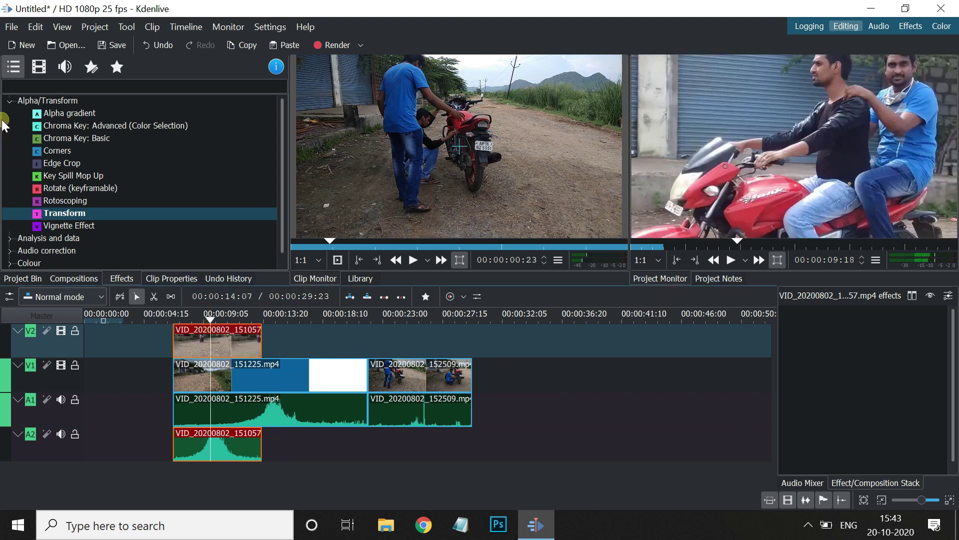
{"action": "left_click", "coordinate": [9, 102]}
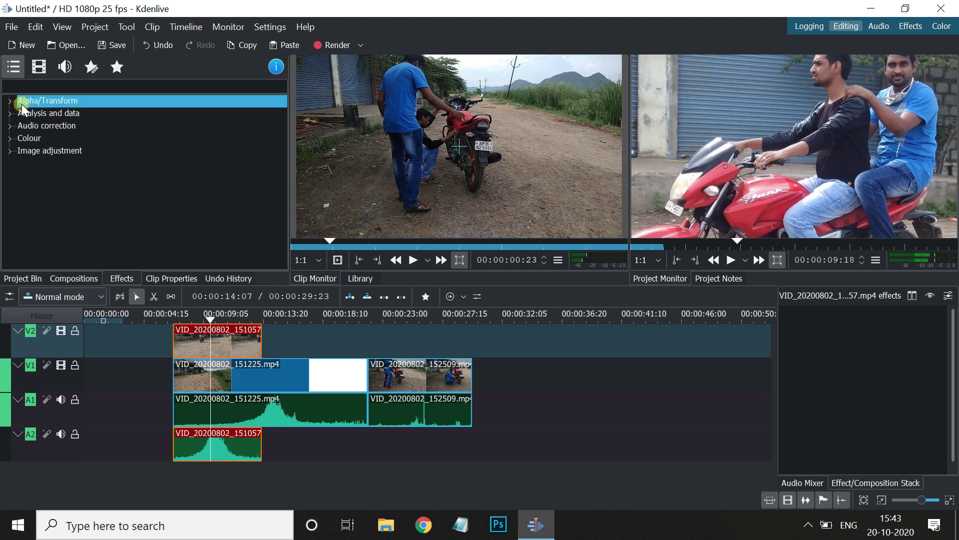
Expand the Colour and Audio correction effect categories and look over effects such as Pan
{"action": "left_click", "coordinate": [10, 139]}
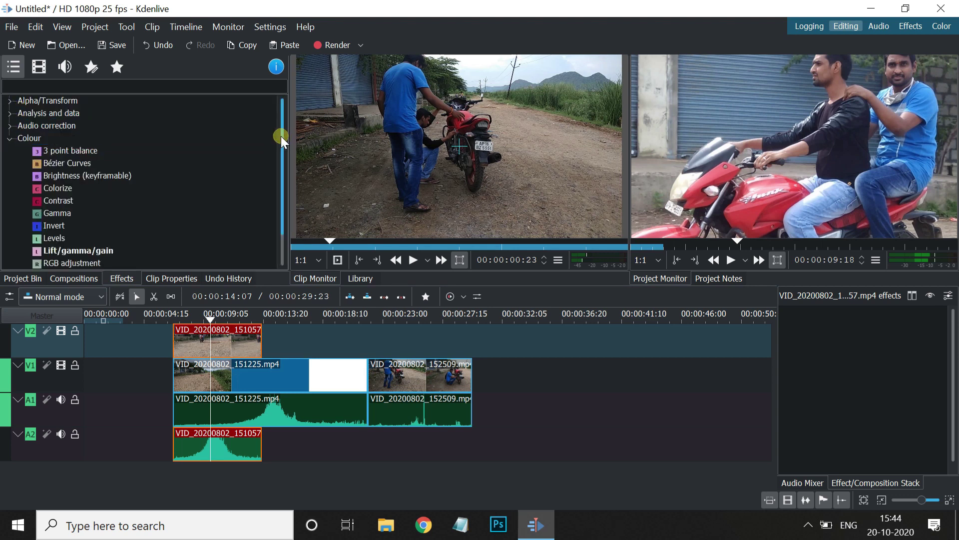
{"action": "mouse_move", "coordinate": [281, 142]}
{"action": "left_mouse_down"}
{"action": "mouse_move", "coordinate": [281, 150]}
{"action": "mouse_move", "coordinate": [281, 142]}
{"action": "left_mouse_up"}
{"action": "left_click", "coordinate": [242, 138]}
{"action": "left_click", "coordinate": [10, 125]}
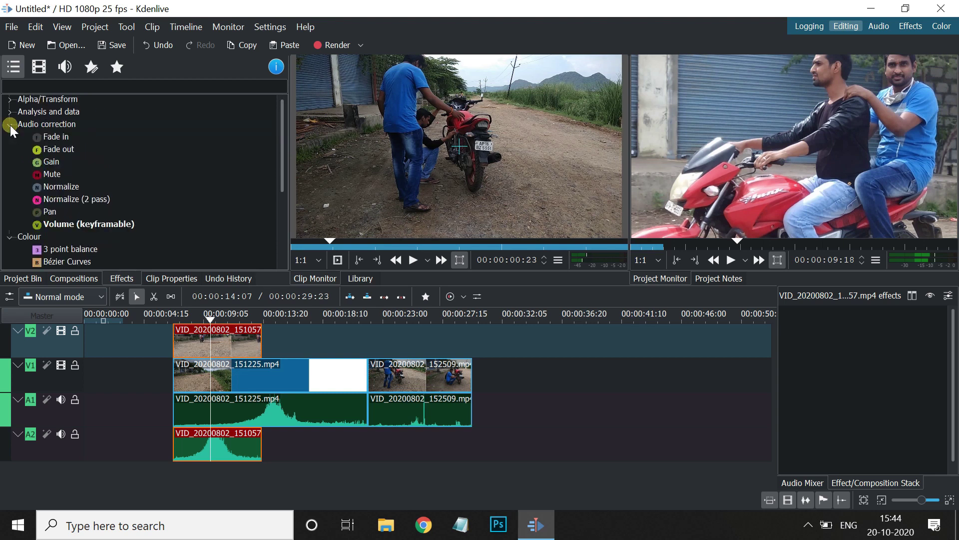
{"action": "left_click", "coordinate": [62, 212]}
{"action": "left_click_drag", "start_coordinate": [60, 217], "coordinate": [56, 164]}
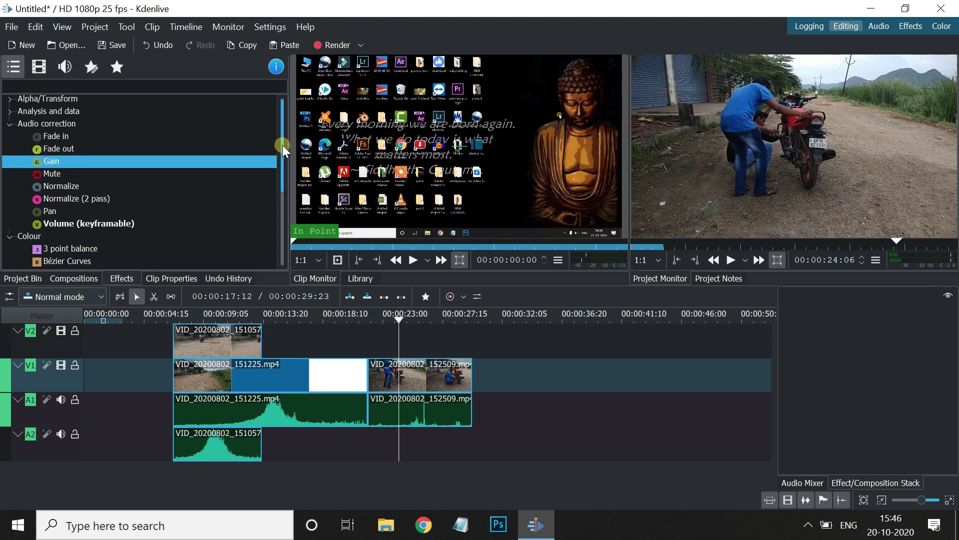
{"action": "left_click_drag", "start_coordinate": [282, 149], "coordinate": [288, 220]}
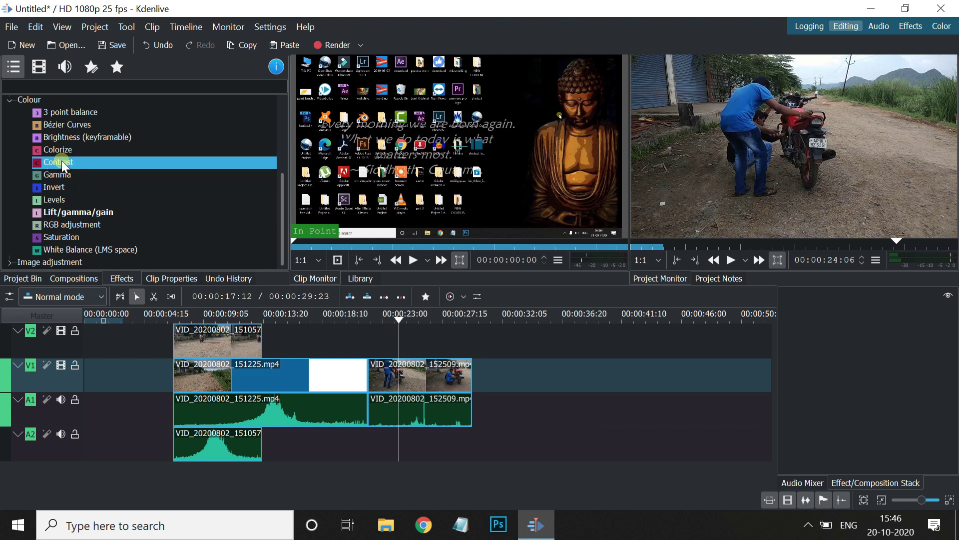
{"action": "left_click_drag", "start_coordinate": [58, 164], "coordinate": [378, 376]}
{"action": "left_click", "coordinate": [372, 318]}
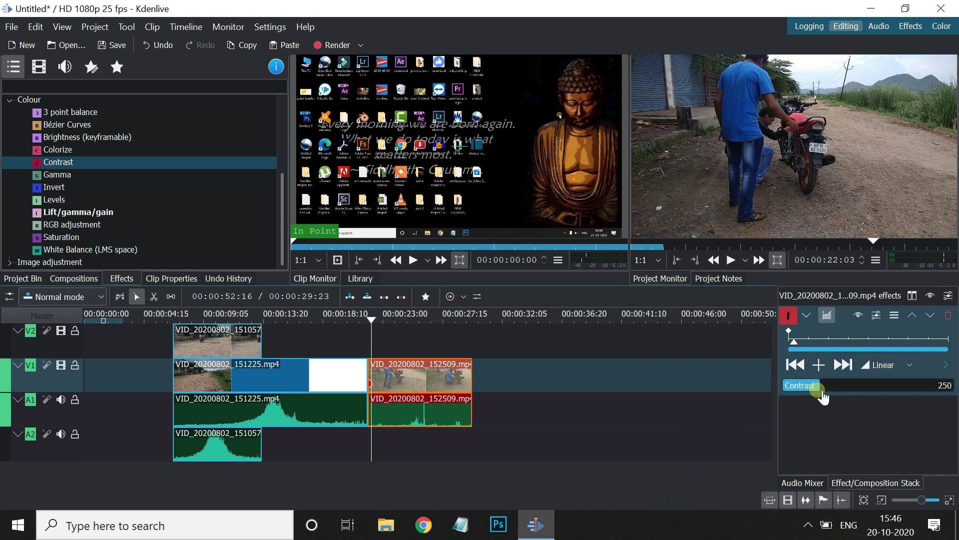
{"action": "mouse_move", "coordinate": [824, 394]}
{"action": "left_mouse_down"}
{"action": "mouse_move", "coordinate": [883, 392]}
{"action": "mouse_move", "coordinate": [836, 395]}
{"action": "left_mouse_up"}
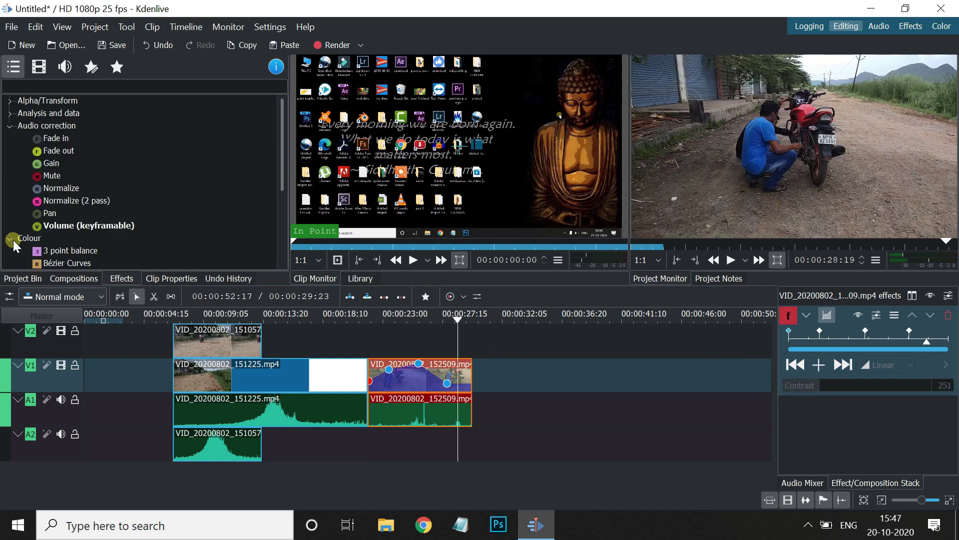
{"action": "left_click", "coordinate": [11, 238]}
{"action": "left_click", "coordinate": [10, 125]}
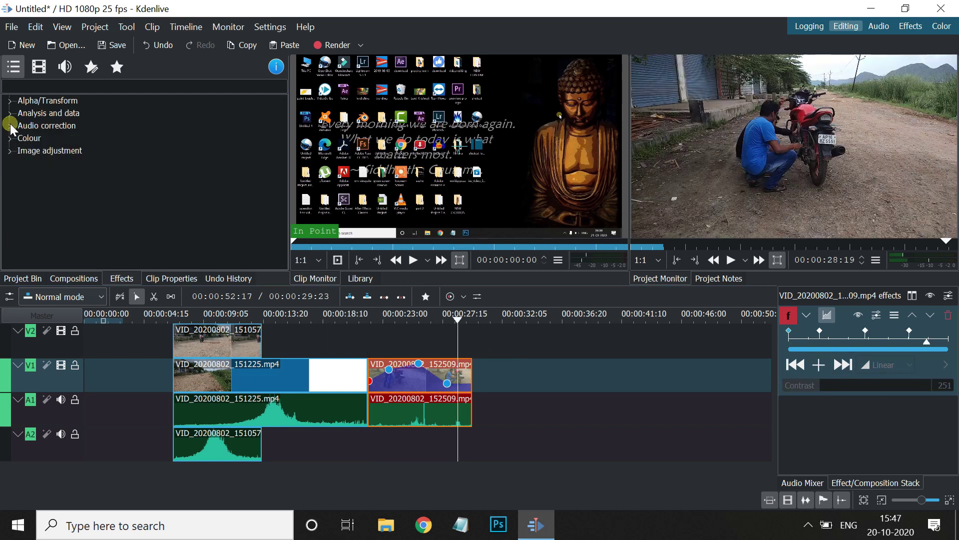
{"action": "left_click", "coordinate": [10, 151]}
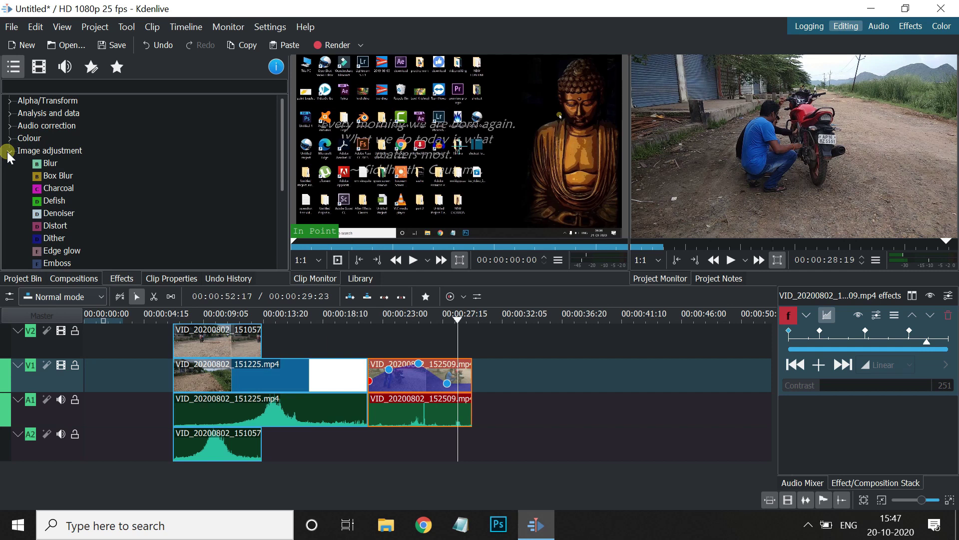
{"action": "left_click", "coordinate": [10, 151]}
{"action": "key", "text": "ctrl+z"}
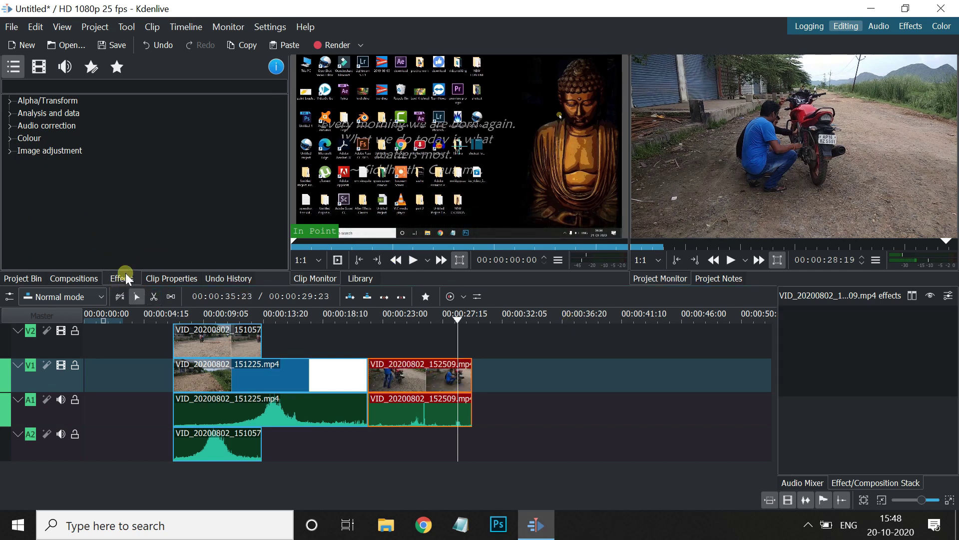
Drop the Slide composition onto track V2 at the start of the VID_20200802_151057 clip
{"action": "left_click", "coordinate": [74, 279]}
{"action": "left_click_drag", "start_coordinate": [283, 131], "coordinate": [280, 214]}
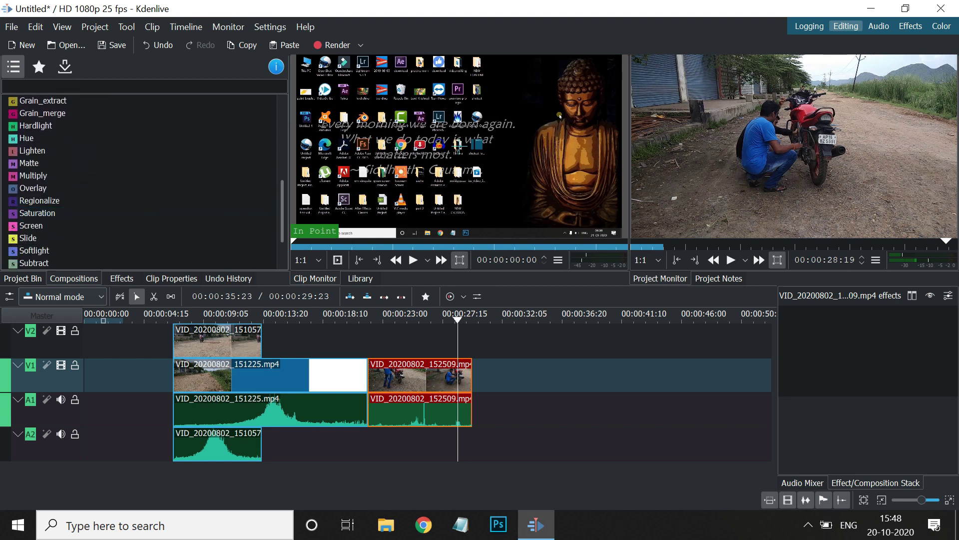
{"action": "left_click", "coordinate": [20, 240]}
{"action": "left_click_drag", "start_coordinate": [20, 240], "coordinate": [180, 338]}
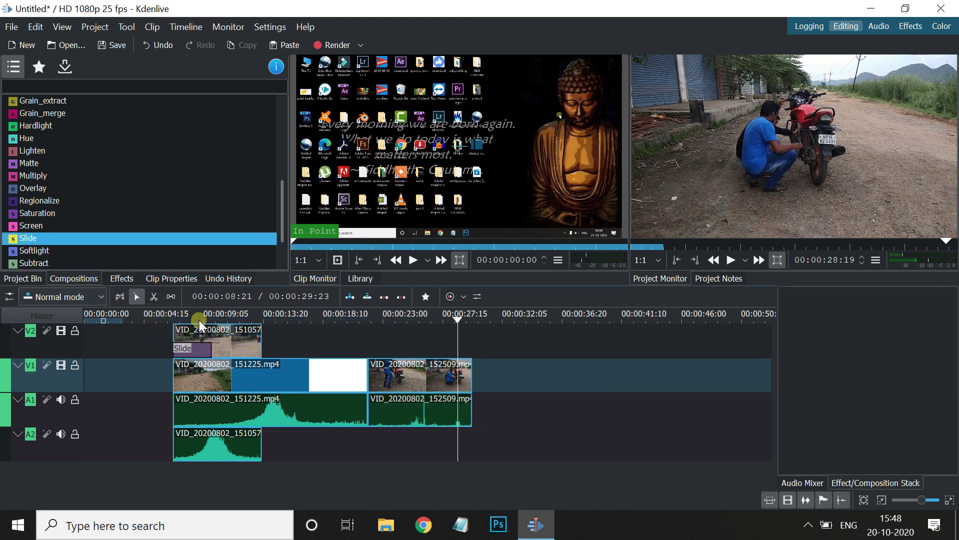
{"action": "left_click", "coordinate": [197, 315]}
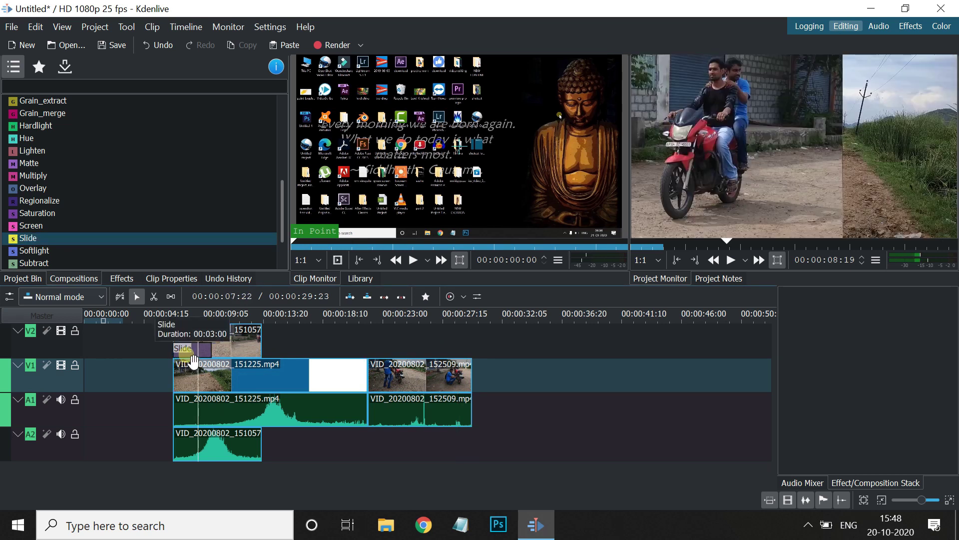
Lengthen the Slide composition by about 3 seconds, preview it, then shorten it slightly
{"action": "left_click", "coordinate": [194, 352]}
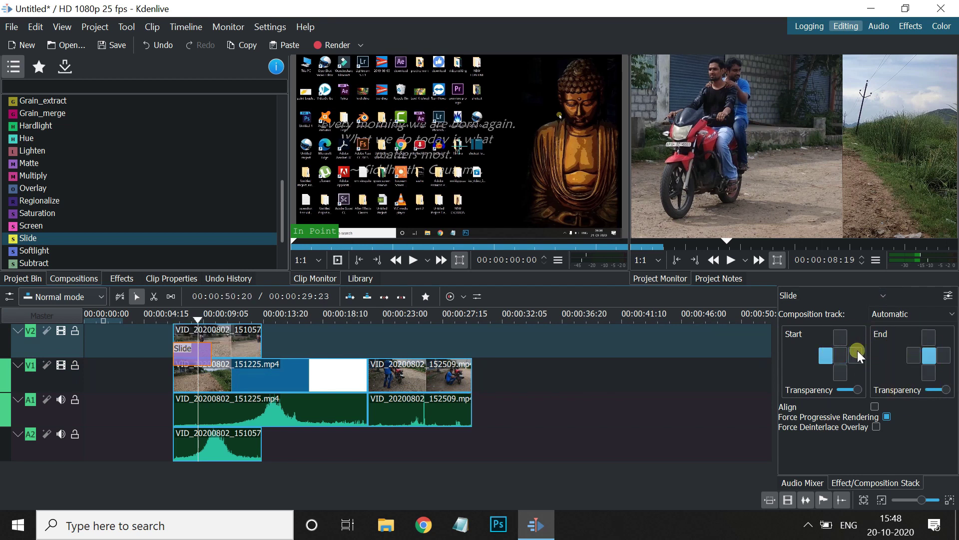
{"action": "left_click_drag", "start_coordinate": [220, 363], "coordinate": [244, 360]}
{"action": "left_click", "coordinate": [179, 329]}
{"action": "key", "text": "space"}
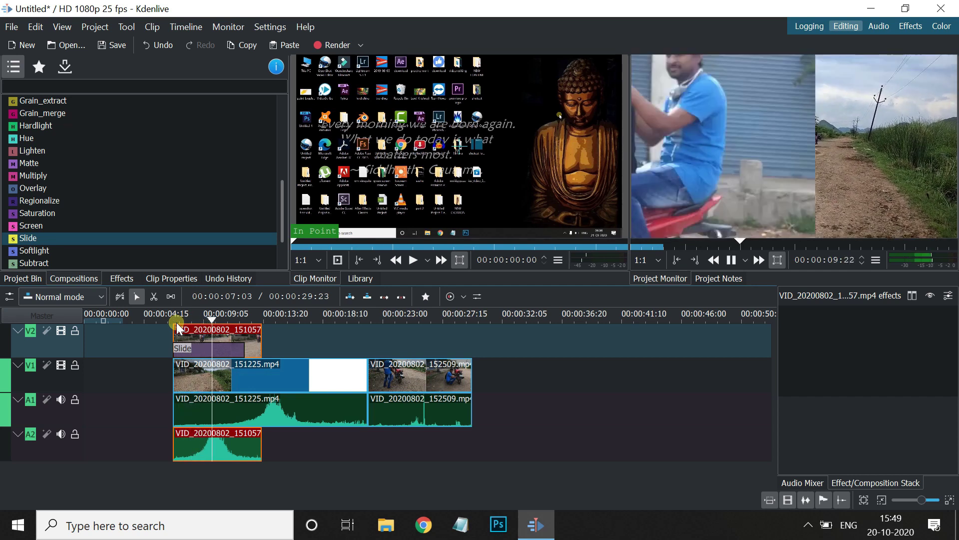
{"action": "left_click_drag", "start_coordinate": [245, 352], "coordinate": [200, 357]}
{"action": "key", "text": "space"}
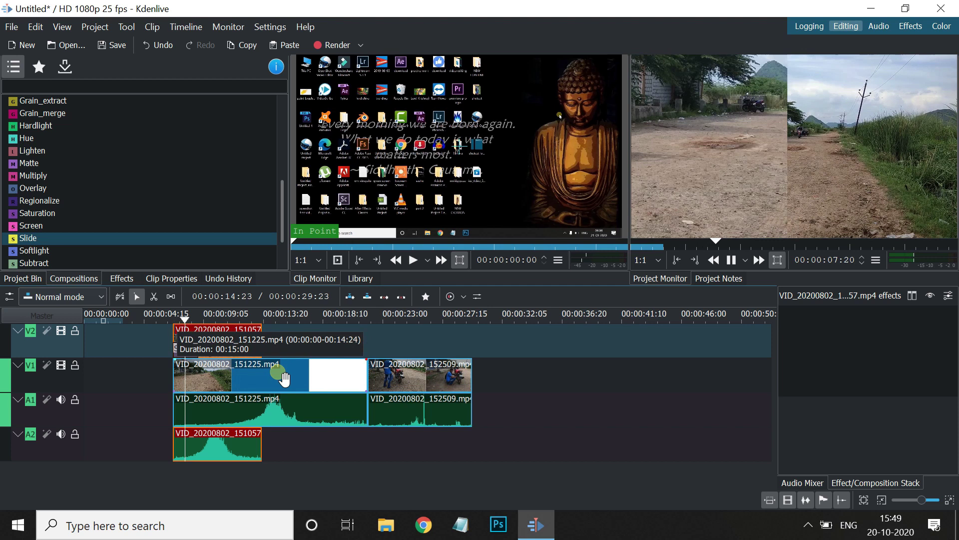
Review the Slide composition's settings and replay it from 00:00:06:22
{"action": "key", "text": "space"}
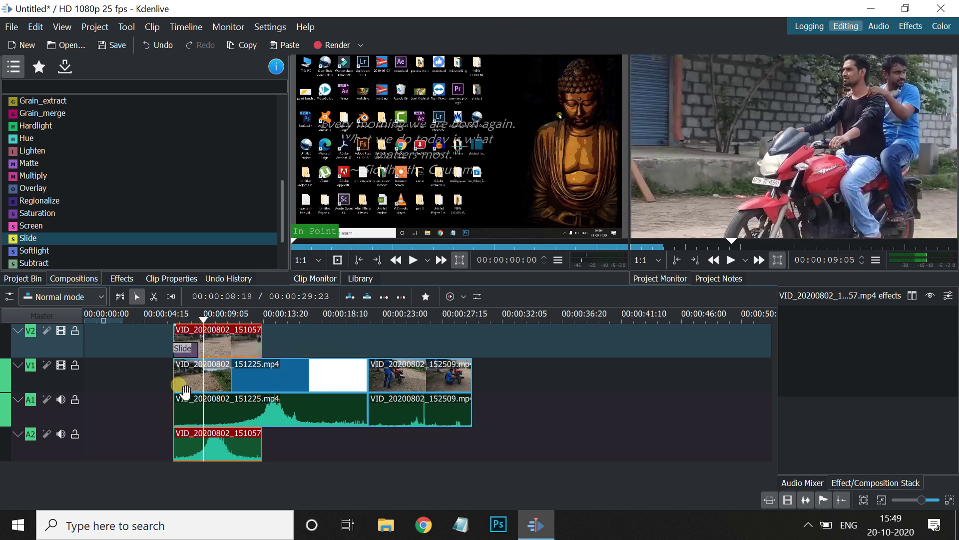
{"action": "left_click", "coordinate": [194, 358]}
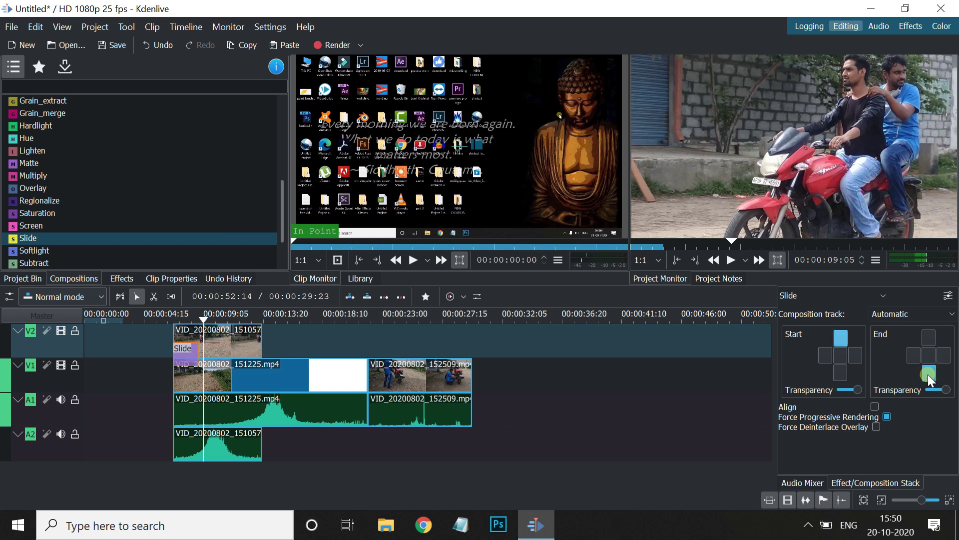
{"action": "left_click", "coordinate": [212, 333]}
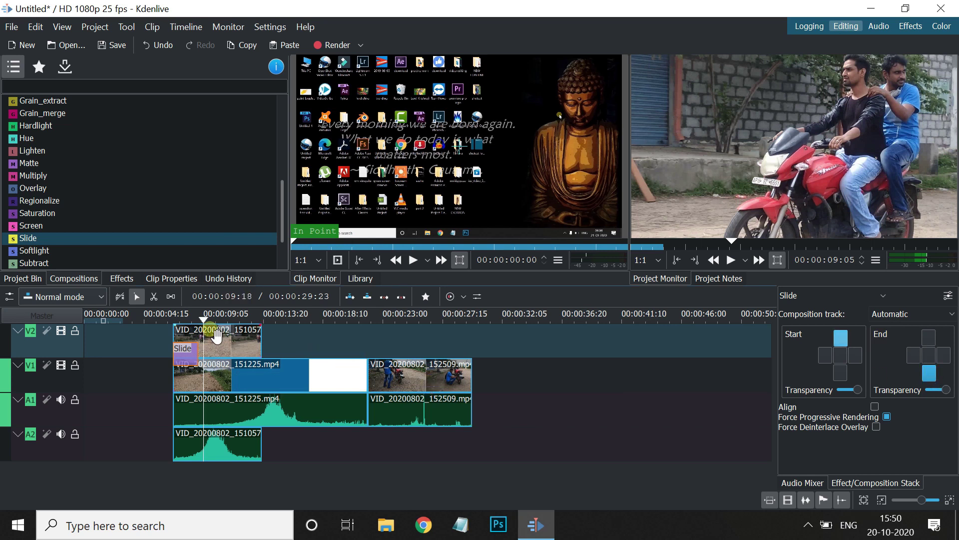
{"action": "left_click_drag", "start_coordinate": [206, 323], "coordinate": [175, 327]}
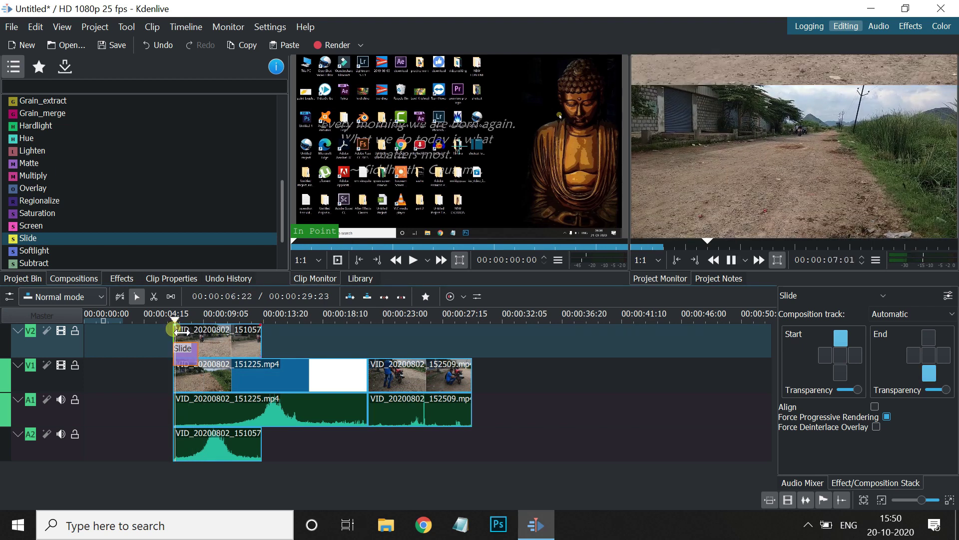
{"action": "key", "text": "space"}
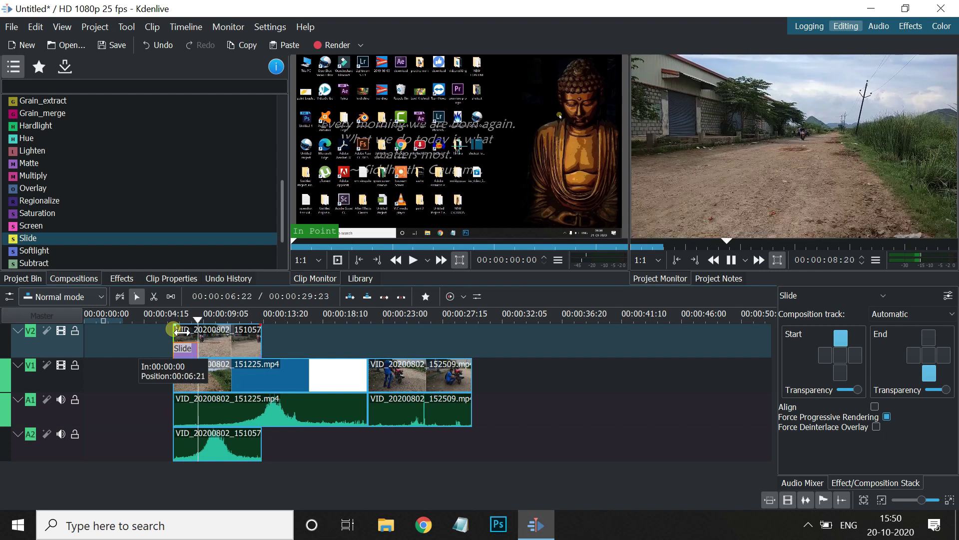
{"action": "key", "text": "space"}
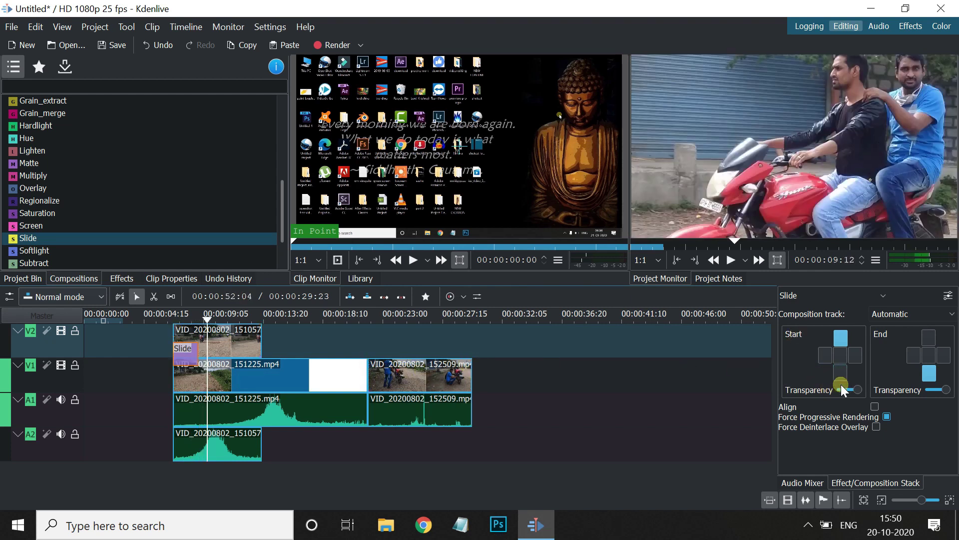
{"action": "left_click", "coordinate": [926, 383]}
{"action": "left_click", "coordinate": [870, 351]}
Delete the Slide composition from V2 and clear the timeline selection
{"action": "left_click", "coordinate": [181, 360]}
{"action": "left_click", "coordinate": [186, 359]}
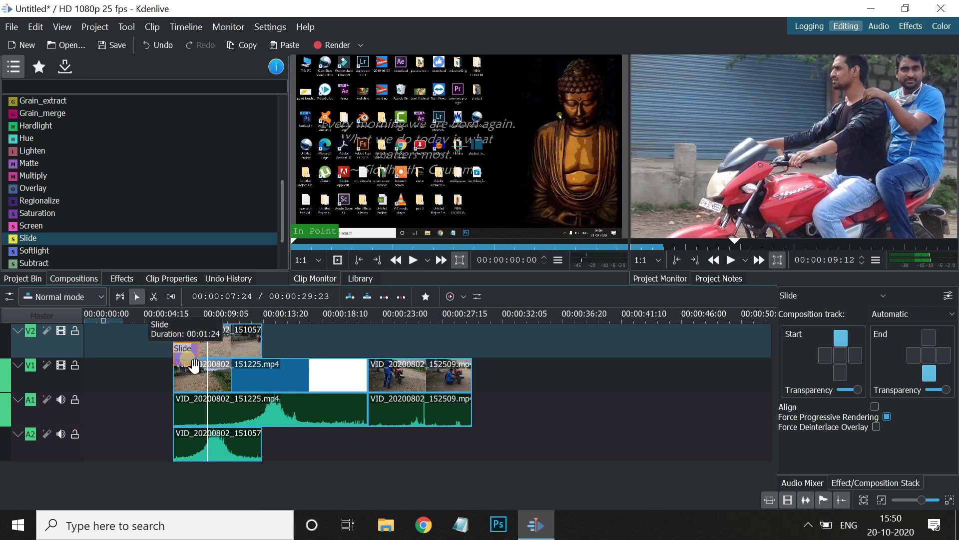
{"action": "key", "text": "Delete"}
{"action": "left_click", "coordinate": [129, 346]}
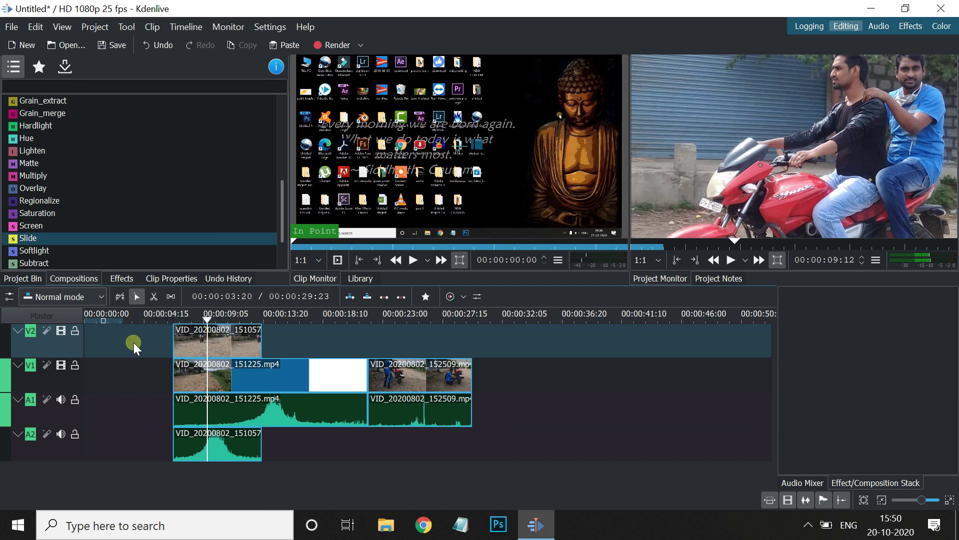
Shift the grouped bike clips left to start at 00:00:00, then select Wipe in Compositions
{"action": "left_click", "coordinate": [274, 429]}
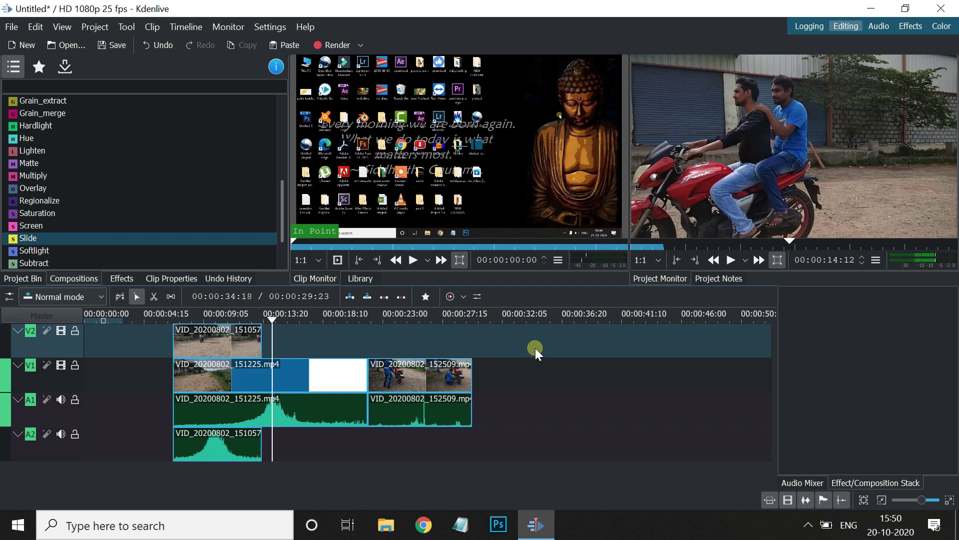
{"action": "left_click_drag", "start_coordinate": [215, 387], "coordinate": [127, 390]}
{"action": "left_click", "coordinate": [228, 344]}
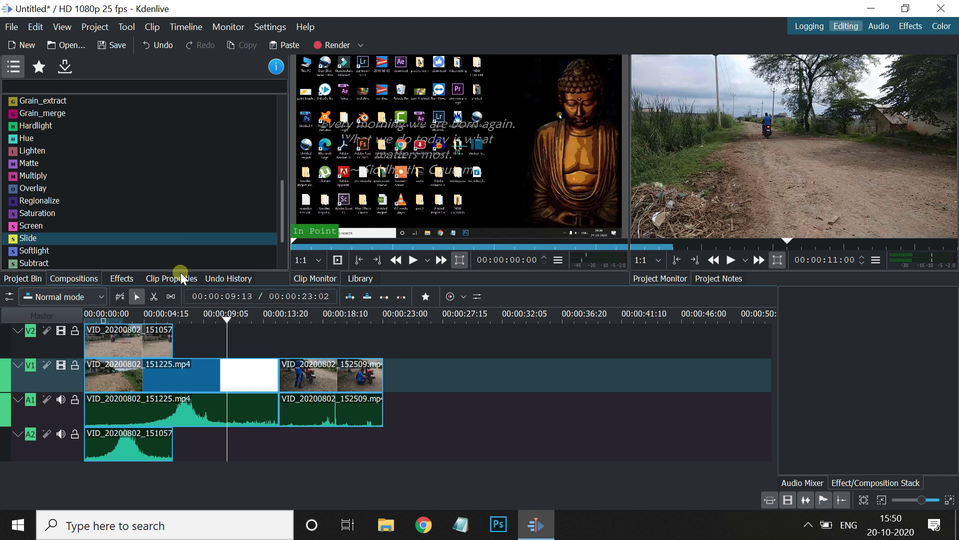
{"action": "left_click_drag", "start_coordinate": [280, 217], "coordinate": [282, 240]}
{"action": "left_click", "coordinate": [14, 262]}
{"action": "left_click_drag", "start_coordinate": [23, 270], "coordinate": [286, 391]}
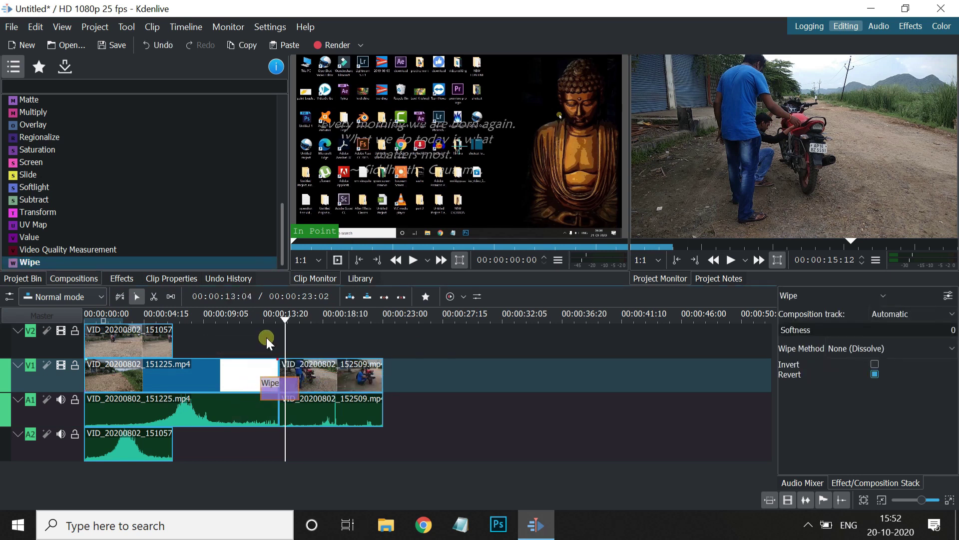
{"action": "left_click", "coordinate": [256, 317]}
{"action": "key", "text": "space"}
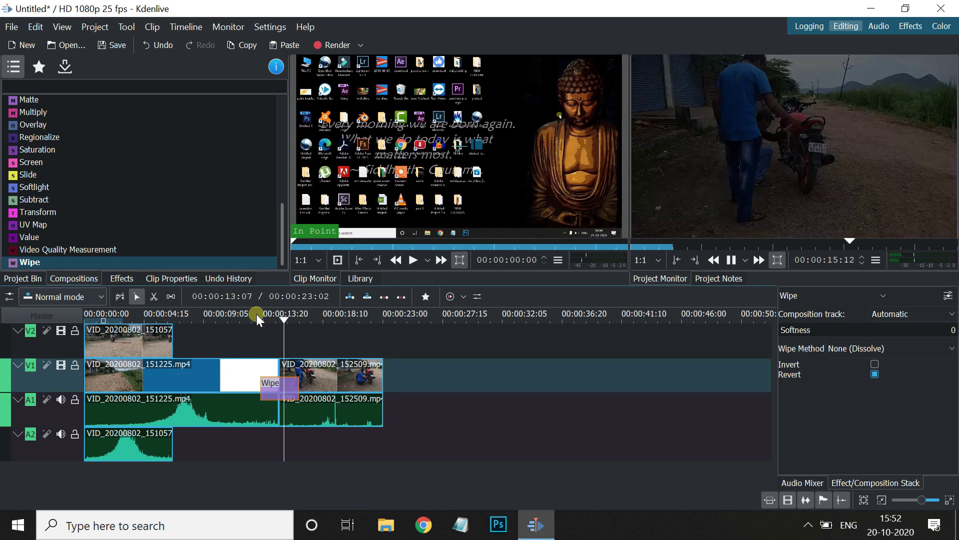
{"action": "key", "text": "space"}
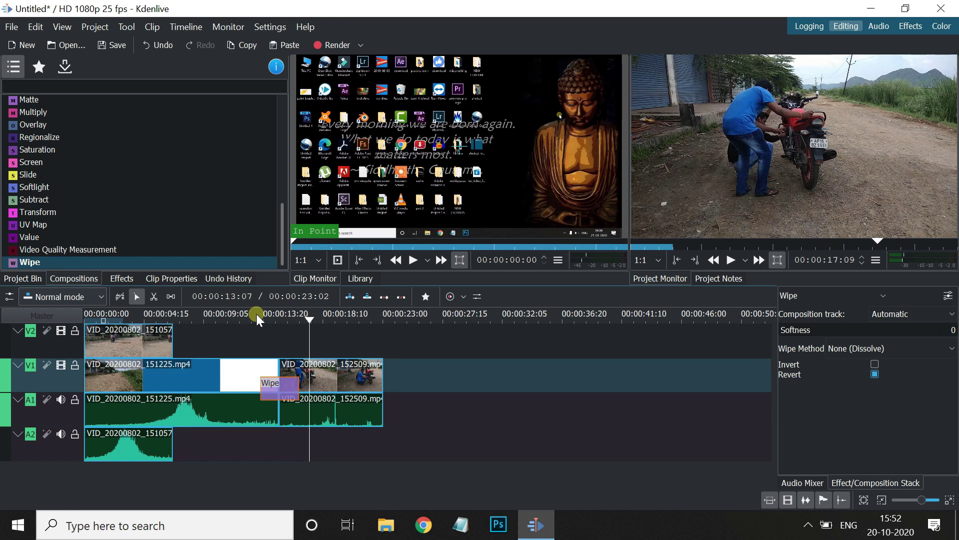
{"action": "left_click_drag", "start_coordinate": [289, 401], "coordinate": [313, 395]}
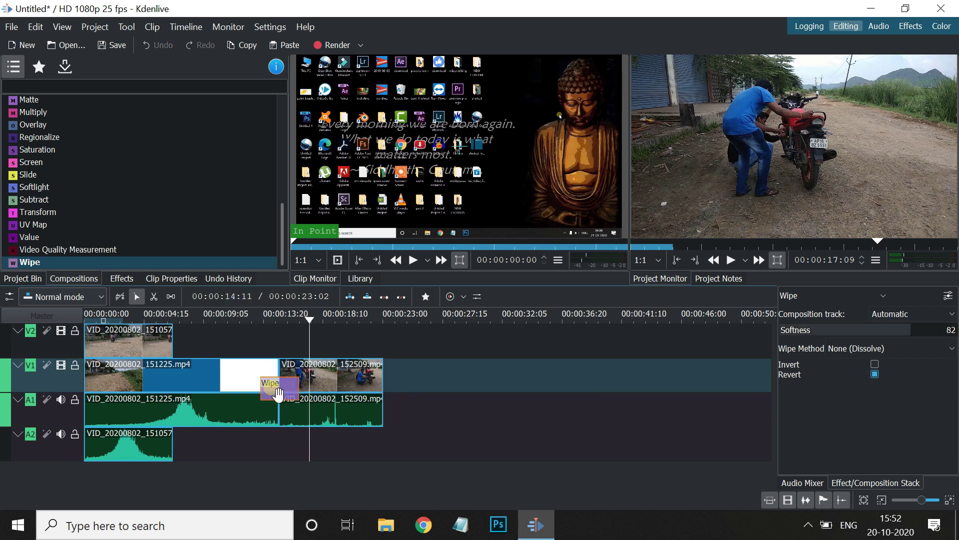
{"action": "left_click", "coordinate": [883, 372]}
{"action": "left_click", "coordinate": [287, 384]}
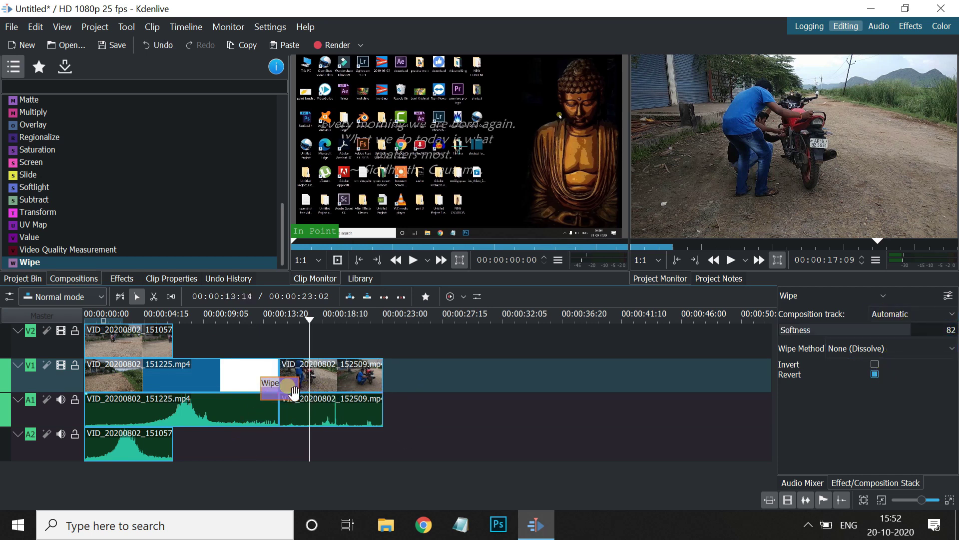
{"action": "key", "text": "Delete"}
{"action": "left_click_drag", "start_coordinate": [283, 232], "coordinate": [295, 116]}
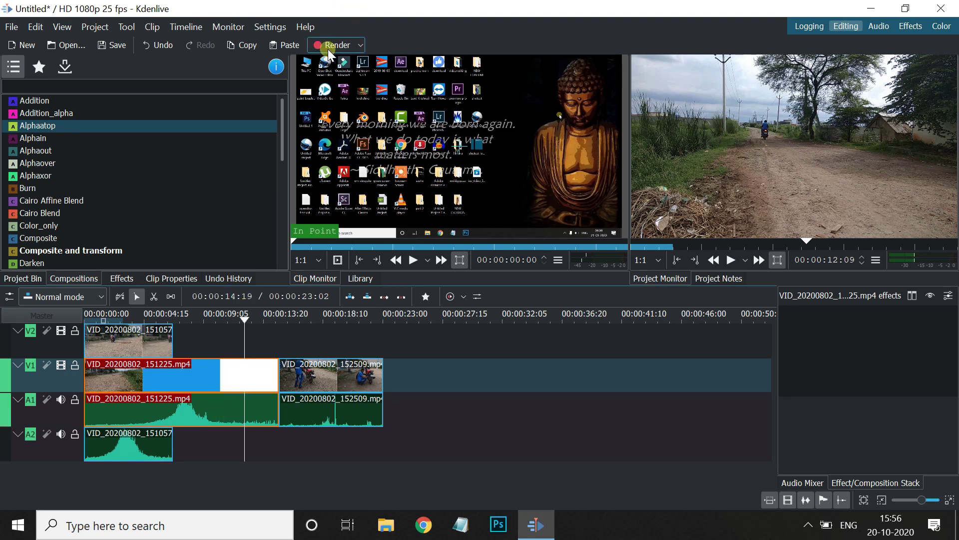
Open the Rendering dialog and save the output as '2nd class today' in the Desktop folder
{"action": "left_click", "coordinate": [362, 45]}
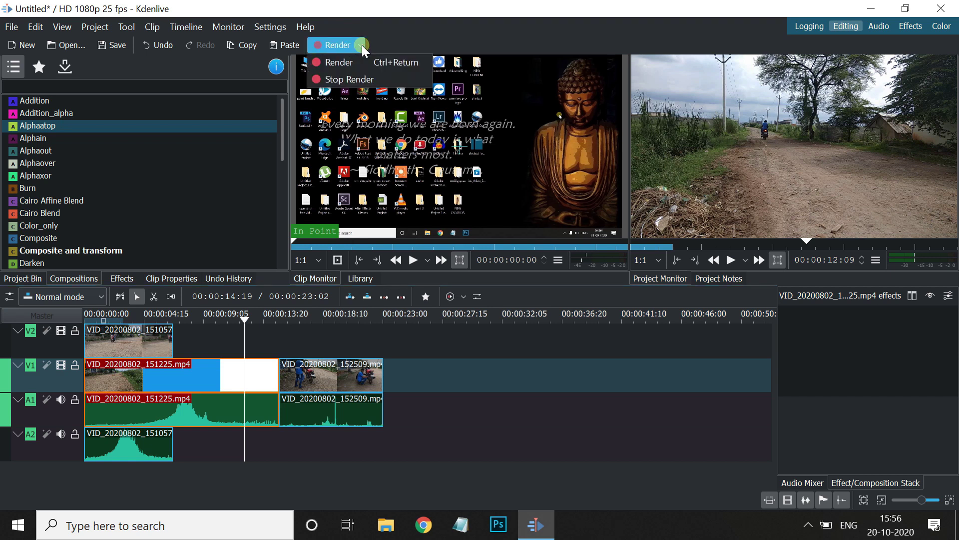
{"action": "left_click", "coordinate": [343, 65]}
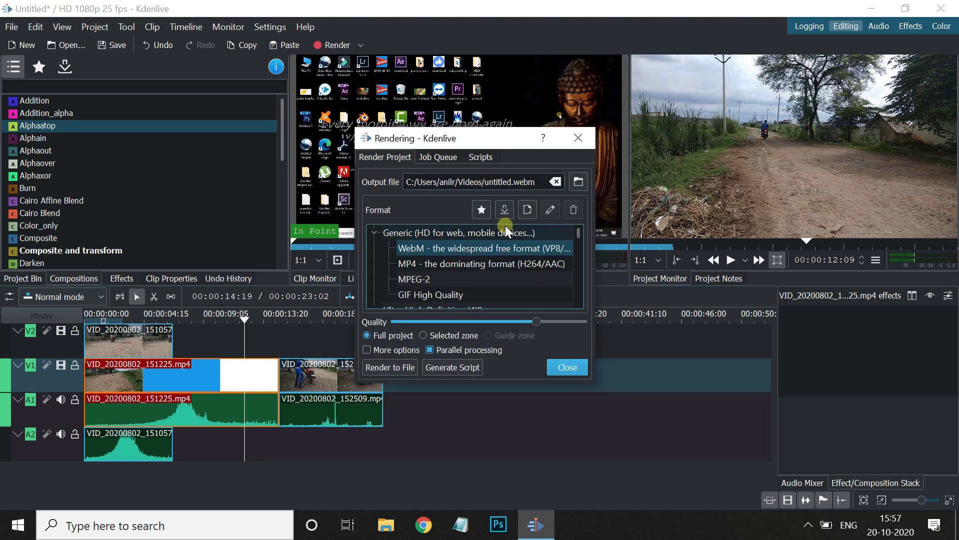
{"action": "left_click", "coordinate": [556, 182]}
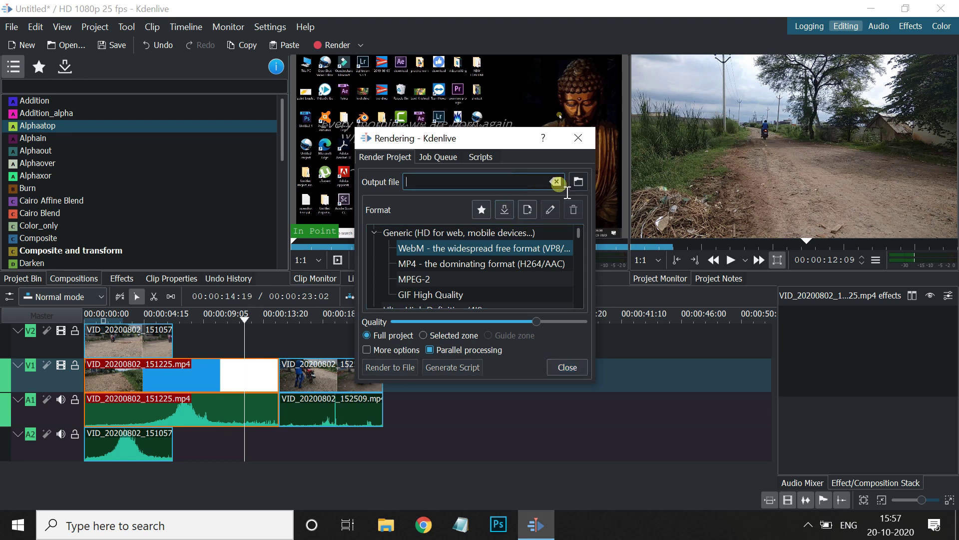
{"action": "left_click", "coordinate": [577, 183]}
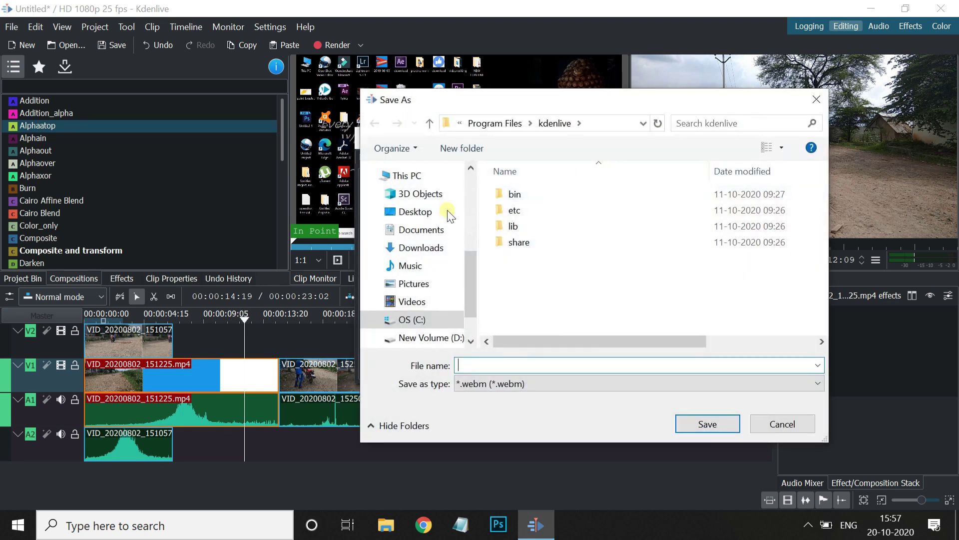
{"action": "left_click", "coordinate": [419, 212]}
{"action": "left_click", "coordinate": [563, 366]}
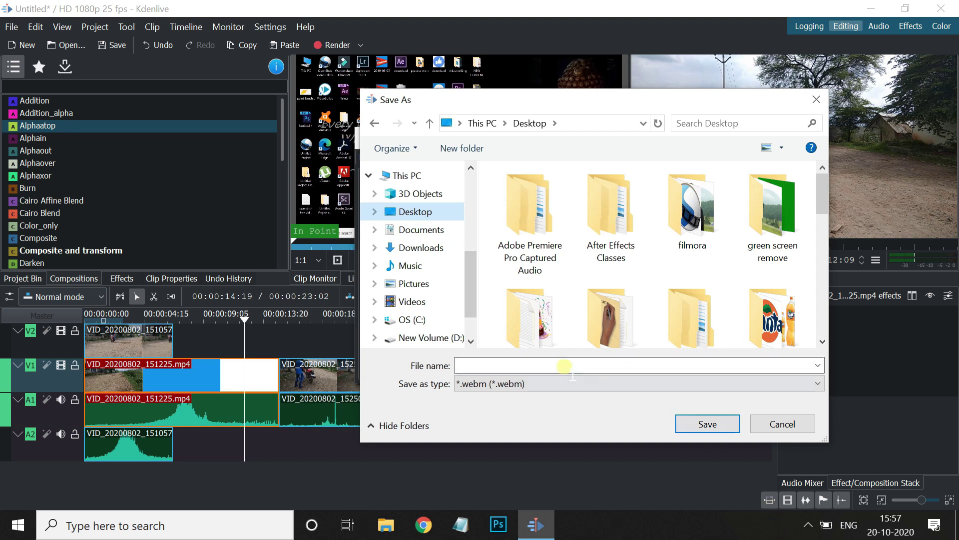
{"action": "type", "text": "2n"}
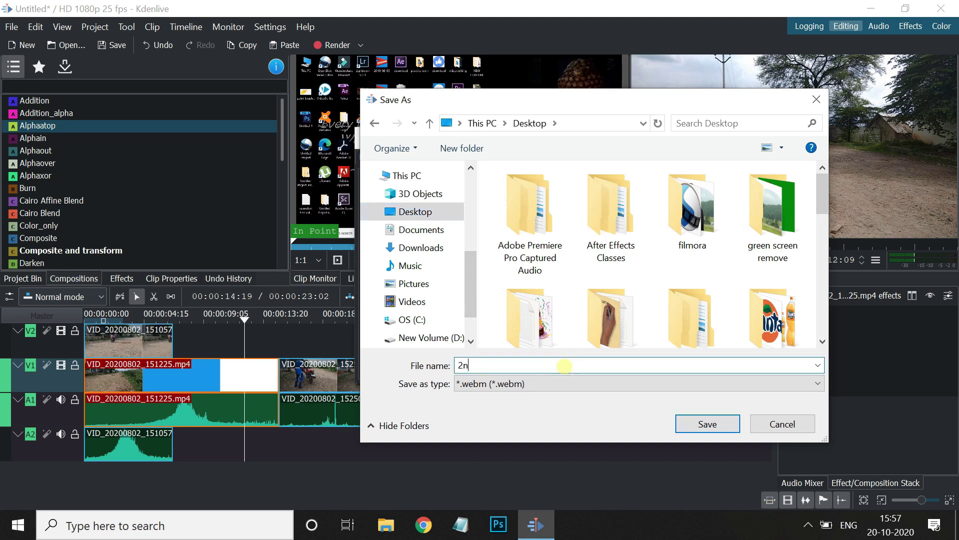
{"action": "type", "text": "d class today"}
{"action": "left_click", "coordinate": [685, 423]}
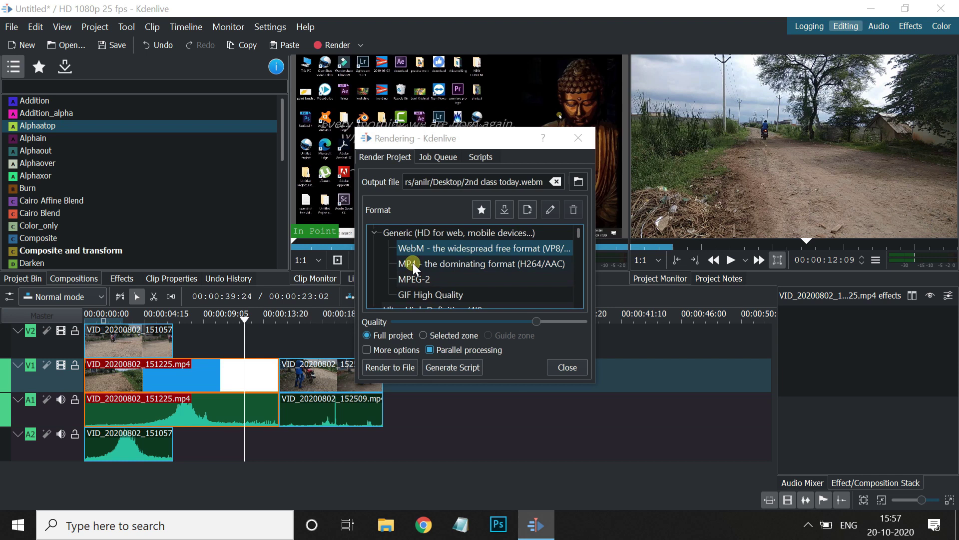
Switch the render format to MP4 (H264/AAC), keep audio export automatic, and render 2nd class today.mp4
{"action": "left_click", "coordinate": [413, 263]}
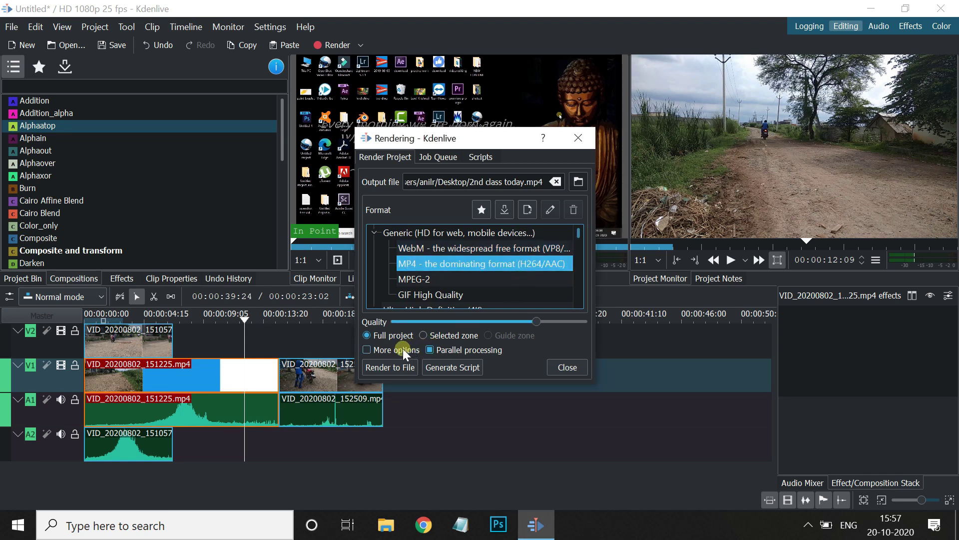
{"action": "left_click", "coordinate": [380, 349]}
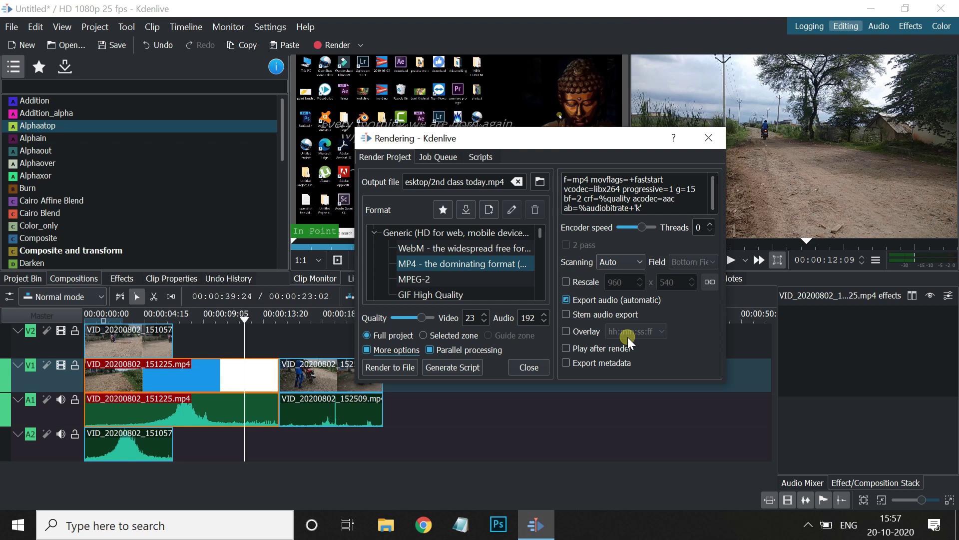
{"action": "left_click", "coordinate": [568, 300]}
{"action": "left_click", "coordinate": [567, 300]}
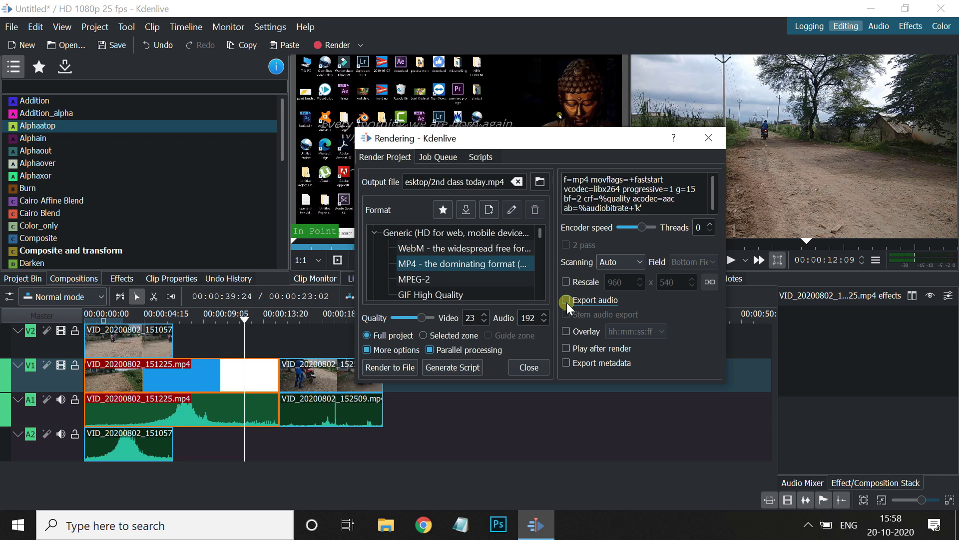
{"action": "left_click", "coordinate": [567, 301]}
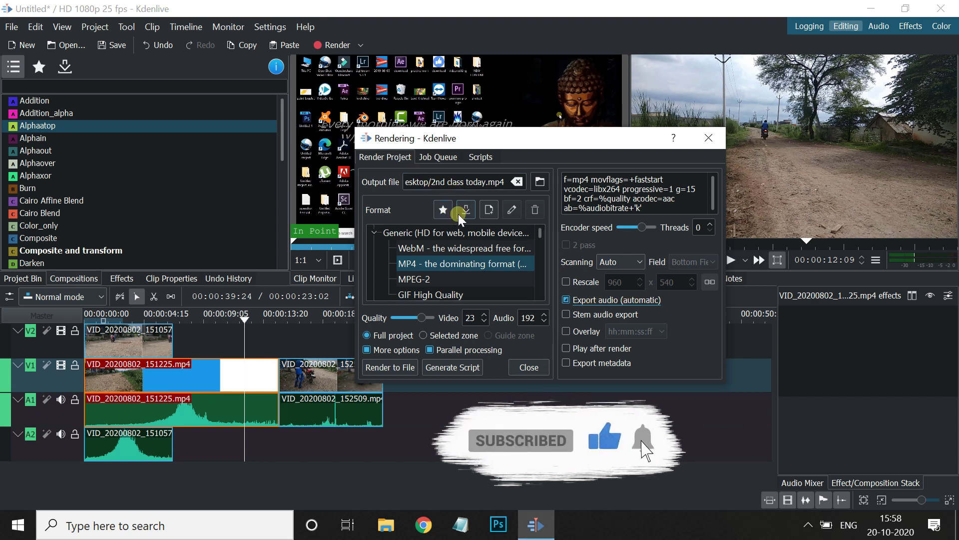
{"action": "left_click", "coordinate": [366, 350]}
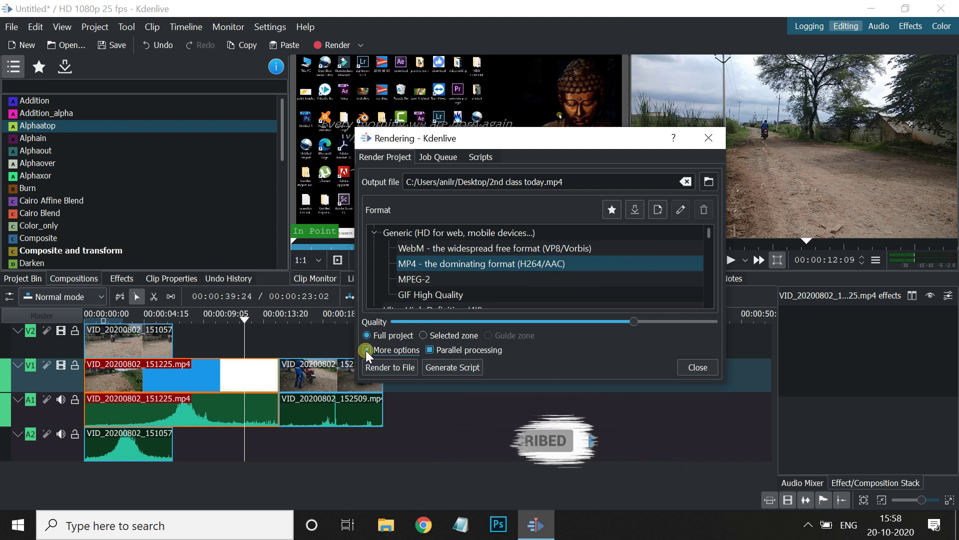
{"action": "left_click", "coordinate": [398, 370]}
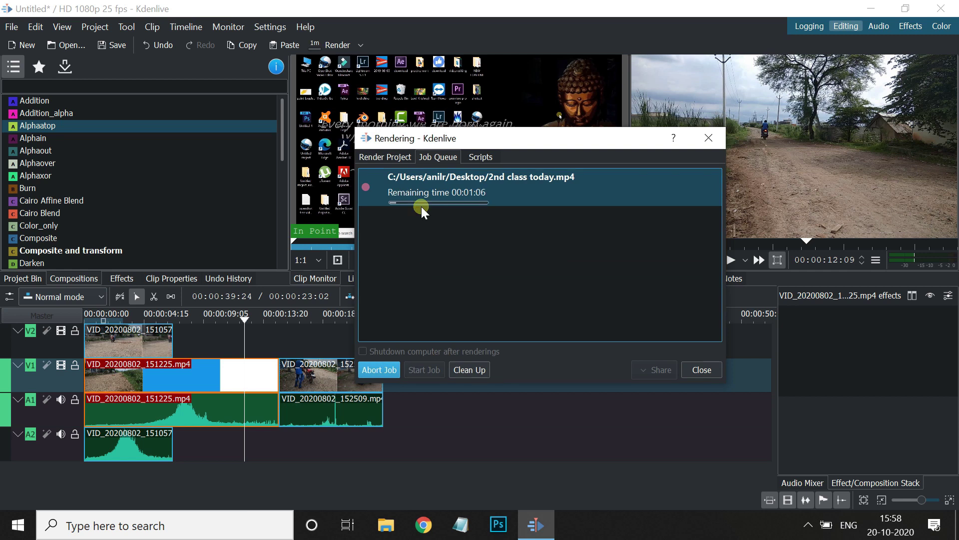